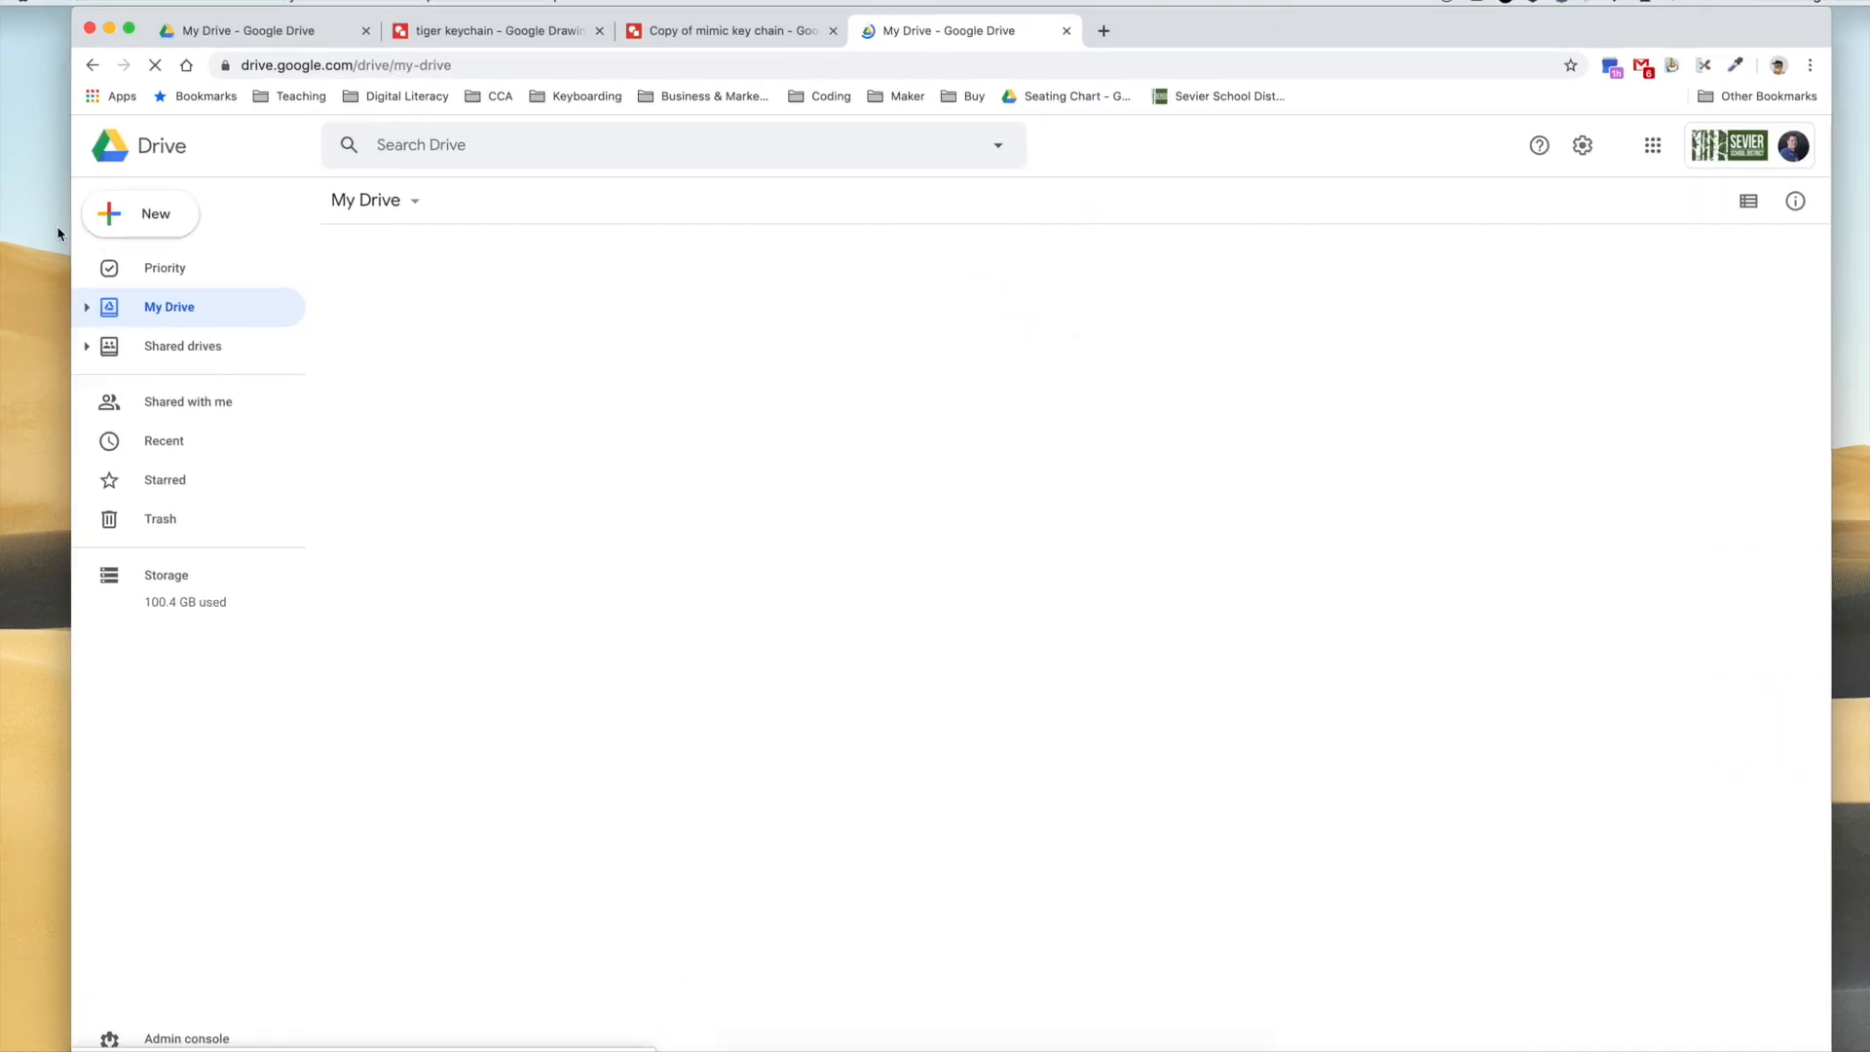
Create a new Google Drawings file in My Drive.
{"action": "left_click", "coordinate": [111, 220]}
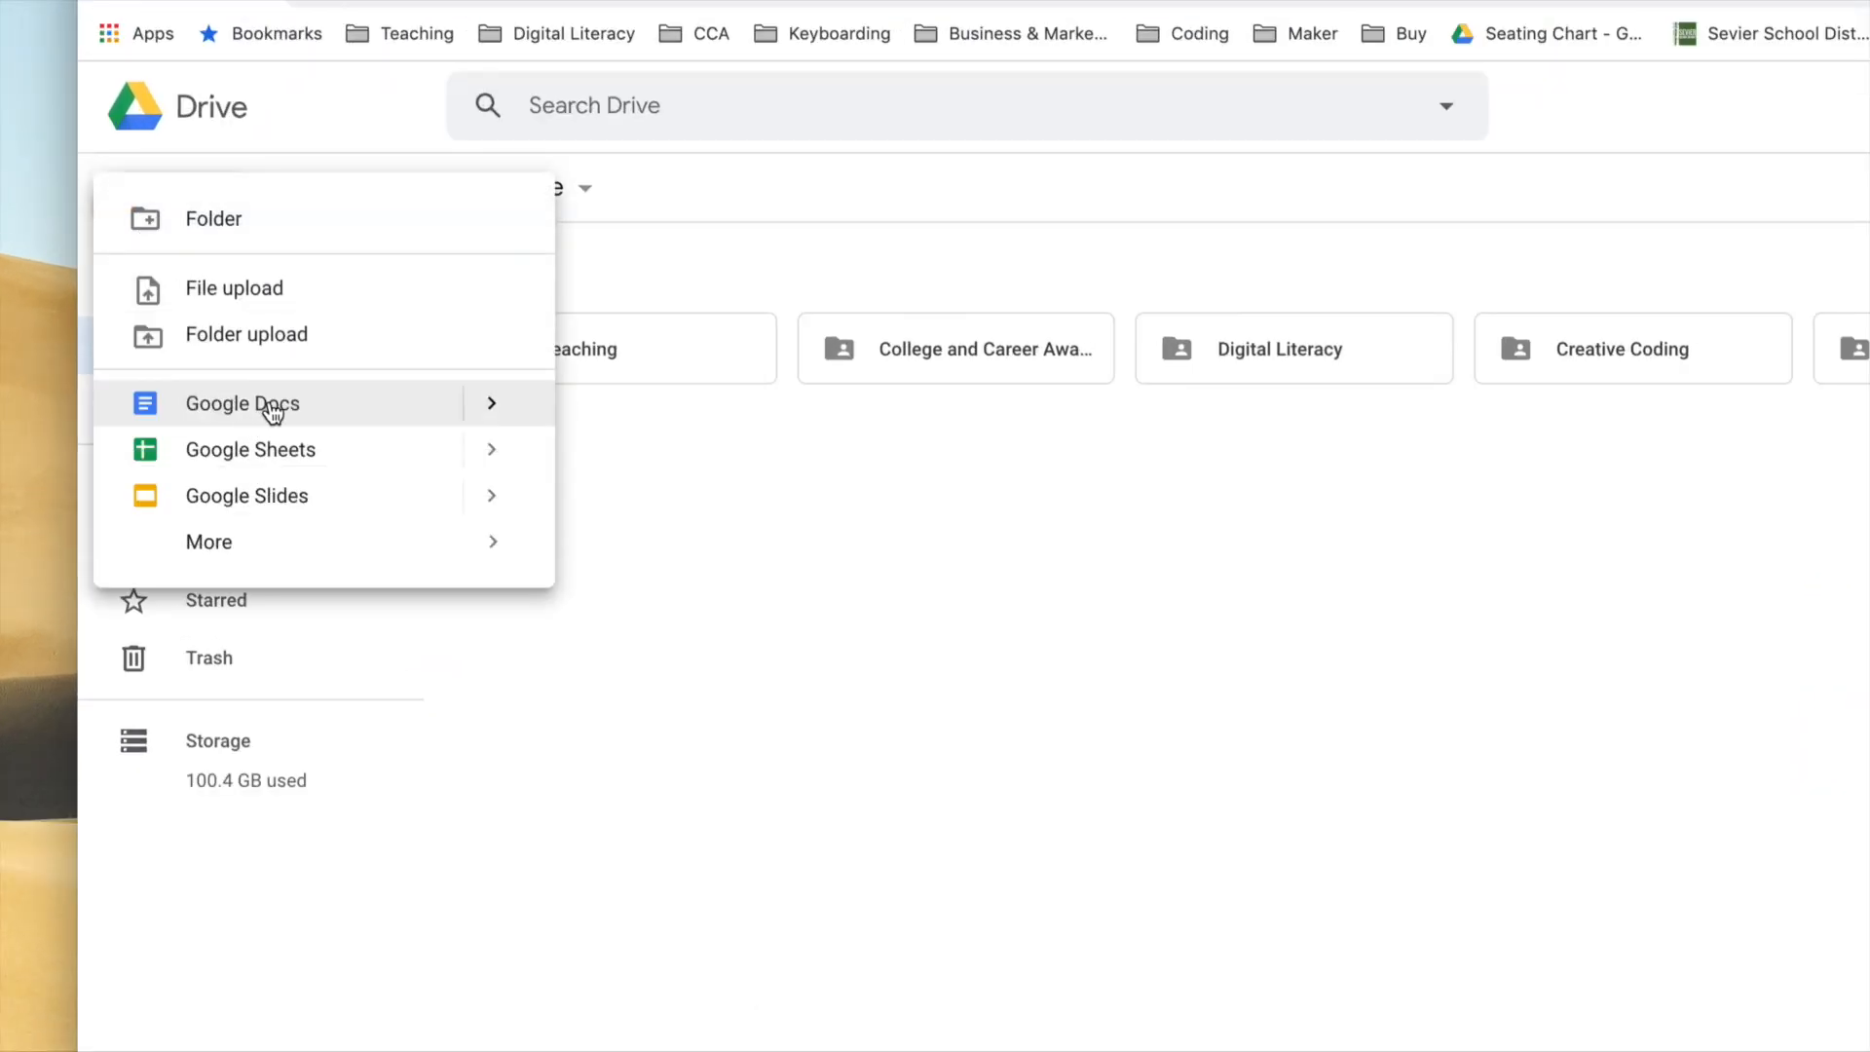
{"action": "mouse_move", "coordinate": [246, 543]}
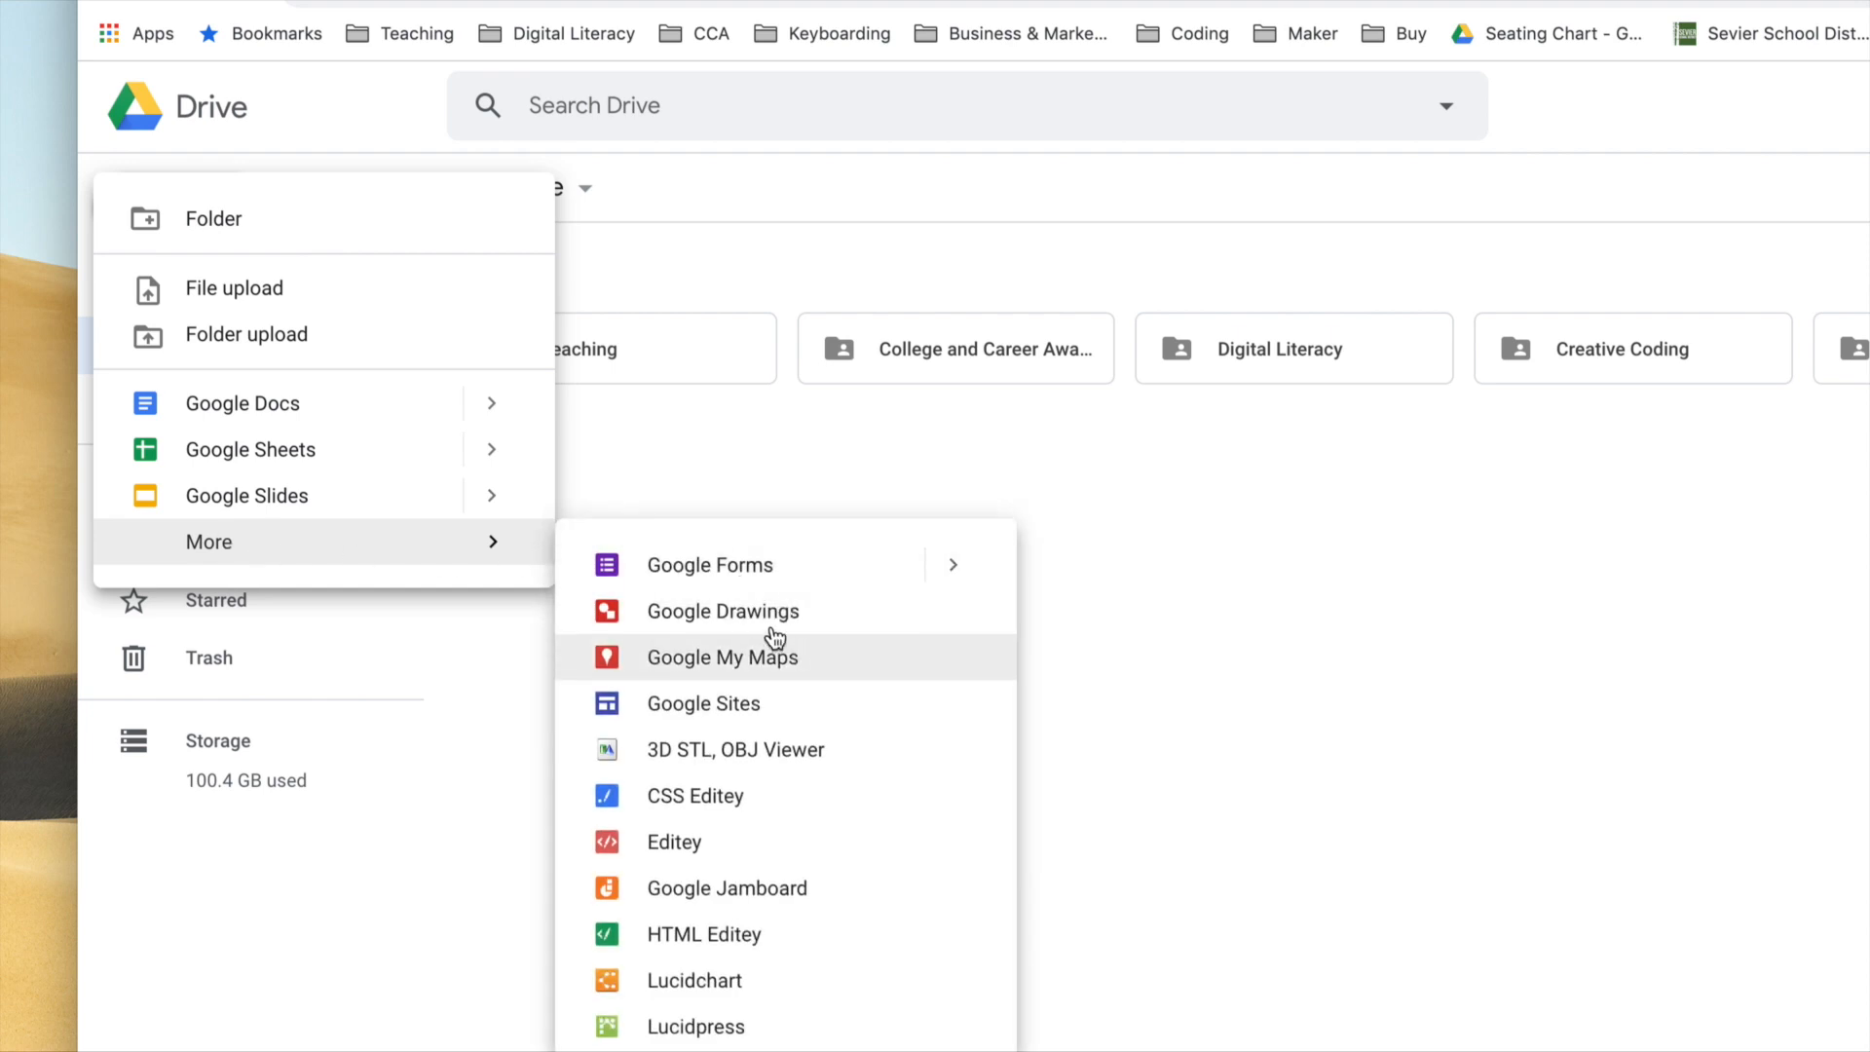
{"action": "left_click", "coordinate": [681, 614]}
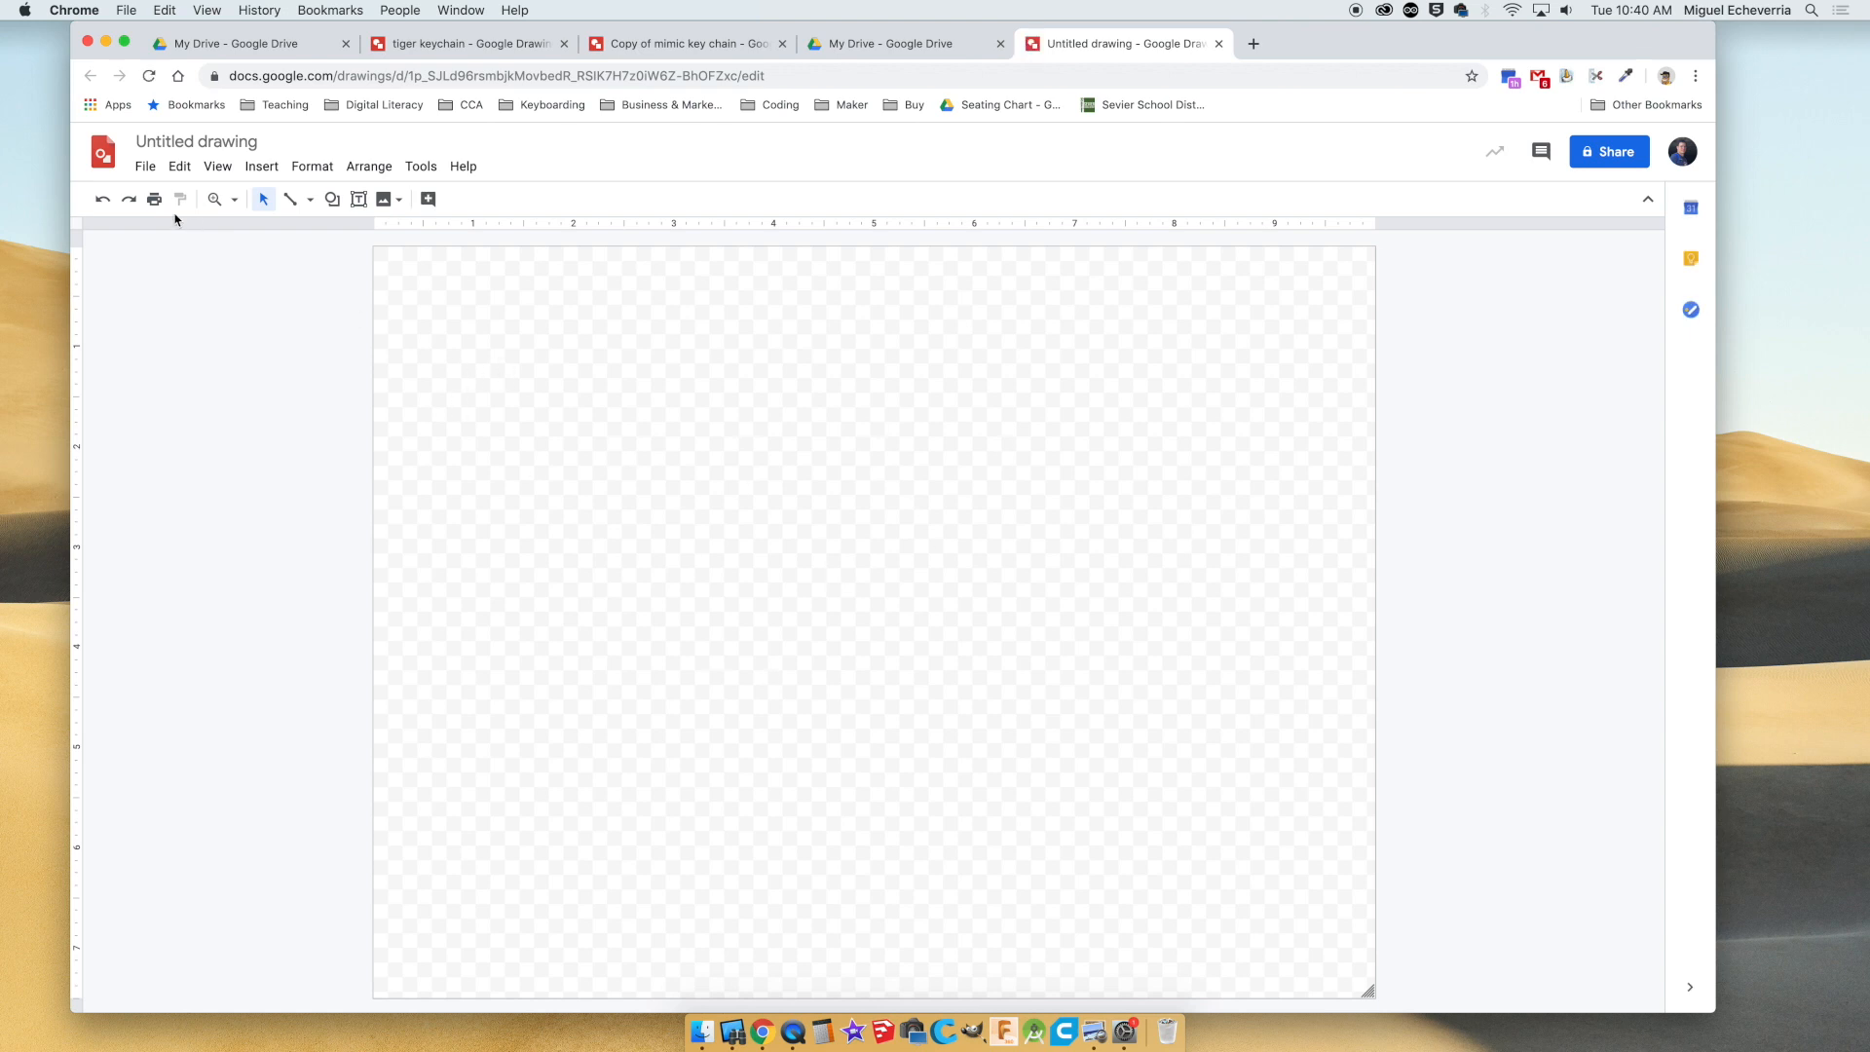
Set the drawing's page size to a custom 2 × 2 inches.
{"action": "left_click", "coordinate": [146, 167]}
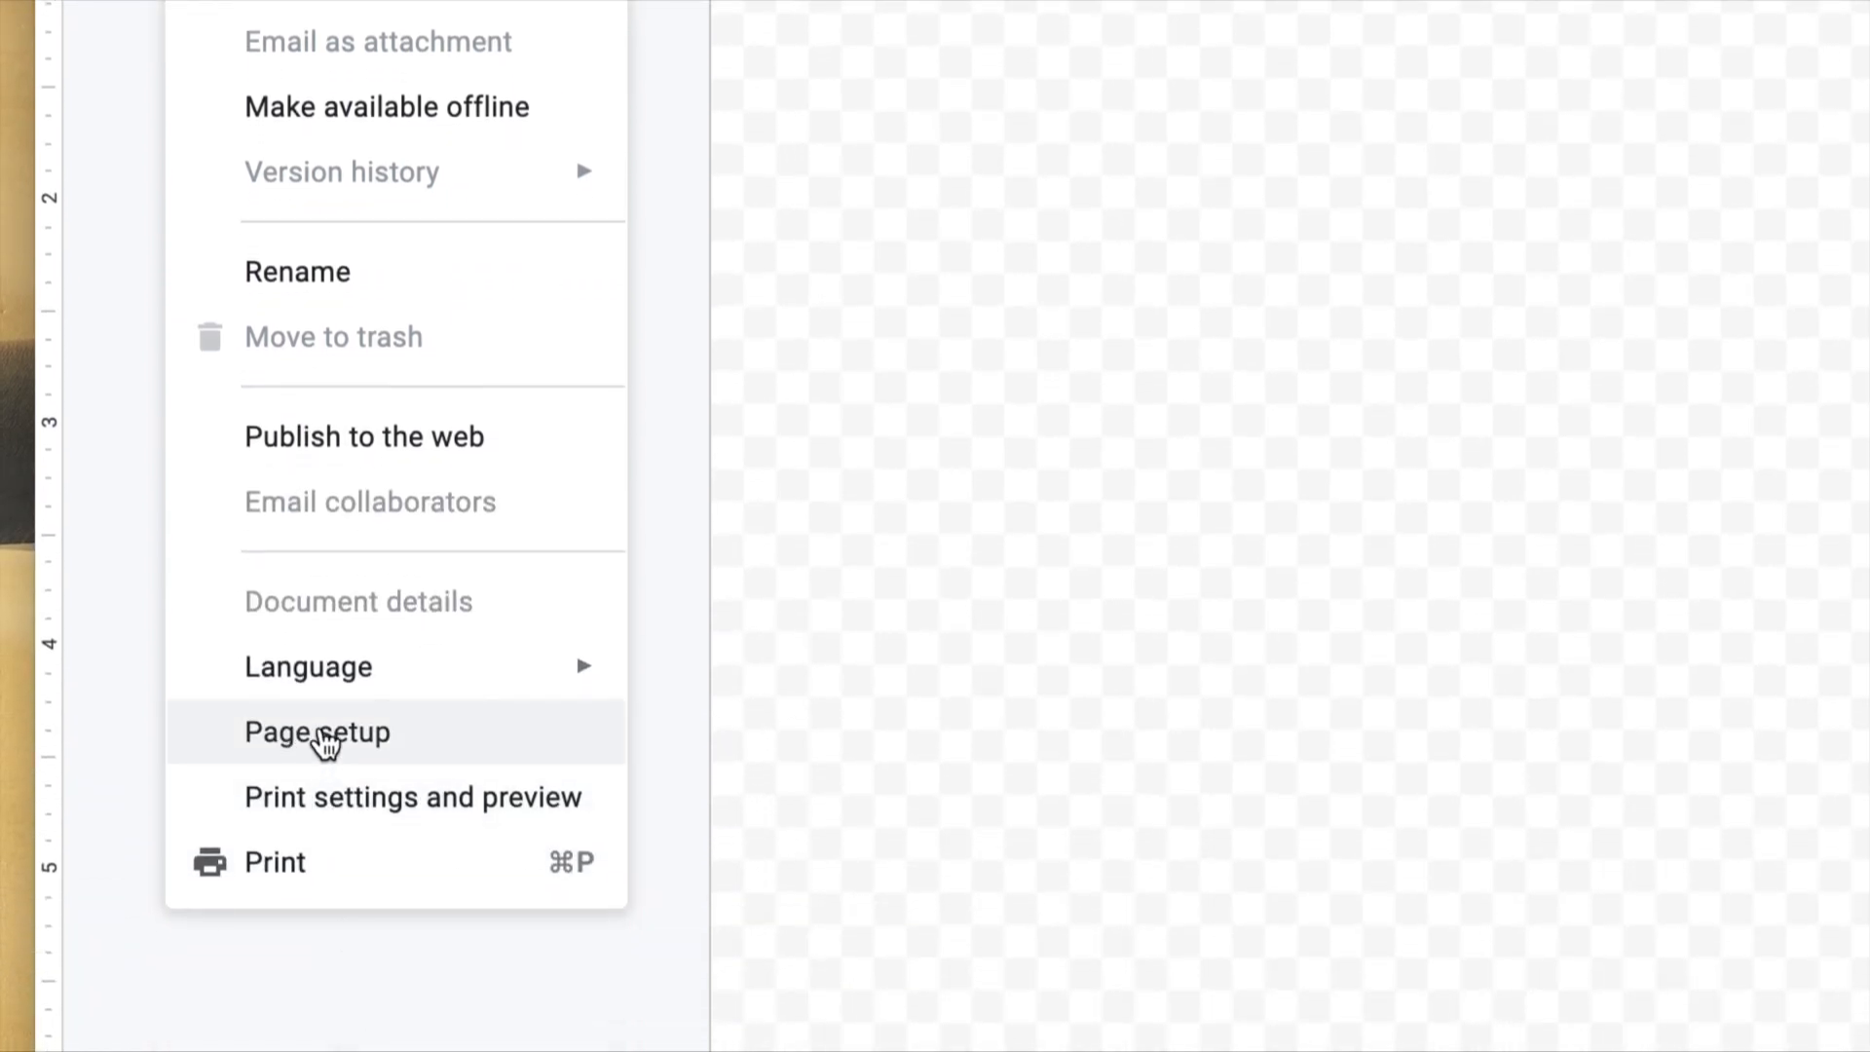
{"action": "left_click", "coordinate": [298, 876]}
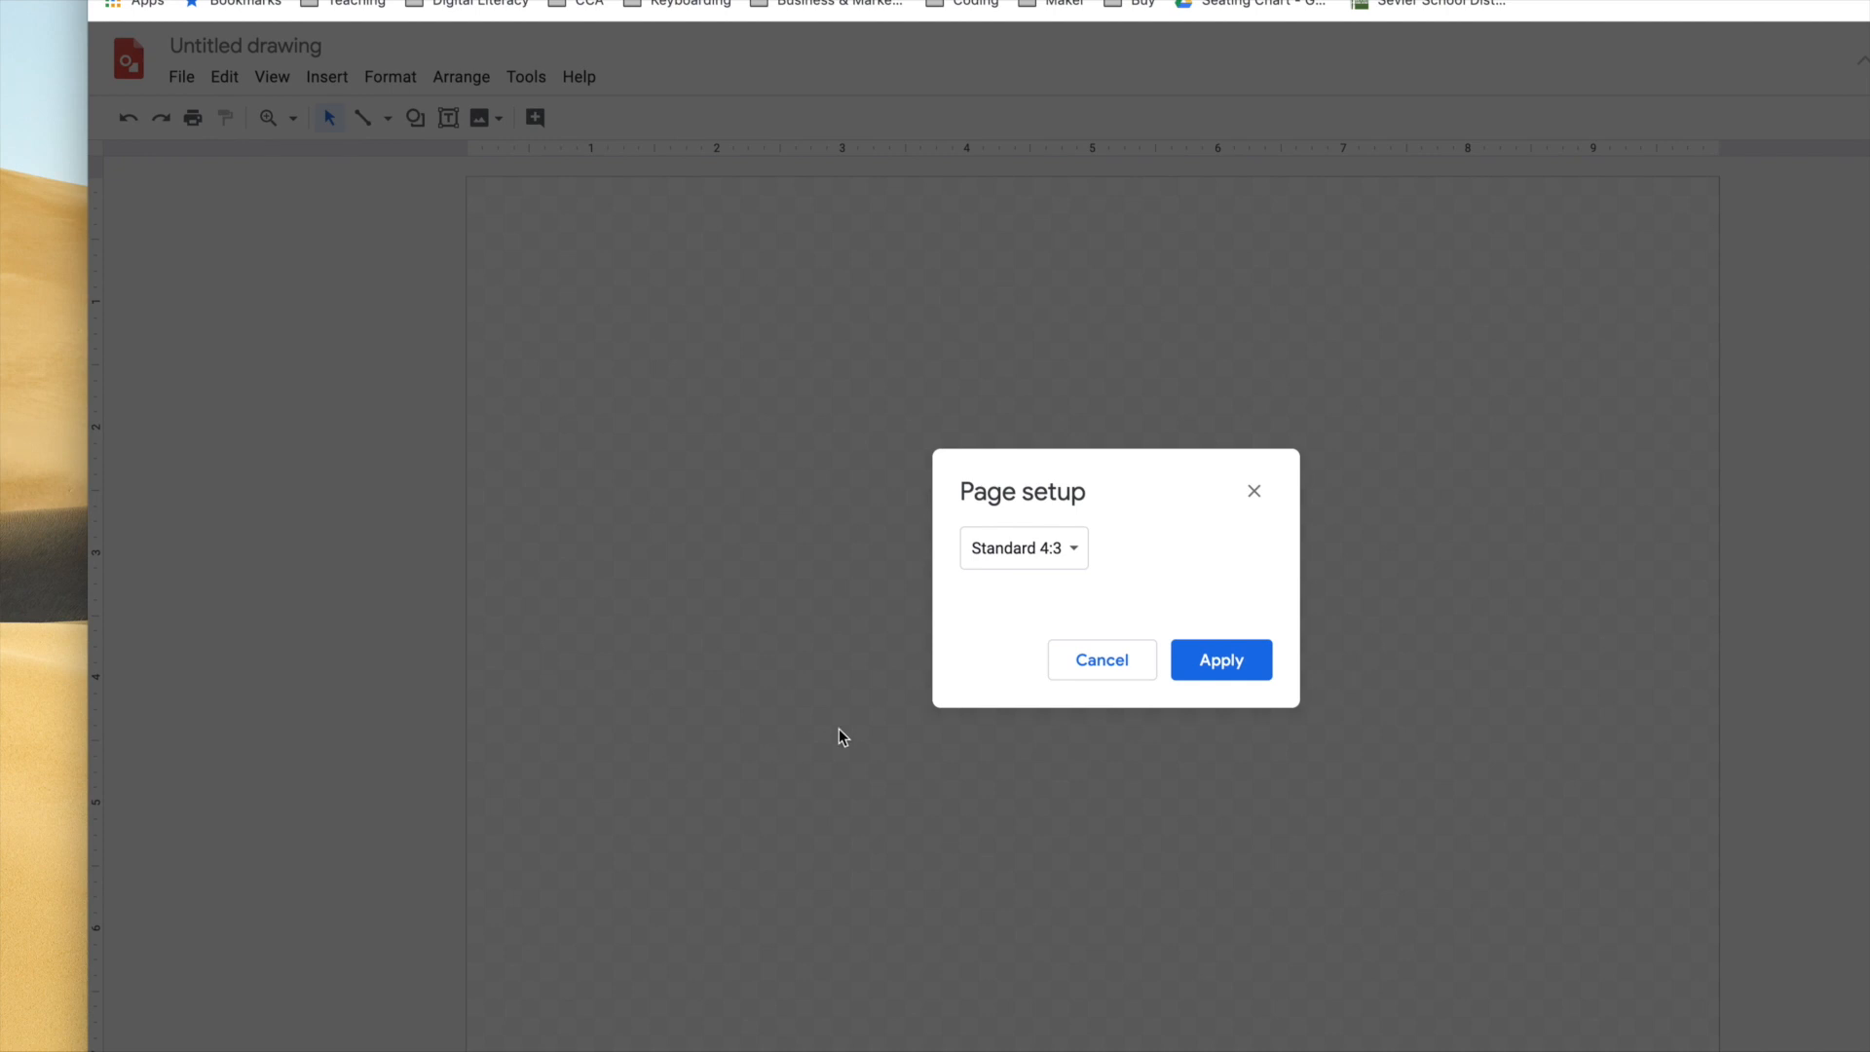
{"action": "left_click", "coordinate": [1021, 556]}
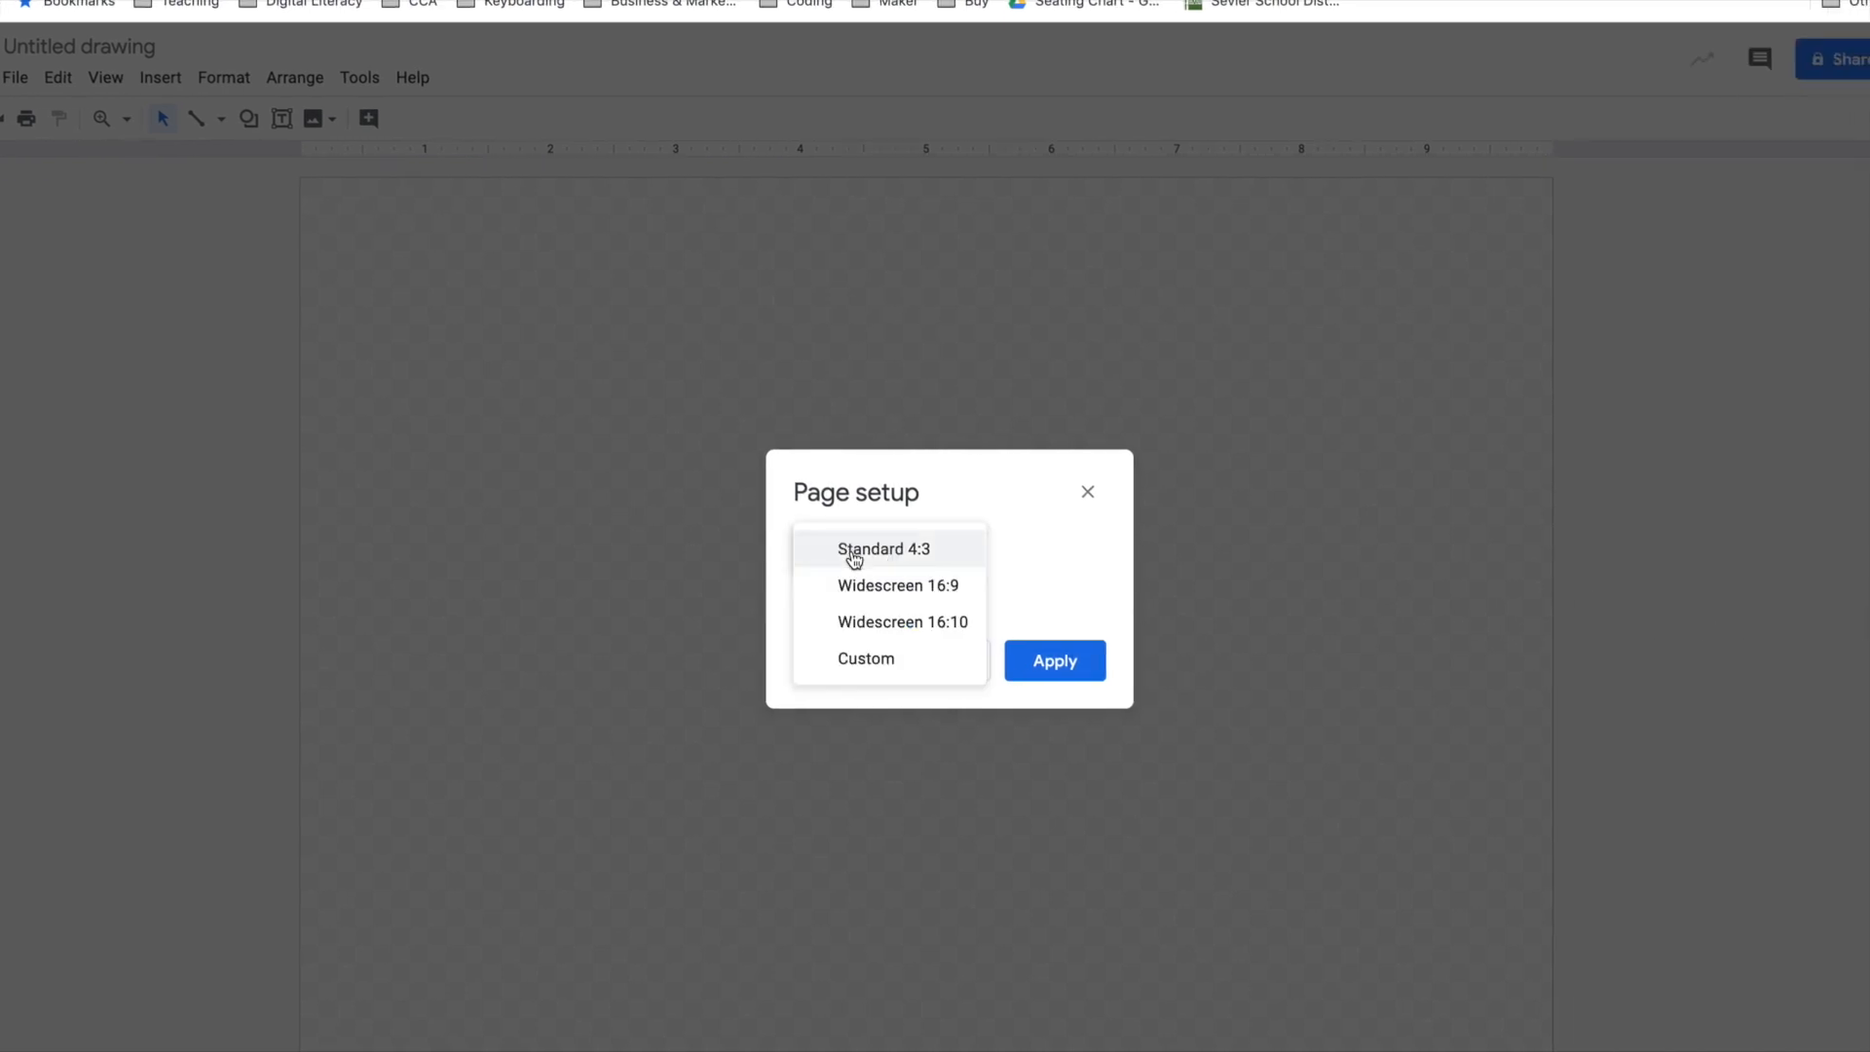
{"action": "left_click", "coordinate": [880, 672]}
{"action": "left_click_drag", "start_coordinate": [831, 618], "coordinate": [797, 609]}
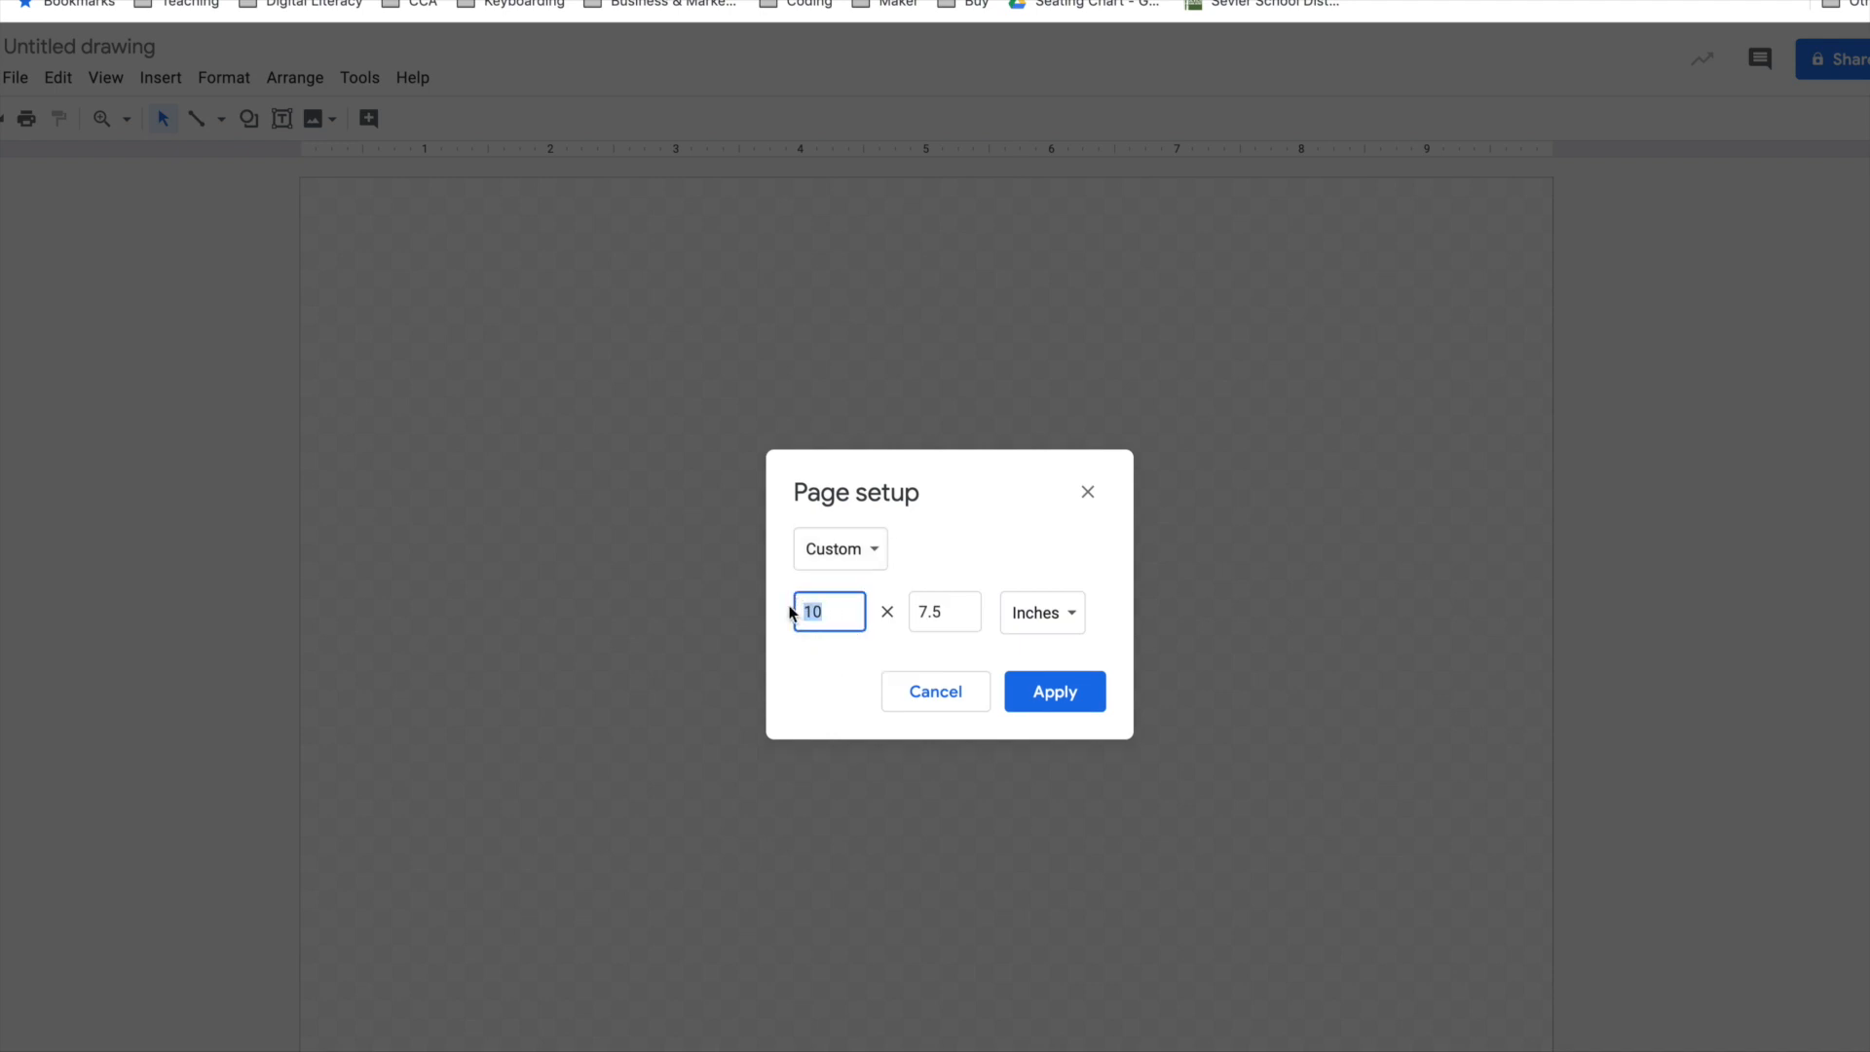
{"action": "type", "text": "2"}
{"action": "left_click_drag", "start_coordinate": [959, 610], "coordinate": [920, 612]}
{"action": "type", "text": "2"}
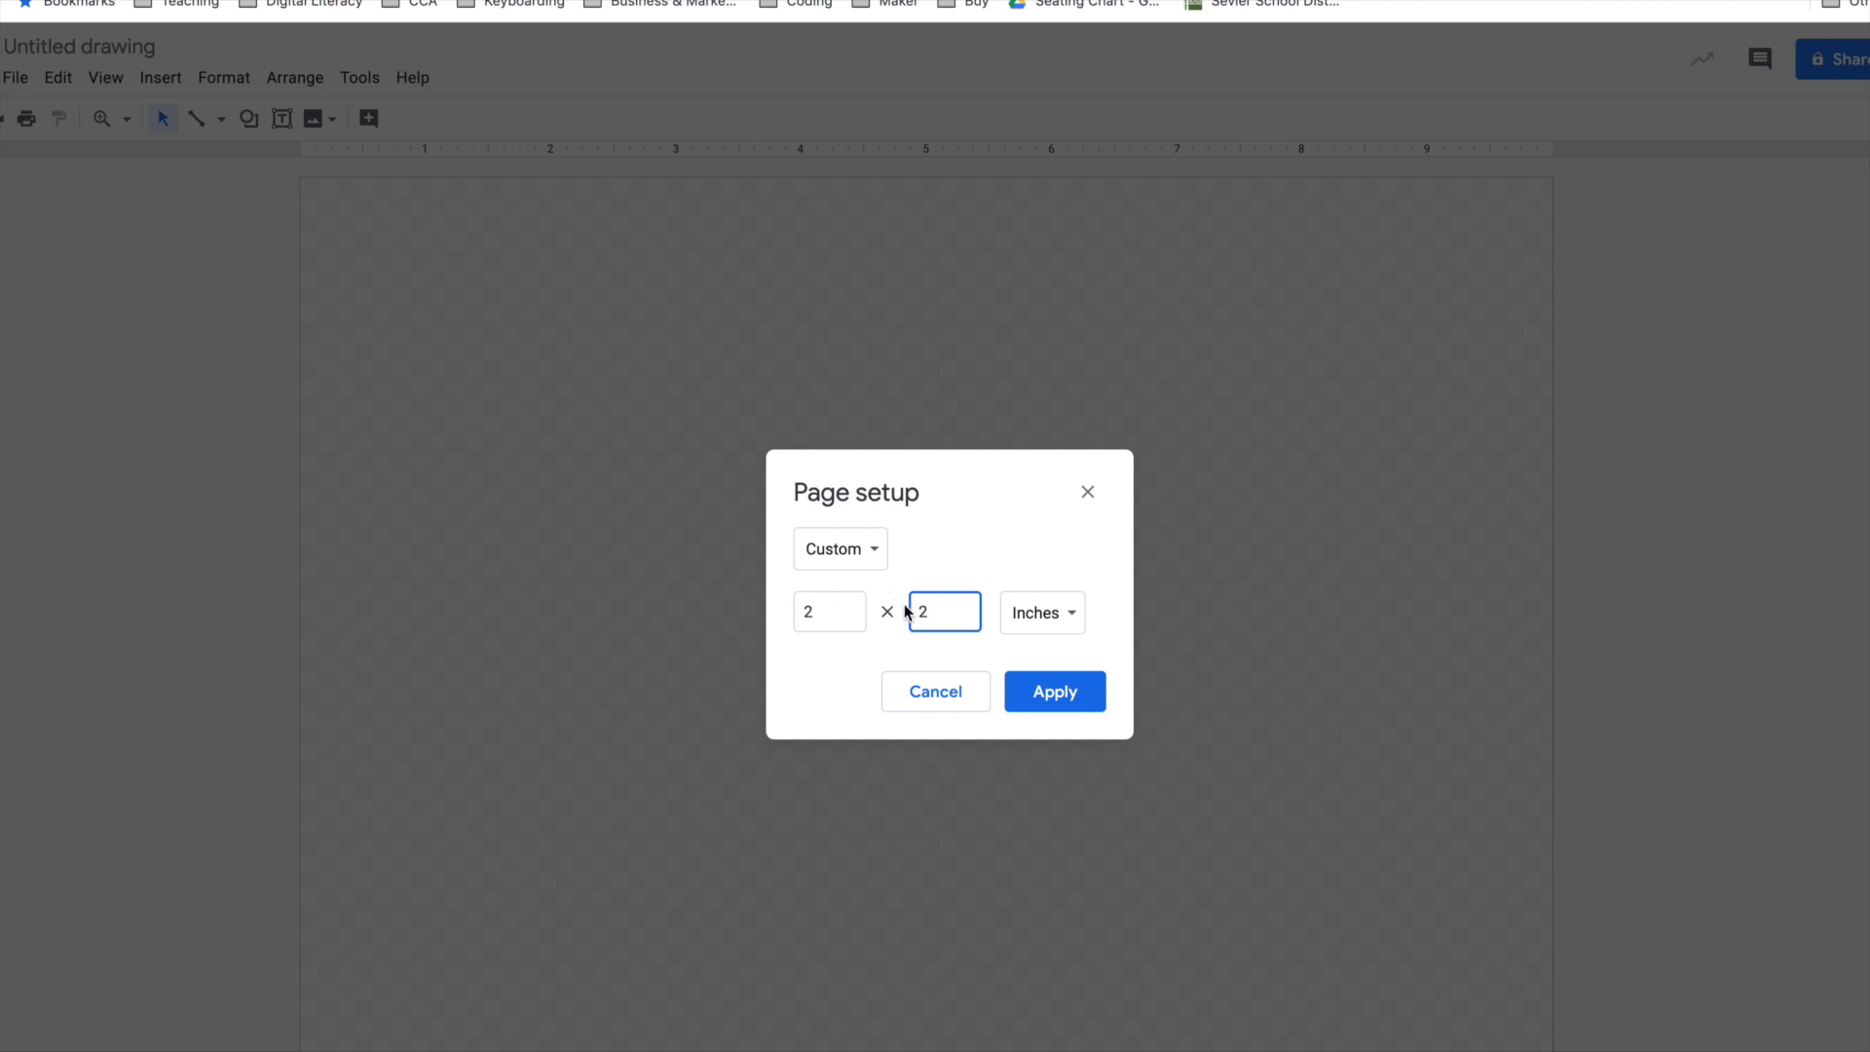
{"action": "left_click", "coordinate": [1075, 709]}
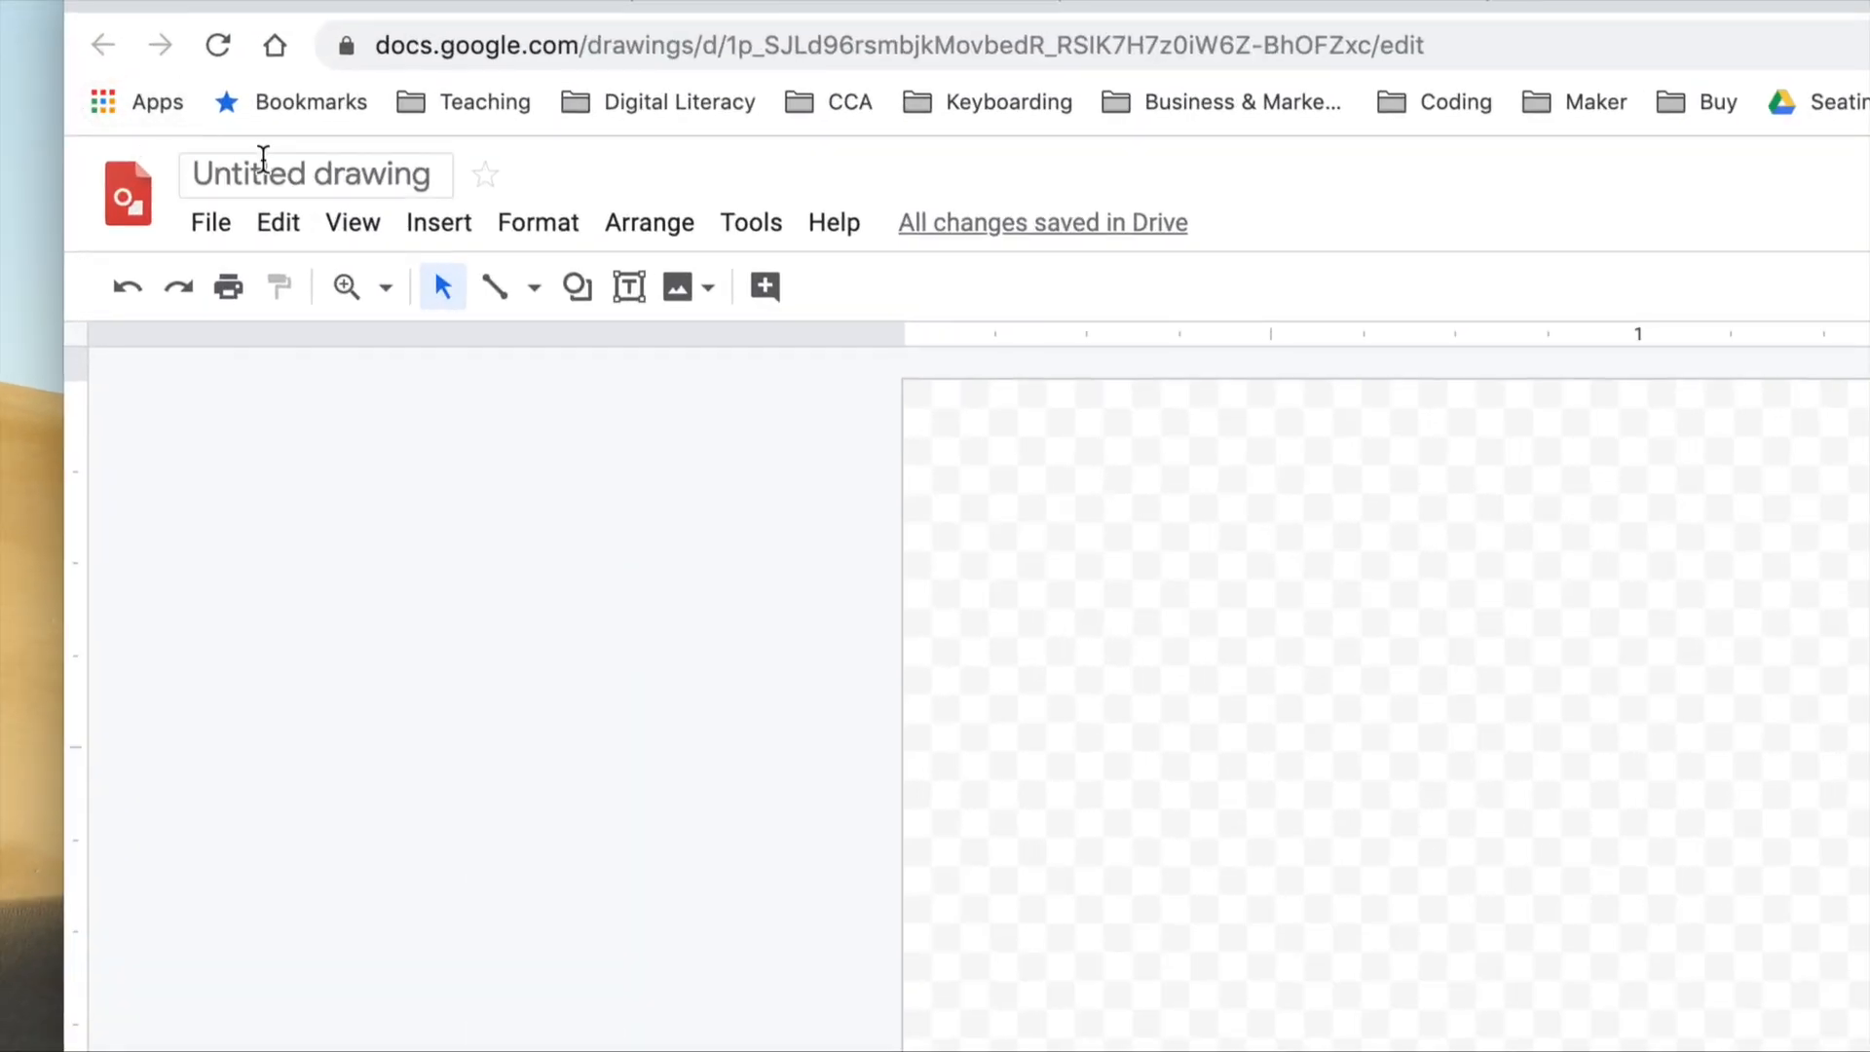
Rename the drawing as "Keychain - " followed by the owner's last name.
{"action": "left_click", "coordinate": [261, 178]}
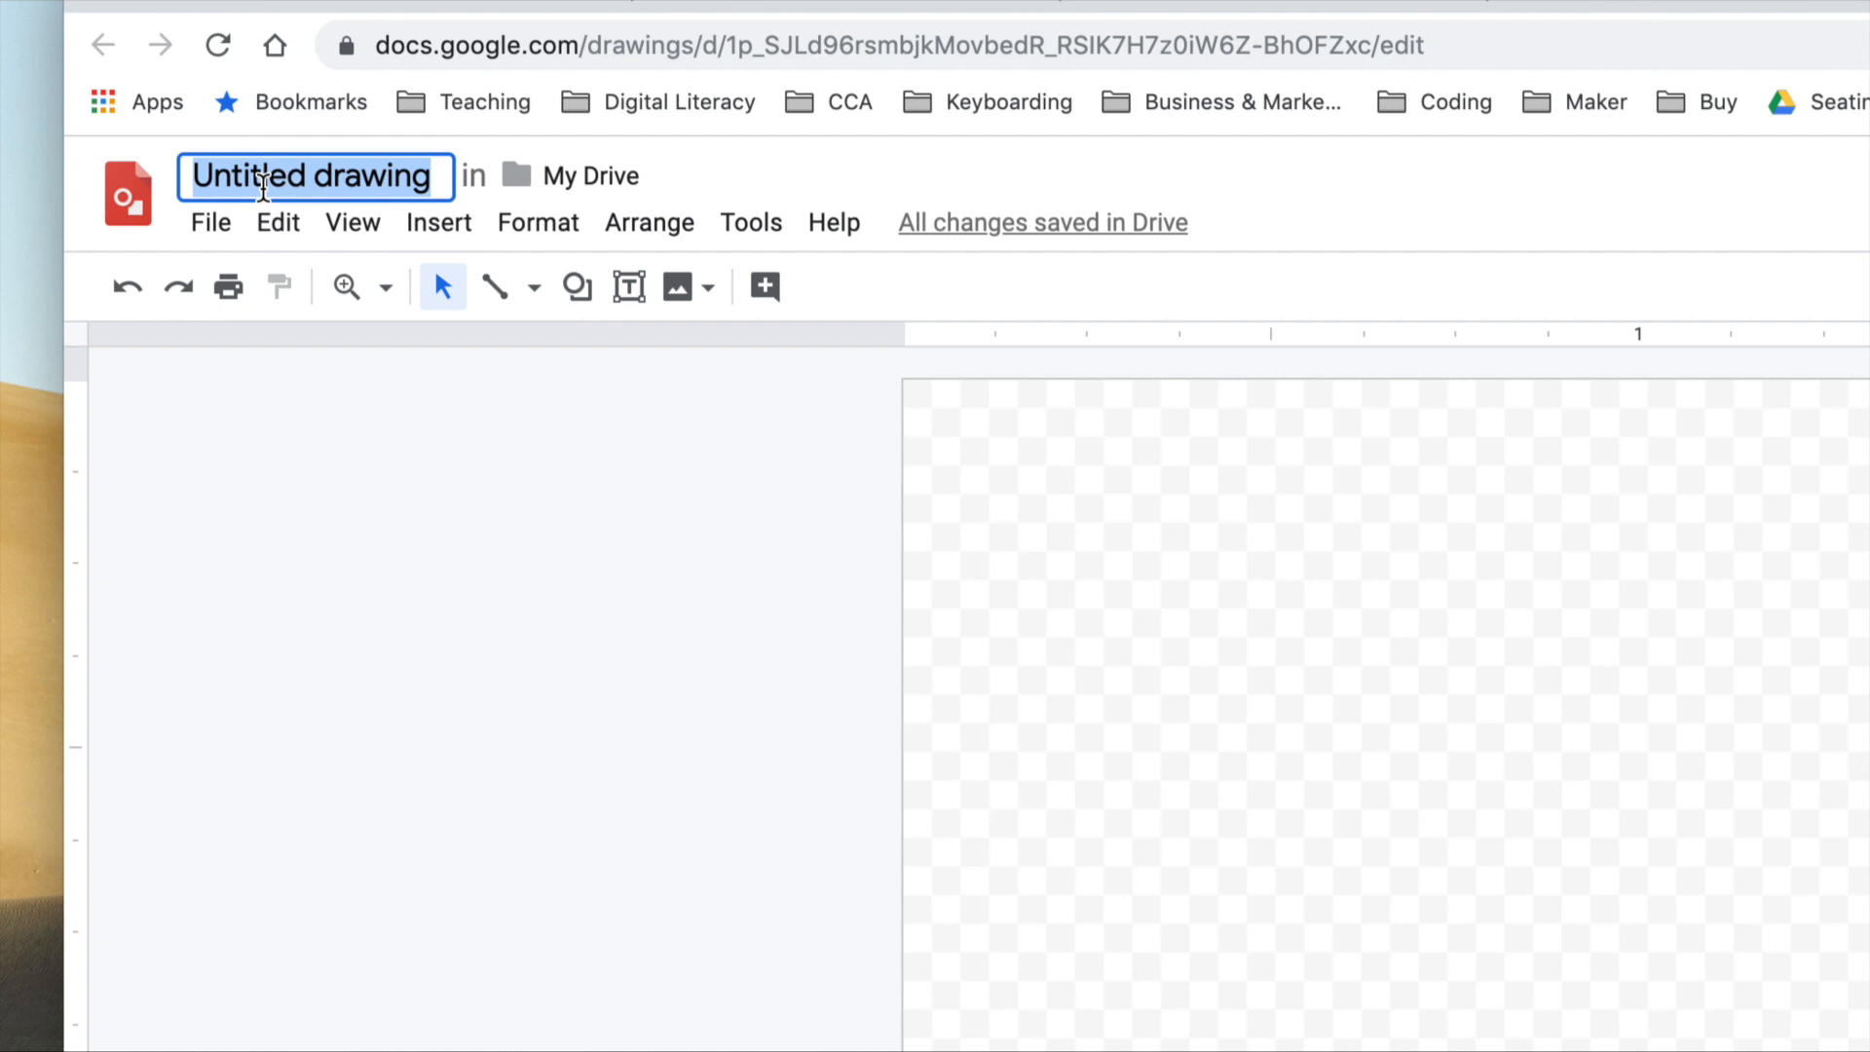
{"action": "type", "text": "Keychain"}
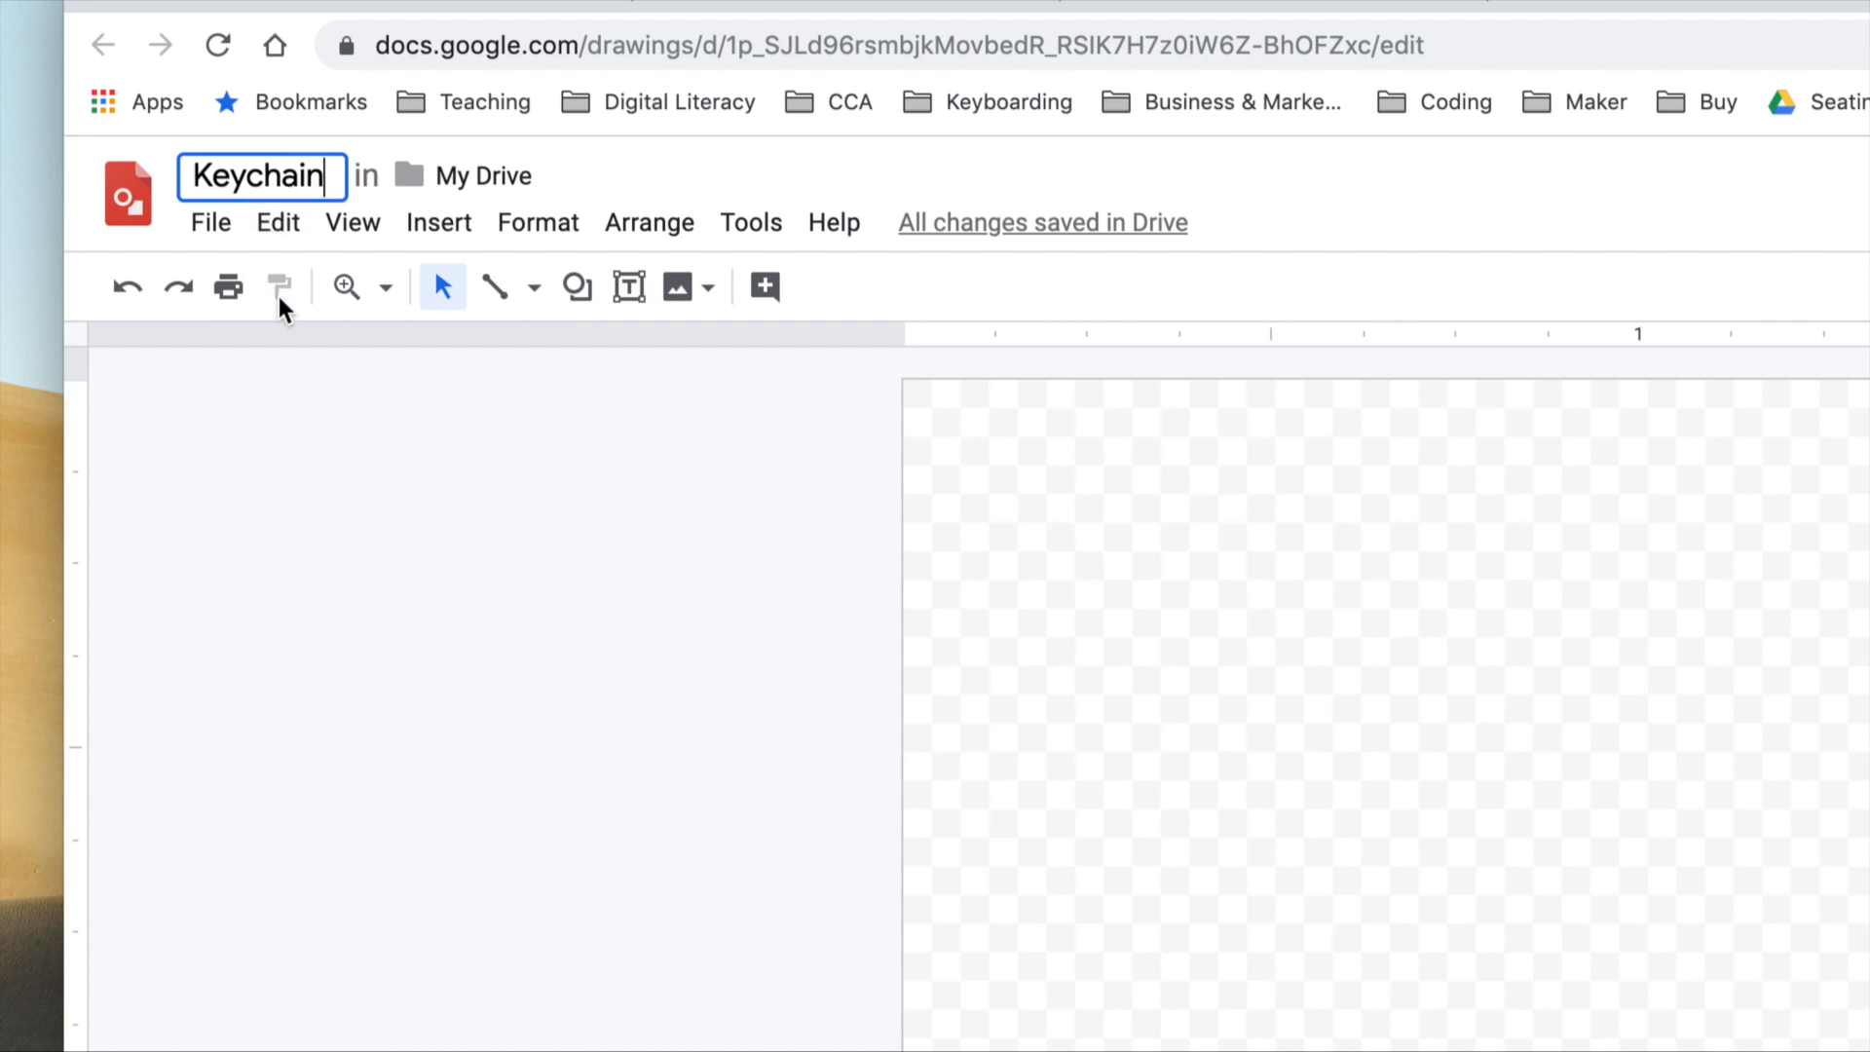
{"action": "type", "text": "- "}
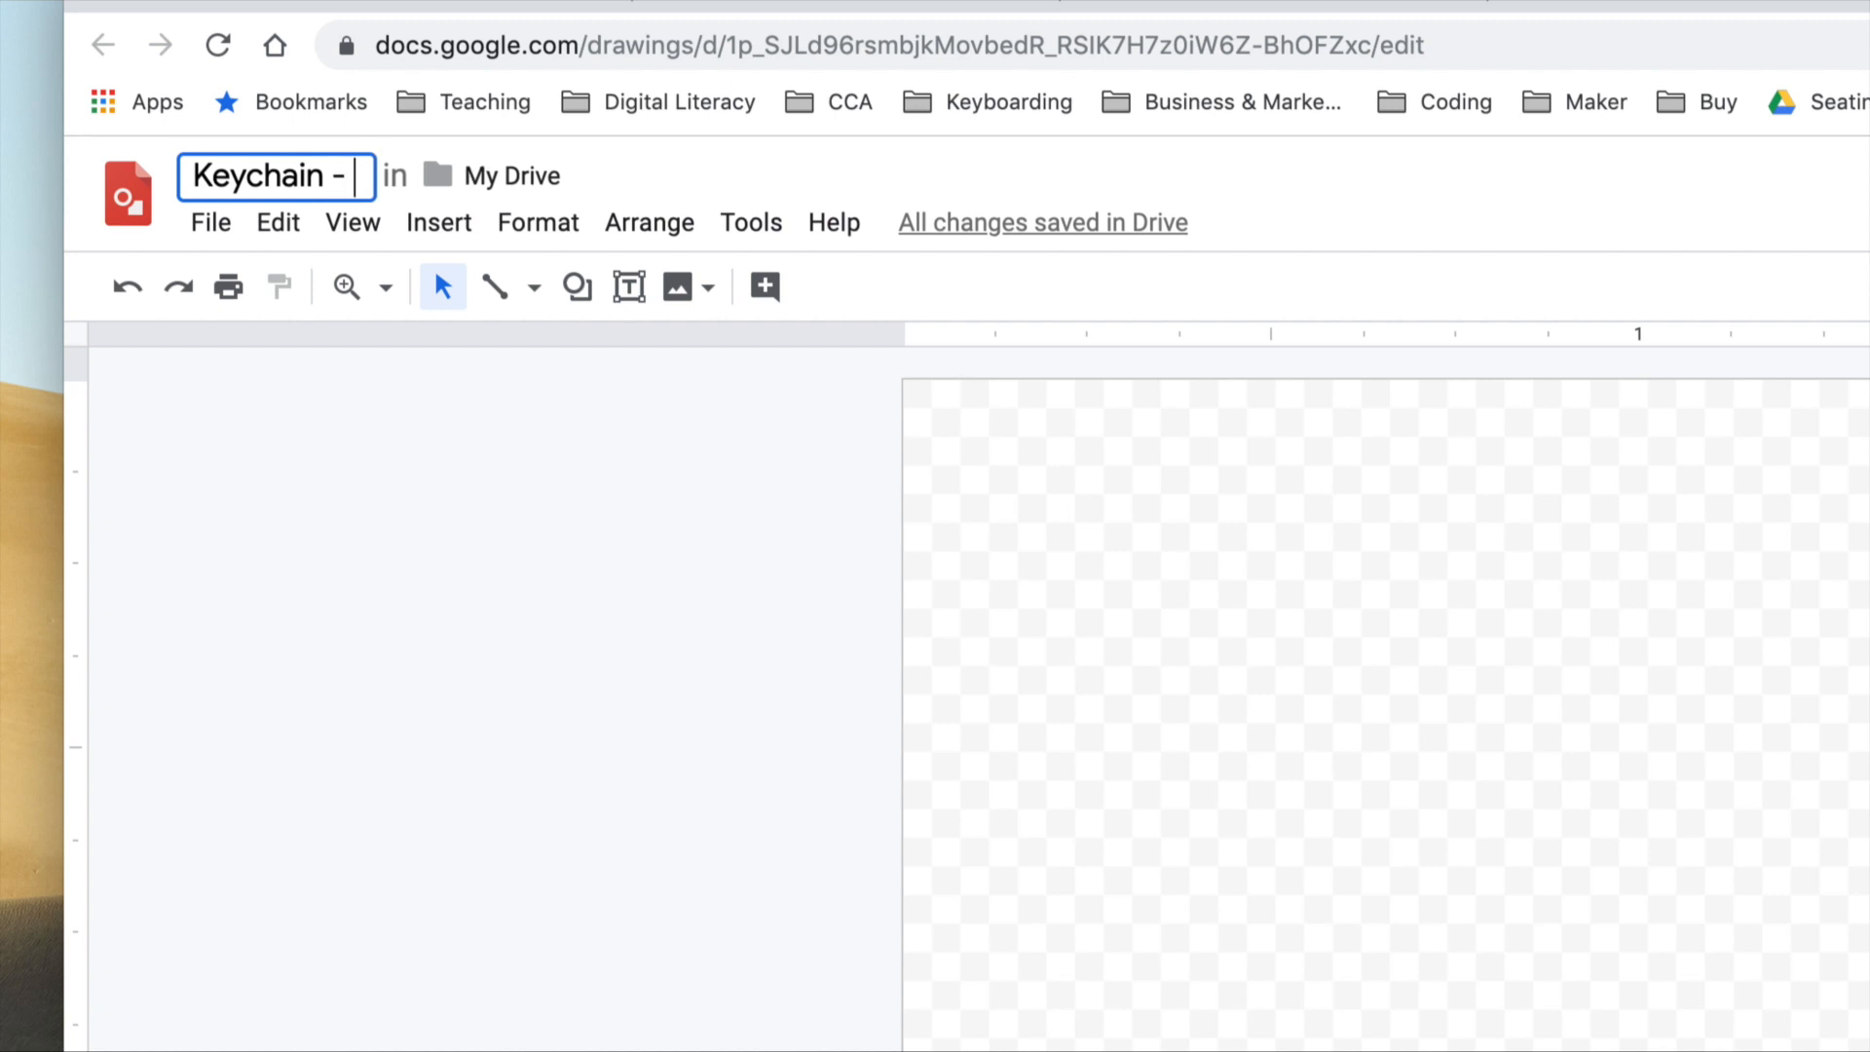
{"action": "type", "text": "Echeverria"}
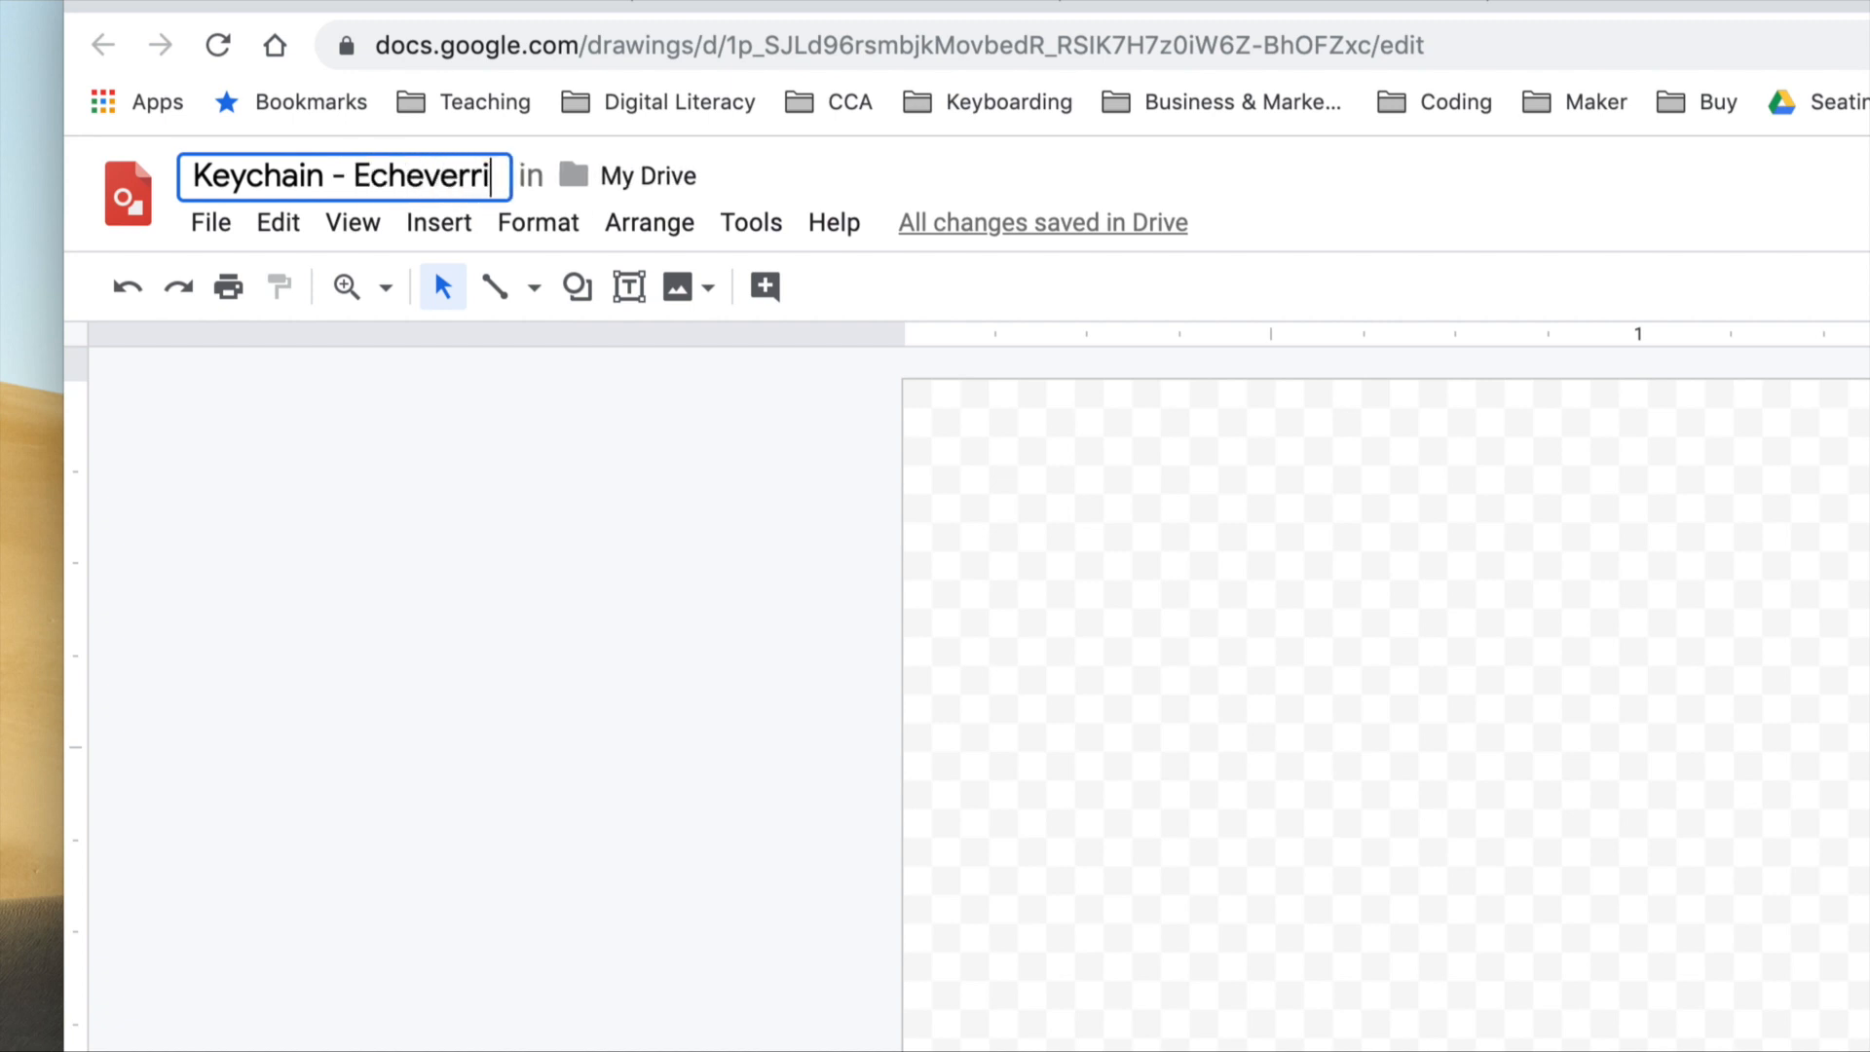
{"action": "left_click", "coordinate": [390, 657]}
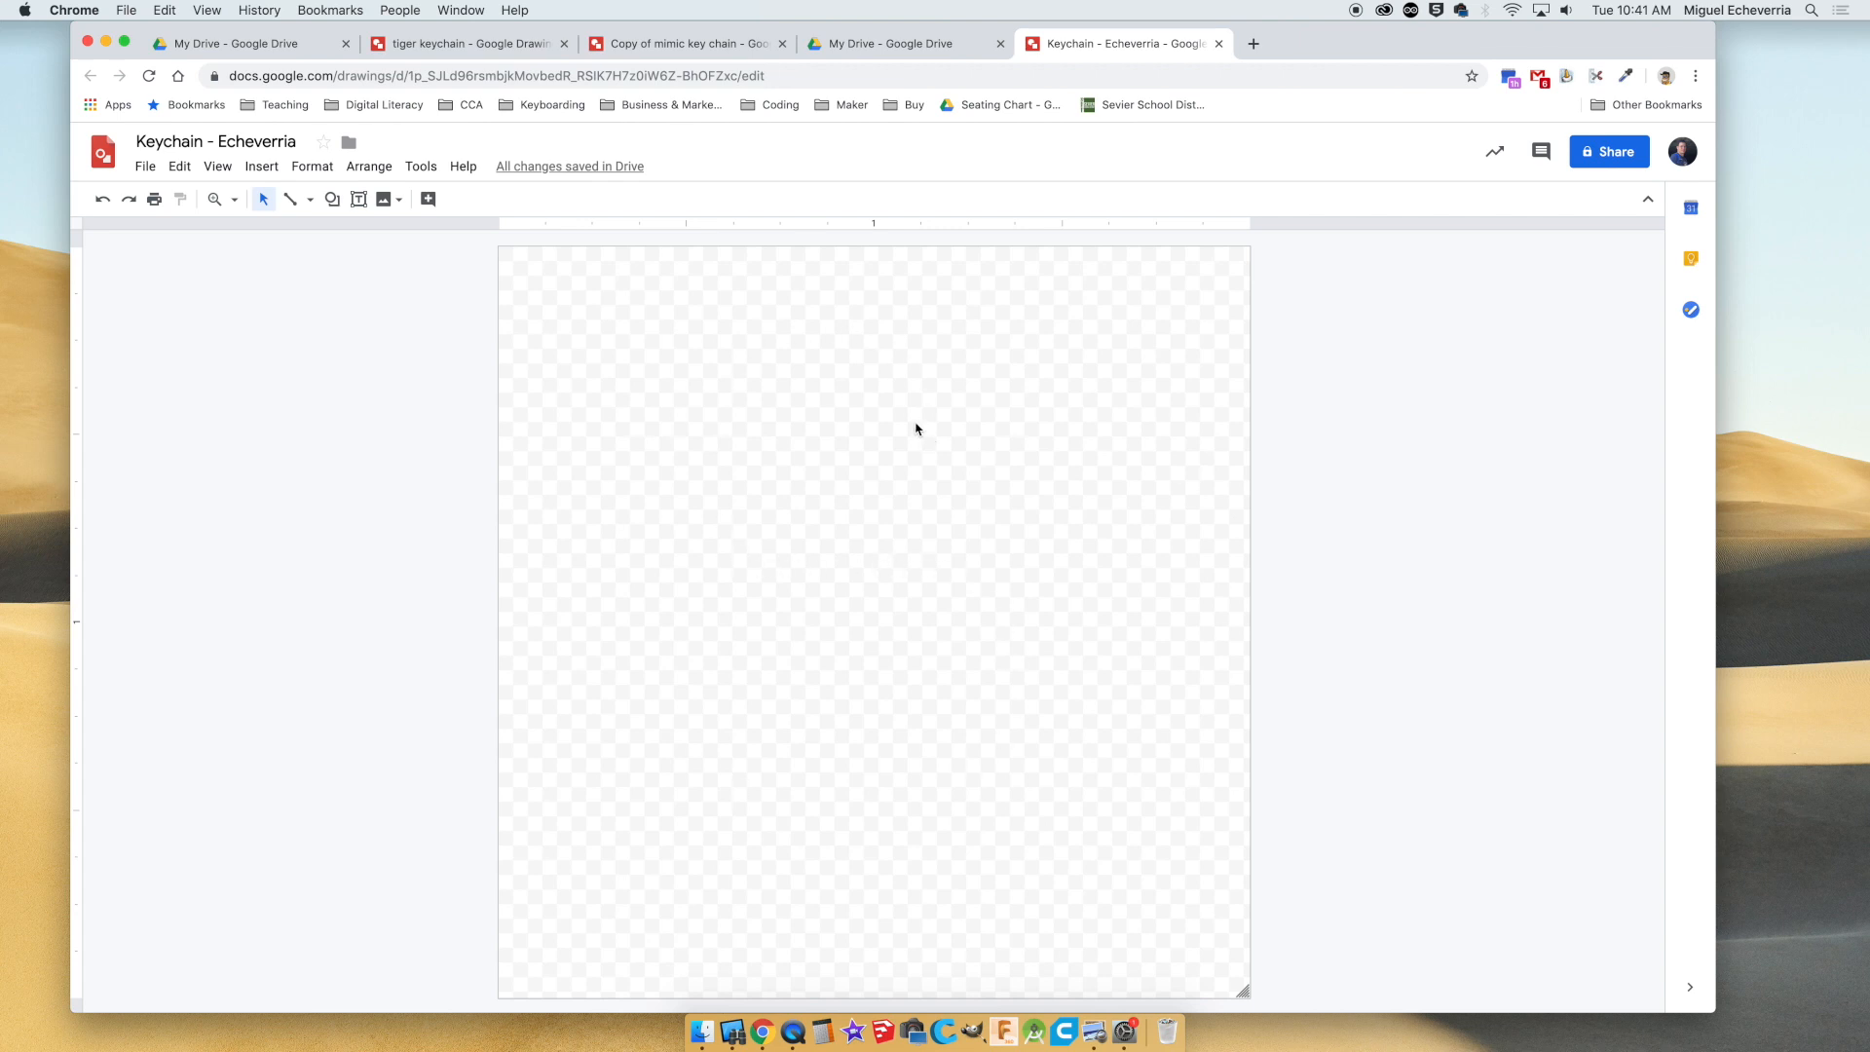
Search Google Images for "shark side view" in a new browser tab and open the open-mouthed green shark picture from Shutterstock.
{"action": "left_click", "coordinate": [1251, 44]}
{"action": "type", "text": "shark"}
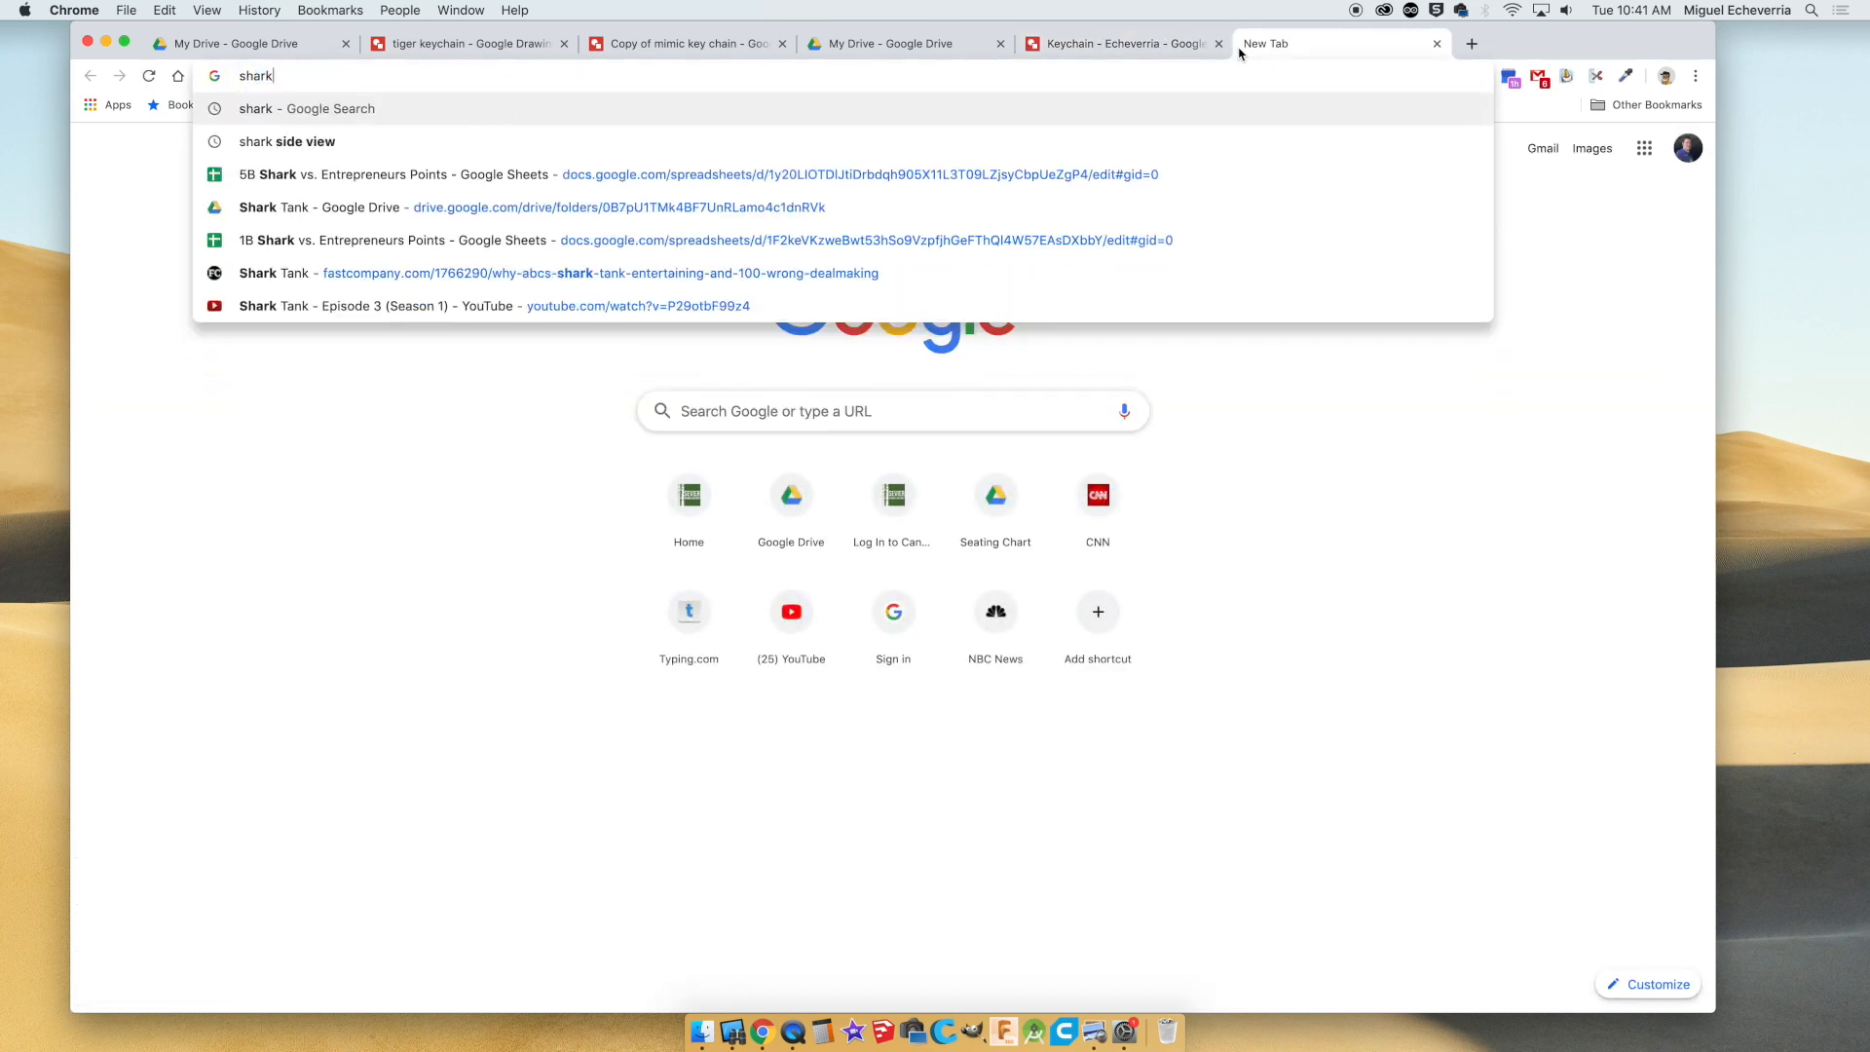
{"action": "type", "text": " sid"}
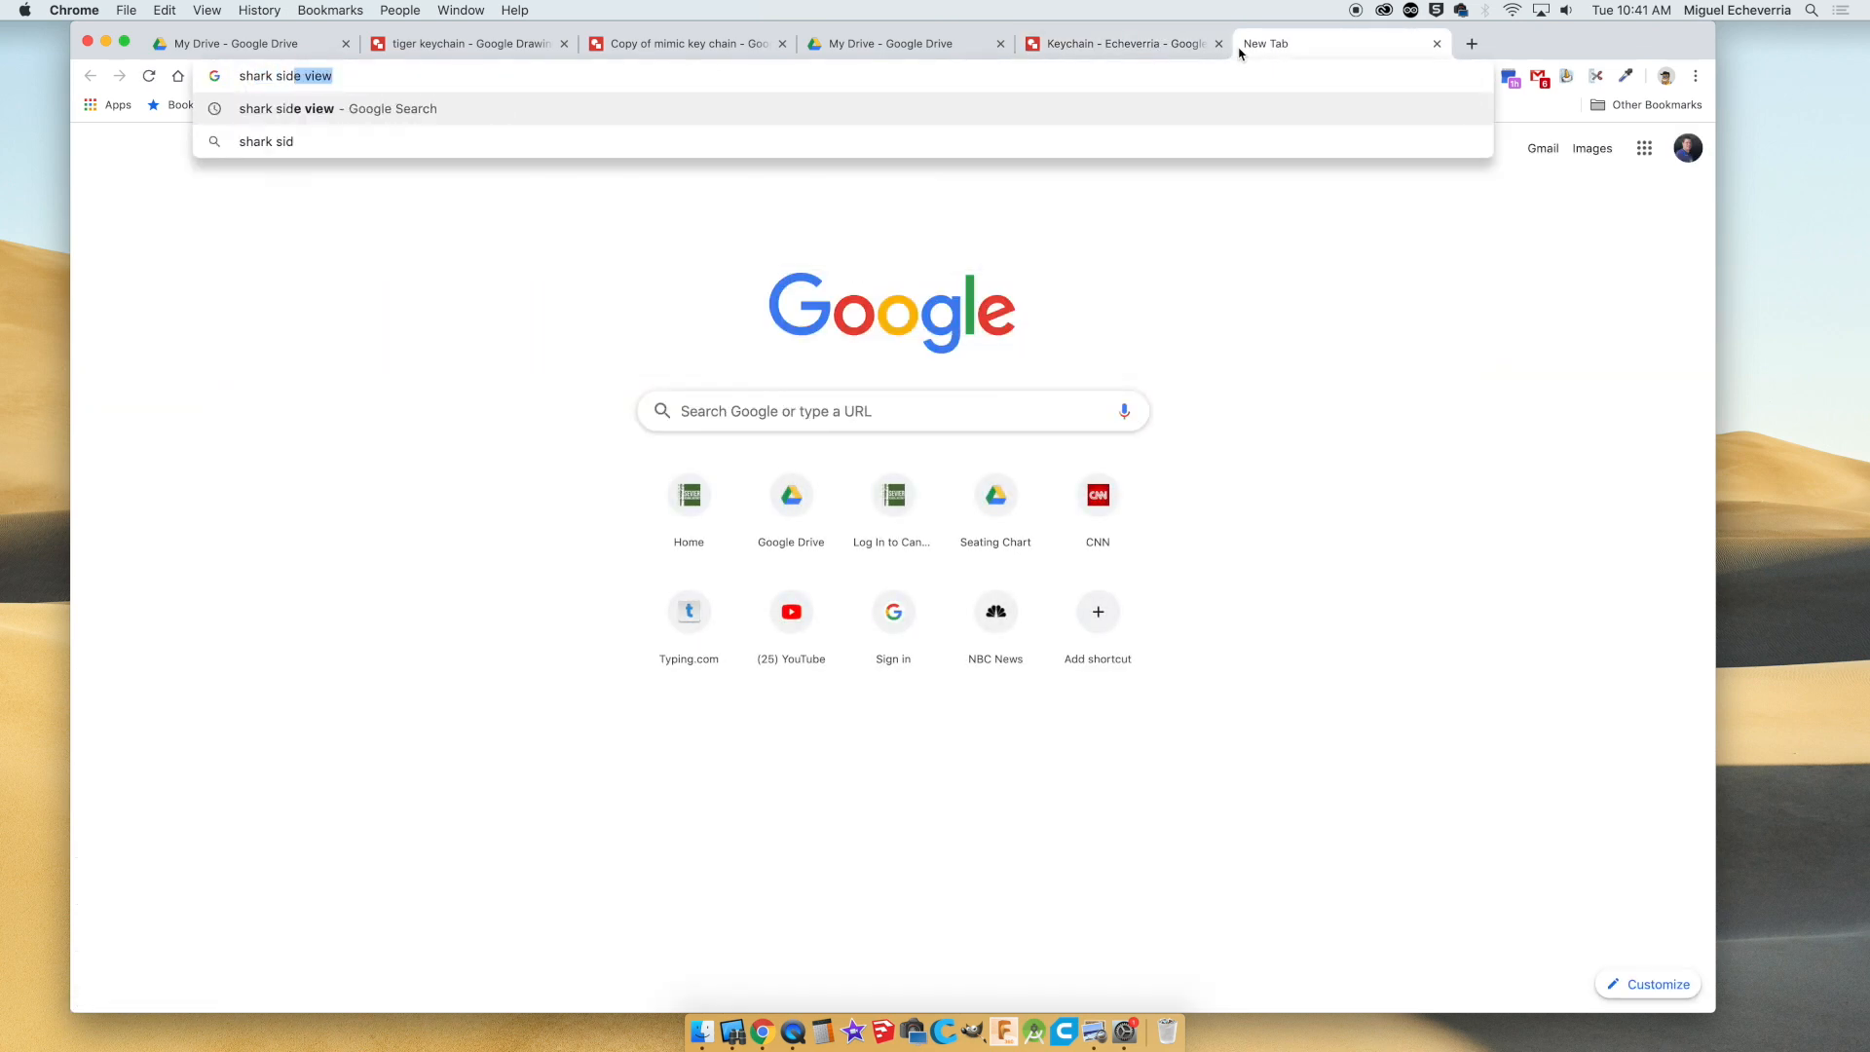
{"action": "key", "text": "Return"}
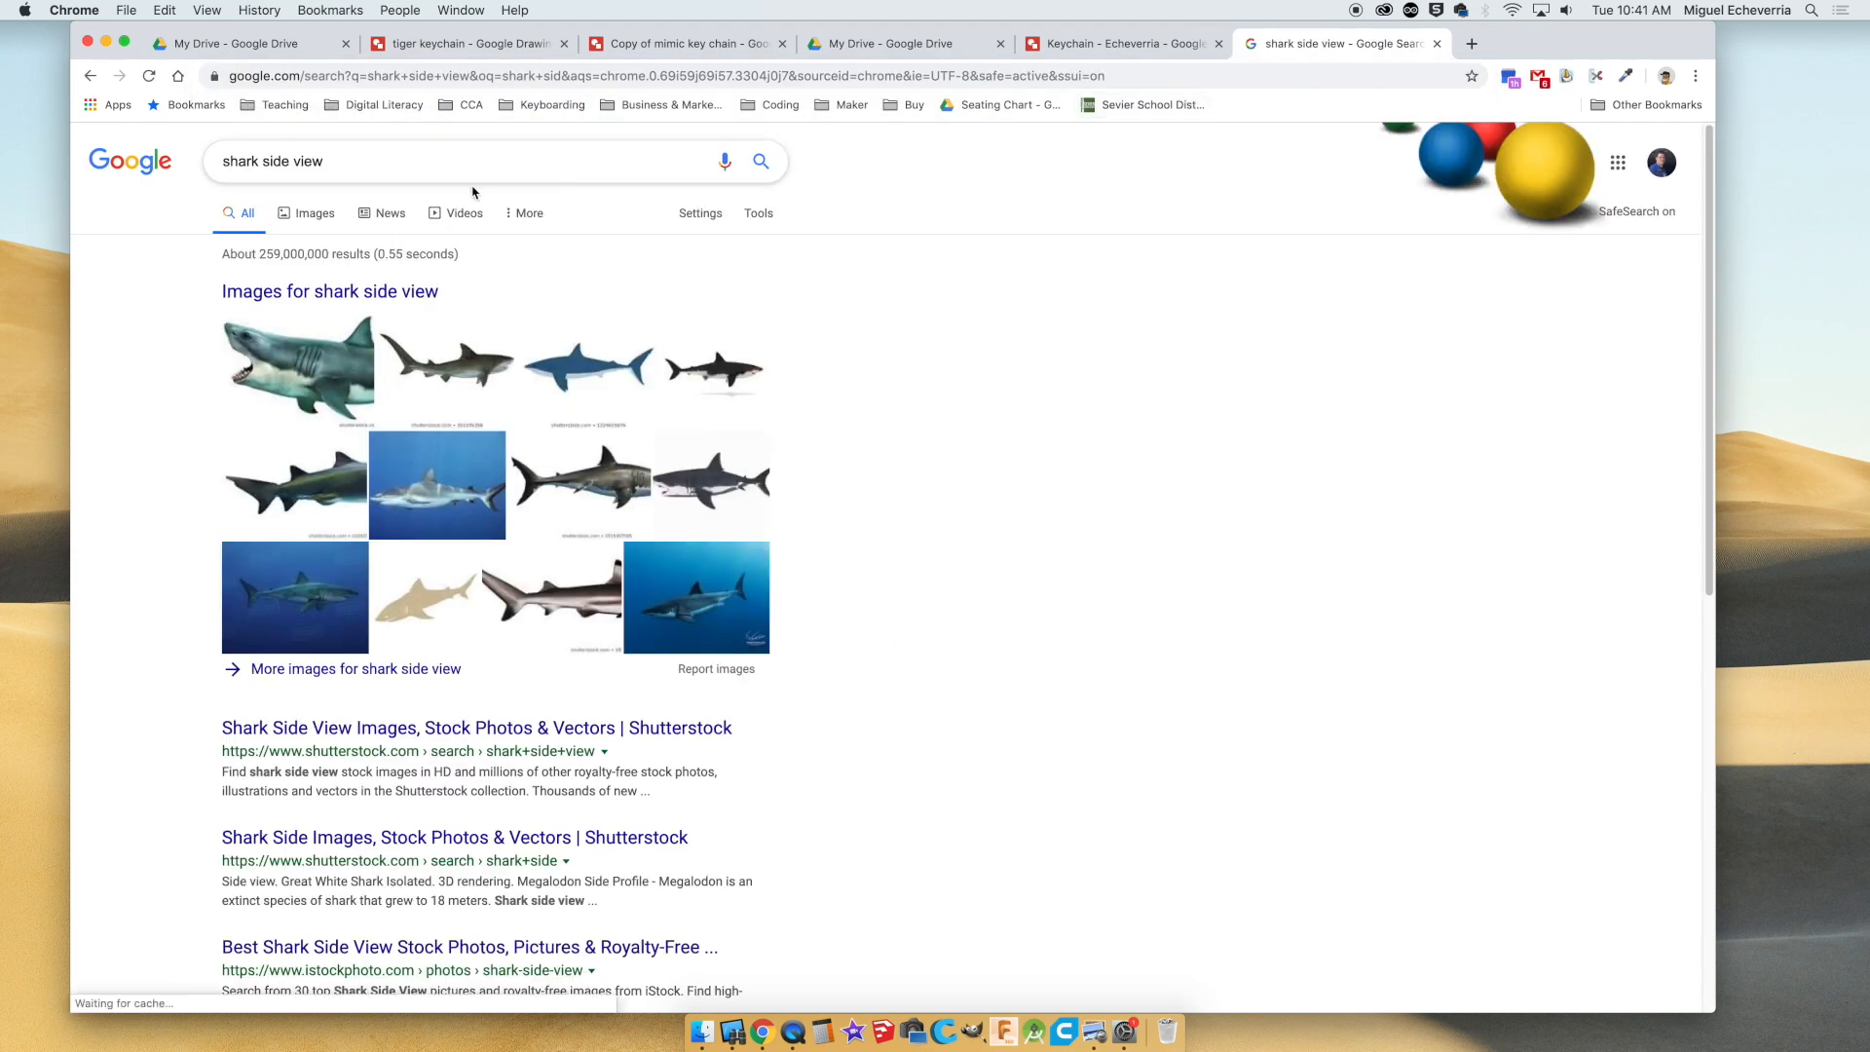
{"action": "left_click", "coordinate": [308, 220]}
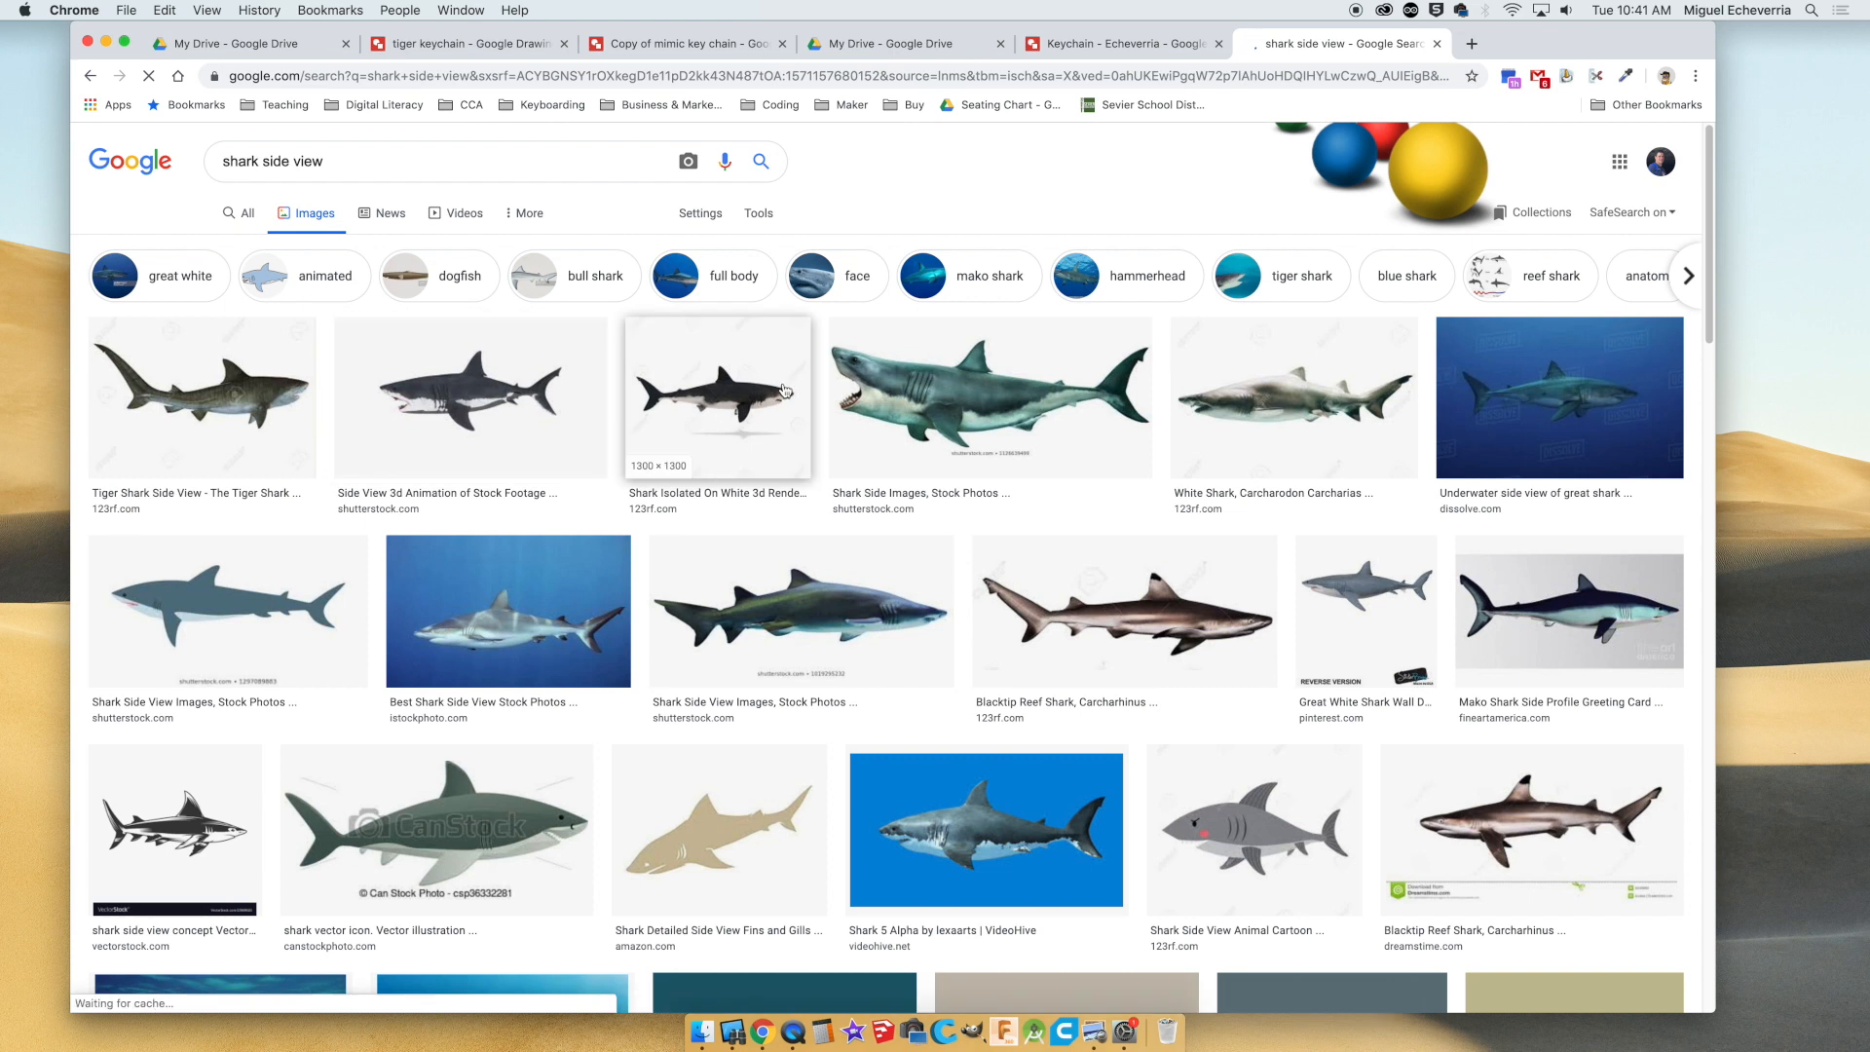
{"action": "left_click", "coordinate": [1028, 413]}
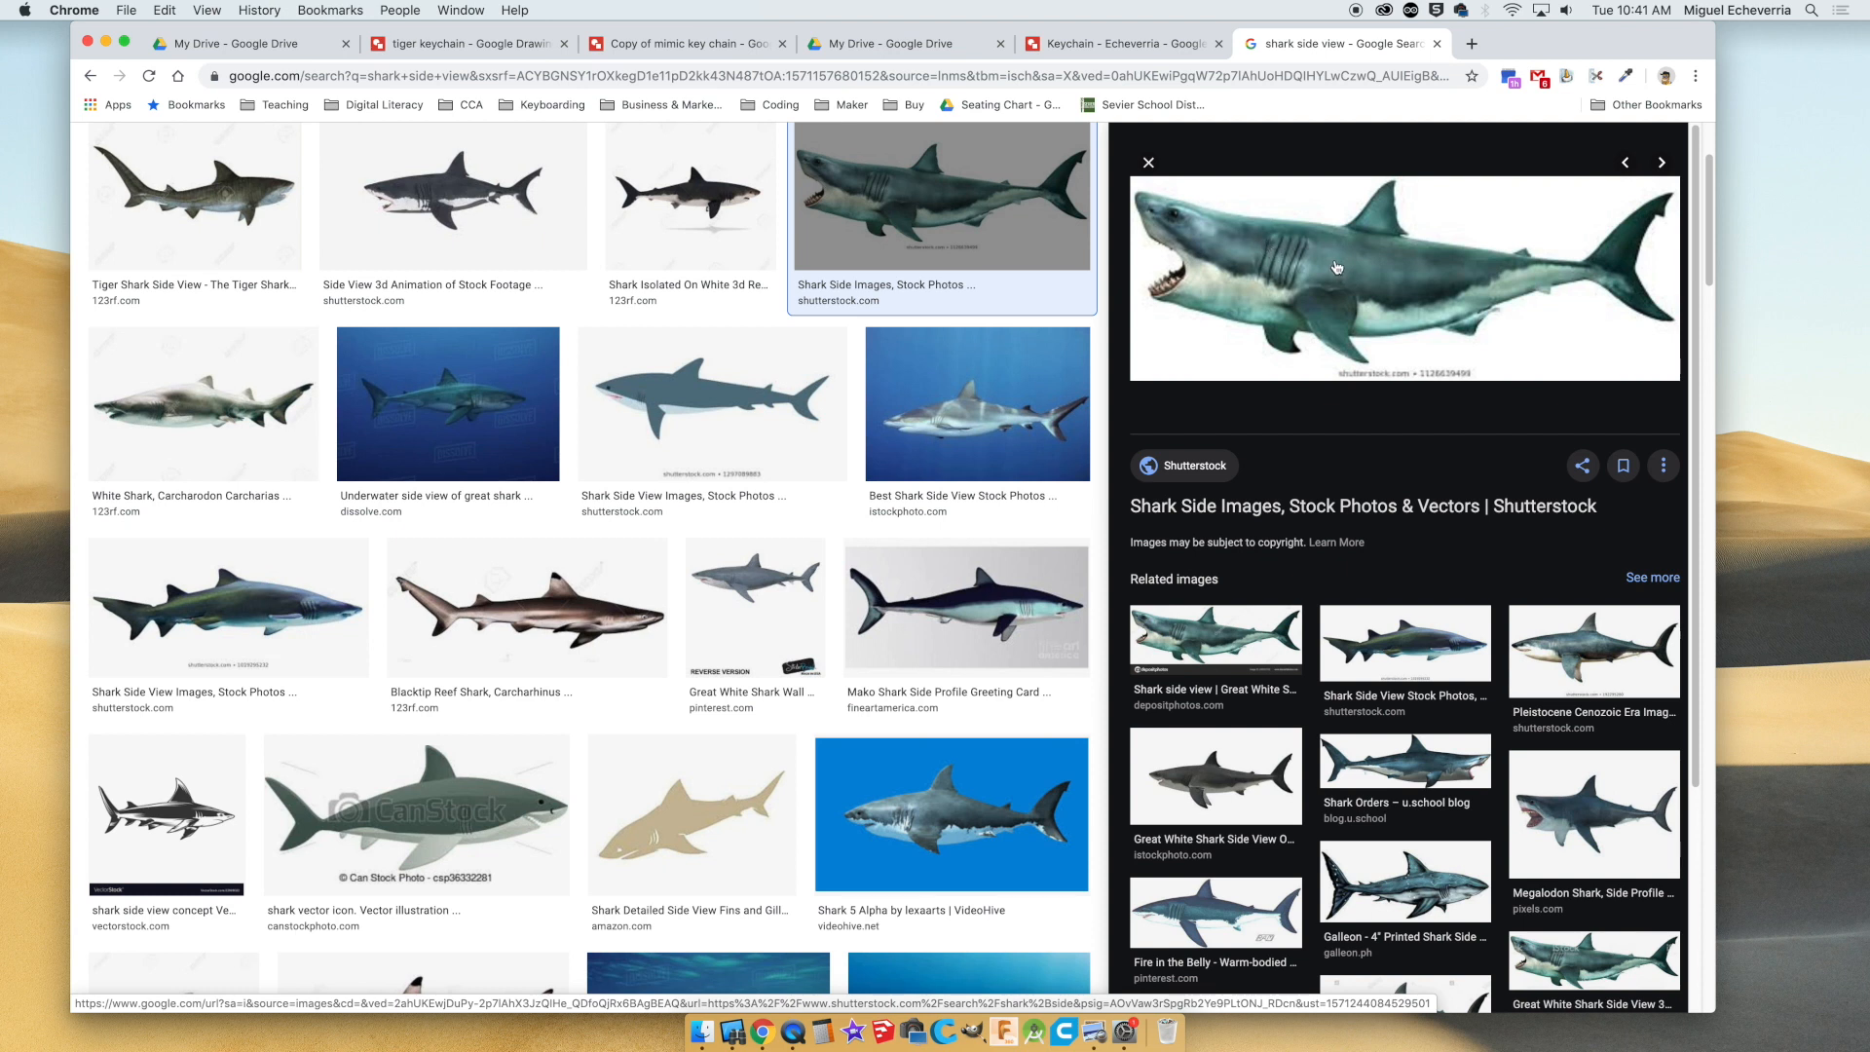
Place the open-mouthed shark picture in the keychain drawing, centre it on the canvas and shrink it slightly to fit within the page width.
{"action": "left_click_drag", "start_coordinate": [1339, 267], "coordinate": [871, 518]}
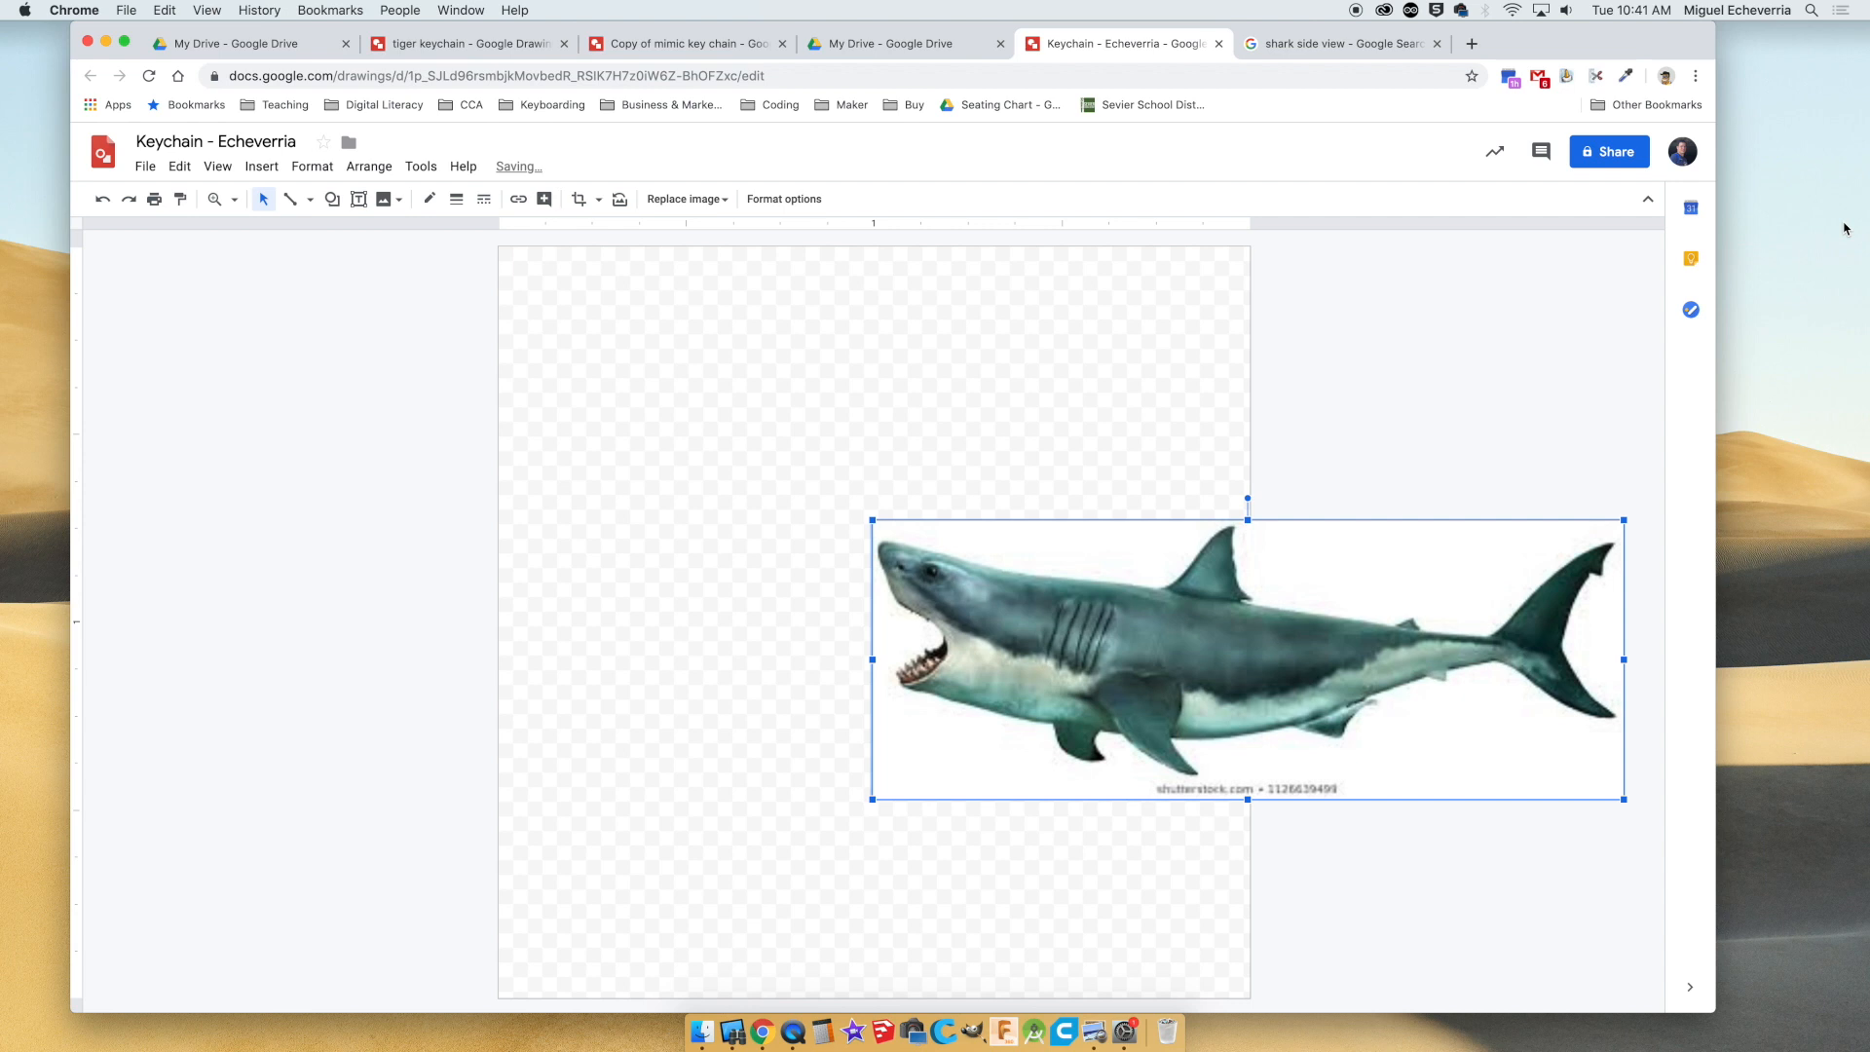
{"action": "left_click_drag", "start_coordinate": [1111, 603], "coordinate": [739, 553]}
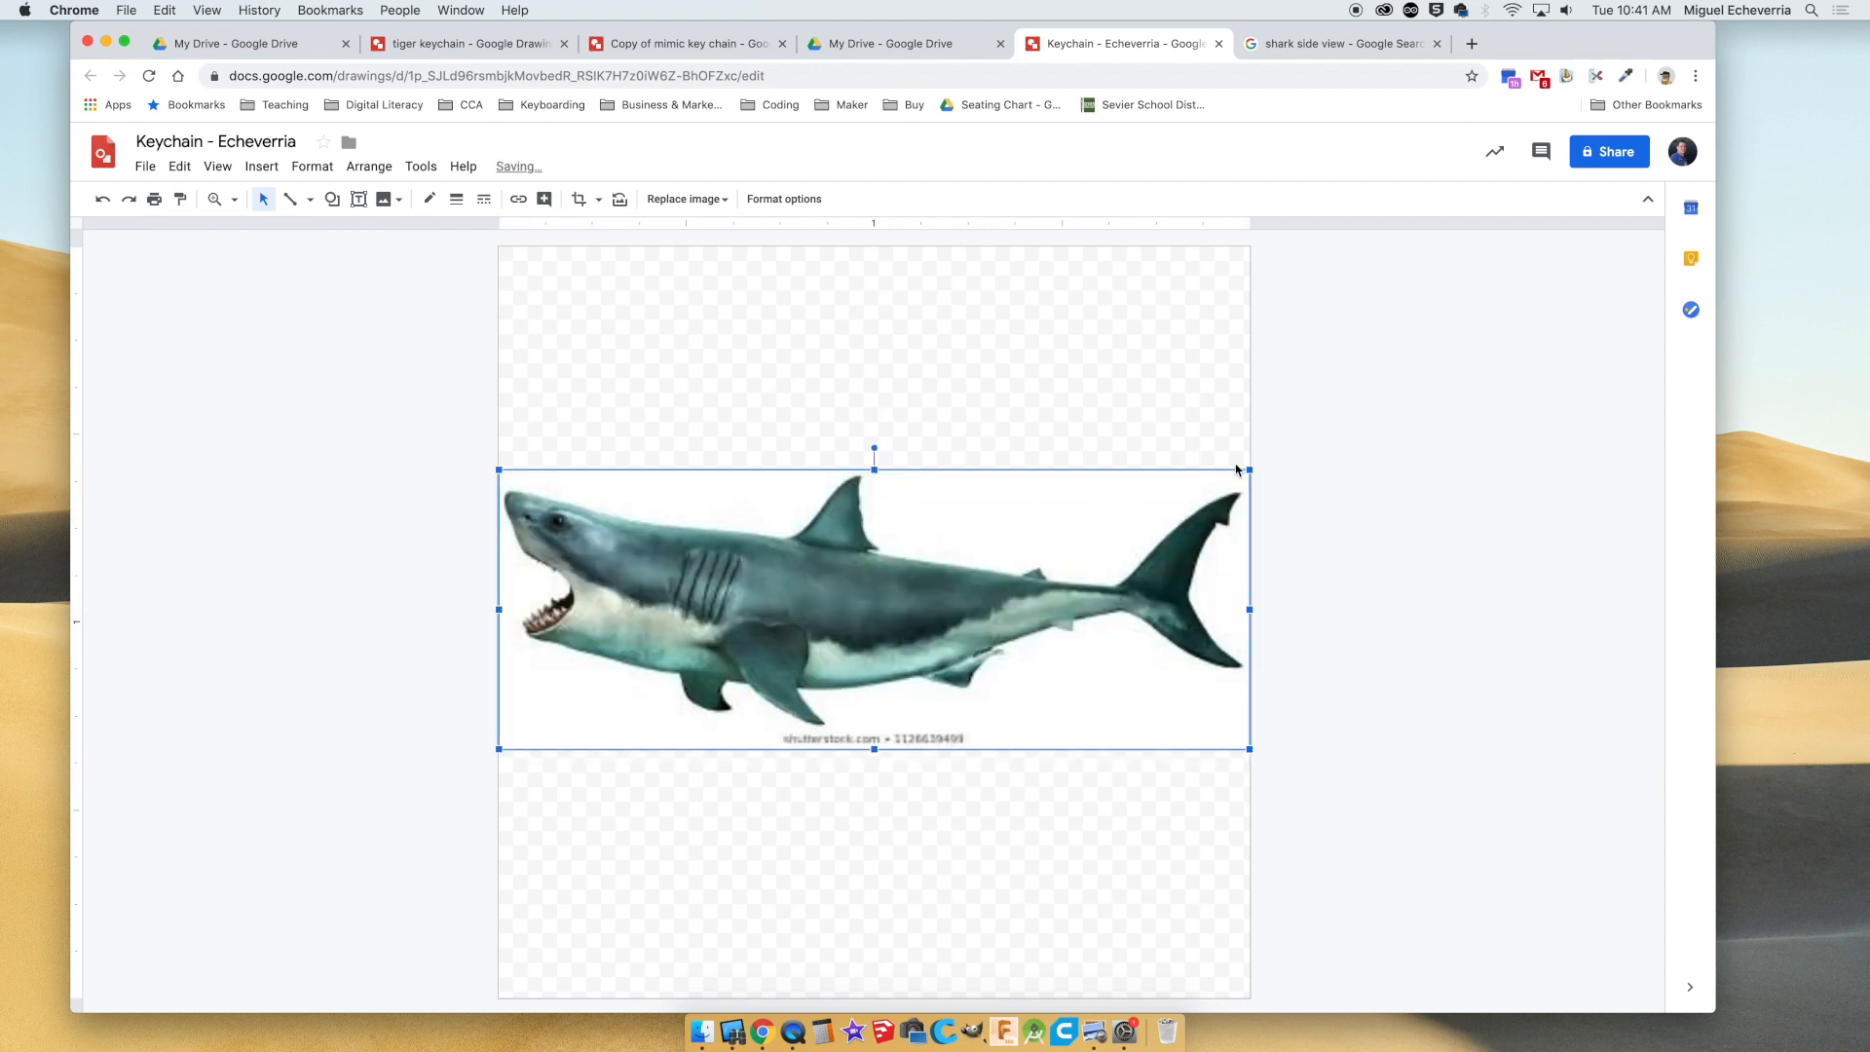
{"action": "left_click_drag", "start_coordinate": [1253, 470], "coordinate": [1194, 532]}
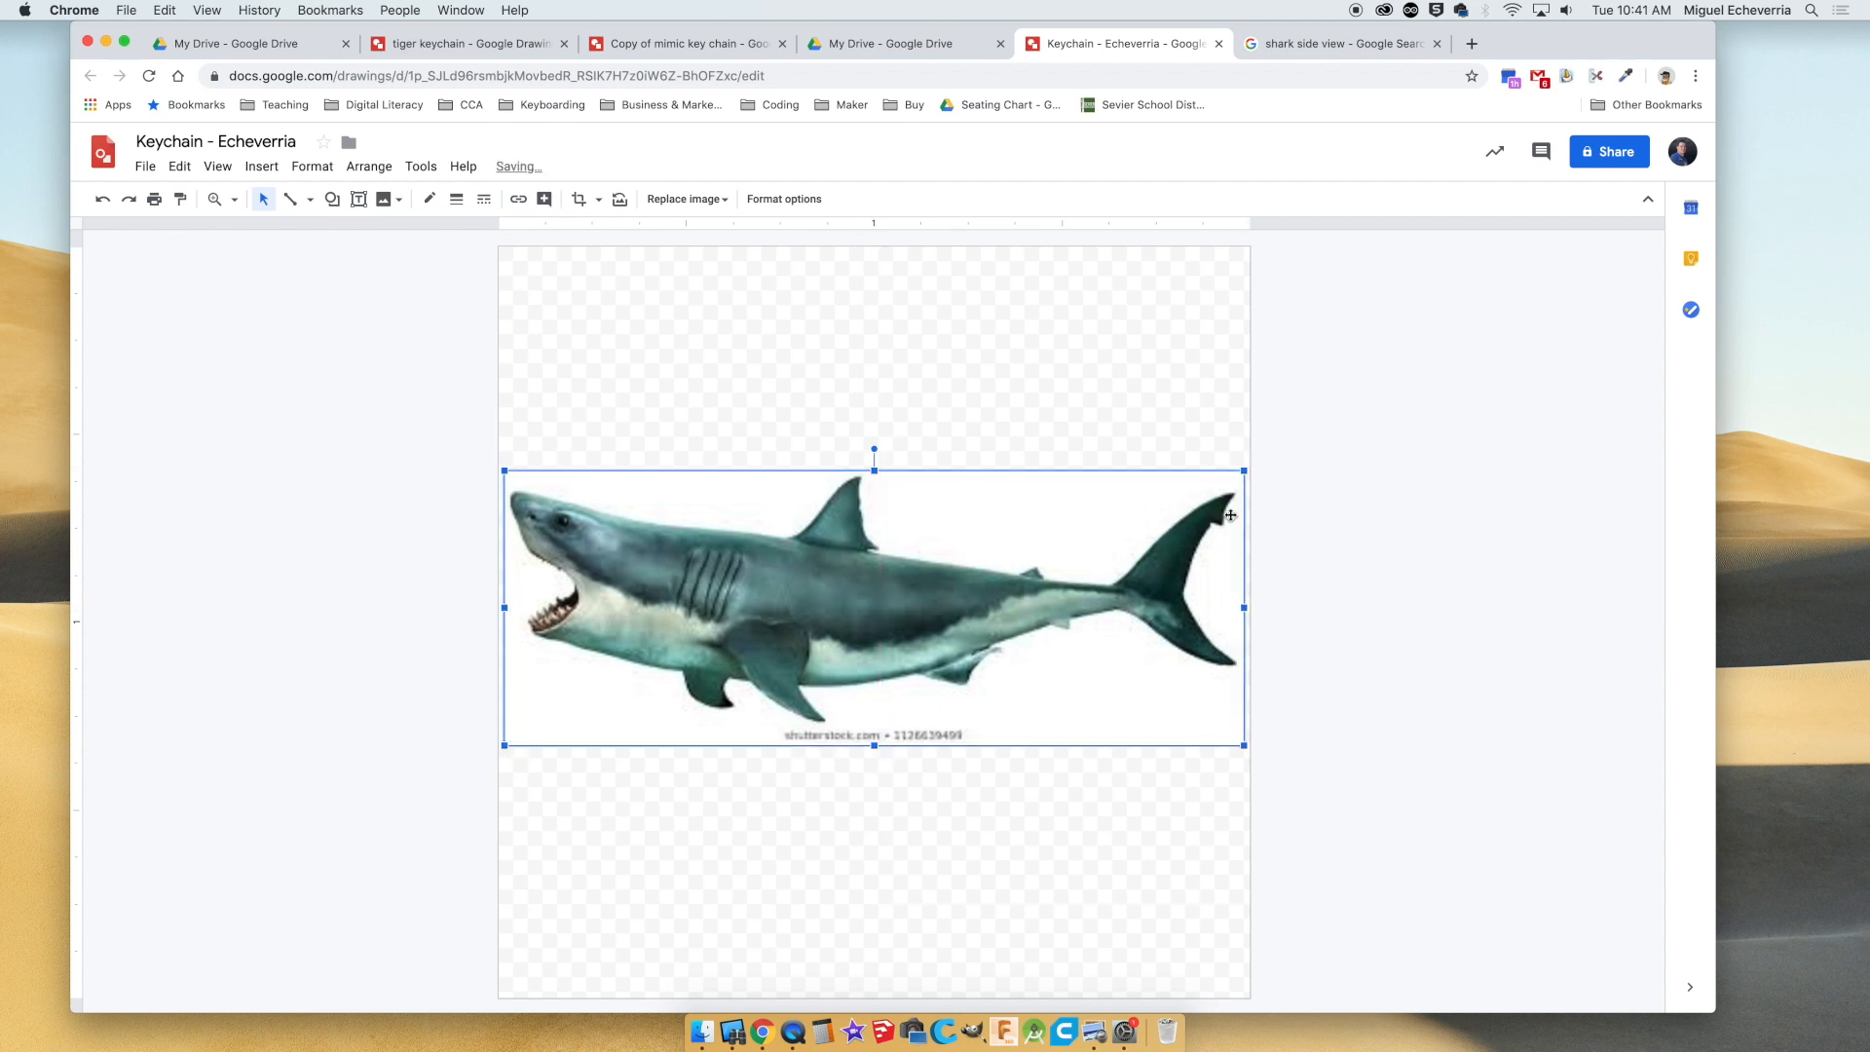
{"action": "left_click", "coordinate": [1070, 847]}
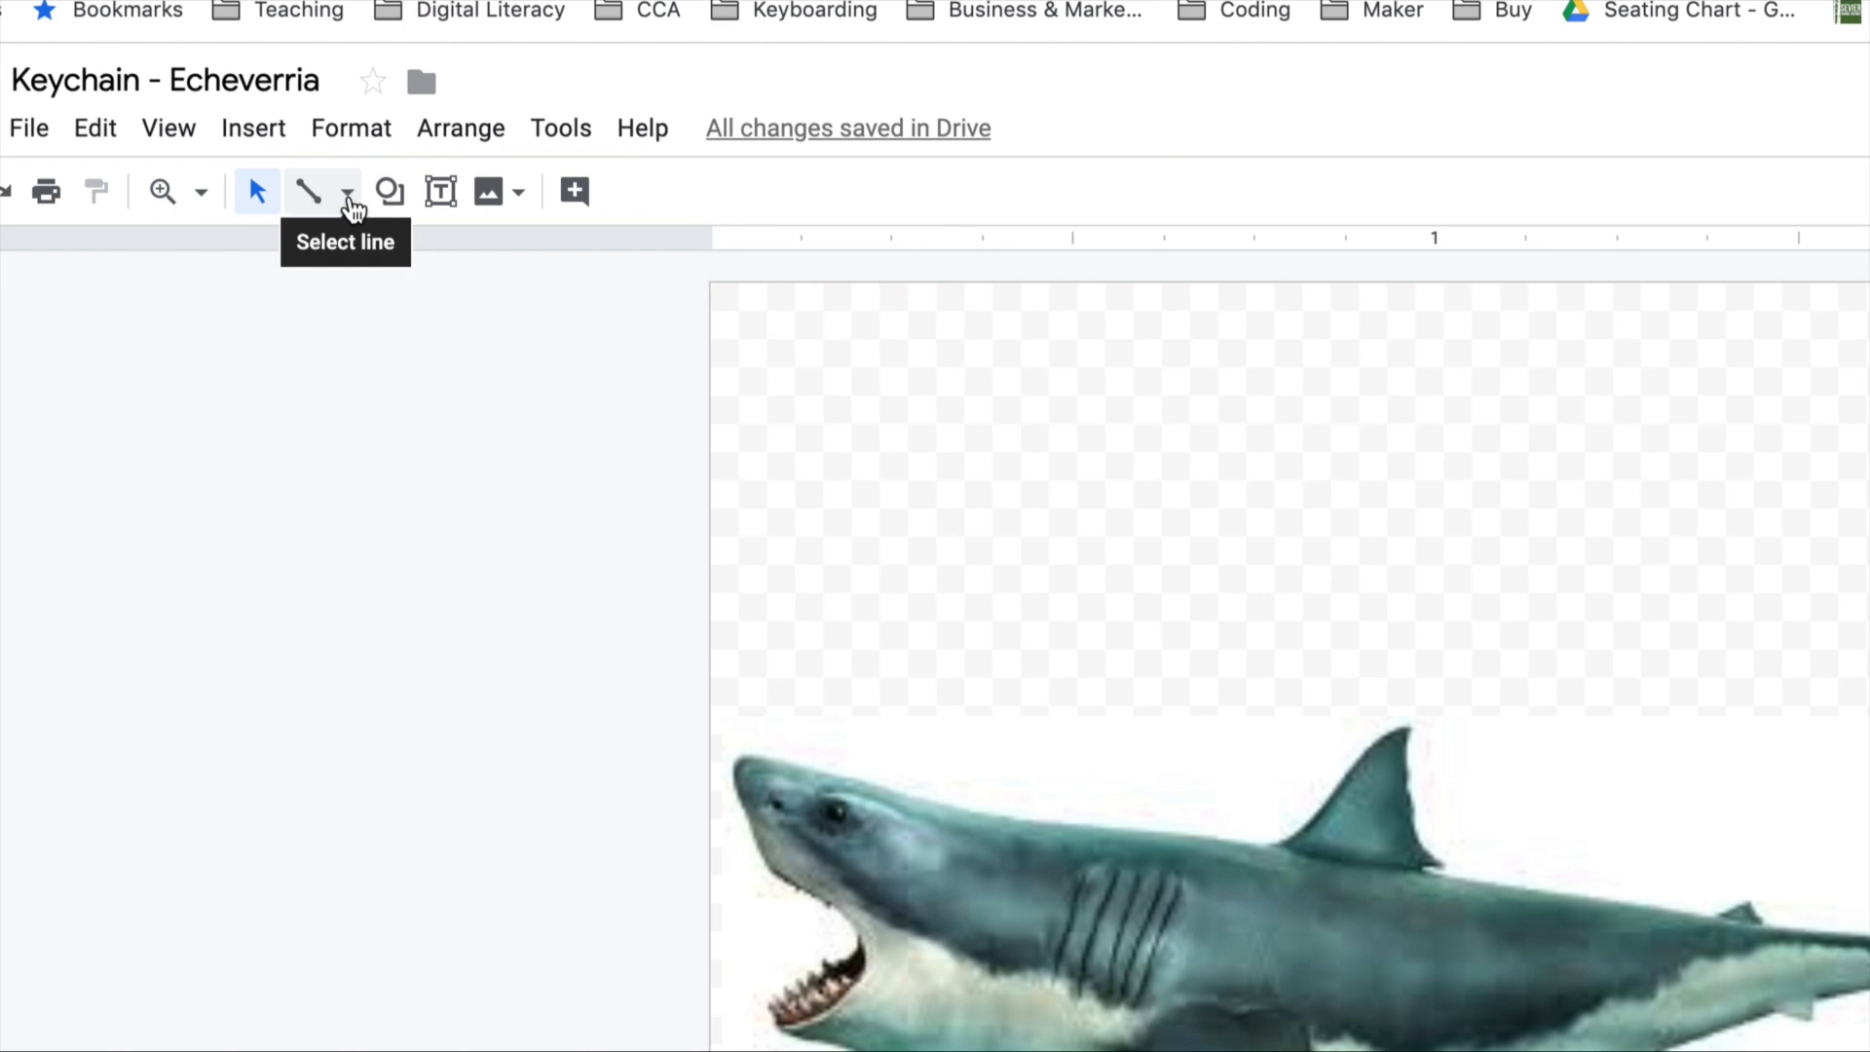
Try a short polyline along the shark's back behind the head, and delete it.
{"action": "left_click", "coordinate": [310, 201]}
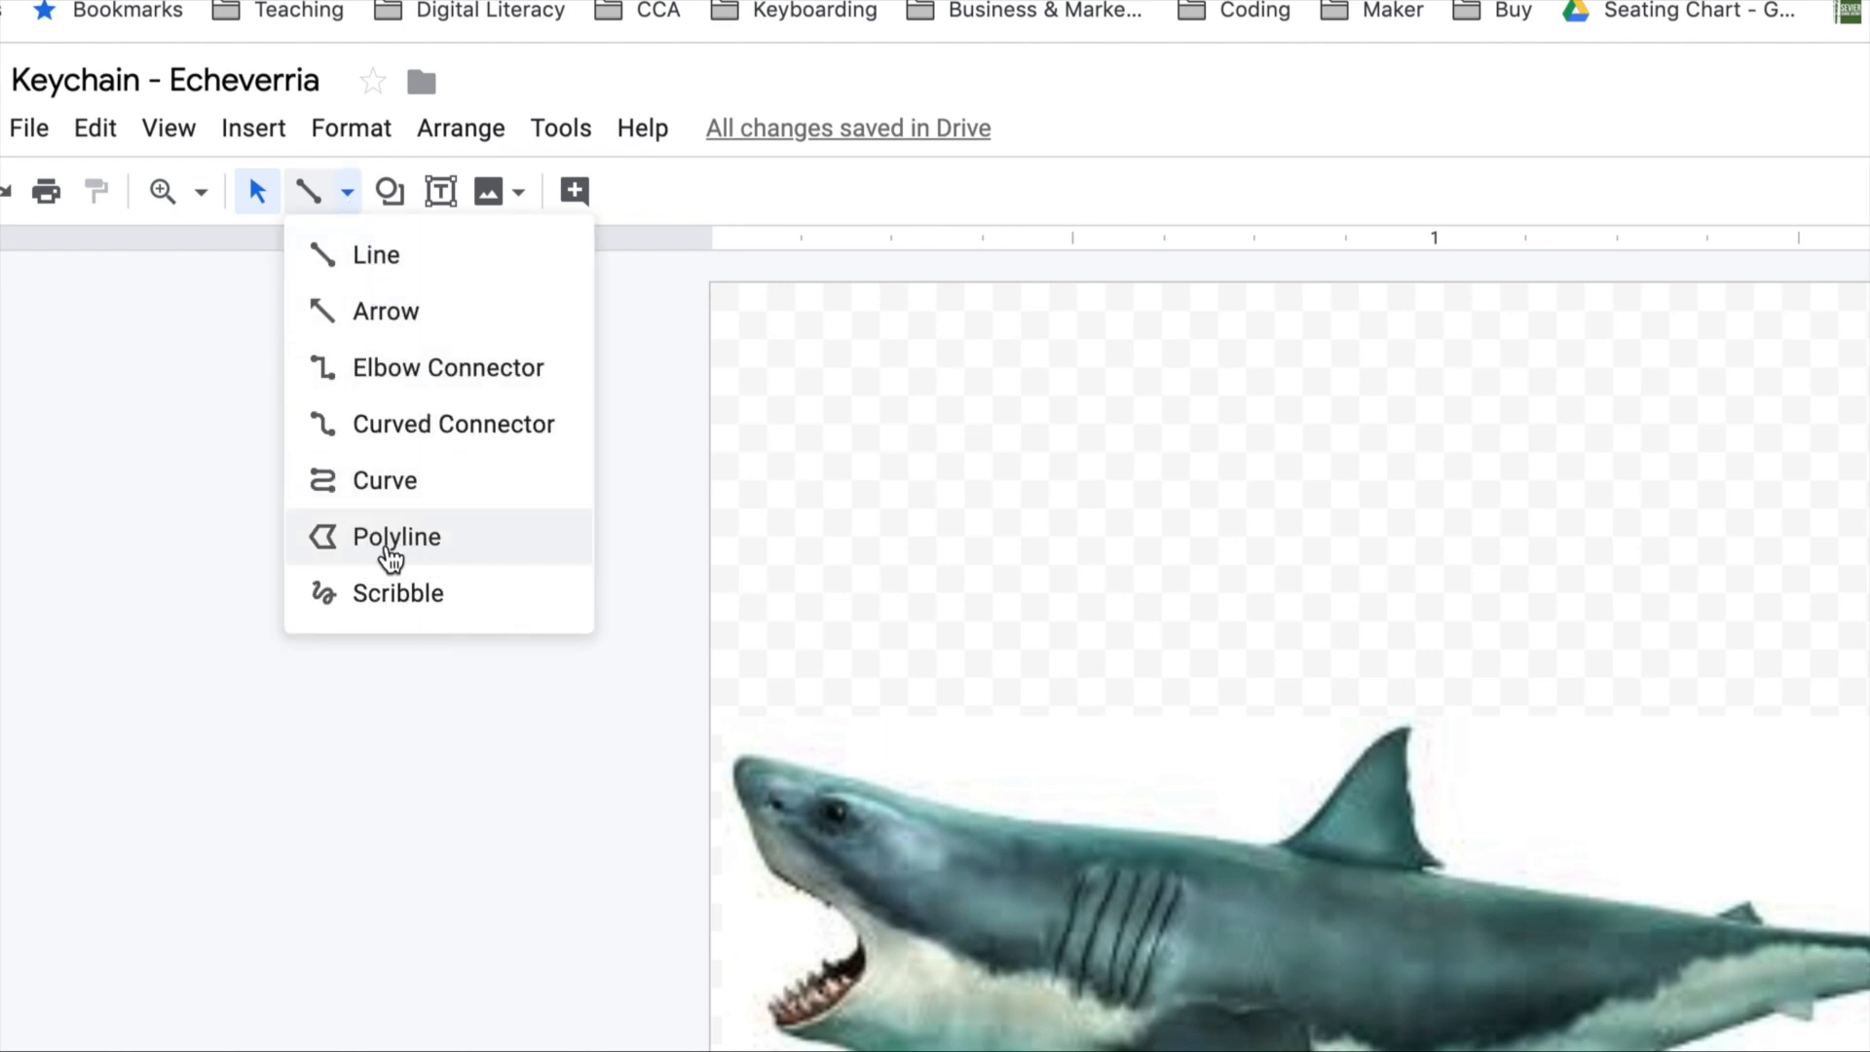
{"action": "left_click", "coordinate": [387, 550]}
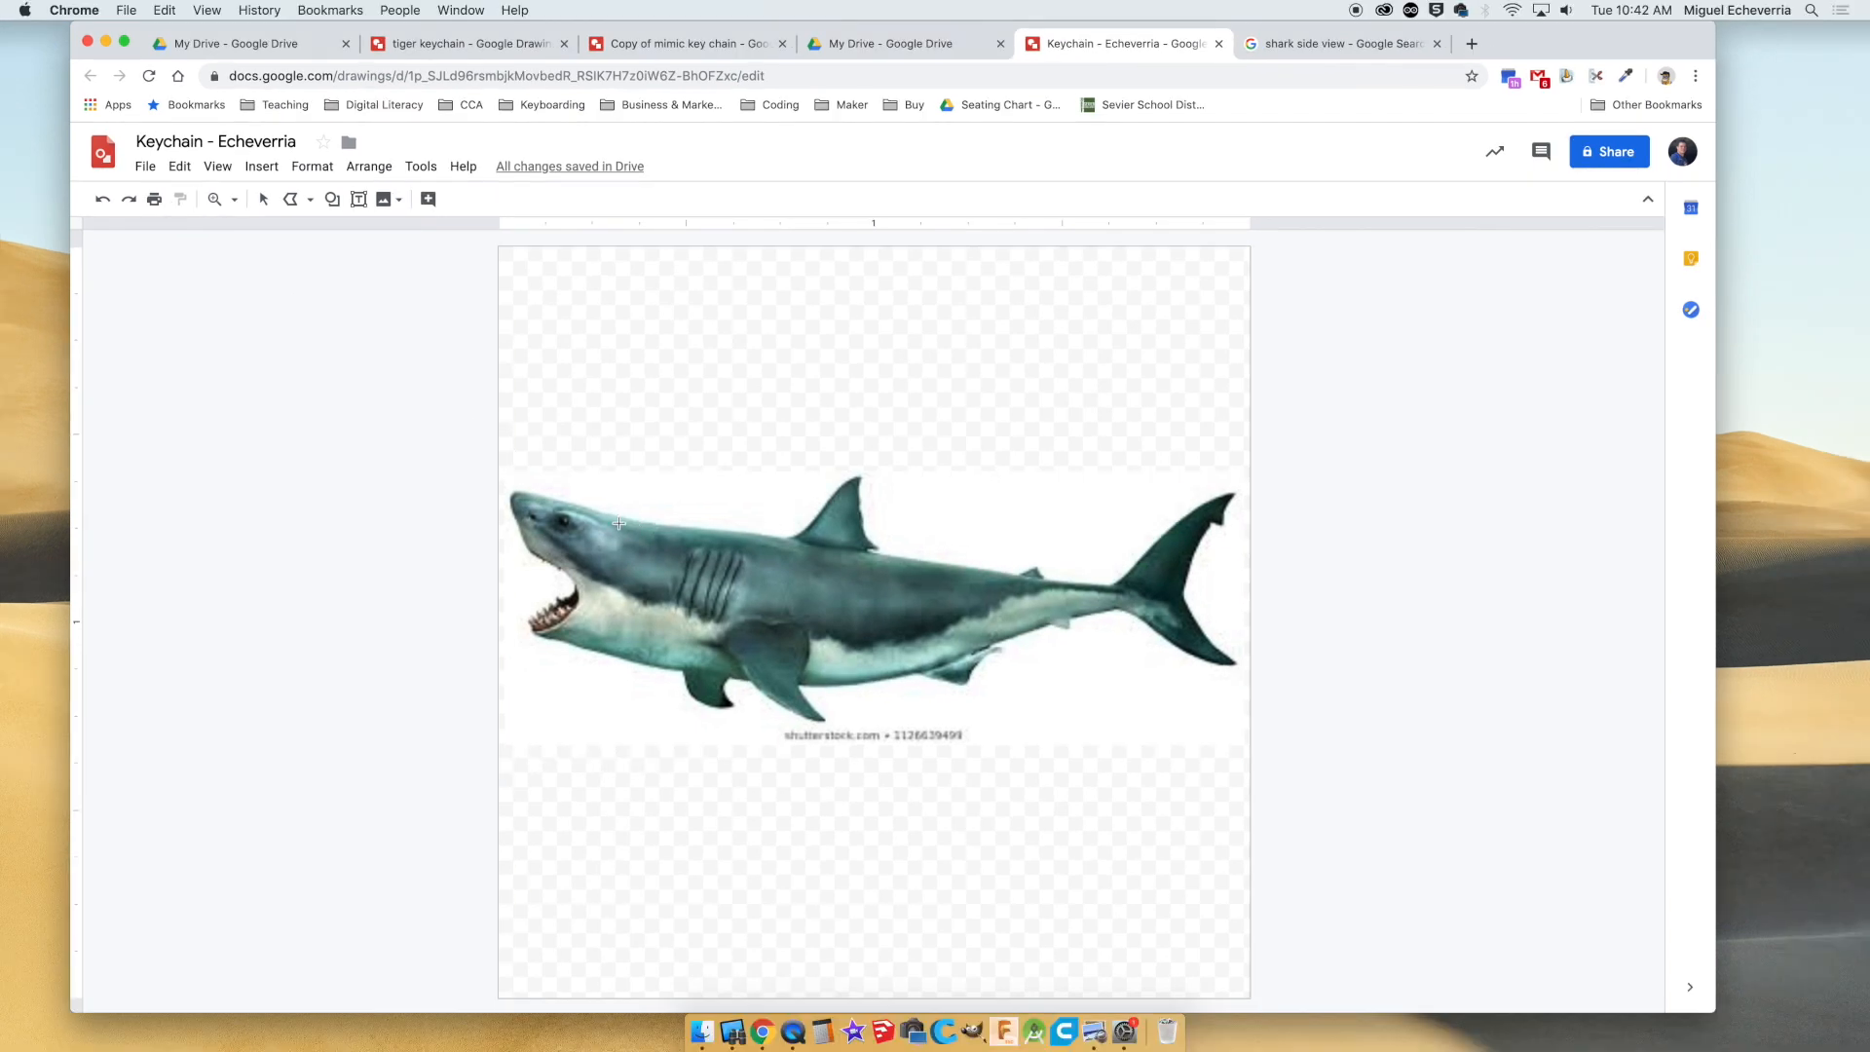
{"action": "left_click", "coordinate": [623, 516]}
{"action": "left_click", "coordinate": [727, 531]}
{"action": "left_click", "coordinate": [750, 534]}
{"action": "double_click", "coordinate": [749, 534]}
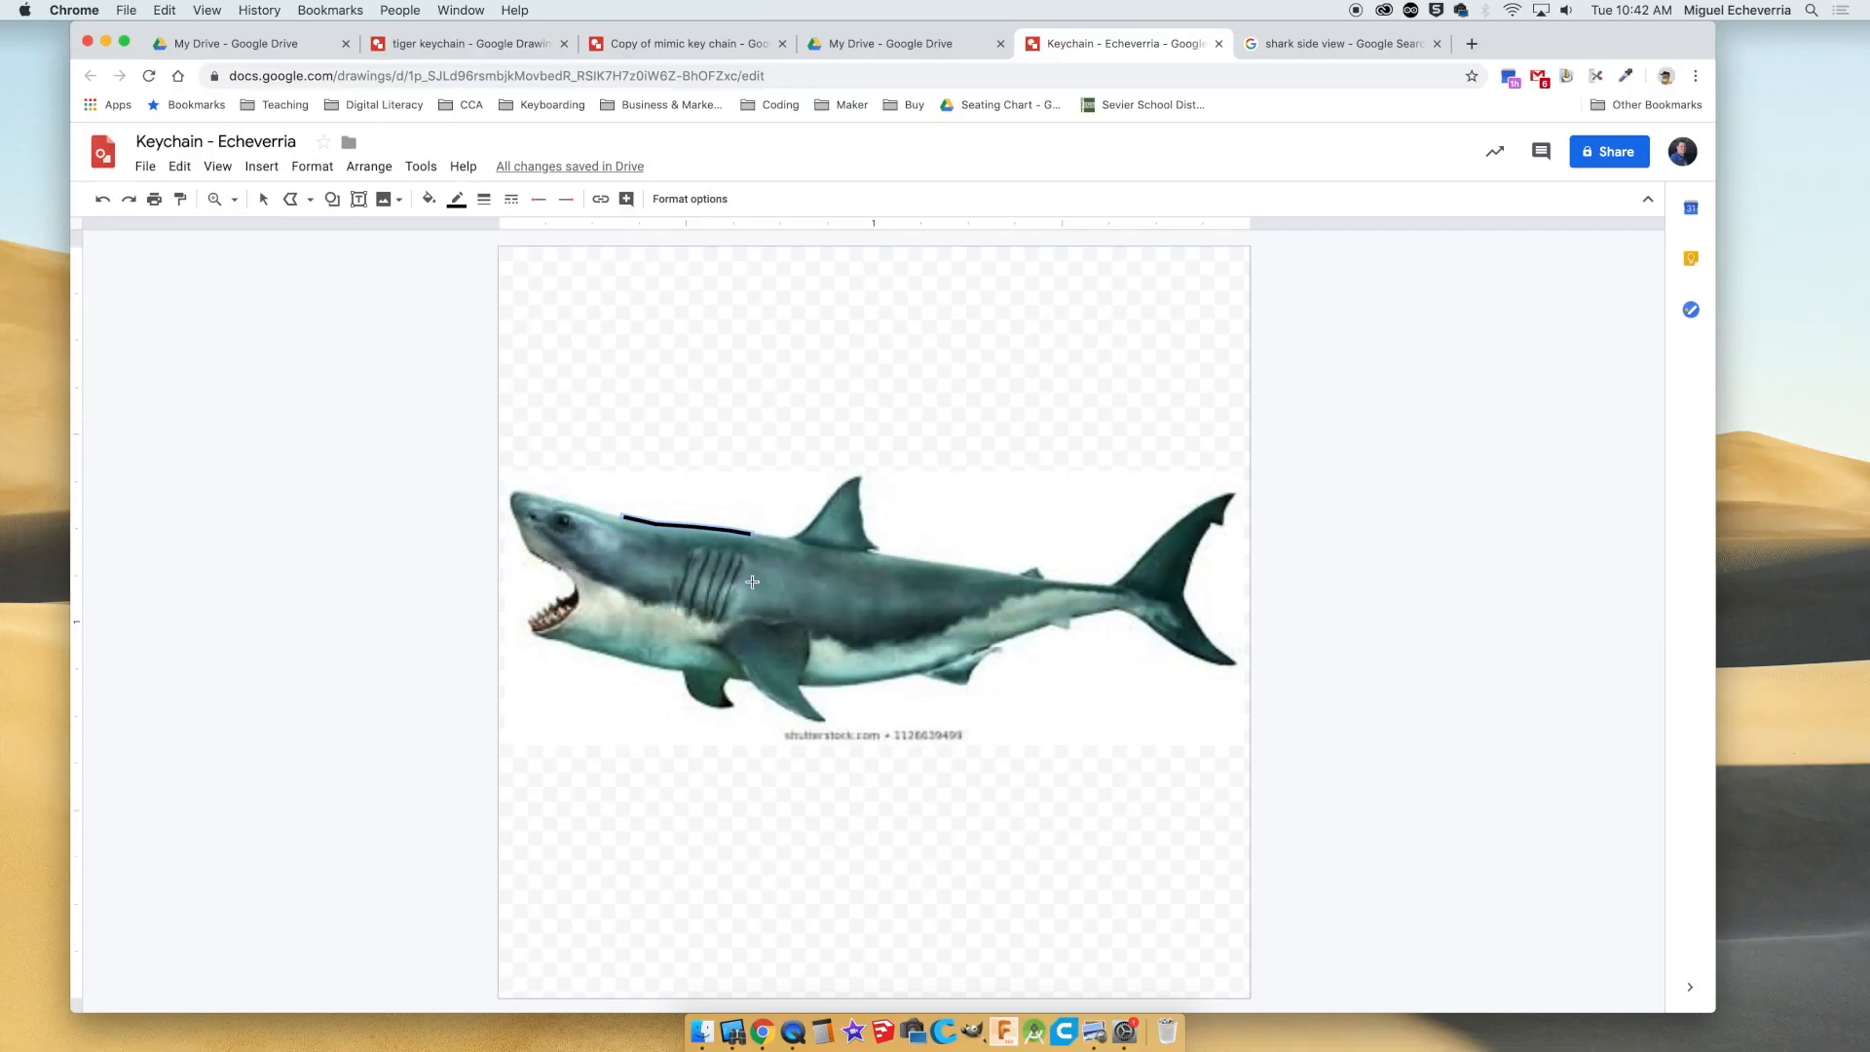
{"action": "key", "text": "Escape"}
{"action": "key", "text": "Delete"}
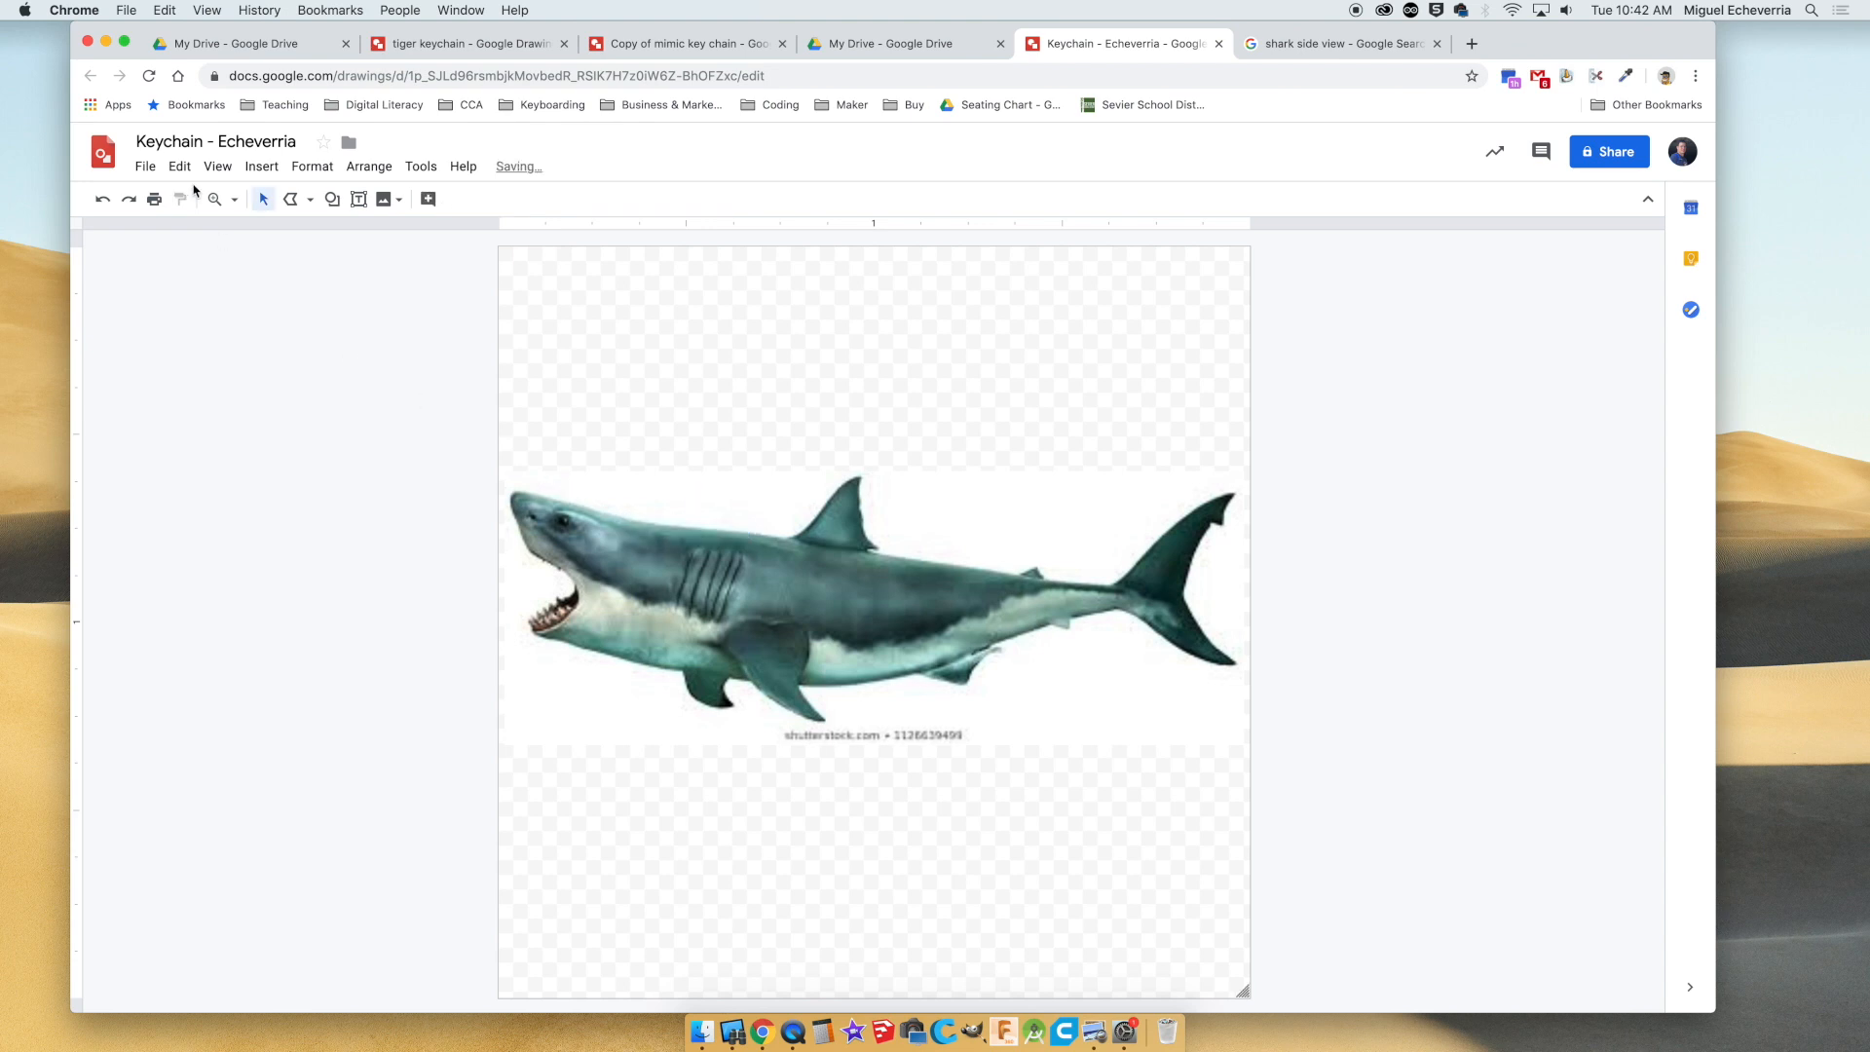
Magnify the drawing well beyond 200% and bring the shark's head and dorsal fin into view.
{"action": "left_click", "coordinate": [234, 200]}
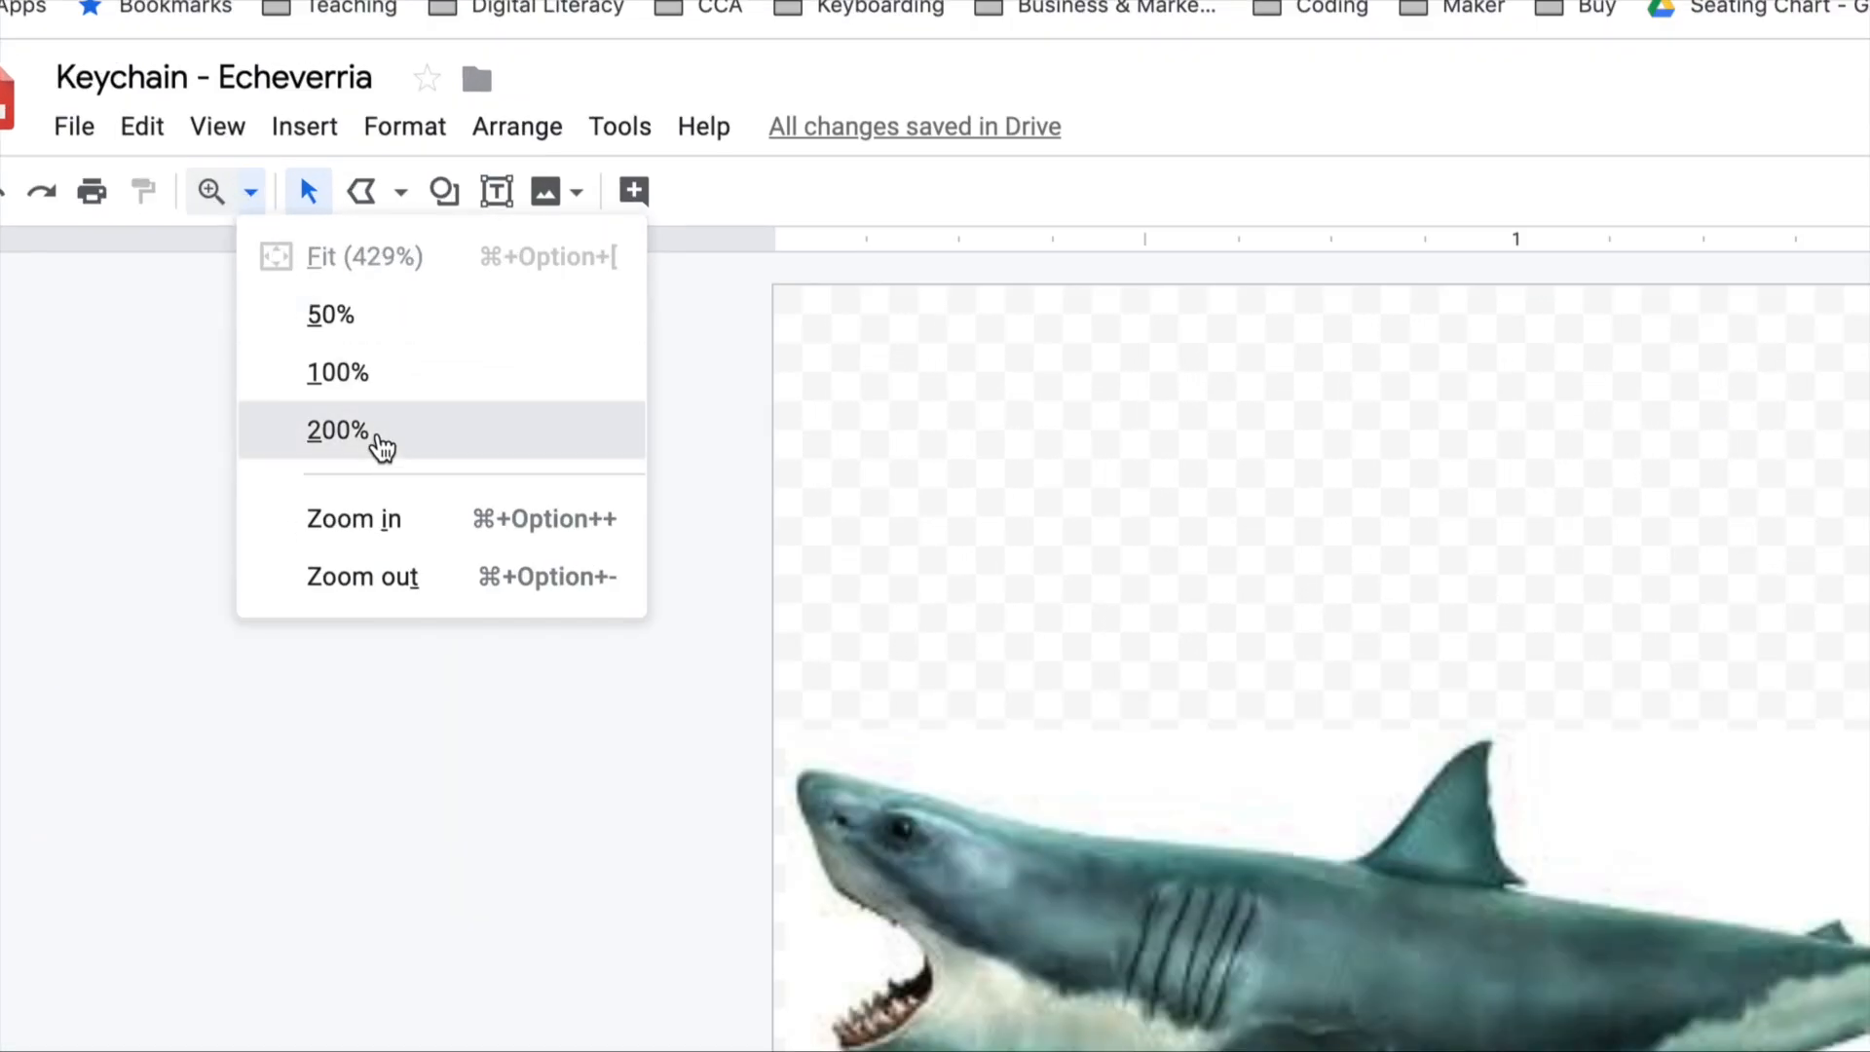
{"action": "left_click", "coordinate": [371, 431]}
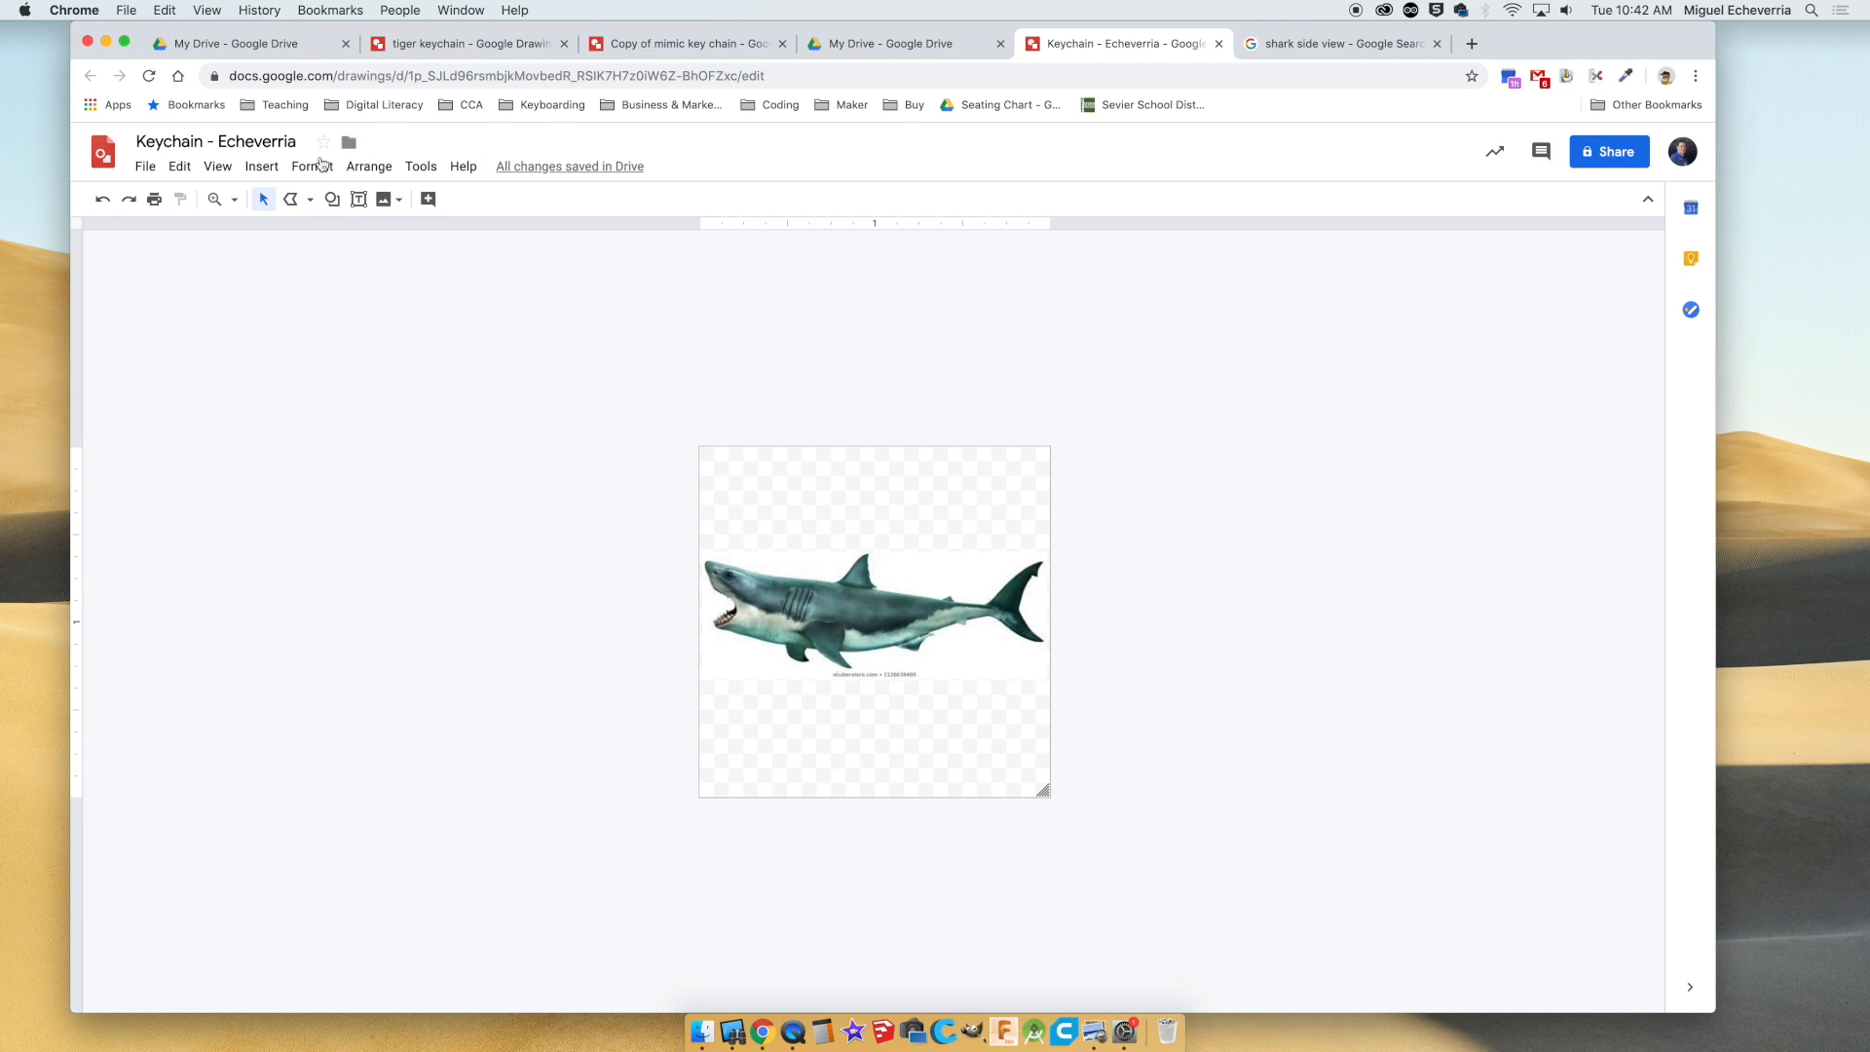
{"action": "left_click", "coordinate": [234, 198]}
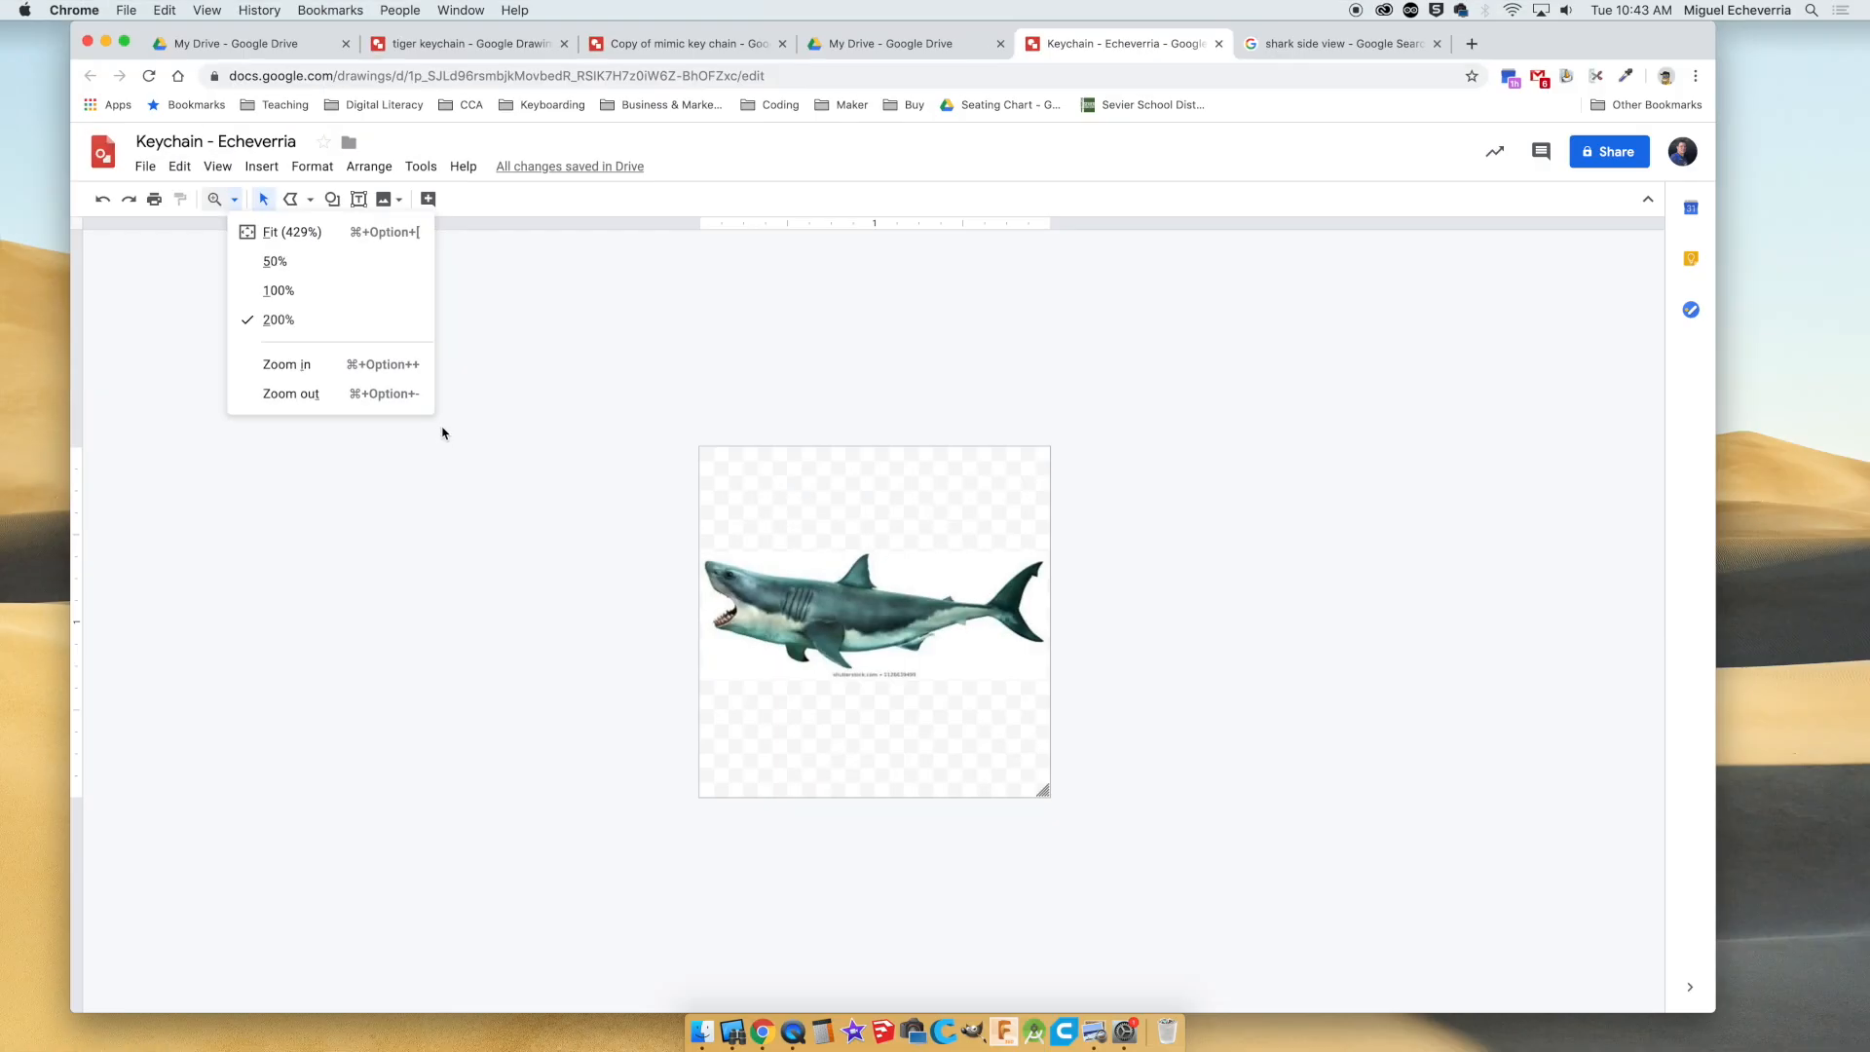
{"action": "left_click", "coordinate": [720, 648]}
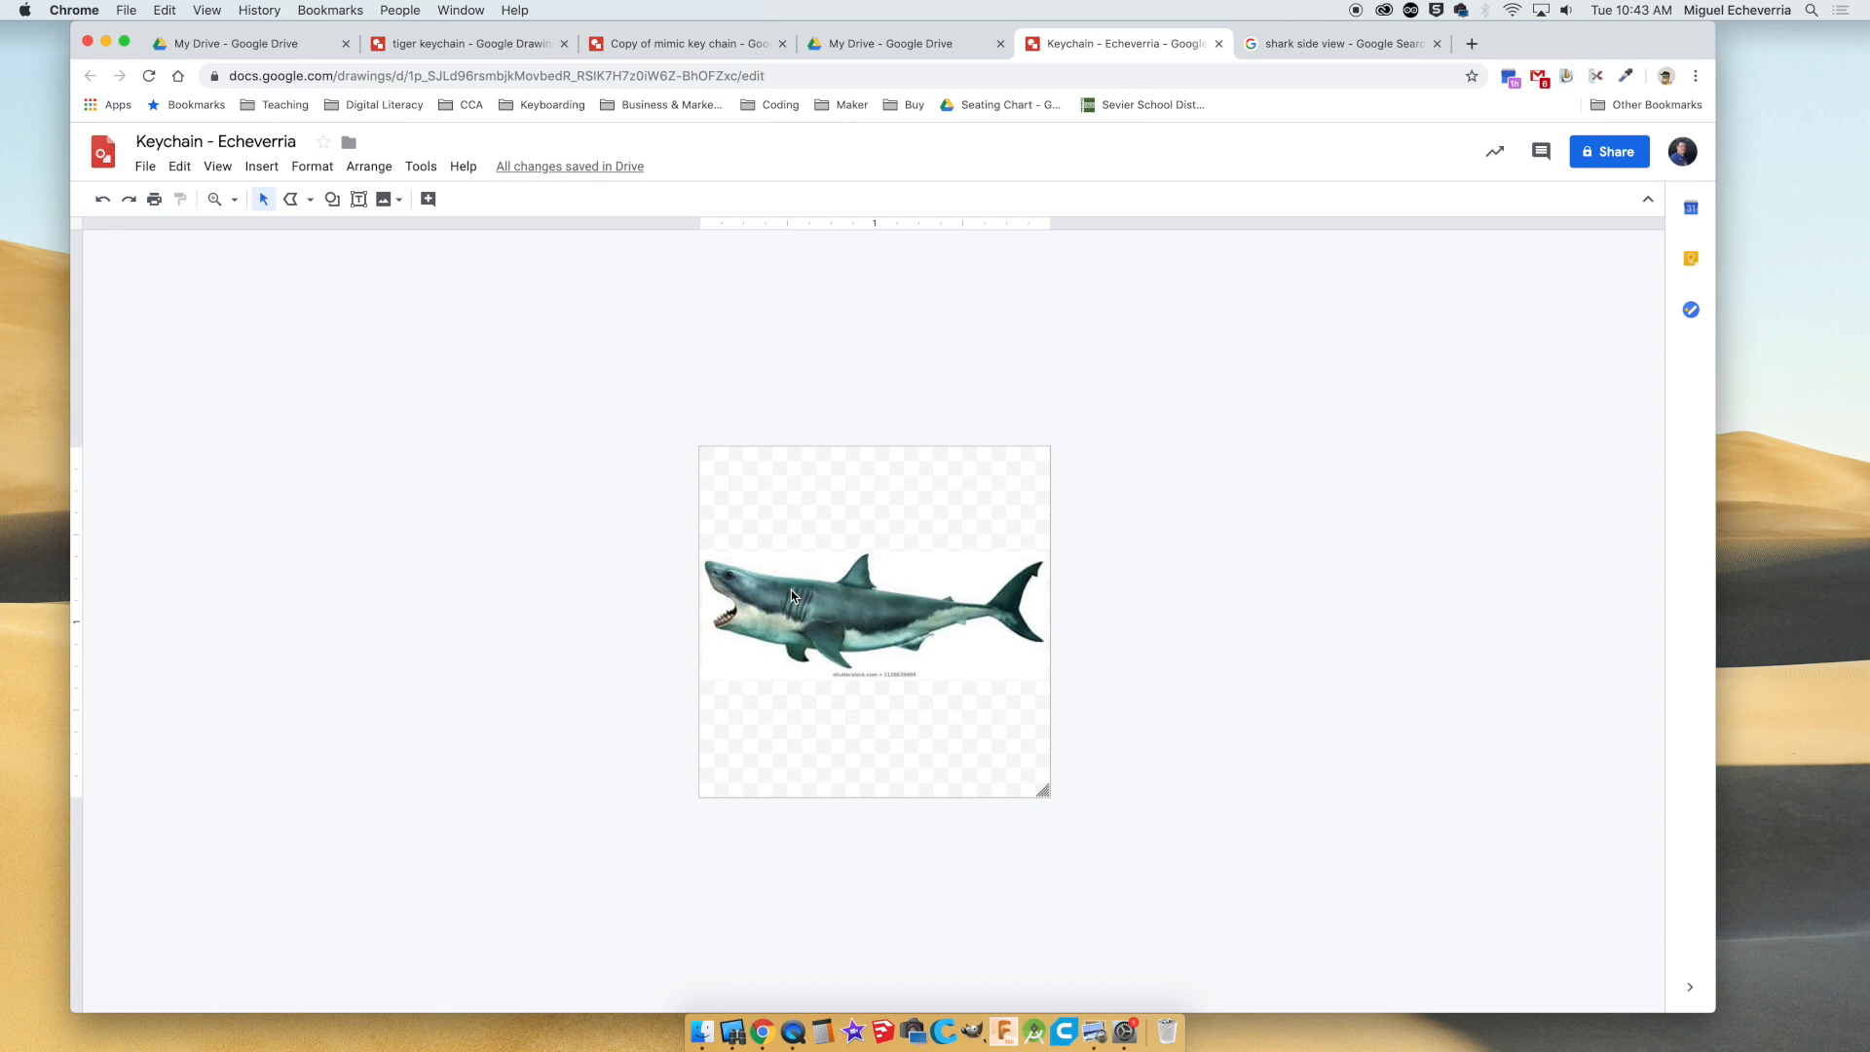
{"action": "key", "text": "alt+super+plus"}
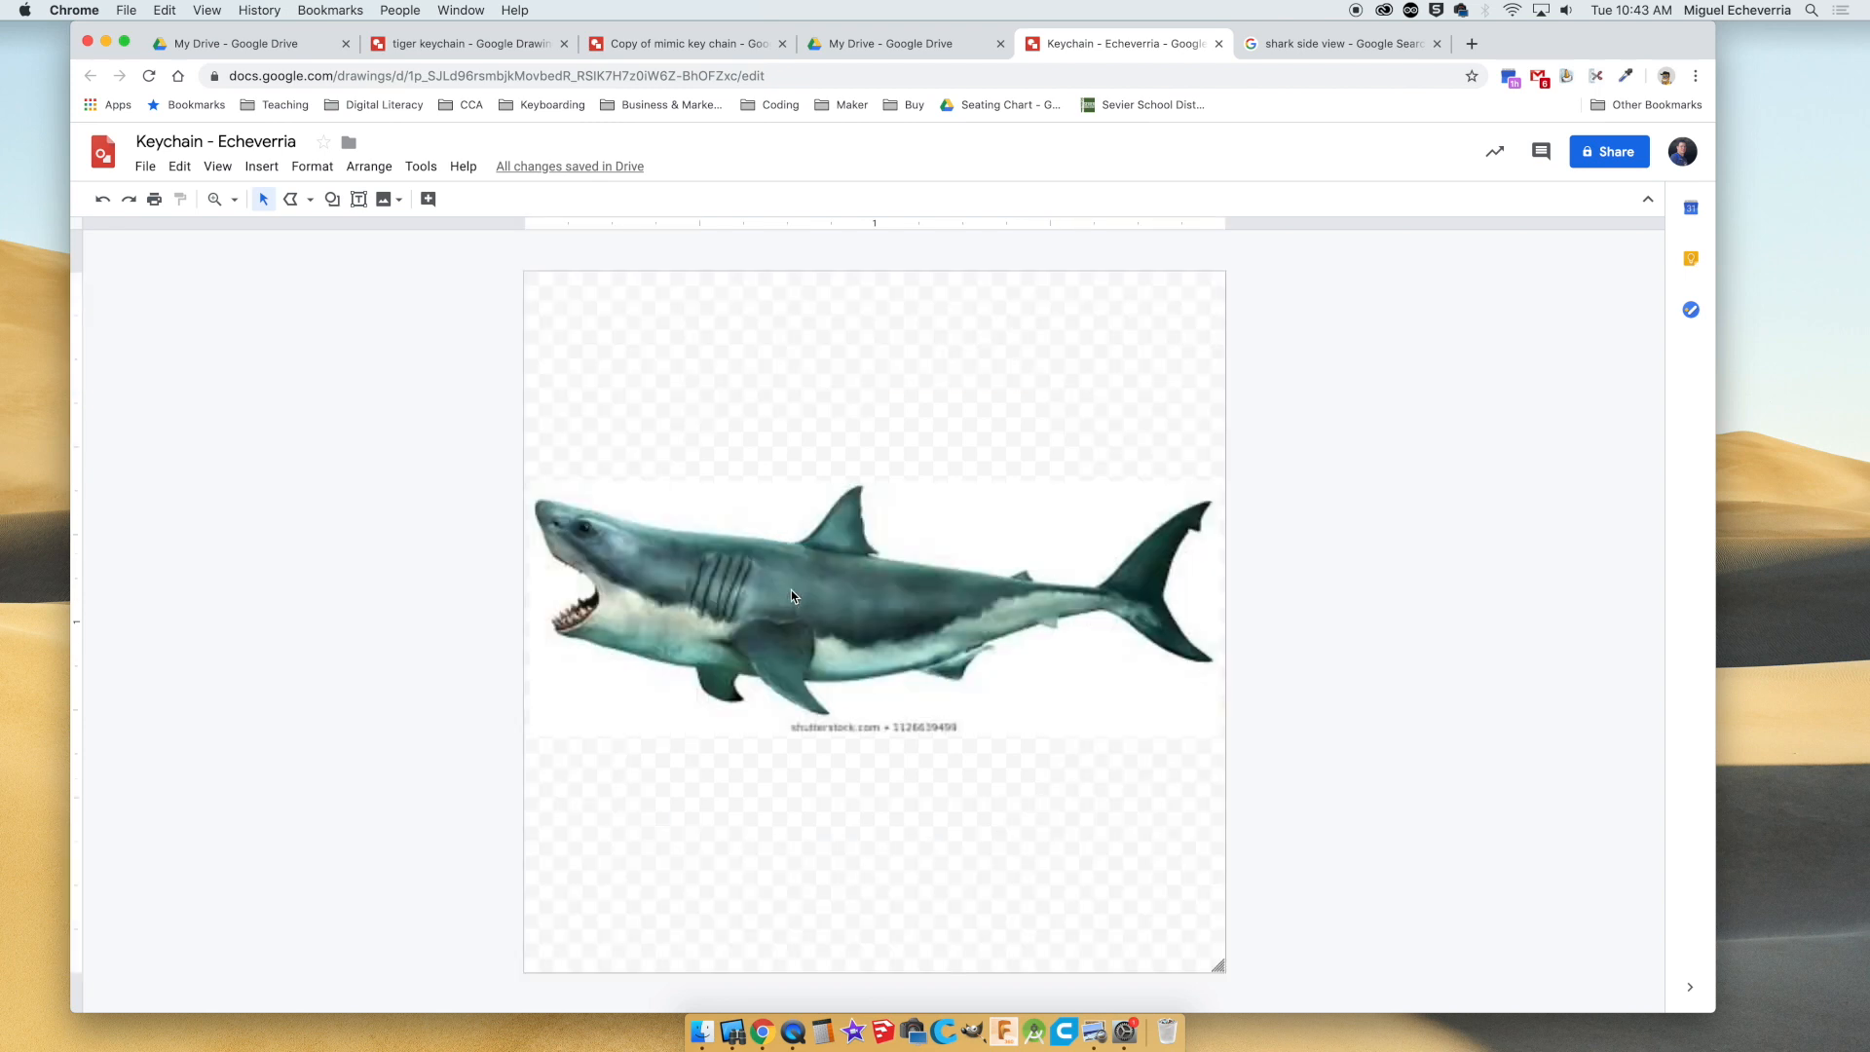
{"action": "key", "text": "alt+super+plus"}
{"action": "key", "text": "alt+super+plus"}
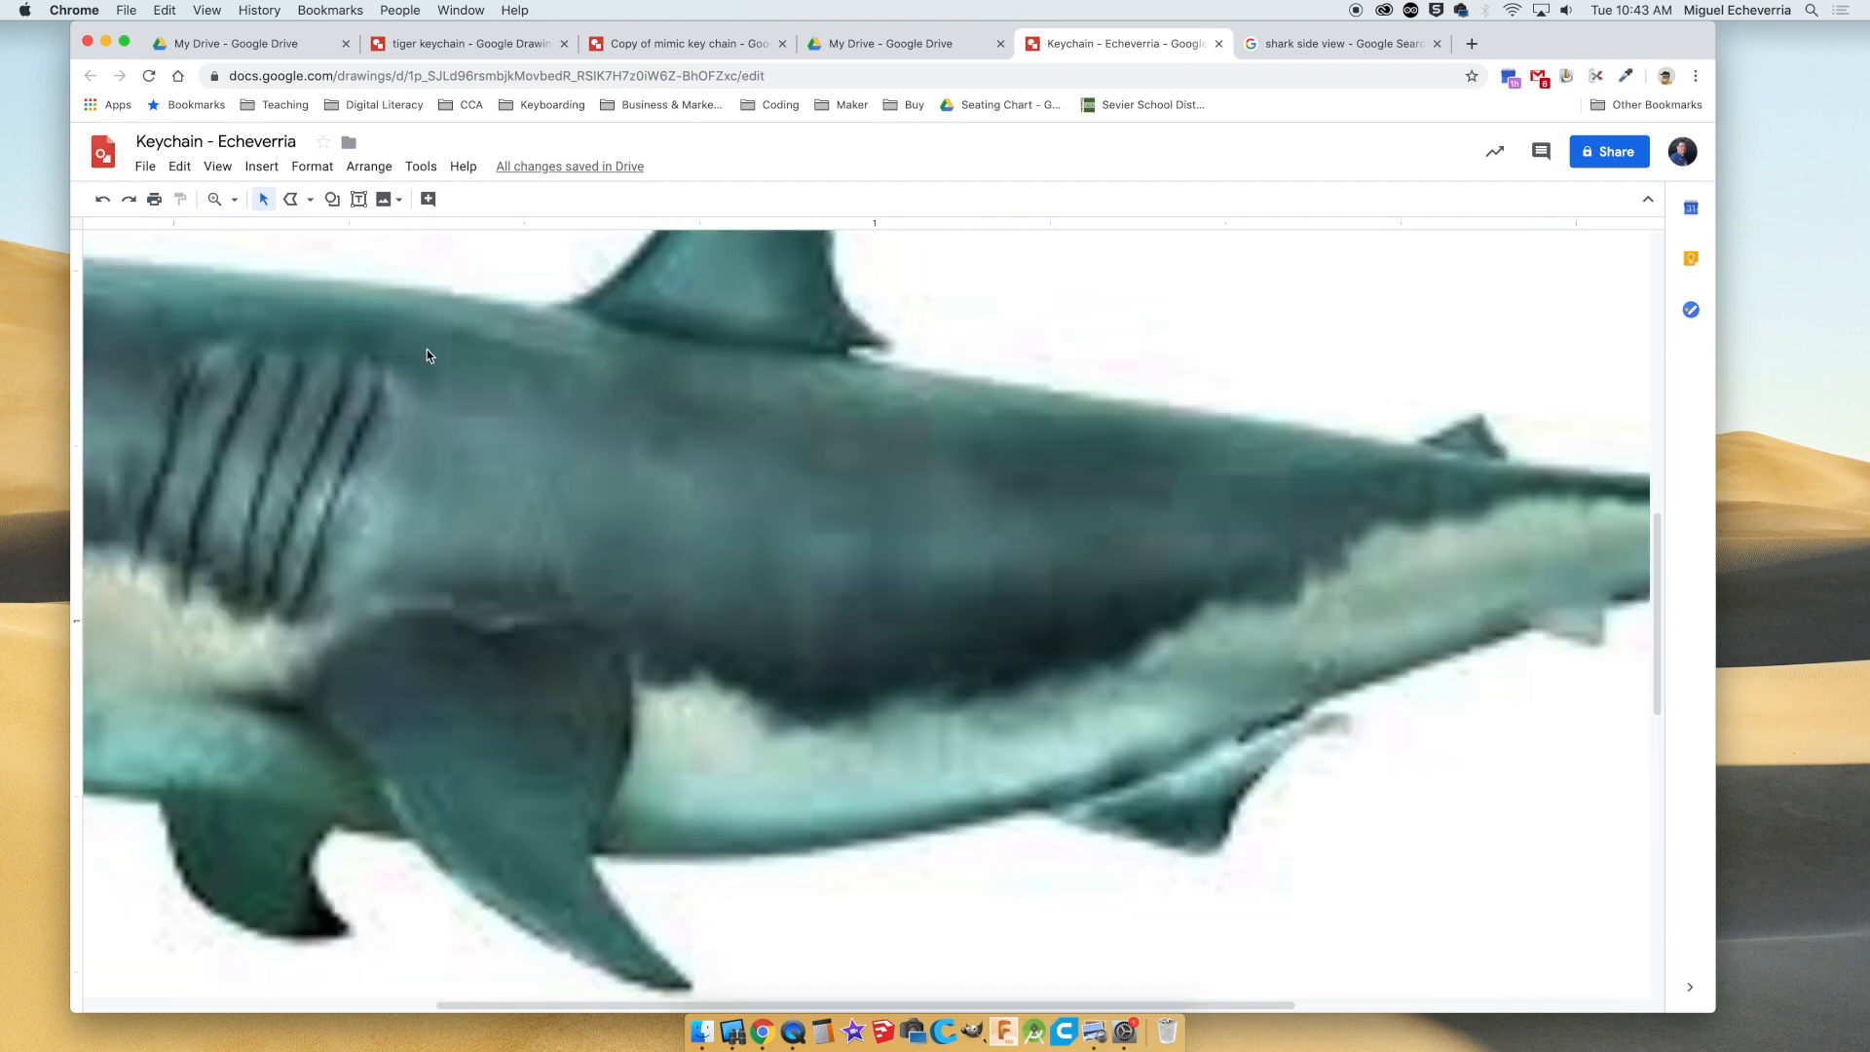
{"action": "scroll", "coordinate": [419, 353], "scroll_direction": "up", "scroll_amount": 3}
{"action": "scroll", "coordinate": [419, 352], "scroll_direction": "left", "scroll_amount": 5}
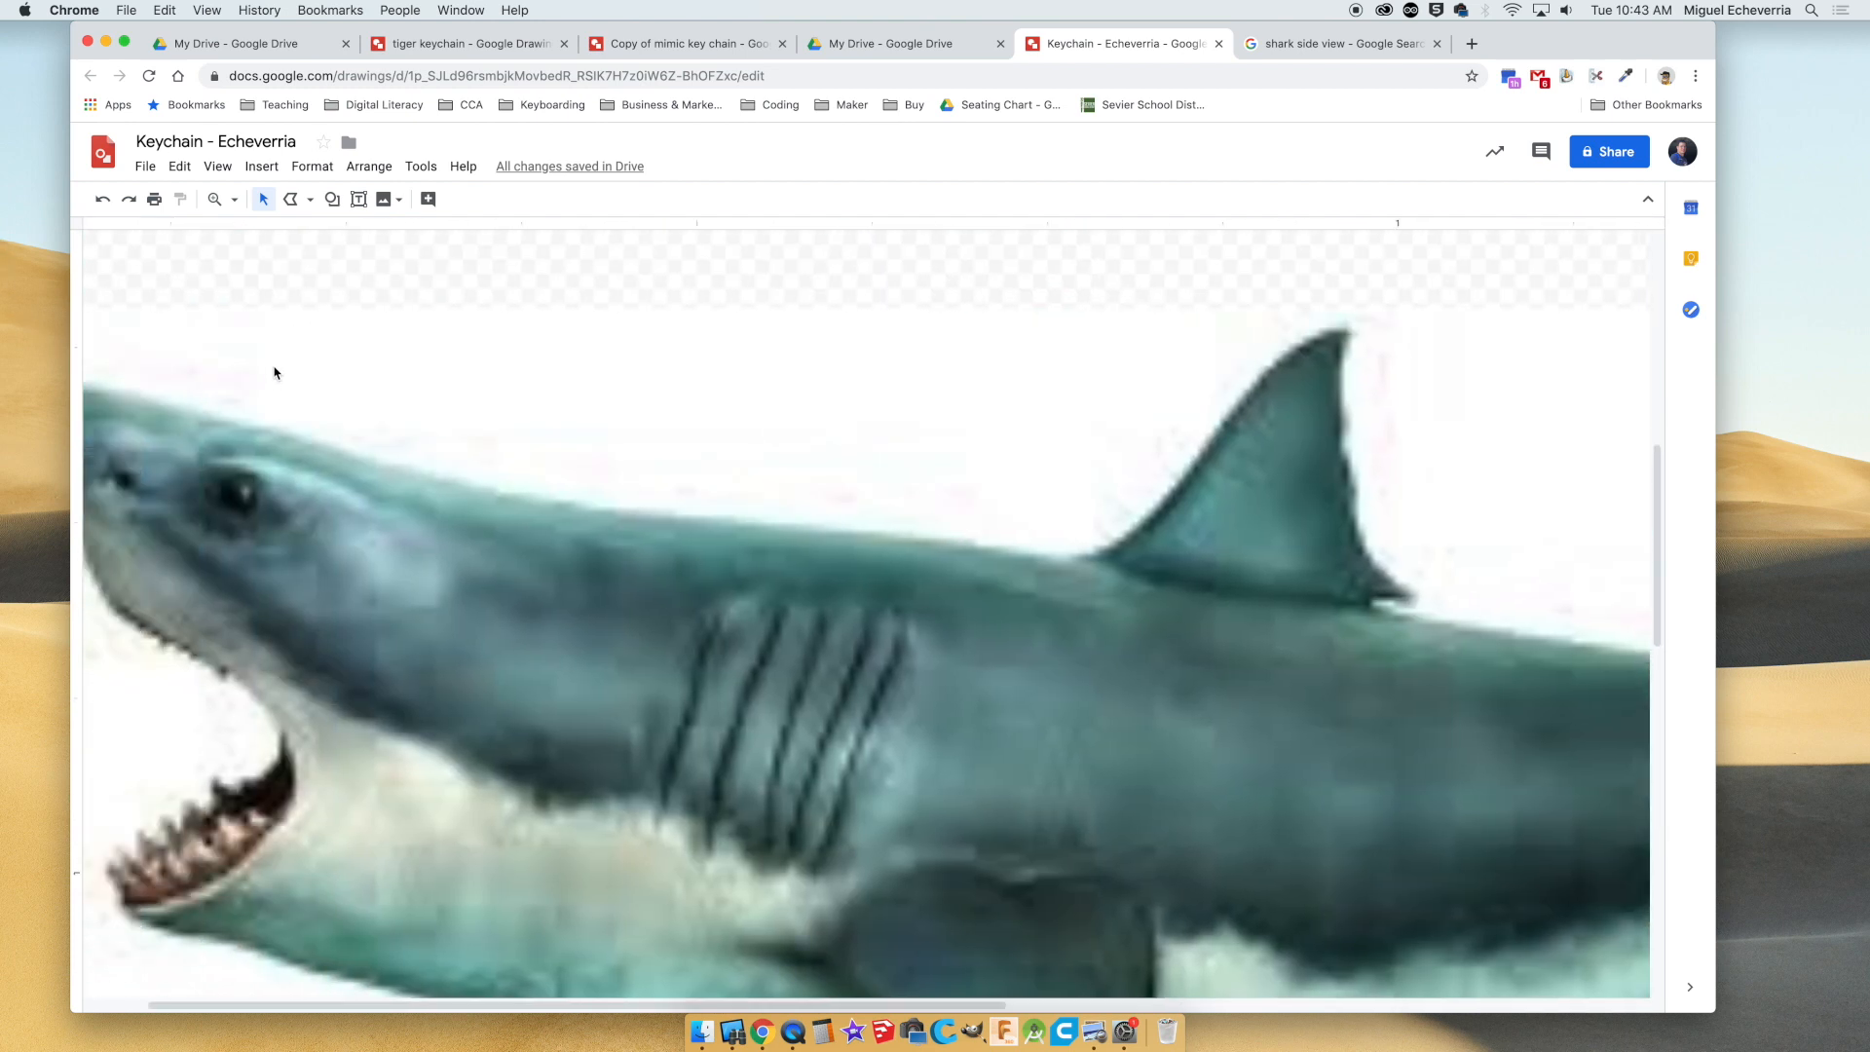
{"action": "scroll", "coordinate": [273, 372], "scroll_direction": "left", "scroll_amount": 2}
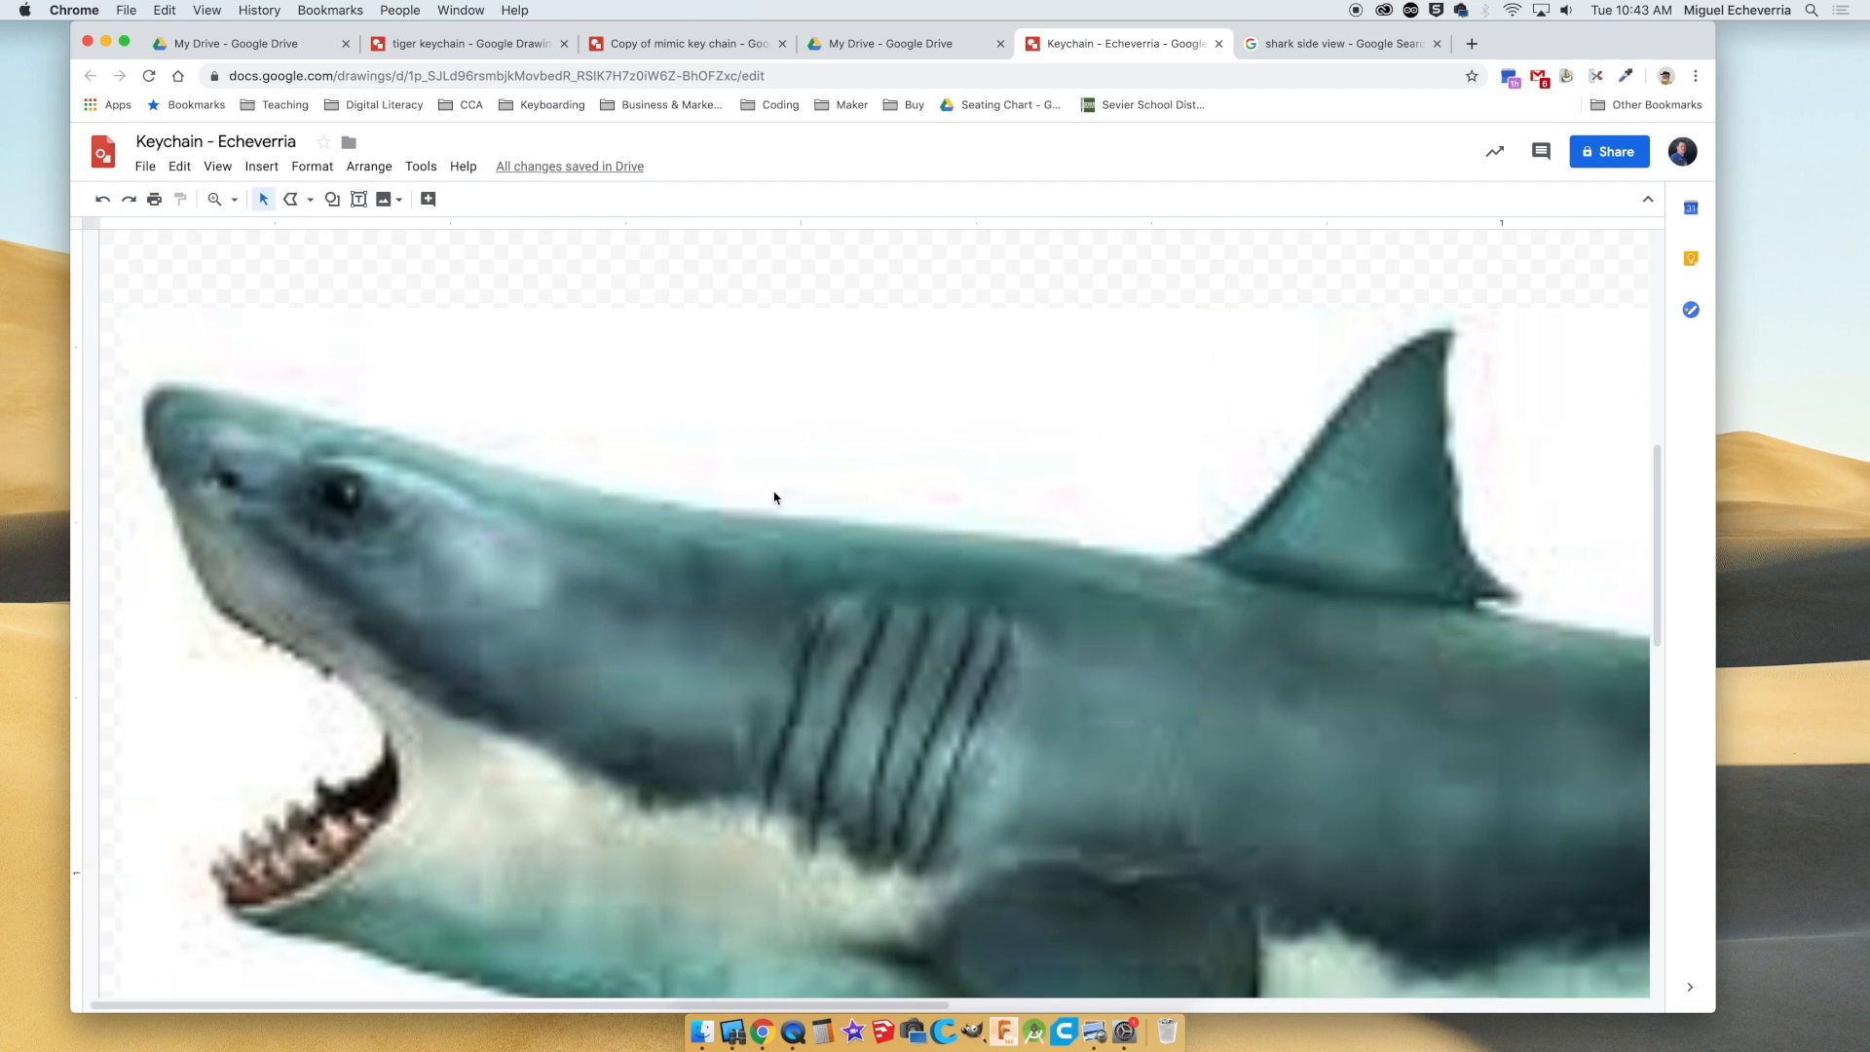
Start a new polyline behind the shark's head and trace the back, around the dorsal fin and a short way past it.
{"action": "scroll", "coordinate": [1061, 779], "scroll_direction": "right", "scroll_amount": 5}
{"action": "scroll", "coordinate": [1065, 812], "scroll_direction": "left", "scroll_amount": 5}
{"action": "left_click_drag", "start_coordinate": [909, 1001], "coordinate": [1077, 1009]}
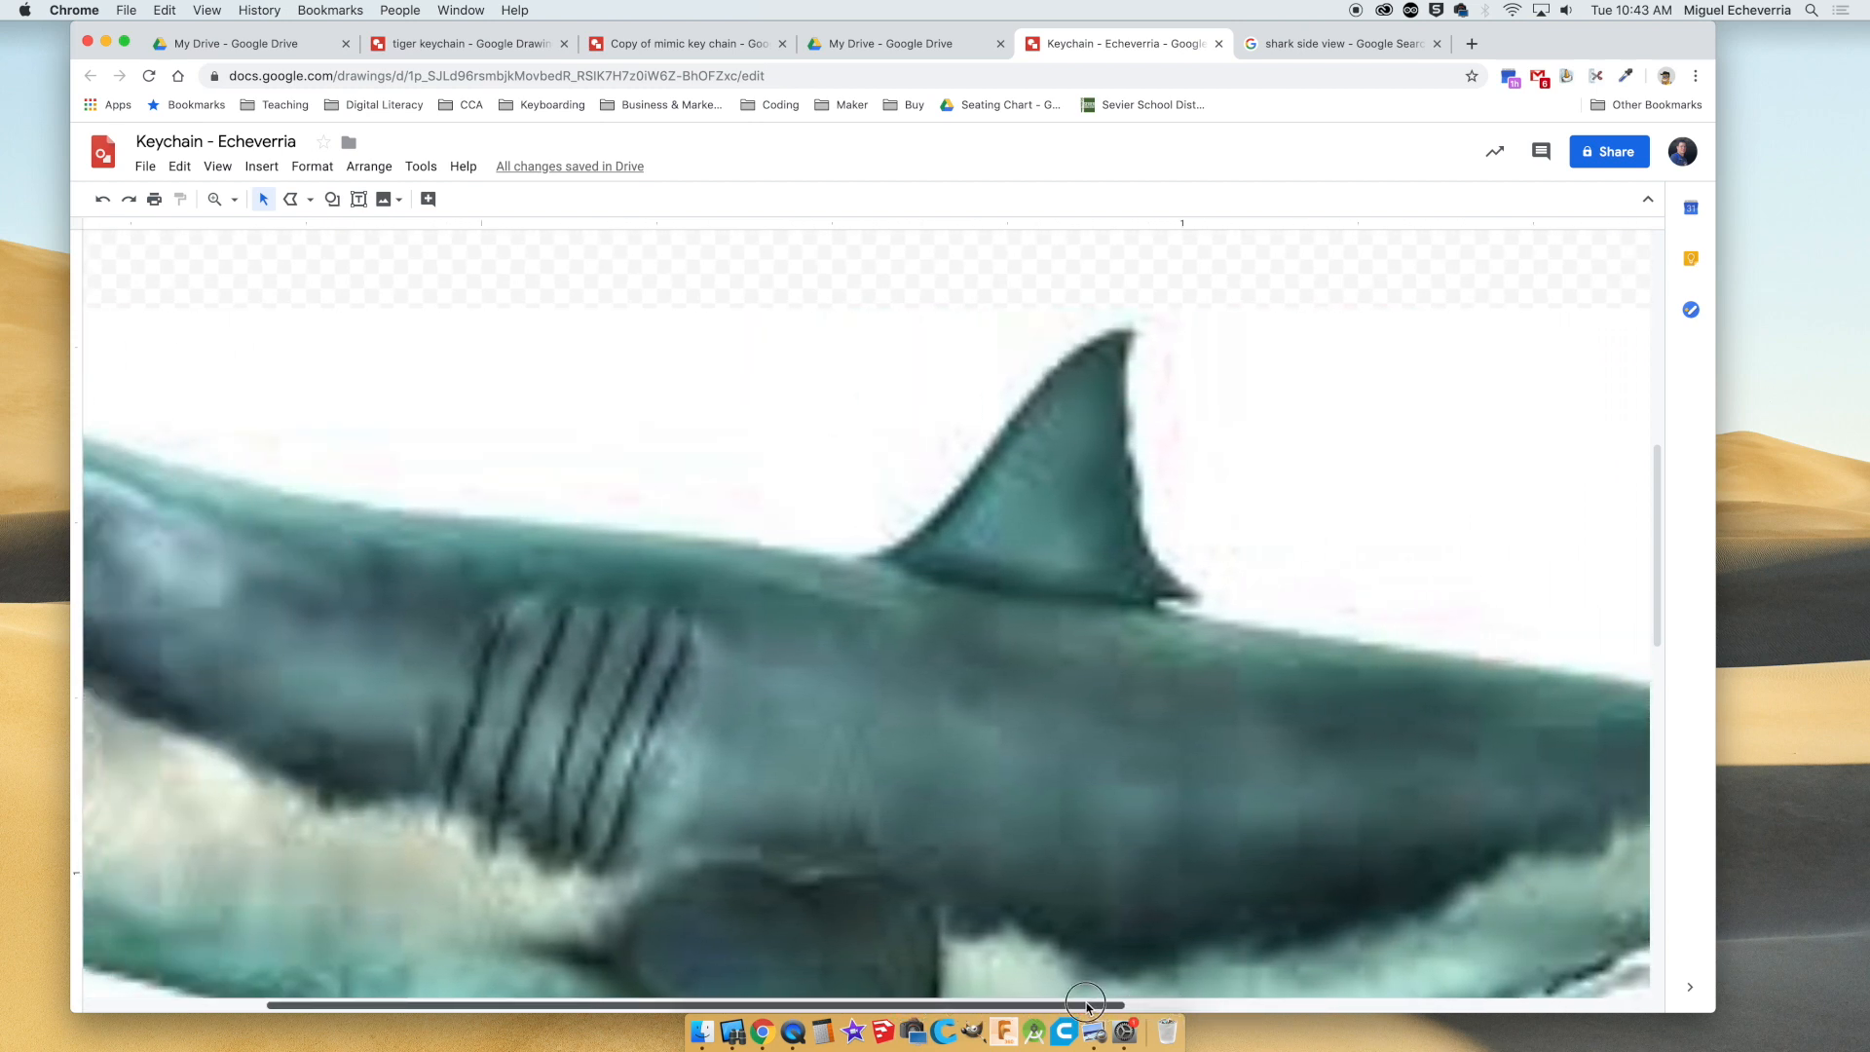
{"action": "left_click", "coordinate": [309, 200]}
{"action": "left_click", "coordinate": [336, 379]}
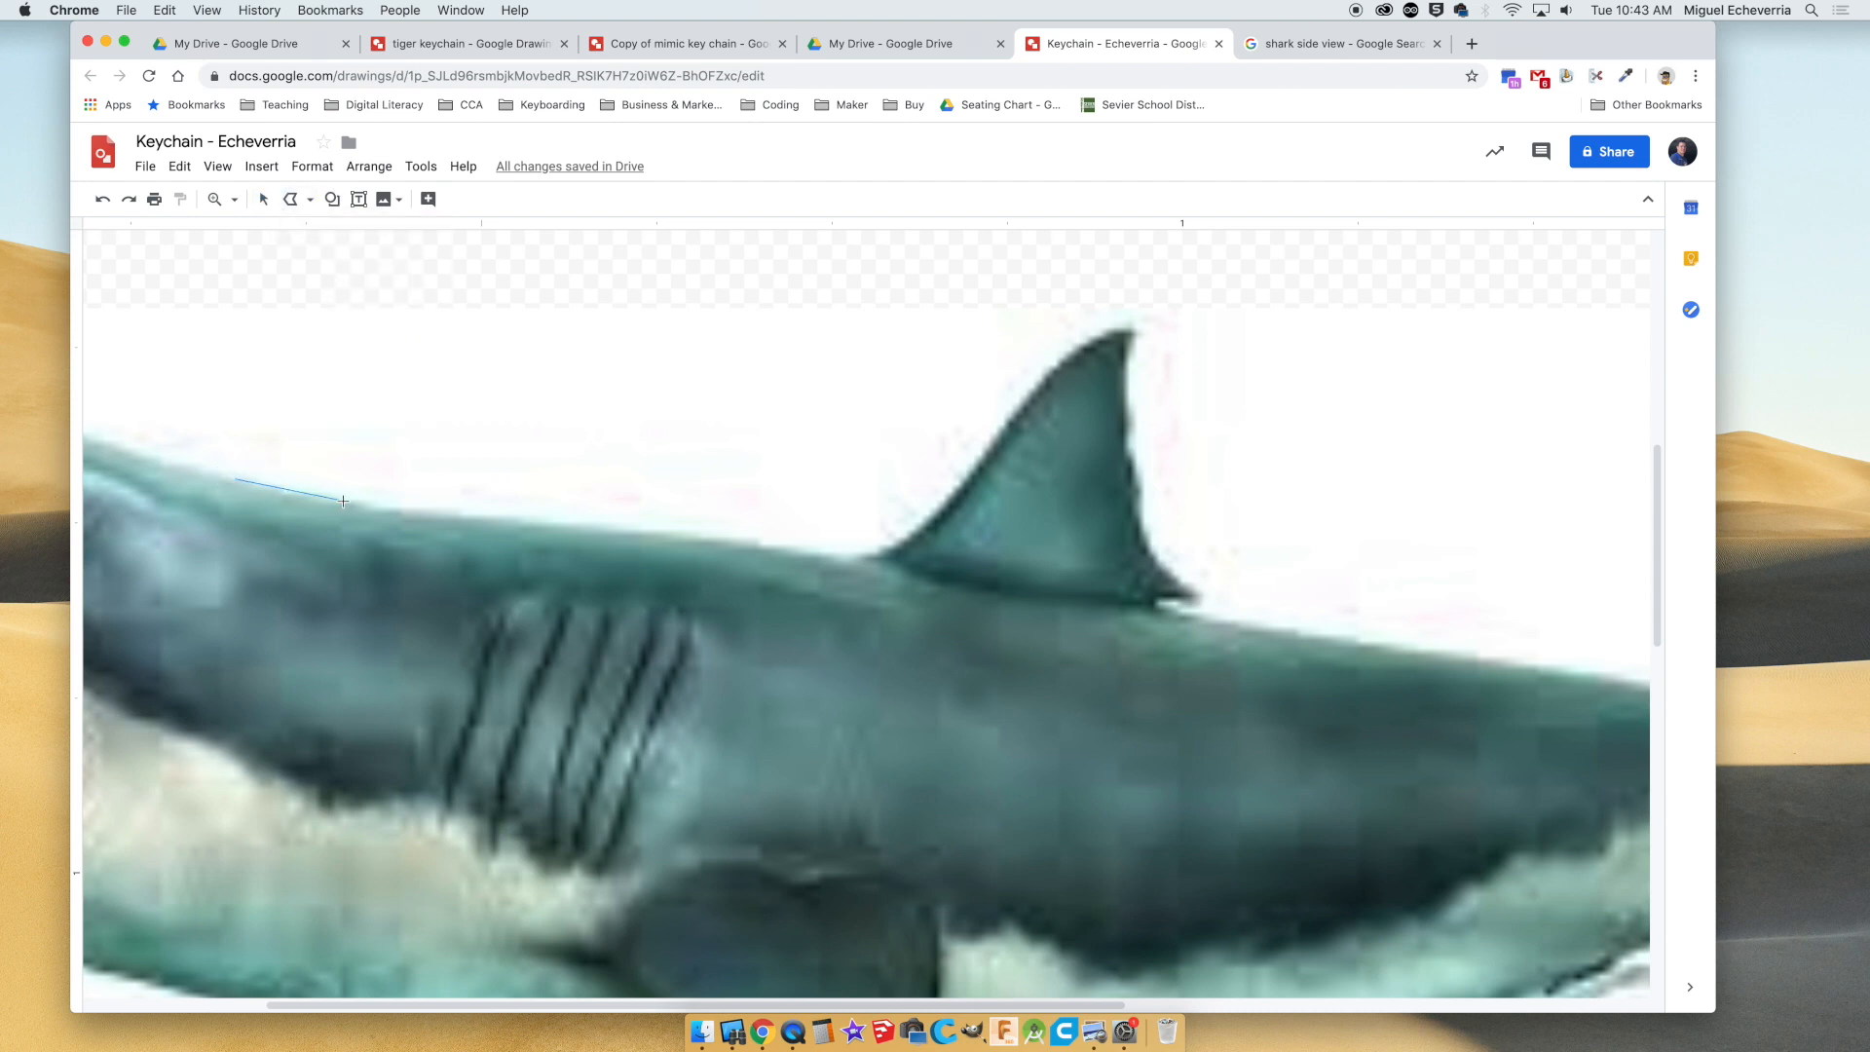
{"action": "left_click", "coordinate": [536, 516]}
{"action": "left_click", "coordinate": [857, 550]}
{"action": "left_click", "coordinate": [1095, 335]}
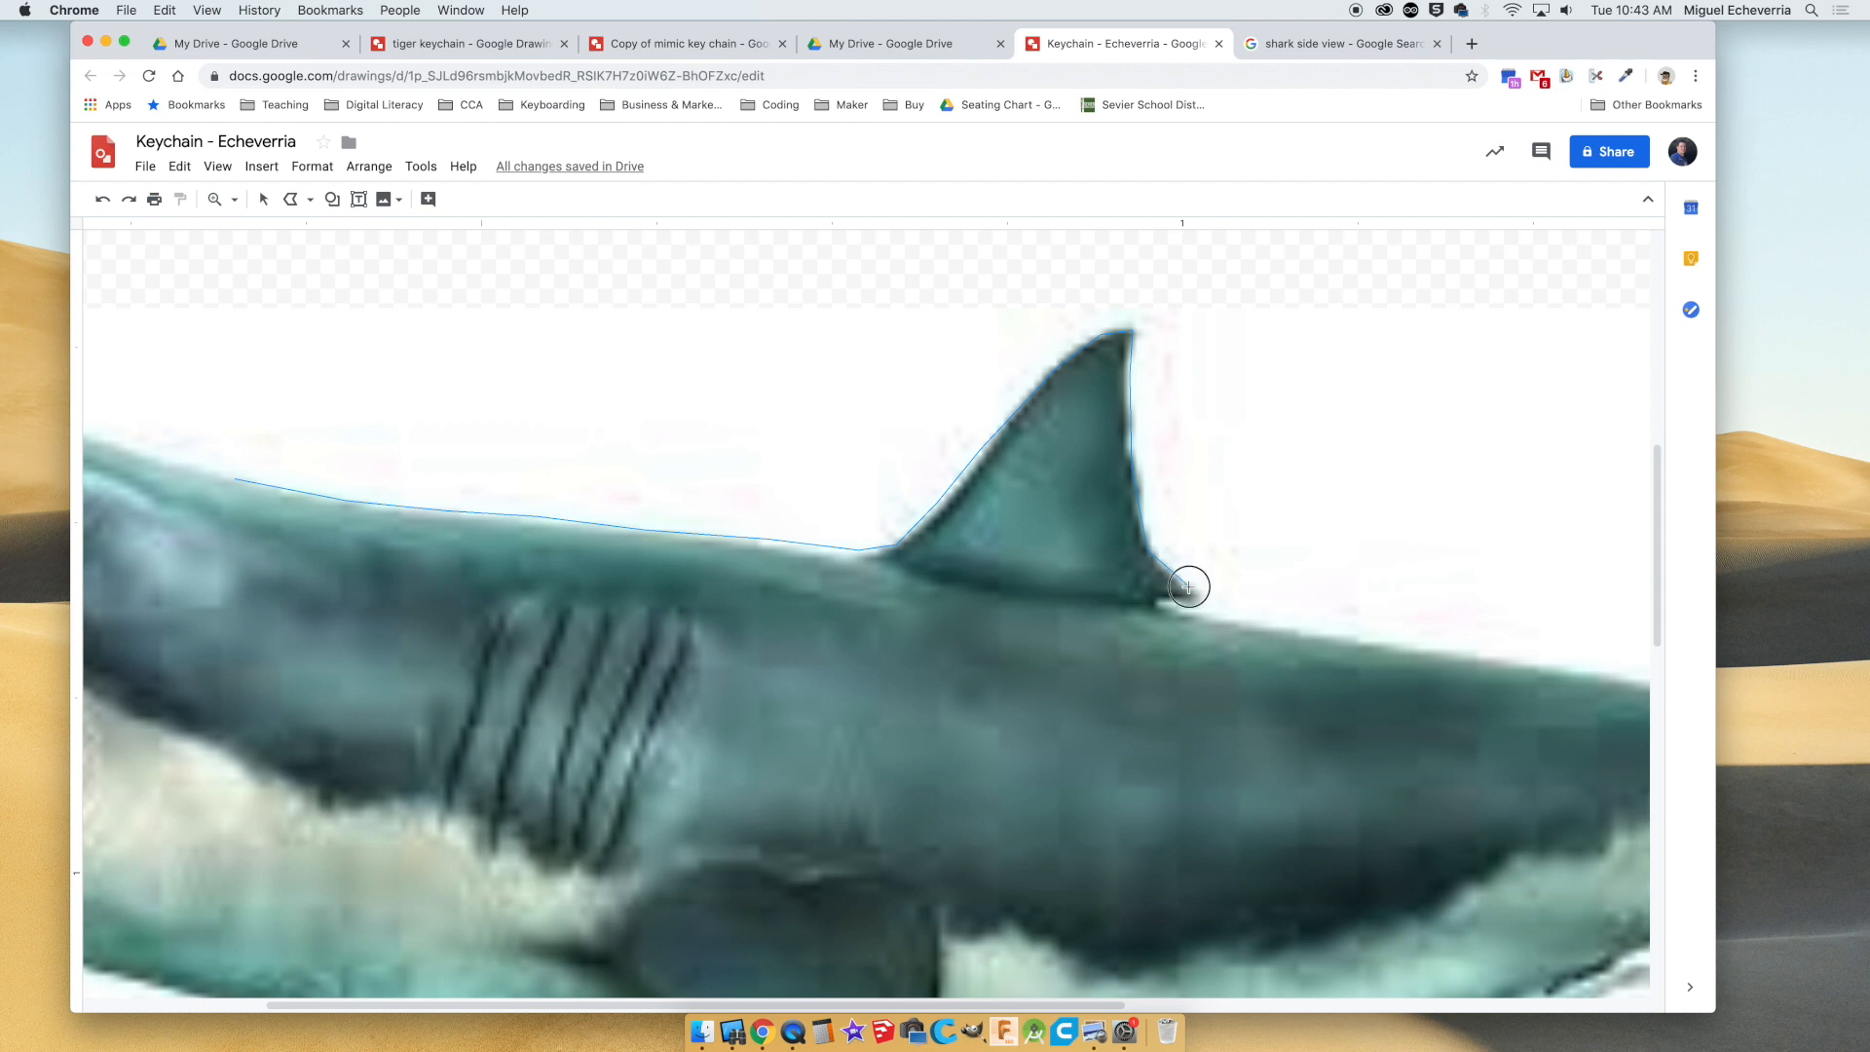
{"action": "left_click", "coordinate": [1399, 634]}
Continue the polyline along the rear back, around the small second dorsal fin and along the narrow part before the tail.
{"action": "scroll", "coordinate": [1398, 635], "scroll_direction": "right", "scroll_amount": 5}
{"action": "left_click", "coordinate": [1285, 661]}
{"action": "left_click", "coordinate": [1384, 676]}
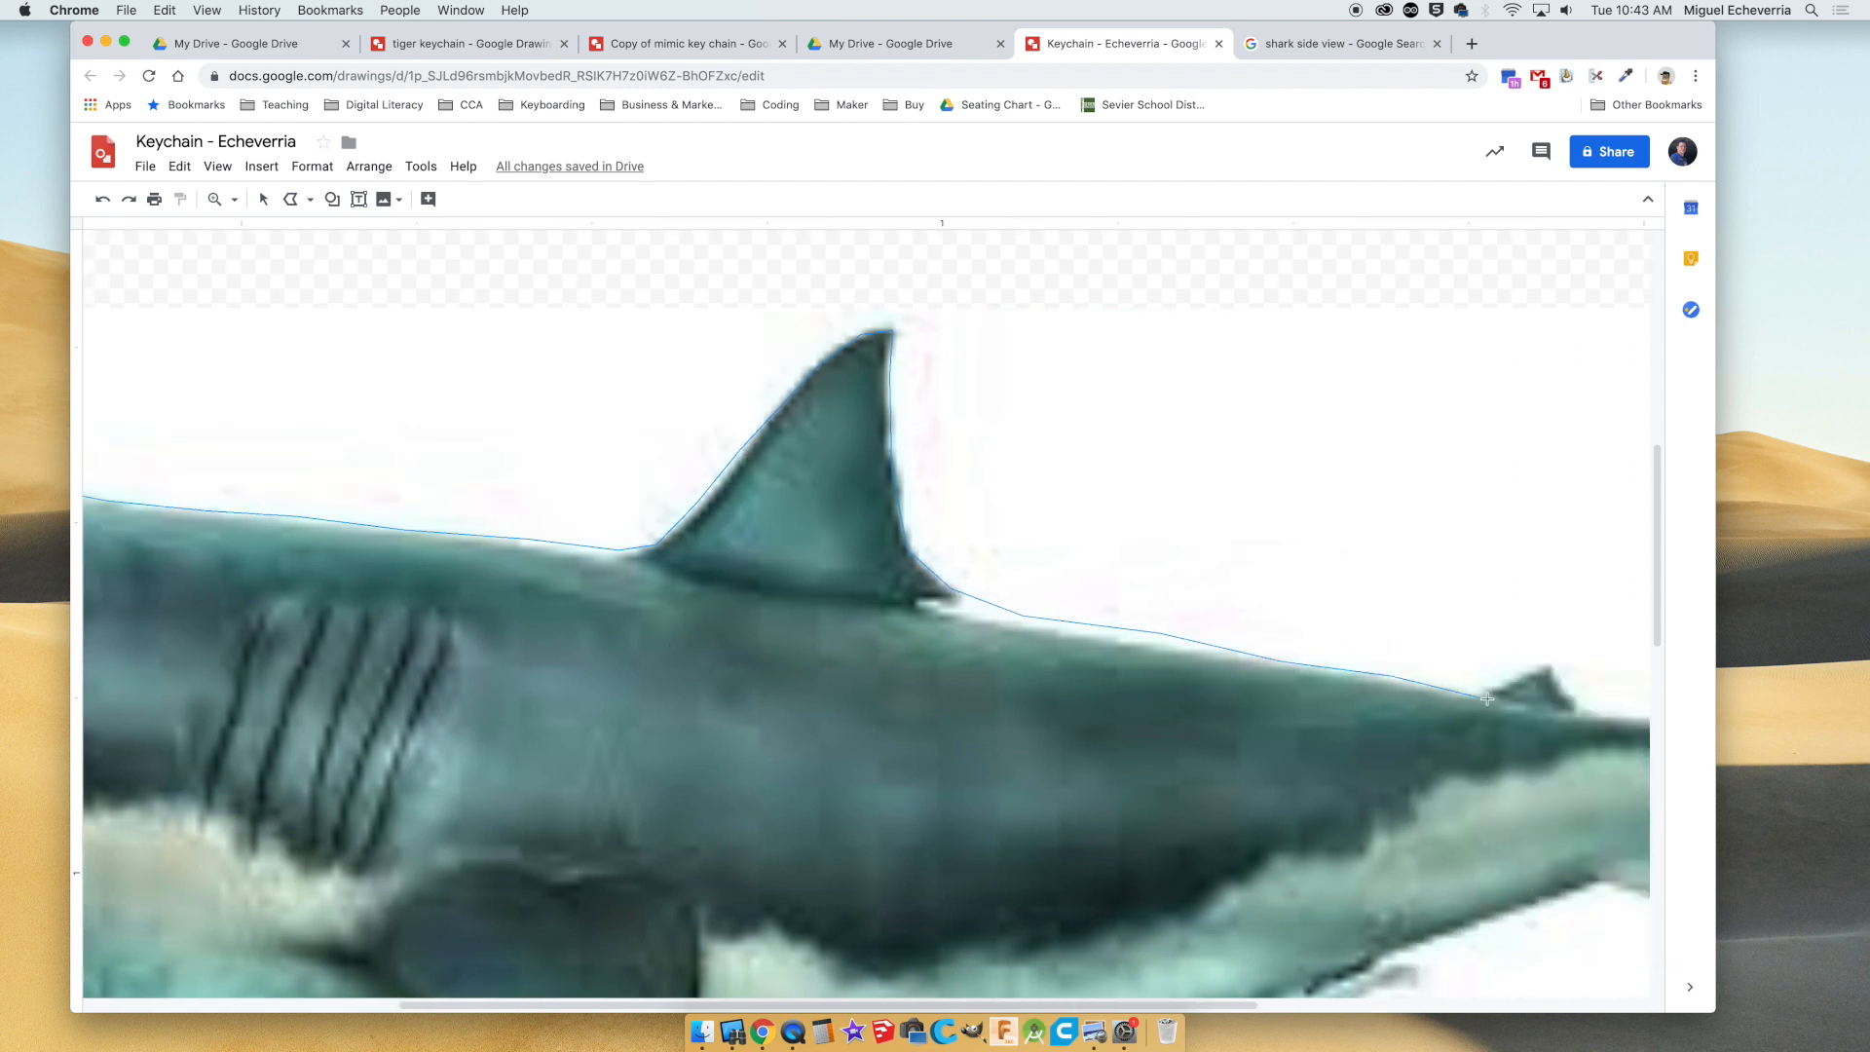
{"action": "left_click", "coordinate": [1575, 708]}
{"action": "scroll", "coordinate": [1575, 708], "scroll_direction": "right", "scroll_amount": 6}
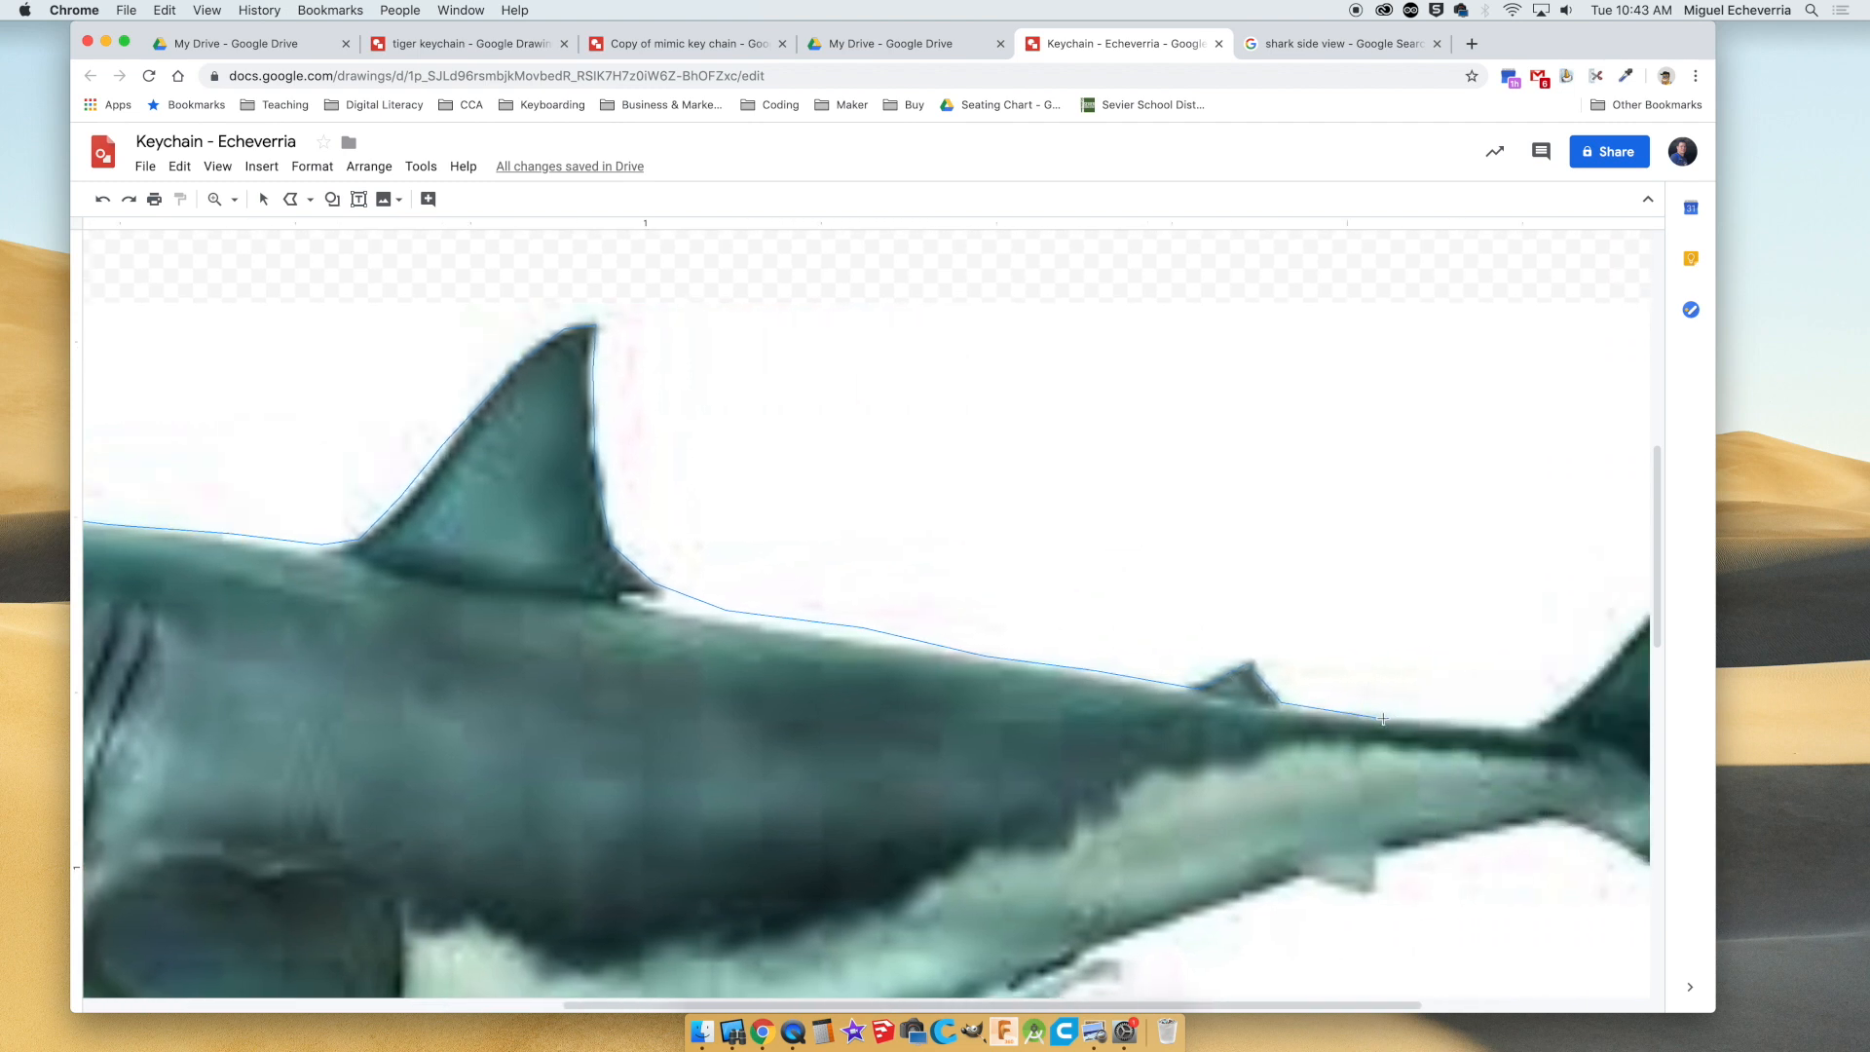
{"action": "left_click", "coordinate": [1384, 718]}
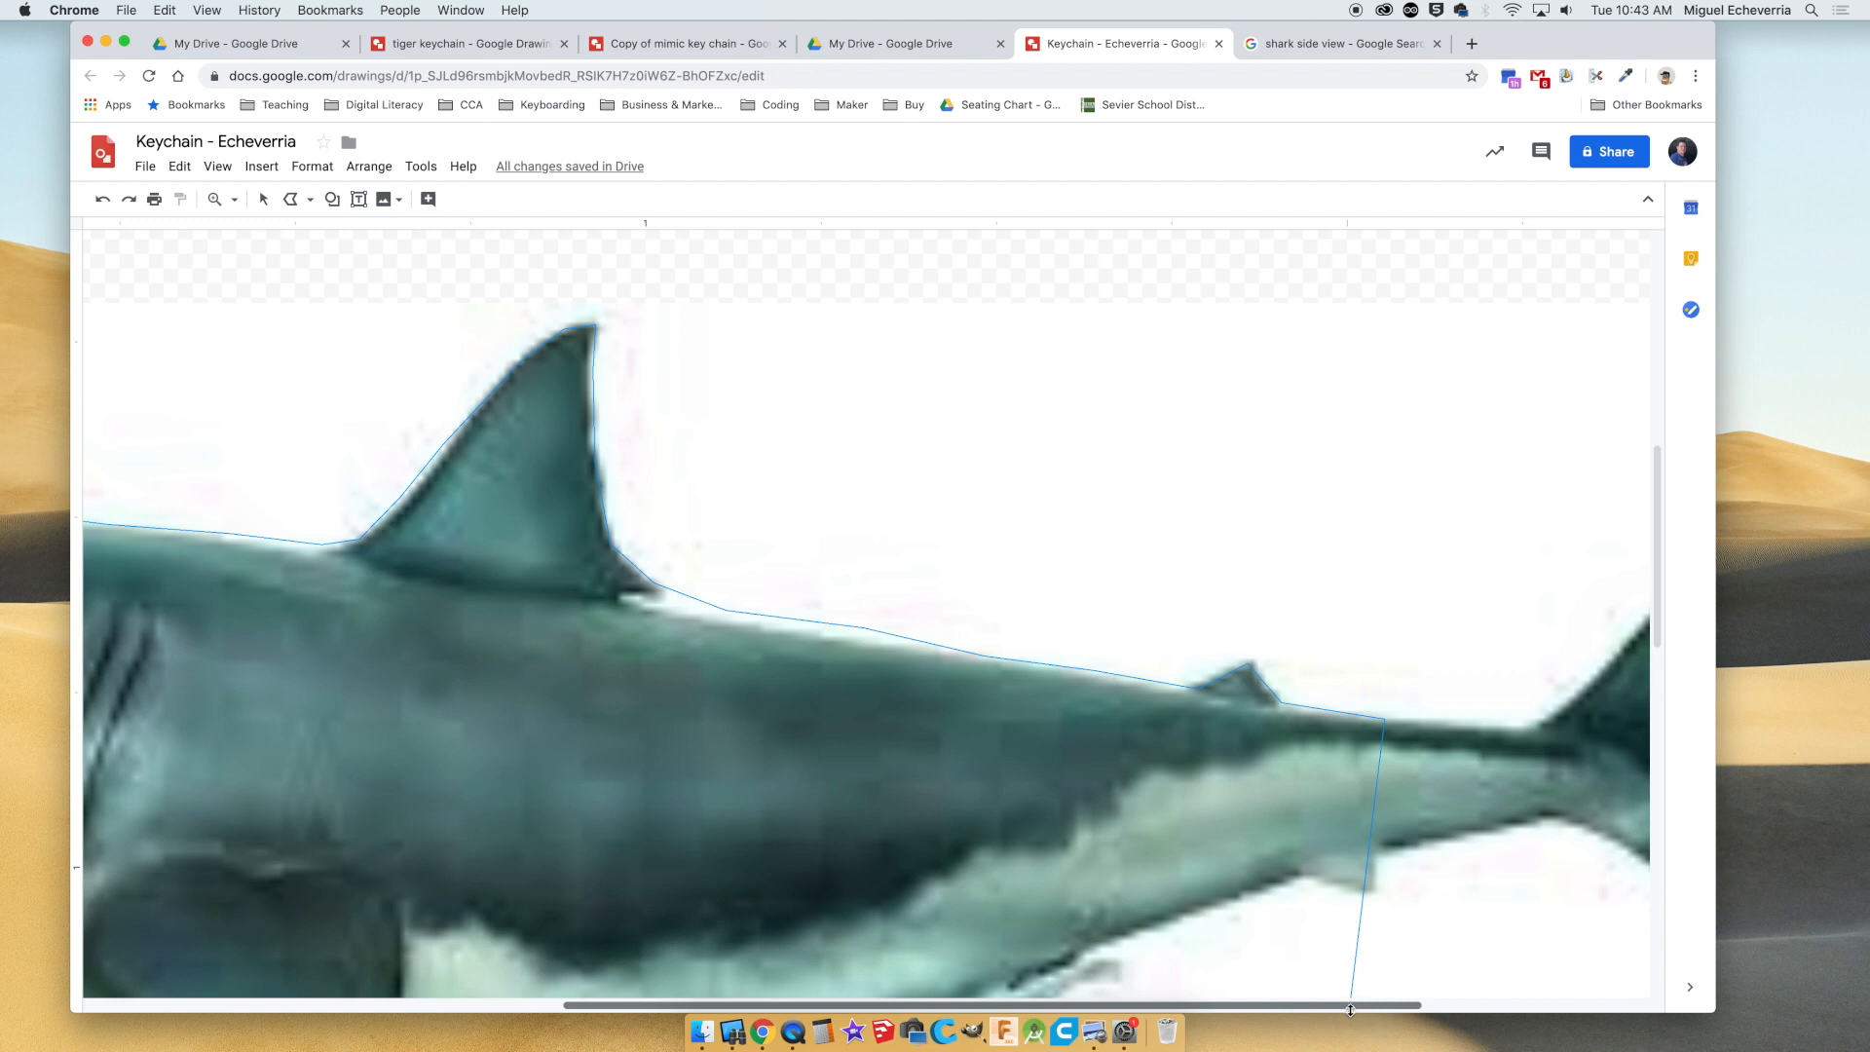
{"action": "left_click_drag", "start_coordinate": [1352, 1009], "coordinate": [1538, 1007]}
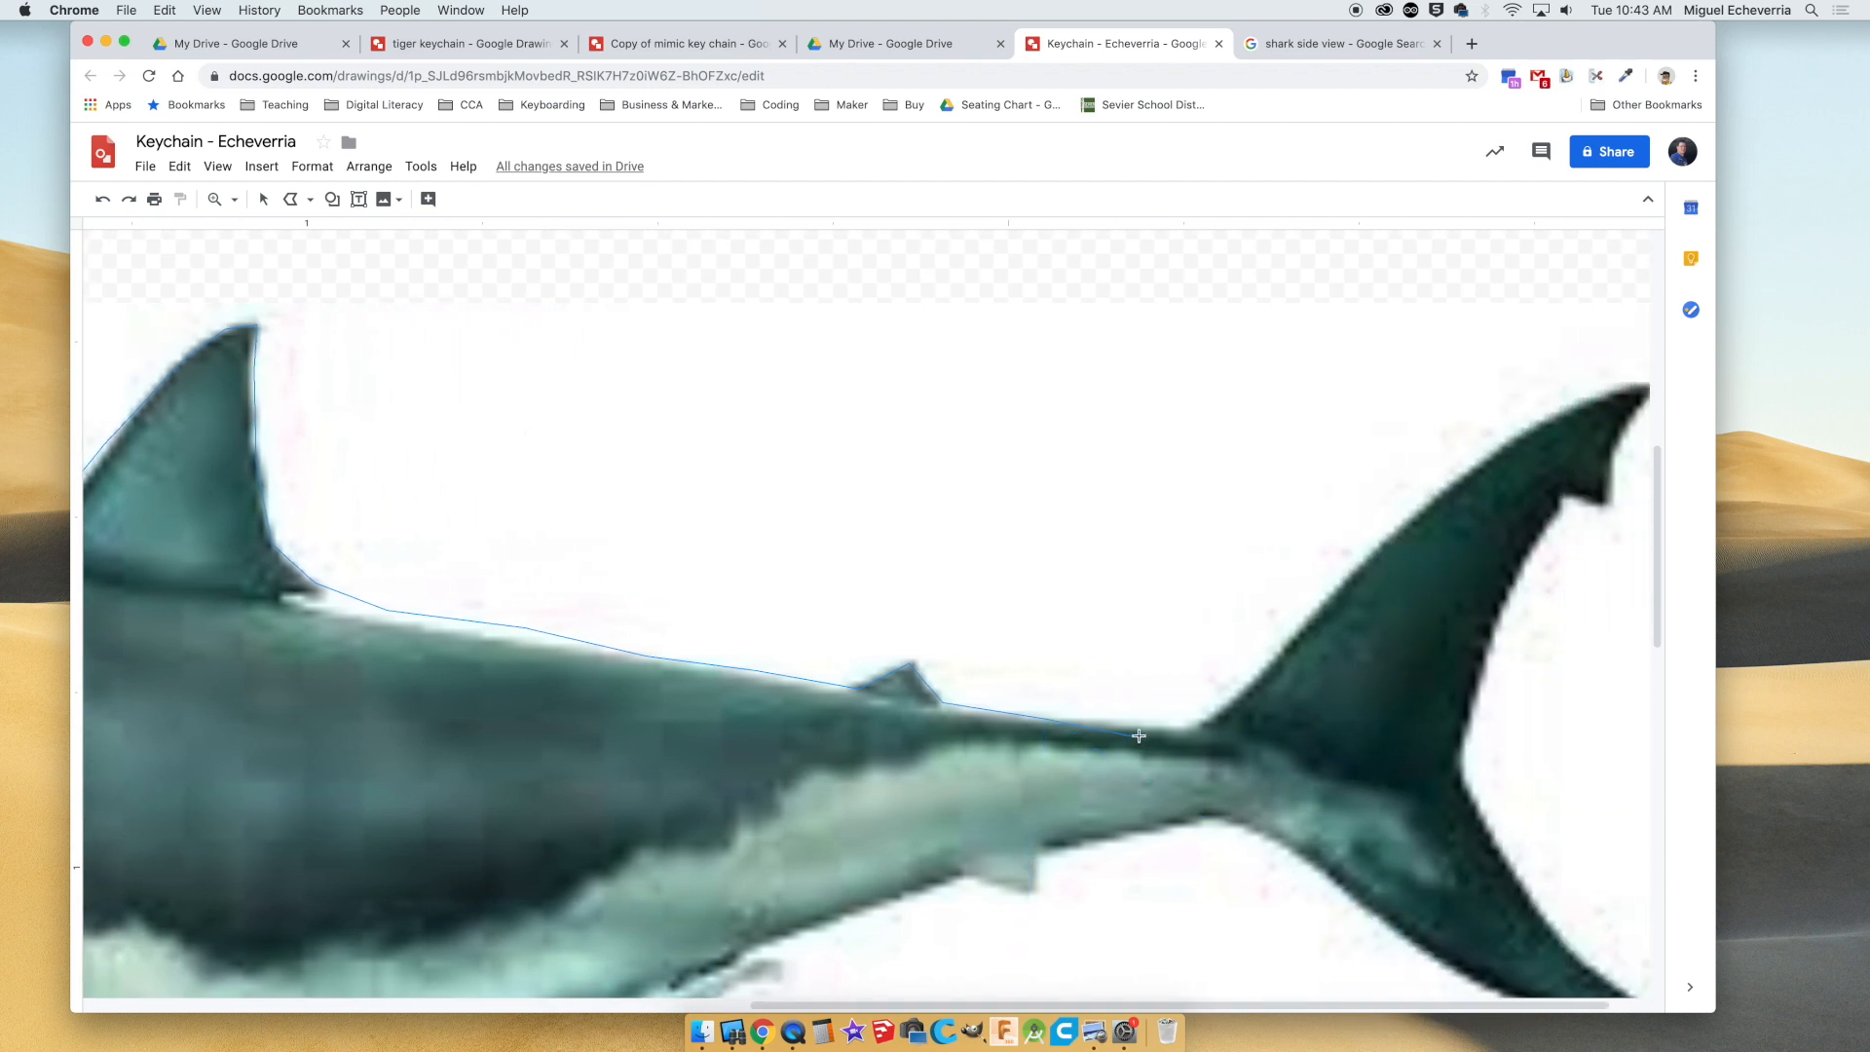
Trace the upper tail lobe from the tail base, around its tip and notch, and down to the tail's inner fork.
{"action": "left_click", "coordinate": [1202, 724]}
{"action": "left_click", "coordinate": [1586, 400]}
{"action": "scroll", "coordinate": [1584, 402], "scroll_direction": "right", "scroll_amount": 1}
{"action": "left_click", "coordinate": [1587, 382]}
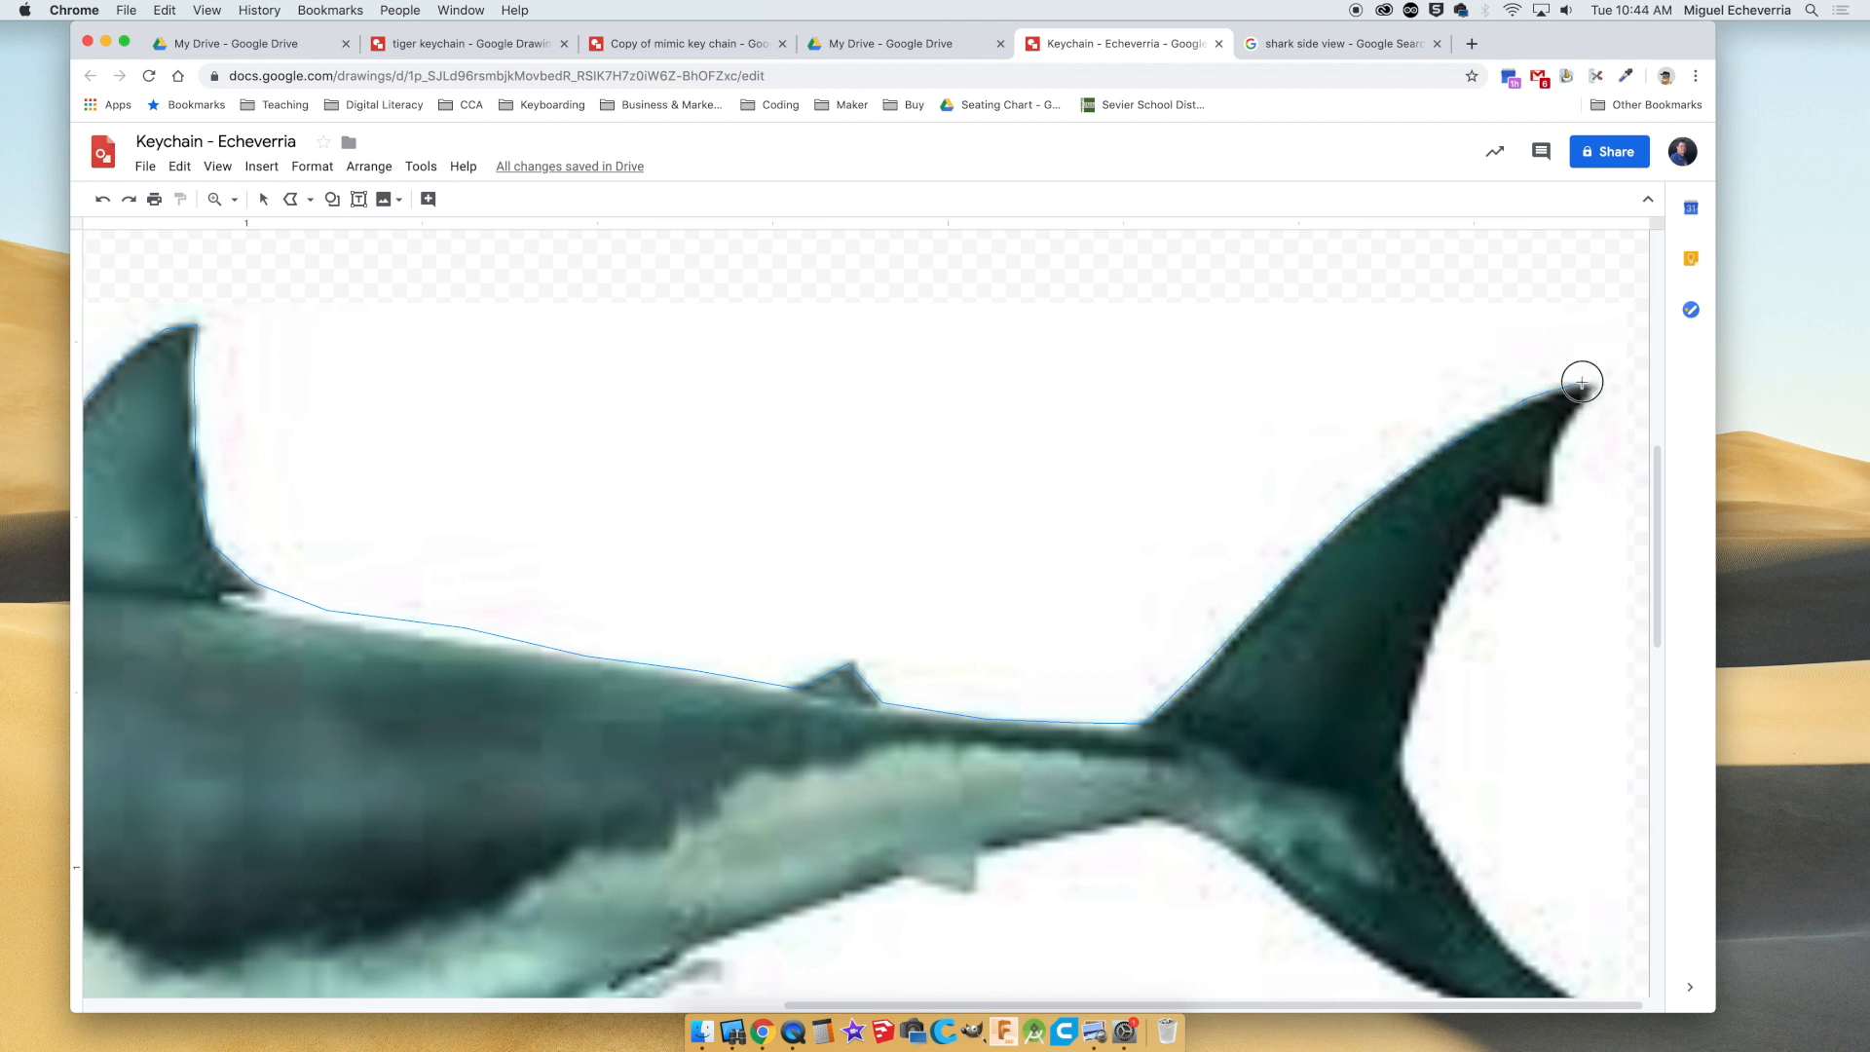
{"action": "left_click", "coordinate": [1599, 393]}
{"action": "left_click", "coordinate": [1553, 454]}
{"action": "left_click", "coordinate": [1555, 507]}
{"action": "left_click", "coordinate": [1507, 501]}
{"action": "left_click", "coordinate": [1404, 766]}
Trace the lower tail lobe around its tip and back to the underside of the tail base.
{"action": "scroll", "coordinate": [1416, 831], "scroll_direction": "down", "scroll_amount": 8}
{"action": "scroll", "coordinate": [1407, 535], "scroll_direction": "up", "scroll_amount": 5}
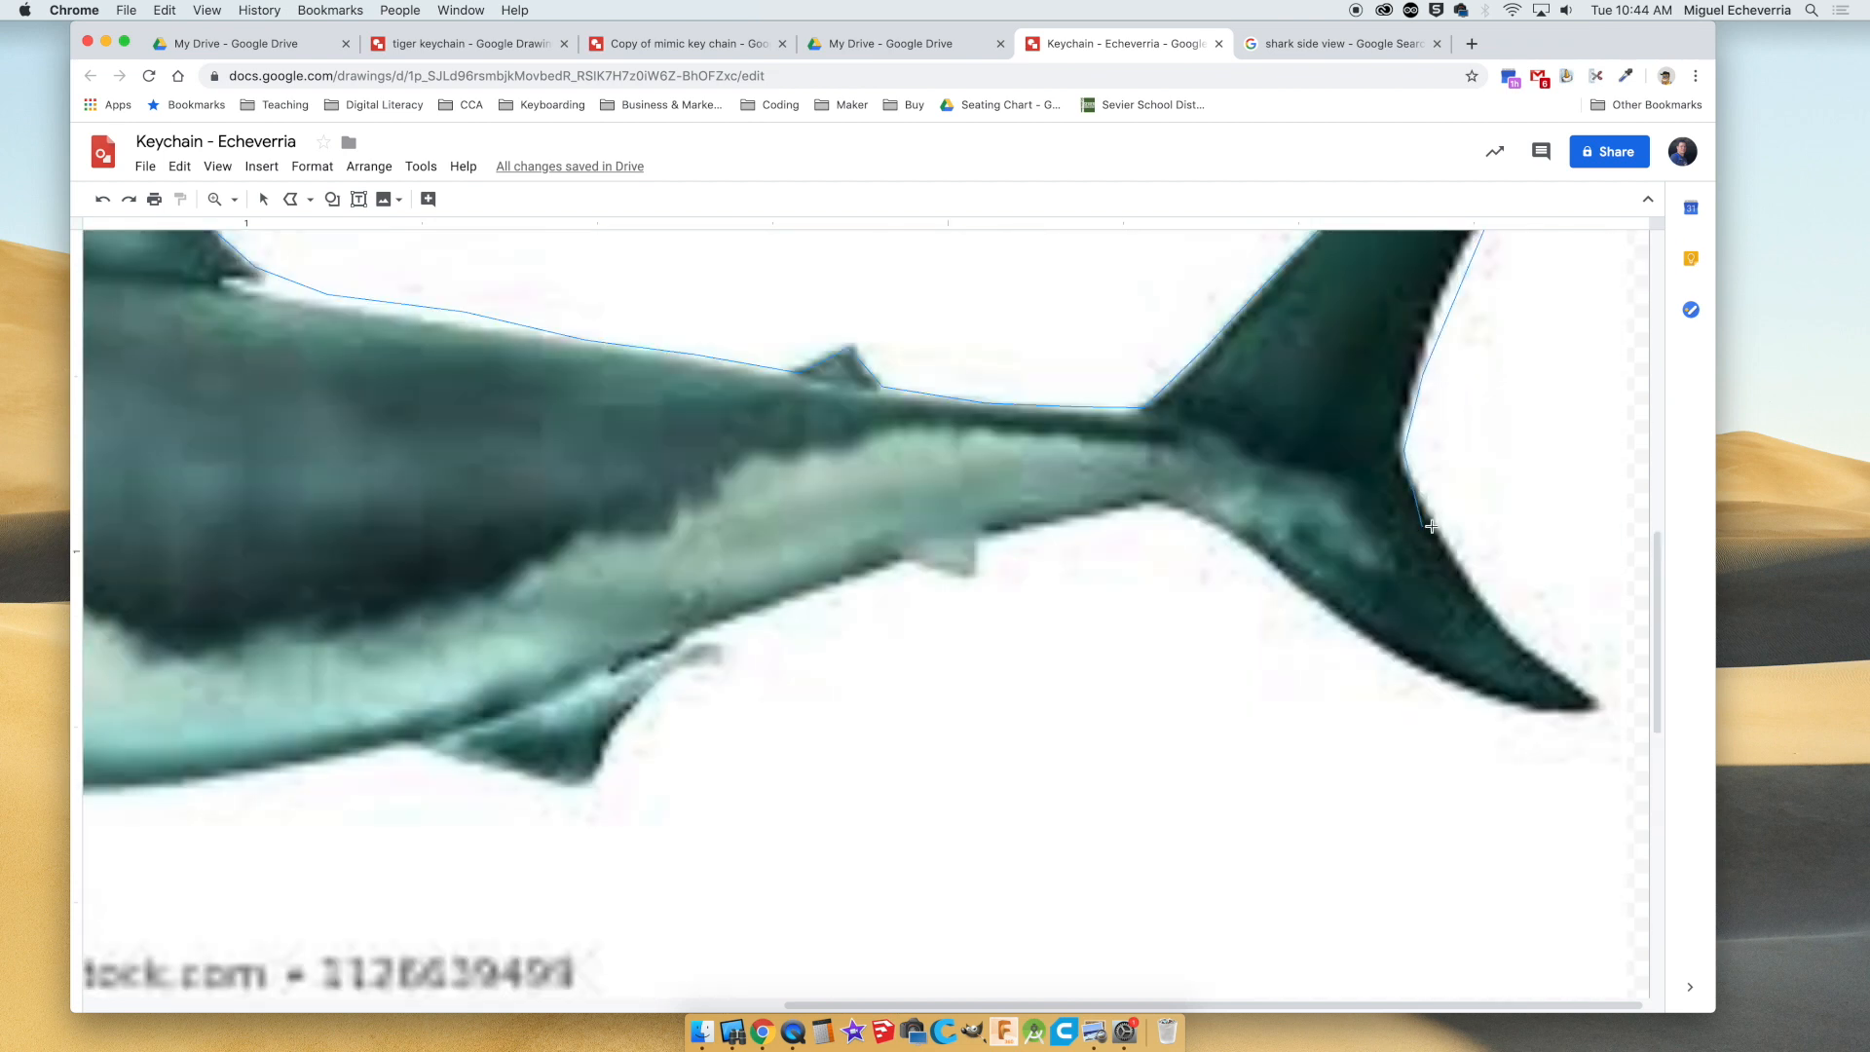
{"action": "left_click", "coordinate": [1457, 558]}
{"action": "left_click", "coordinate": [1506, 624]}
{"action": "left_click", "coordinate": [1395, 656]}
{"action": "left_click", "coordinate": [1165, 504]}
Trace the underside forward around the small anal fin and the larger pelvic fin to the belly.
{"action": "left_click", "coordinate": [975, 537]}
{"action": "left_click", "coordinate": [977, 579]}
{"action": "left_click", "coordinate": [695, 638]}
{"action": "left_click", "coordinate": [611, 728]}
{"action": "left_click", "coordinate": [596, 785]}
{"action": "left_click", "coordinate": [541, 782]}
{"action": "left_click", "coordinate": [412, 752]}
Continue the outline along the belly and around the large near pectoral fin, up to the body in front of it.
{"action": "scroll", "coordinate": [306, 772], "scroll_direction": "left", "scroll_amount": 3}
{"action": "scroll", "coordinate": [307, 772], "scroll_direction": "left", "scroll_amount": 5}
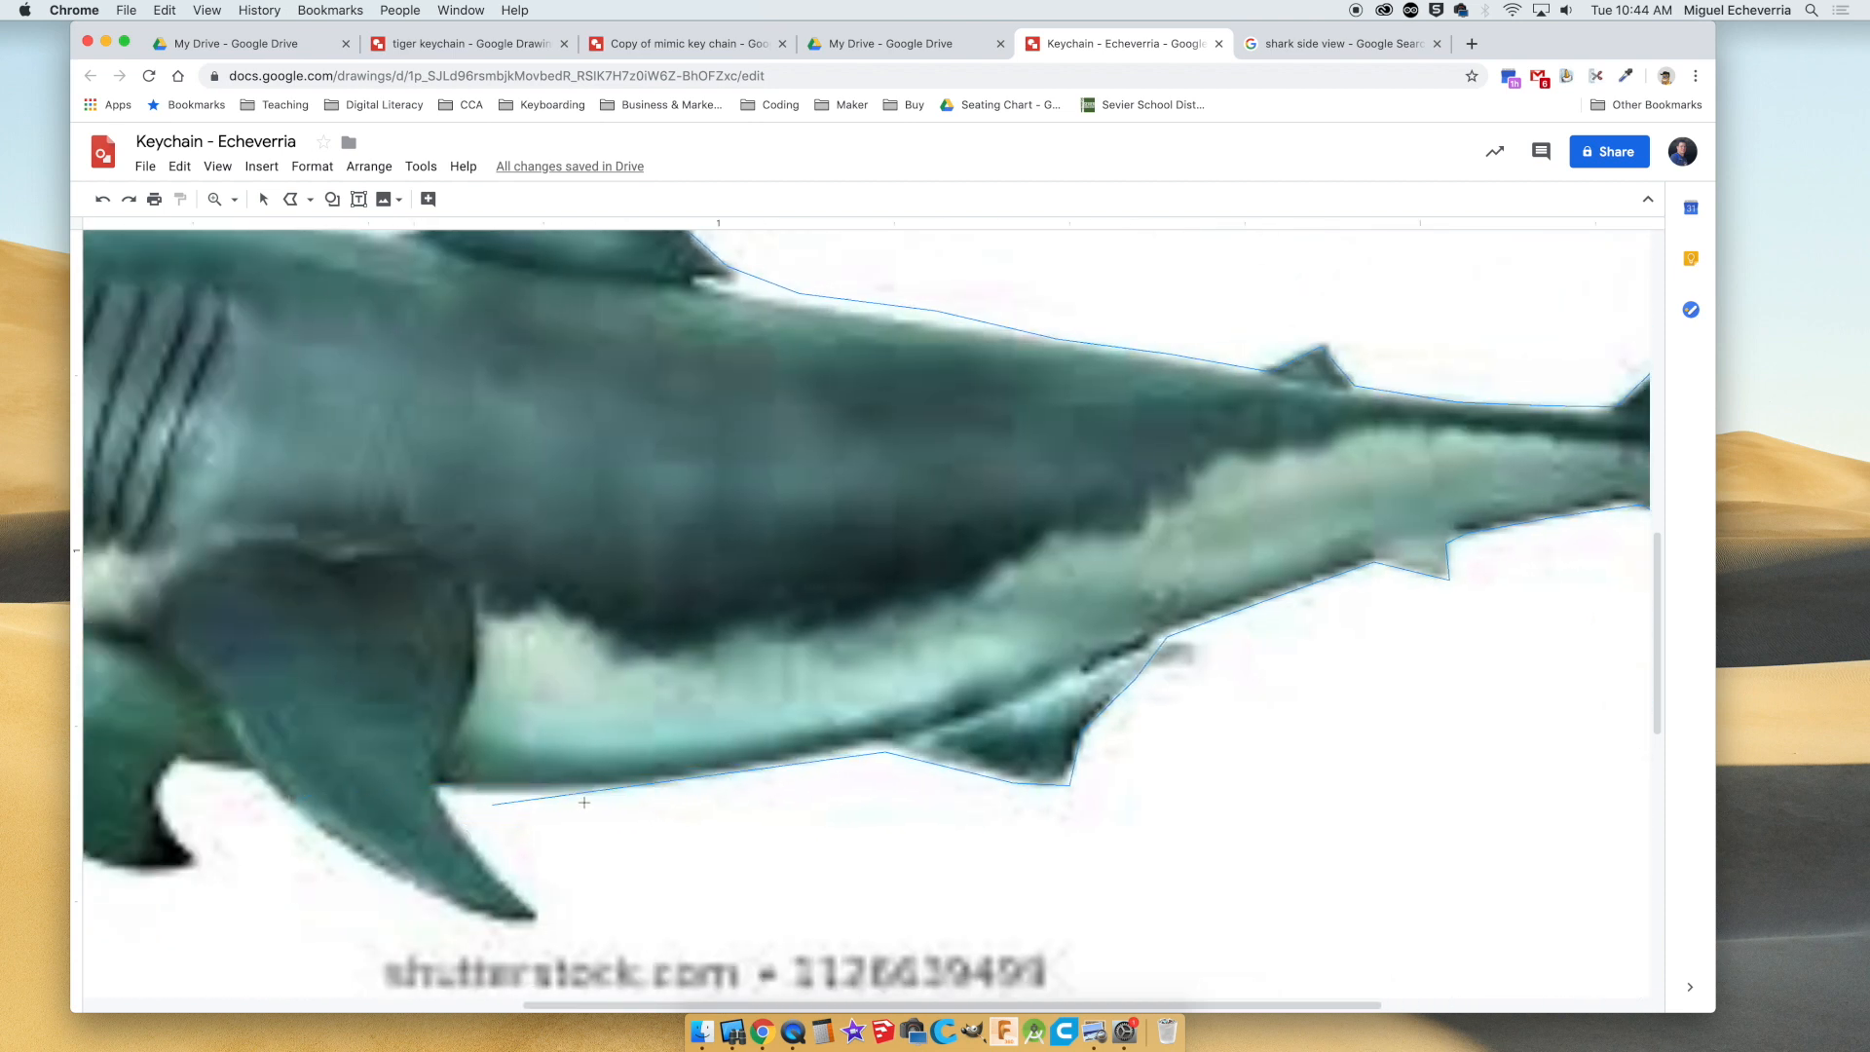
{"action": "left_click", "coordinate": [540, 923]}
{"action": "left_click", "coordinate": [472, 921]}
{"action": "left_click", "coordinate": [331, 834]}
{"action": "left_click", "coordinate": [248, 770]}
Trace around the smaller far pectoral fin and back up to the underside of the body.
{"action": "left_click", "coordinate": [179, 767]}
{"action": "left_click", "coordinate": [158, 786]}
{"action": "left_click", "coordinate": [199, 859]}
{"action": "scroll", "coordinate": [209, 870], "scroll_direction": "left", "scroll_amount": 7}
{"action": "left_click", "coordinate": [591, 867]}
{"action": "left_click", "coordinate": [500, 797]}
{"action": "left_click", "coordinate": [492, 733]}
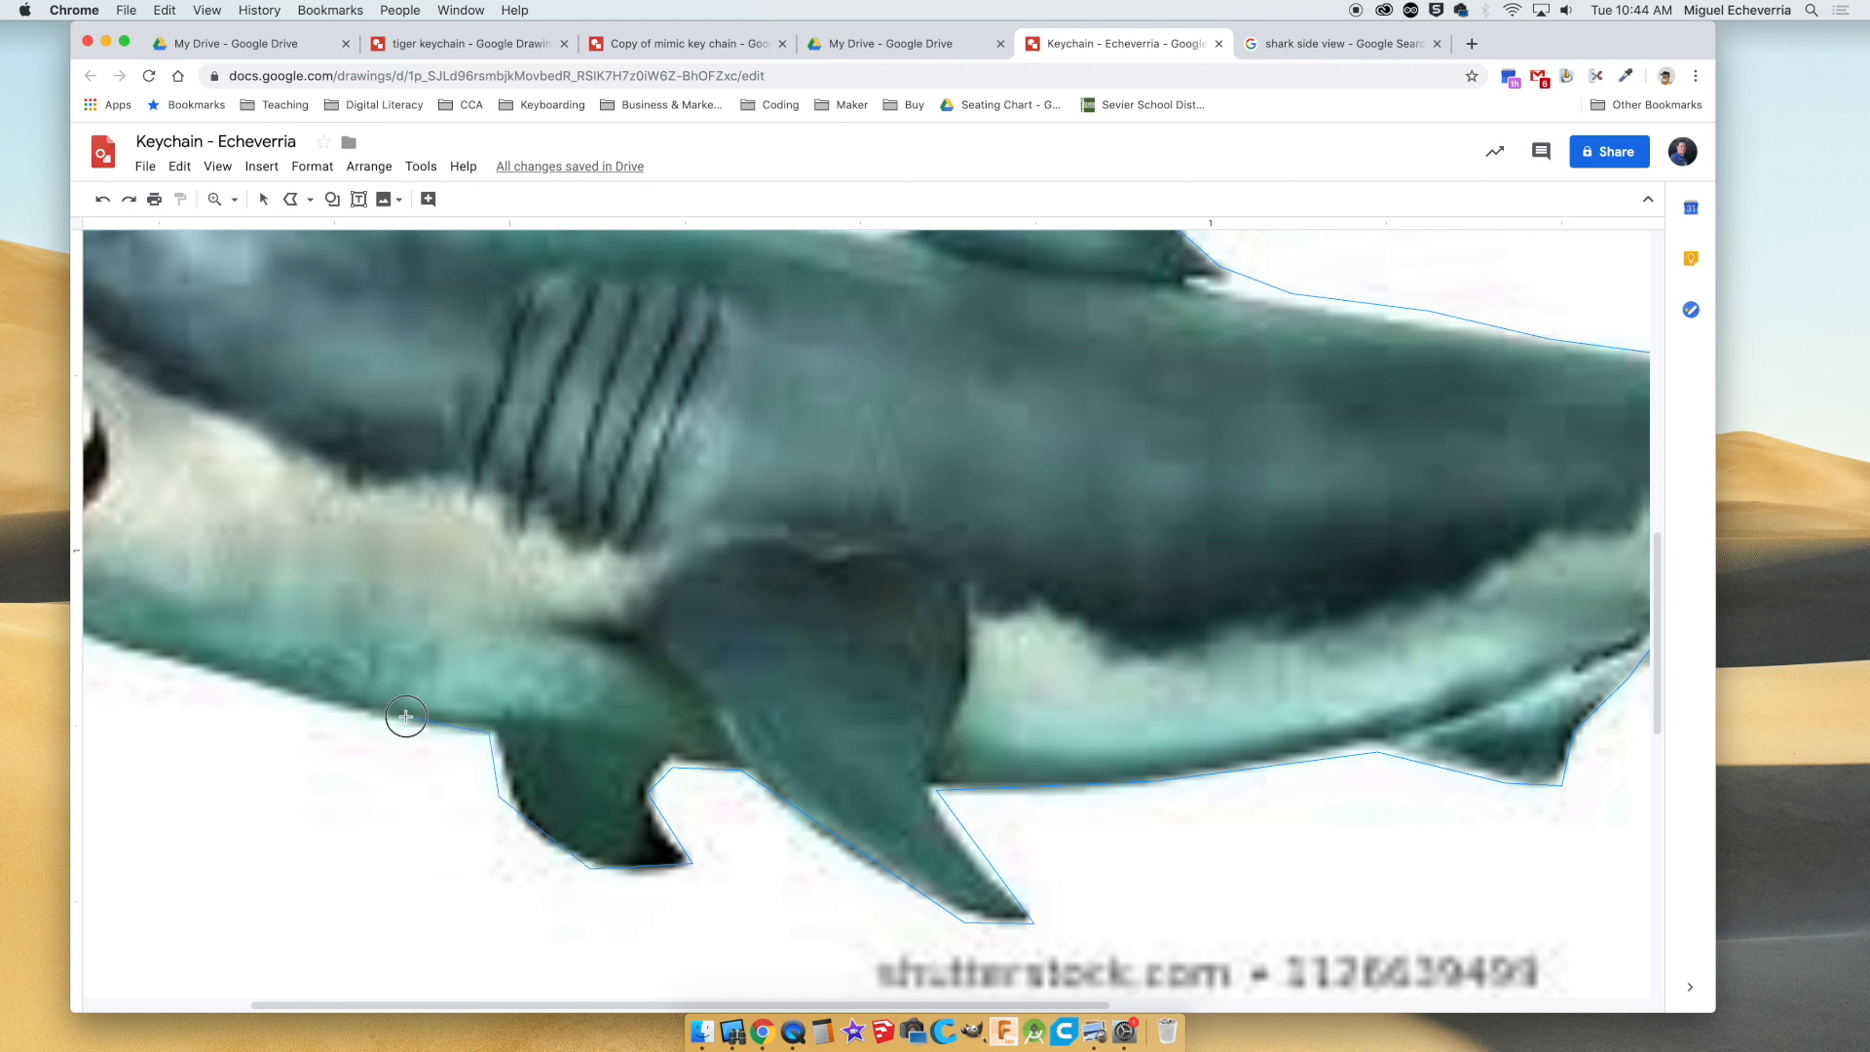
Trace the throat and the underside of the lower jaw up to the jaw's front tip.
{"action": "left_click", "coordinate": [241, 689]}
{"action": "scroll", "coordinate": [243, 687], "scroll_direction": "left", "scroll_amount": 2}
{"action": "left_click", "coordinate": [198, 621]}
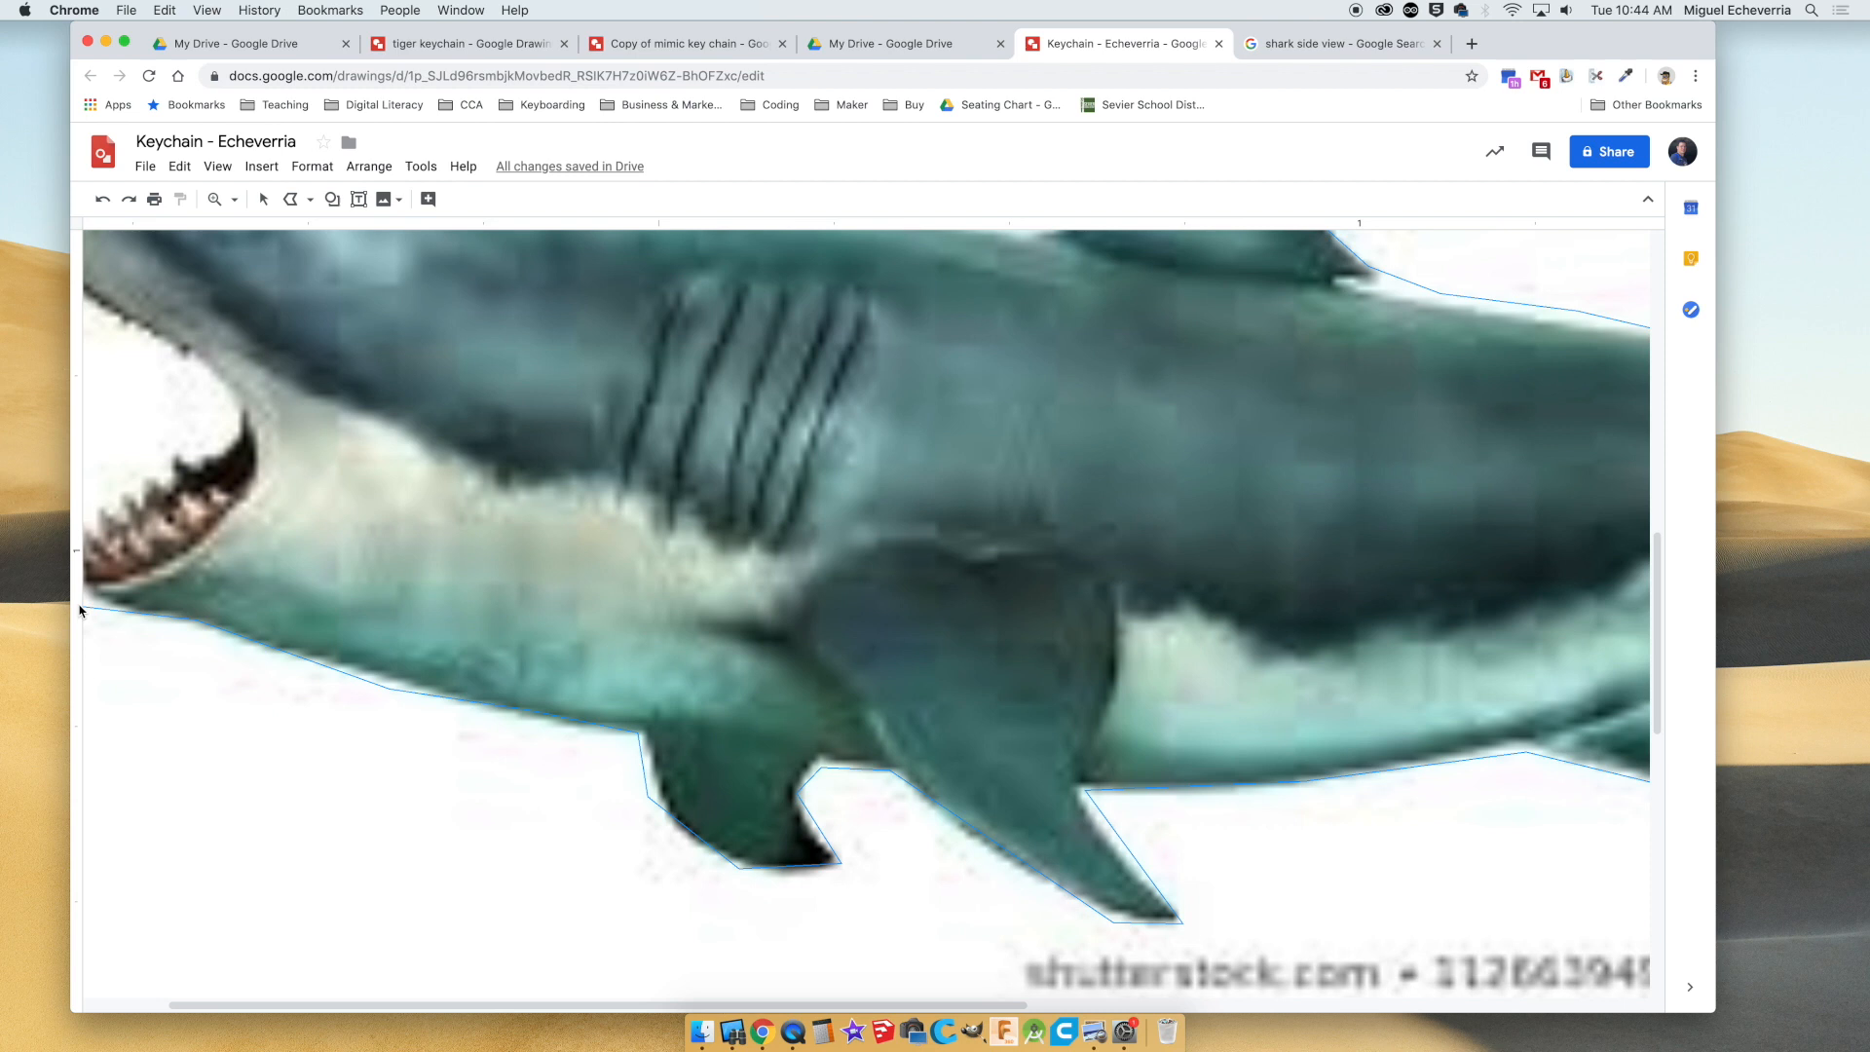
{"action": "scroll", "coordinate": [117, 610], "scroll_direction": "left", "scroll_amount": 2}
{"action": "left_click", "coordinate": [225, 584]}
{"action": "left_click", "coordinate": [213, 545]}
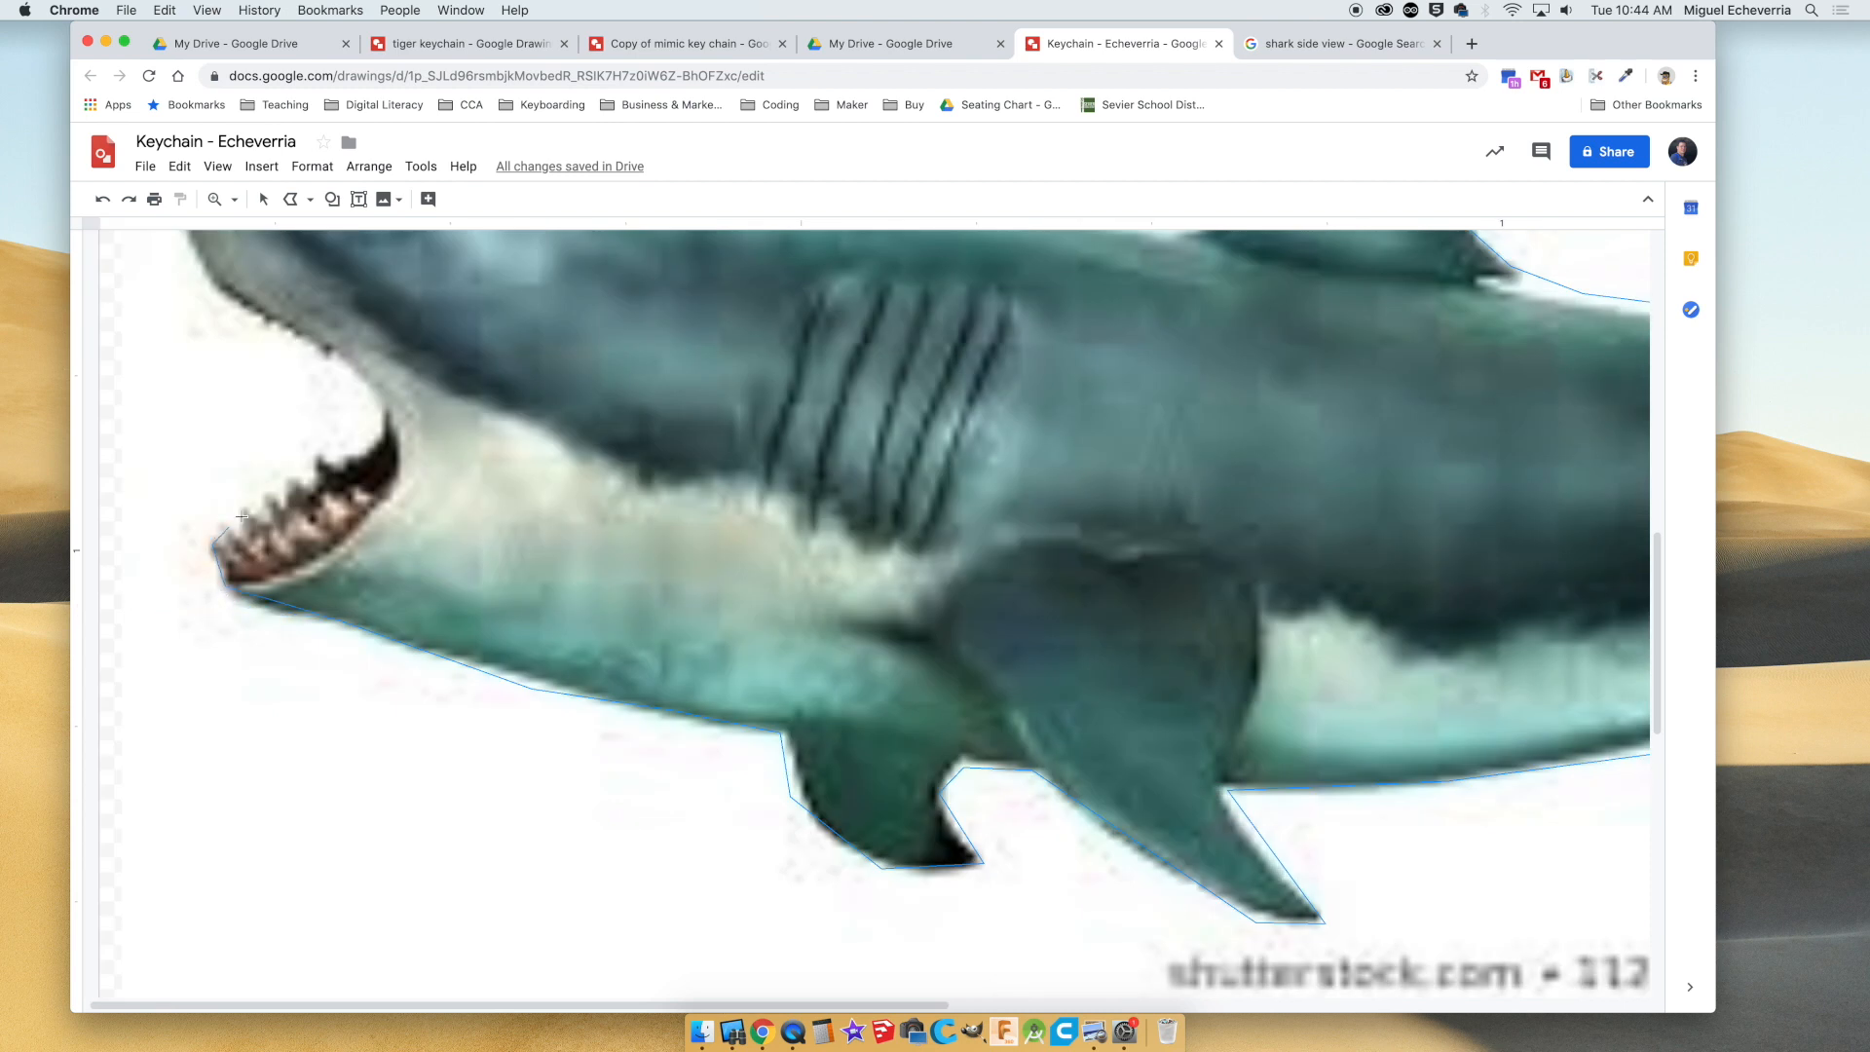
Trace the open mouth along the lower teeth, around the mouth corner and out to the upper jaw.
{"action": "left_click", "coordinate": [248, 512]}
{"action": "left_click", "coordinate": [329, 352]}
{"action": "scroll", "coordinate": [203, 300], "scroll_direction": "up", "scroll_amount": 5}
{"action": "left_click", "coordinate": [213, 633]}
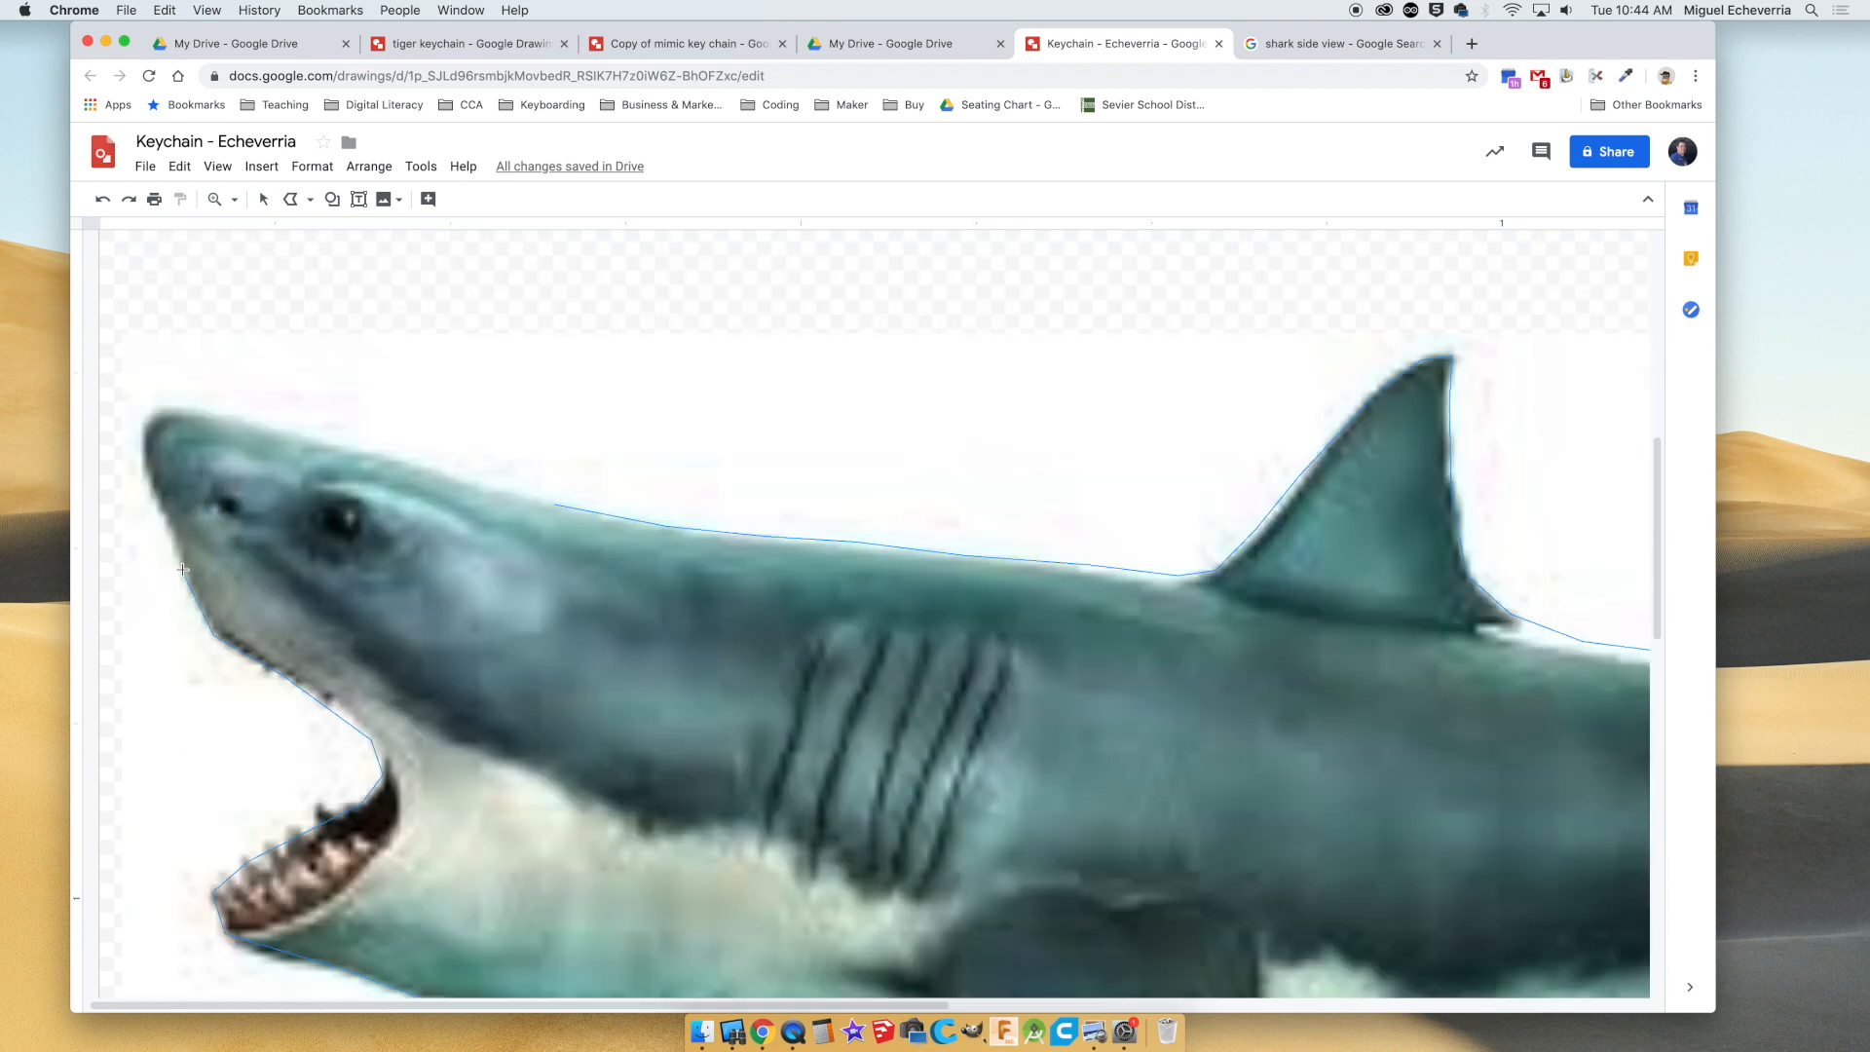
Trace the snout and the top of the head, and close the polyline at its starting point.
{"action": "left_click", "coordinate": [148, 472]}
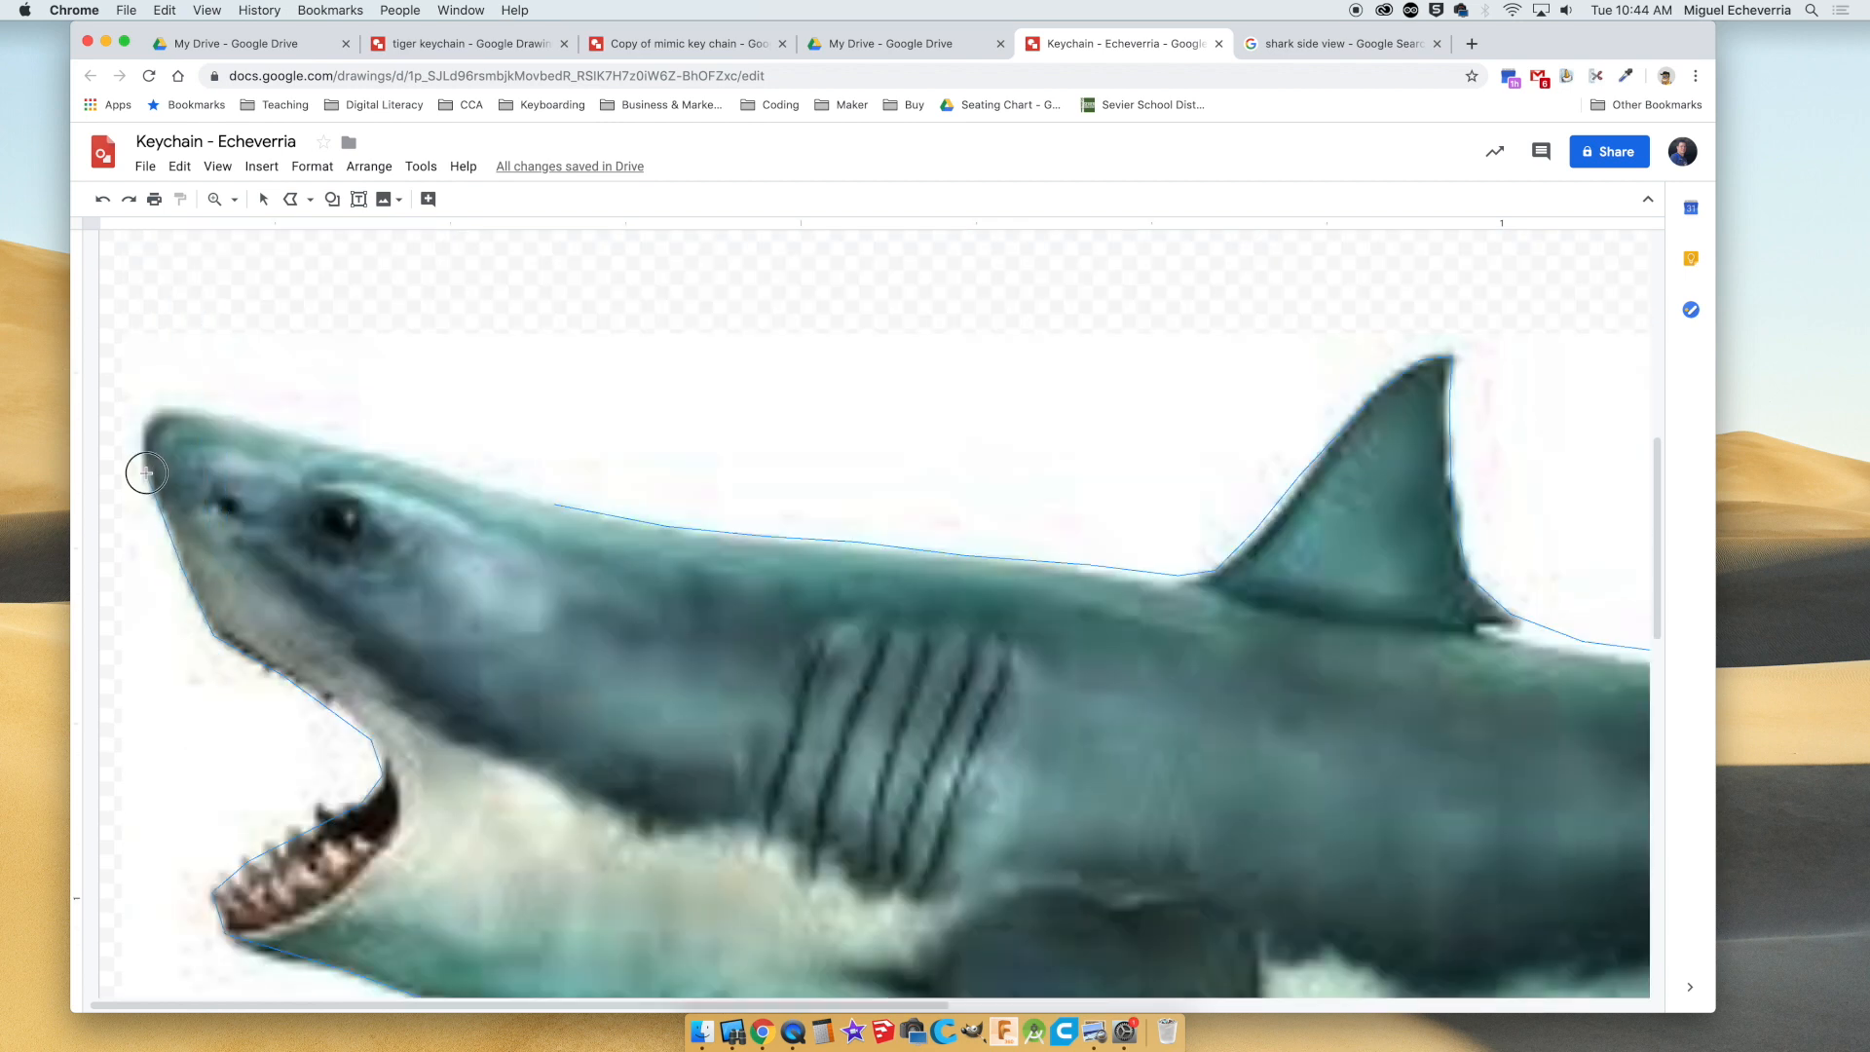
{"action": "left_click", "coordinate": [175, 409]}
{"action": "left_click", "coordinate": [261, 423]}
{"action": "left_click", "coordinate": [437, 466]}
{"action": "double_click", "coordinate": [554, 504]}
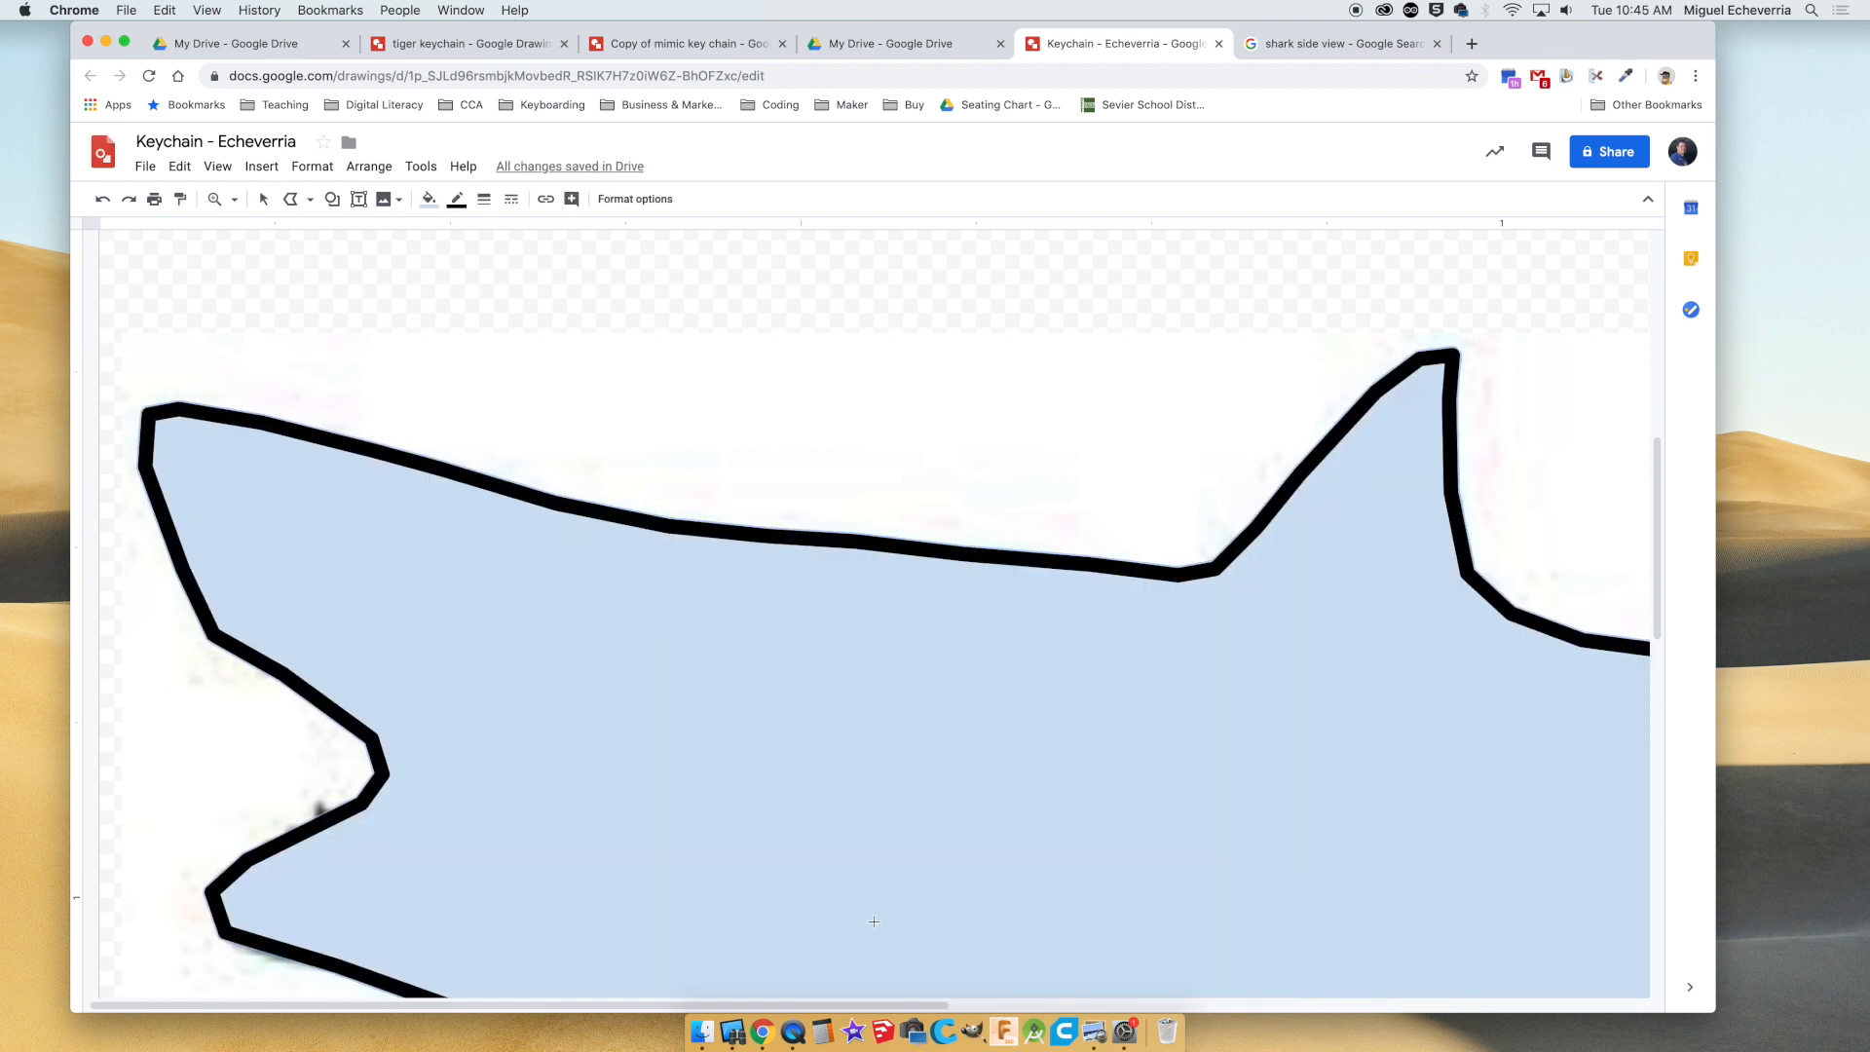
Give the traced shark shape a solid red fill and a matching red border.
{"action": "scroll", "coordinate": [313, 805], "scroll_direction": "down", "scroll_amount": 3}
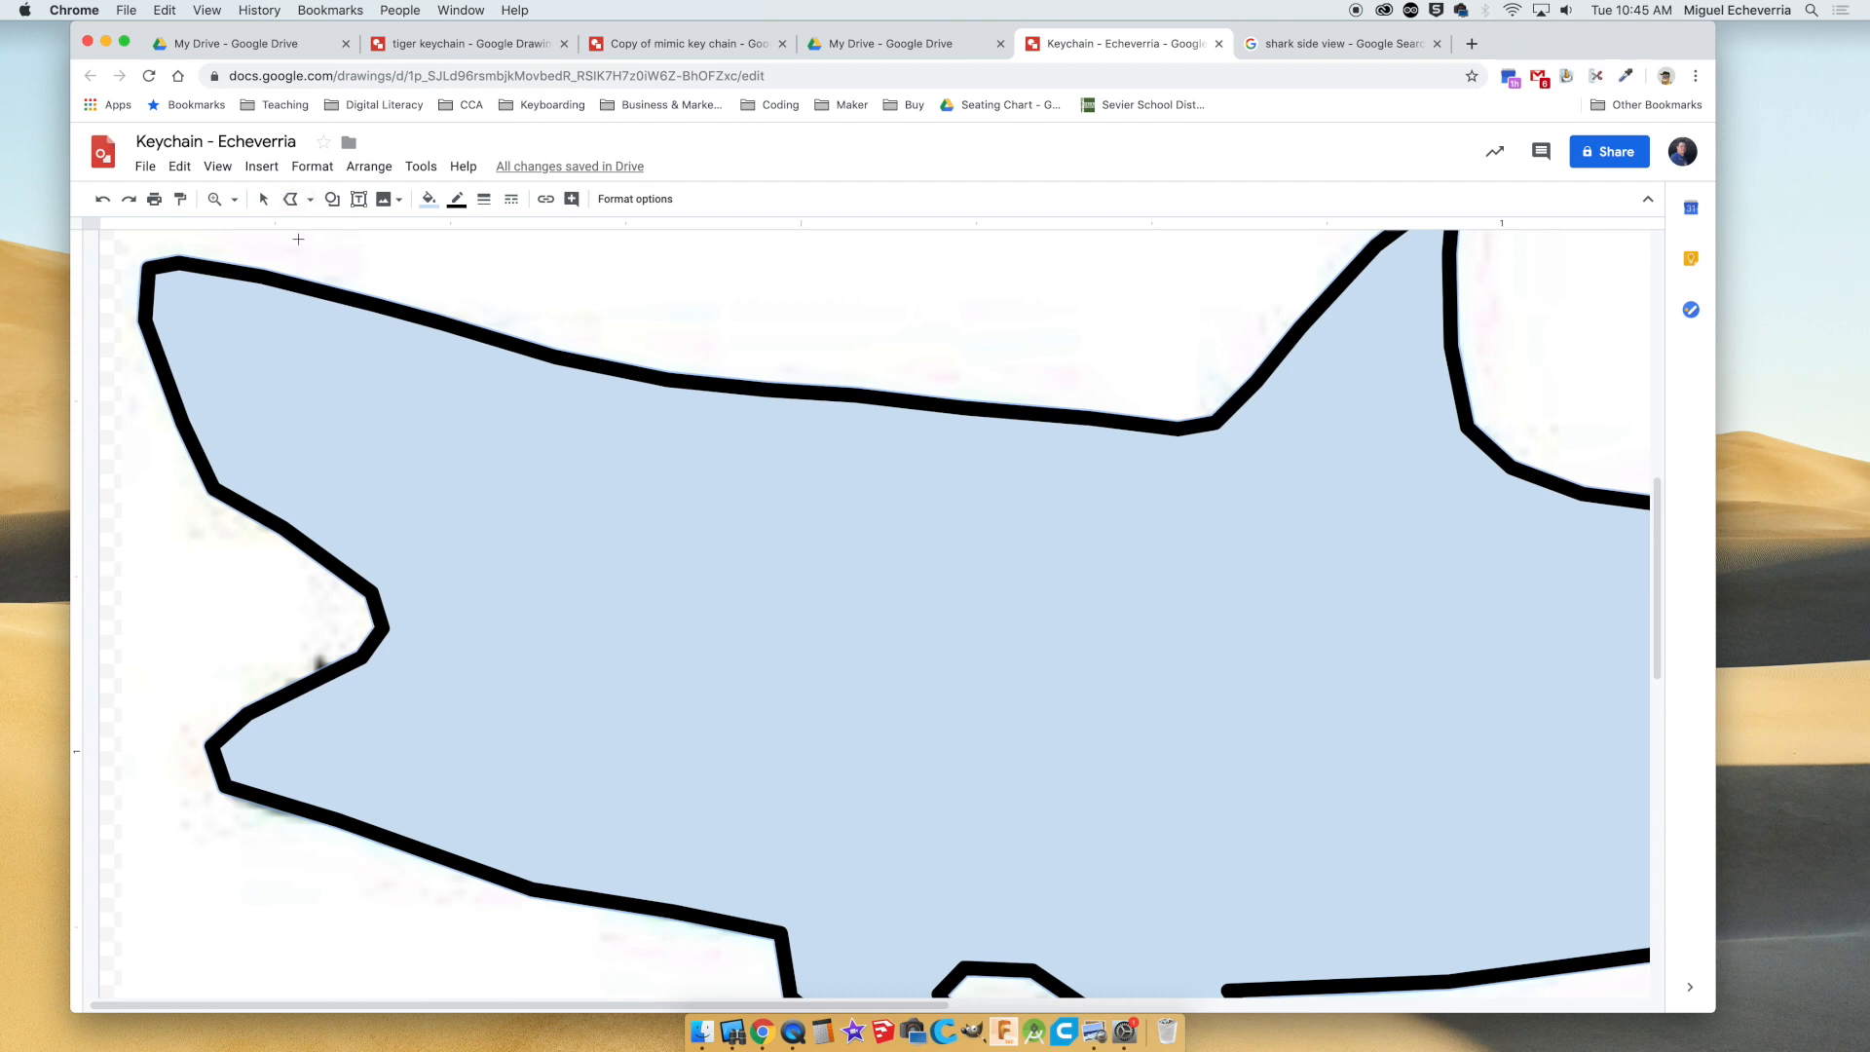
{"action": "key", "text": "super+alt+minus"}
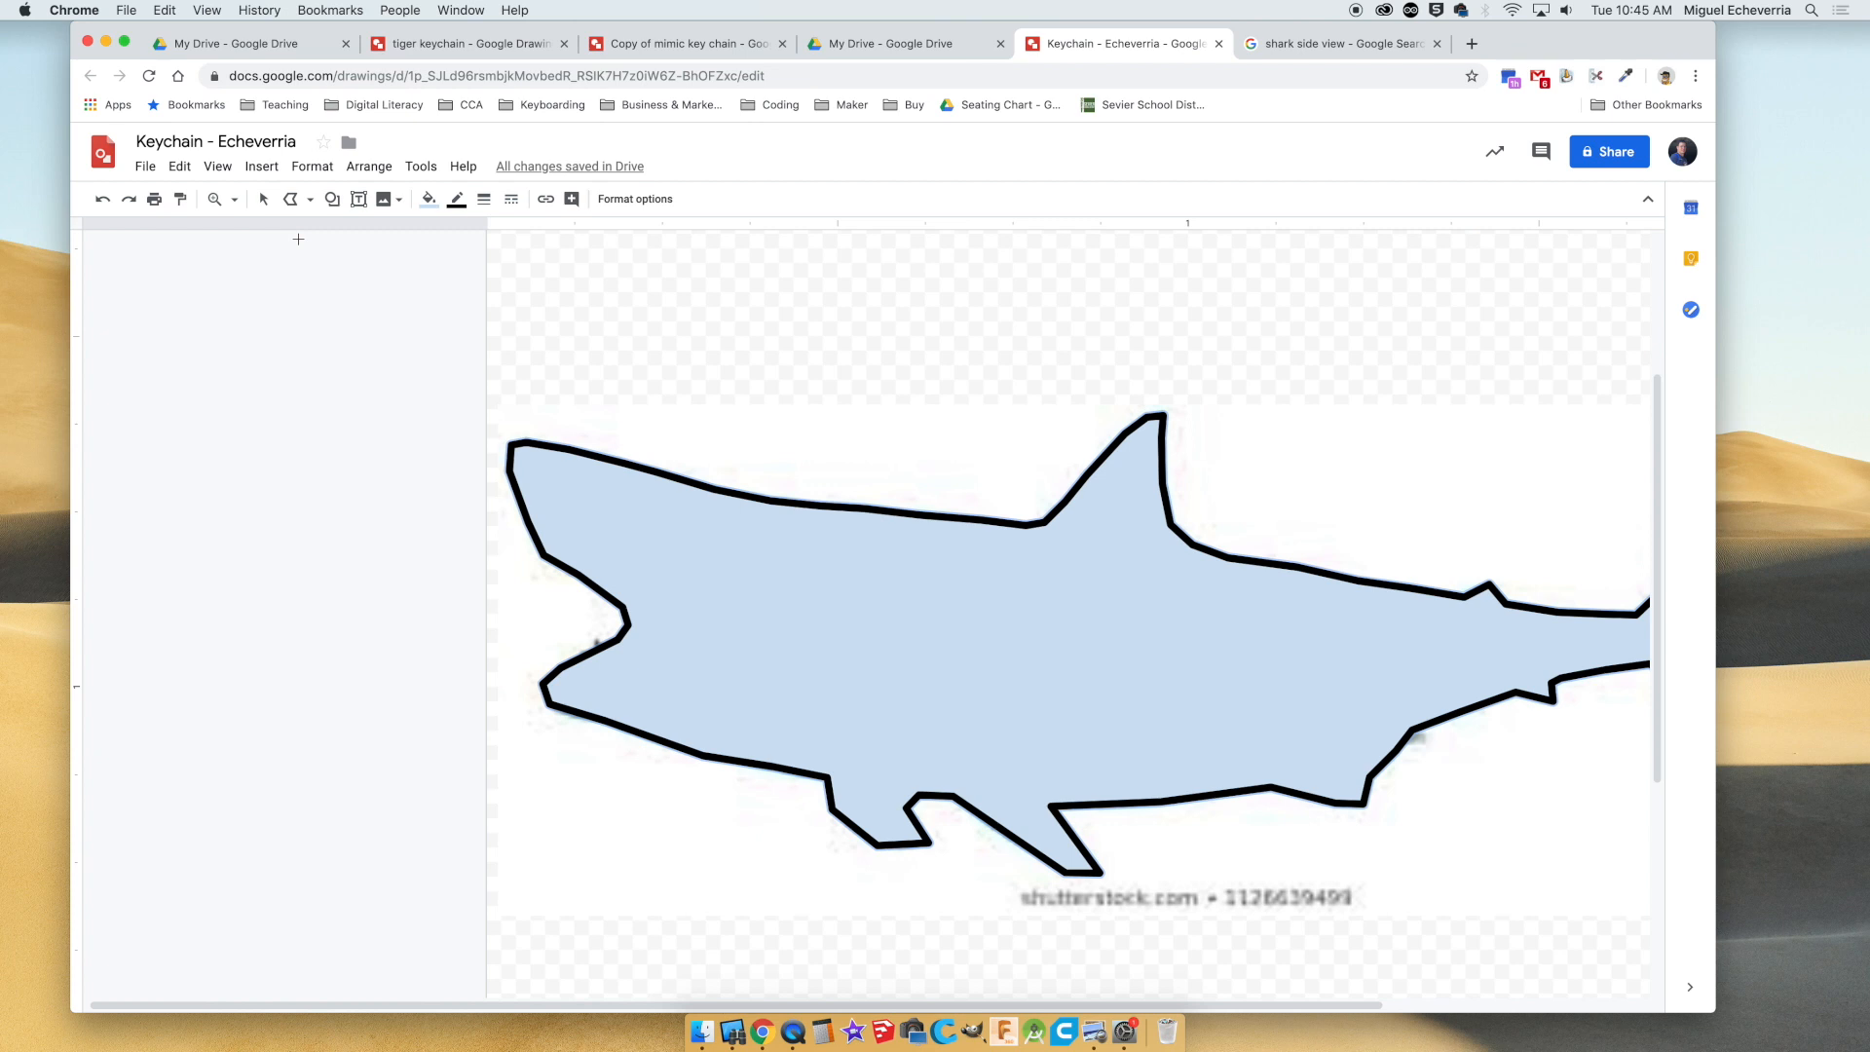
{"action": "scroll", "coordinate": [635, 415], "scroll_direction": "right", "scroll_amount": 5}
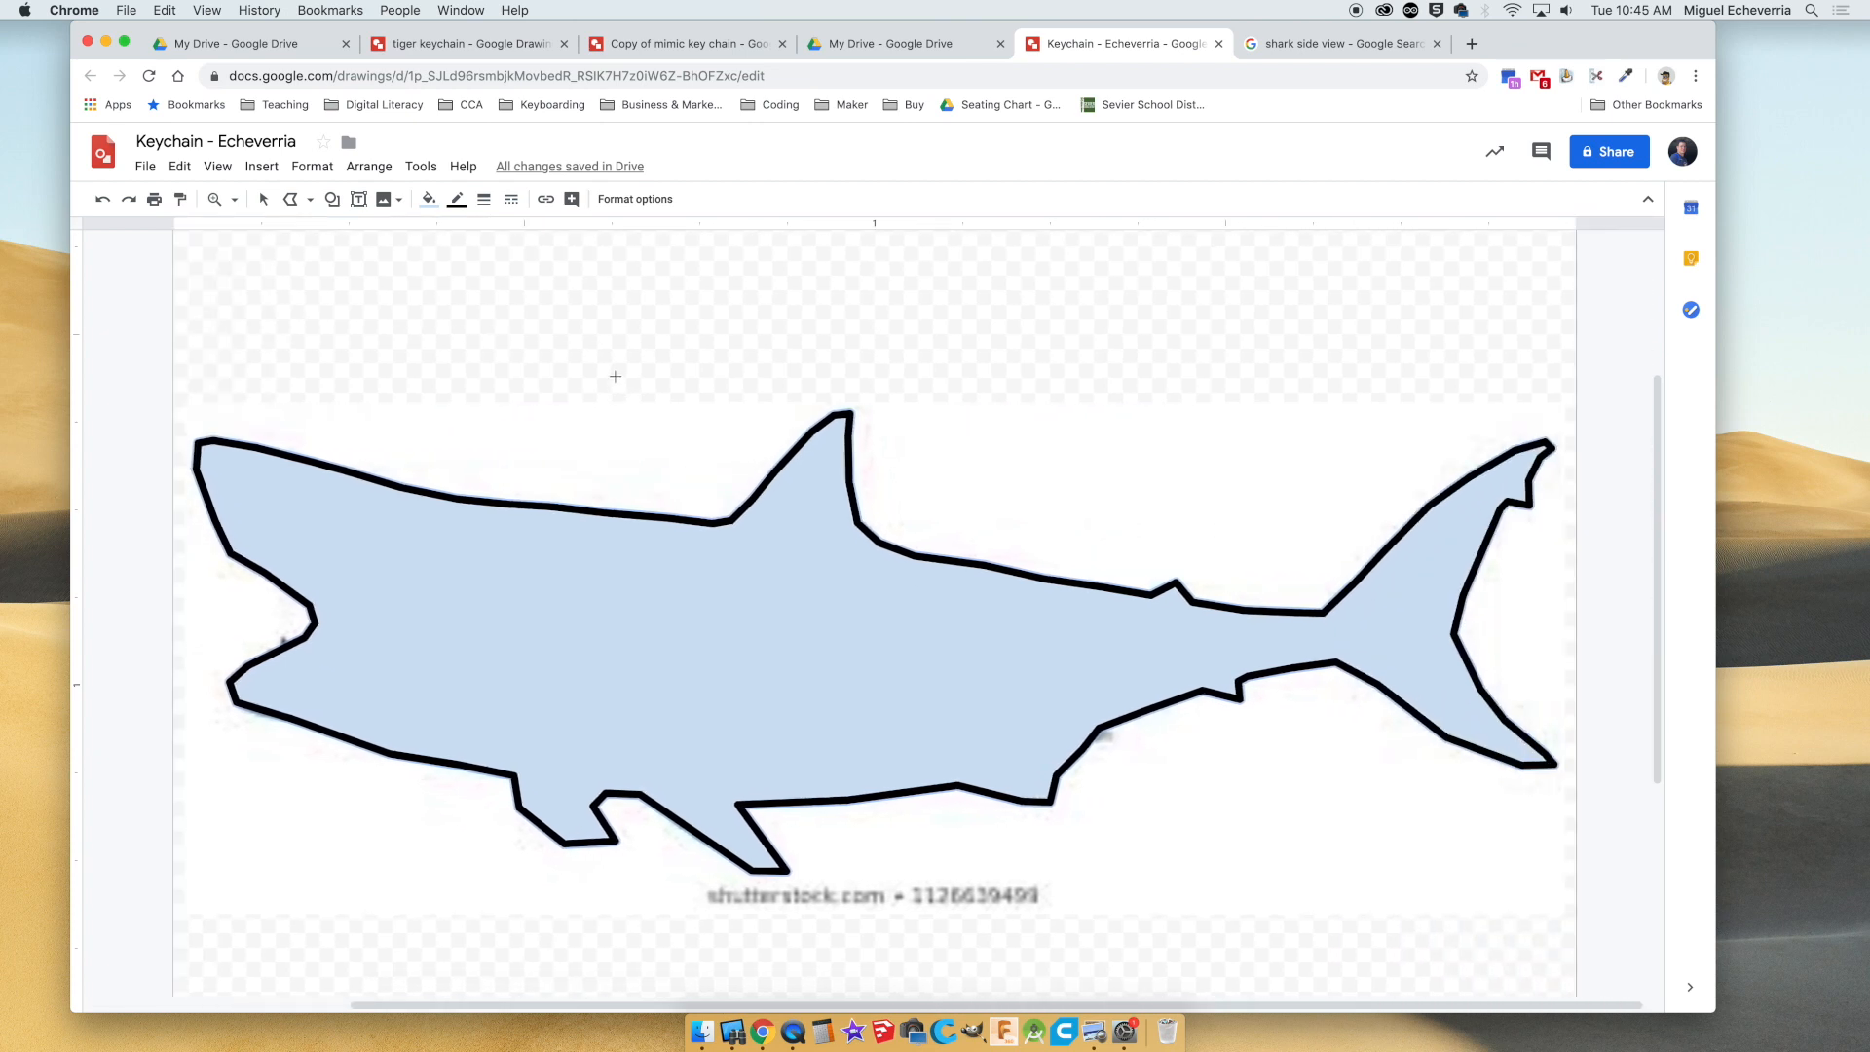
{"action": "left_click", "coordinate": [263, 199]}
{"action": "left_click", "coordinate": [596, 388]}
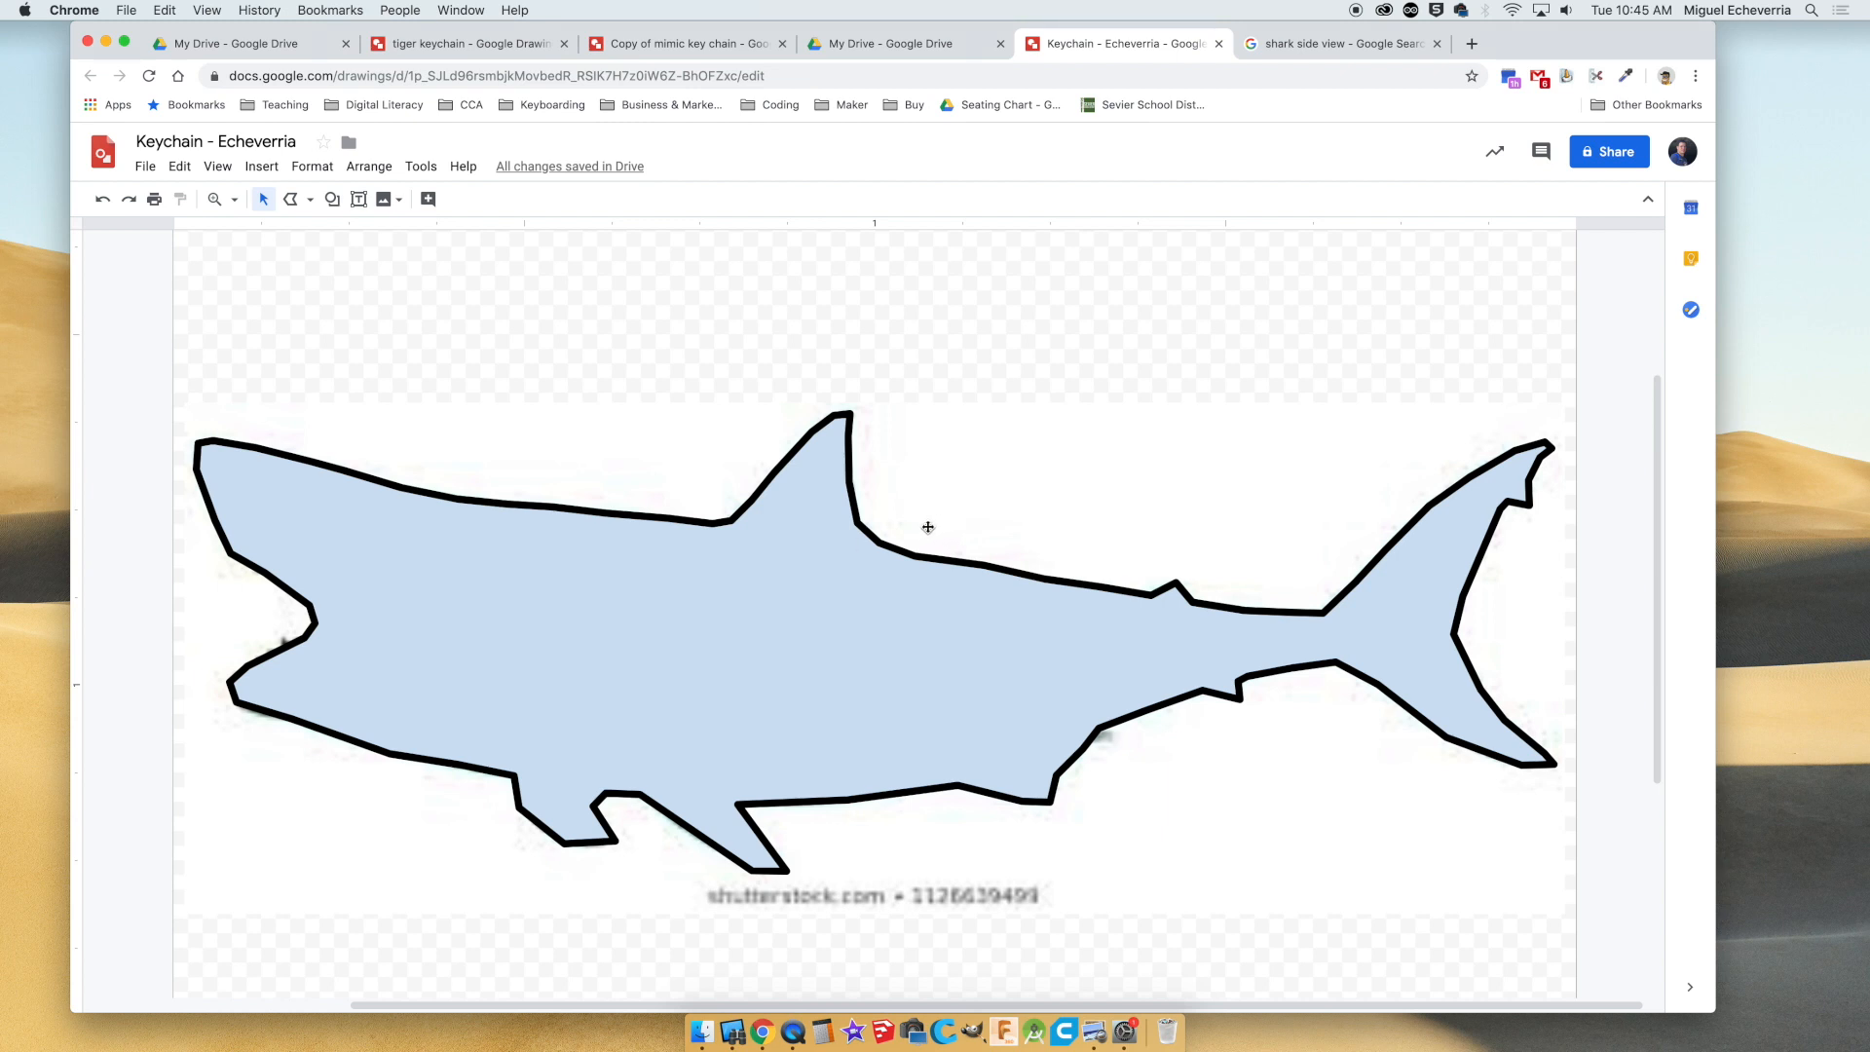
{"action": "left_click", "coordinate": [720, 562]}
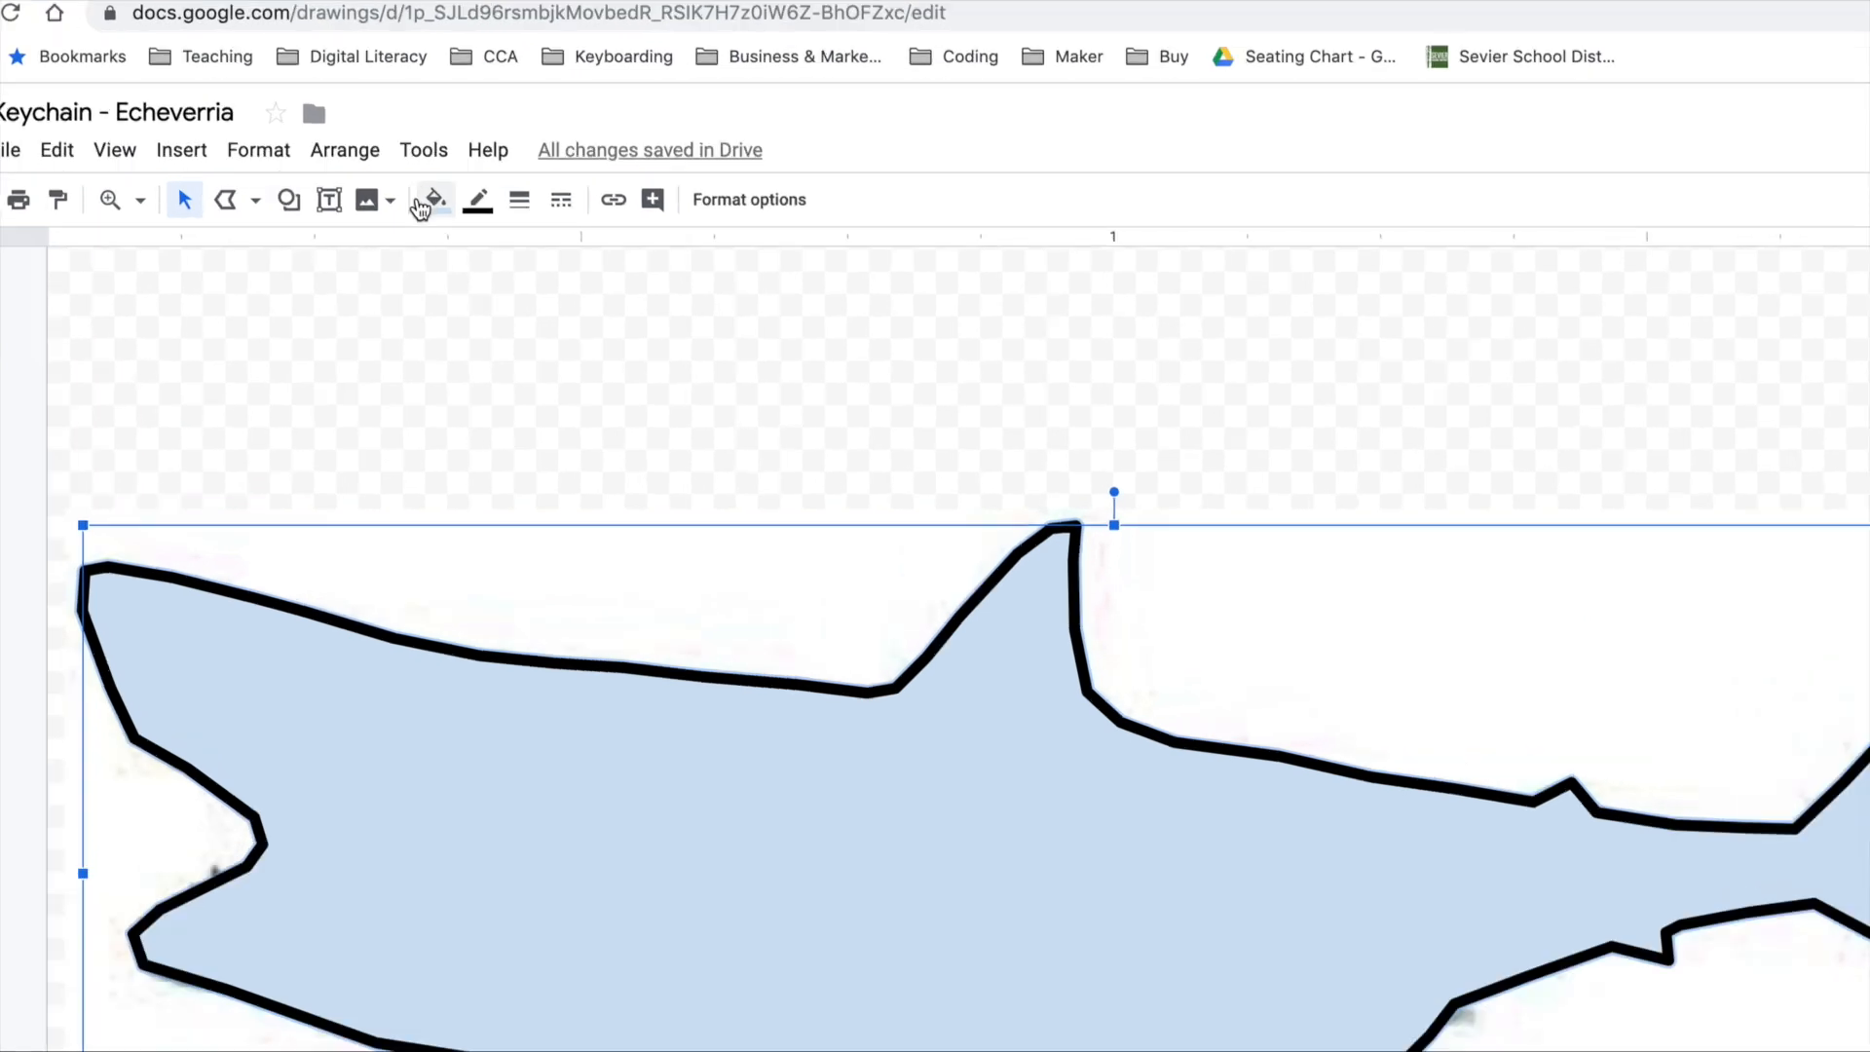
{"action": "left_click", "coordinate": [429, 199]}
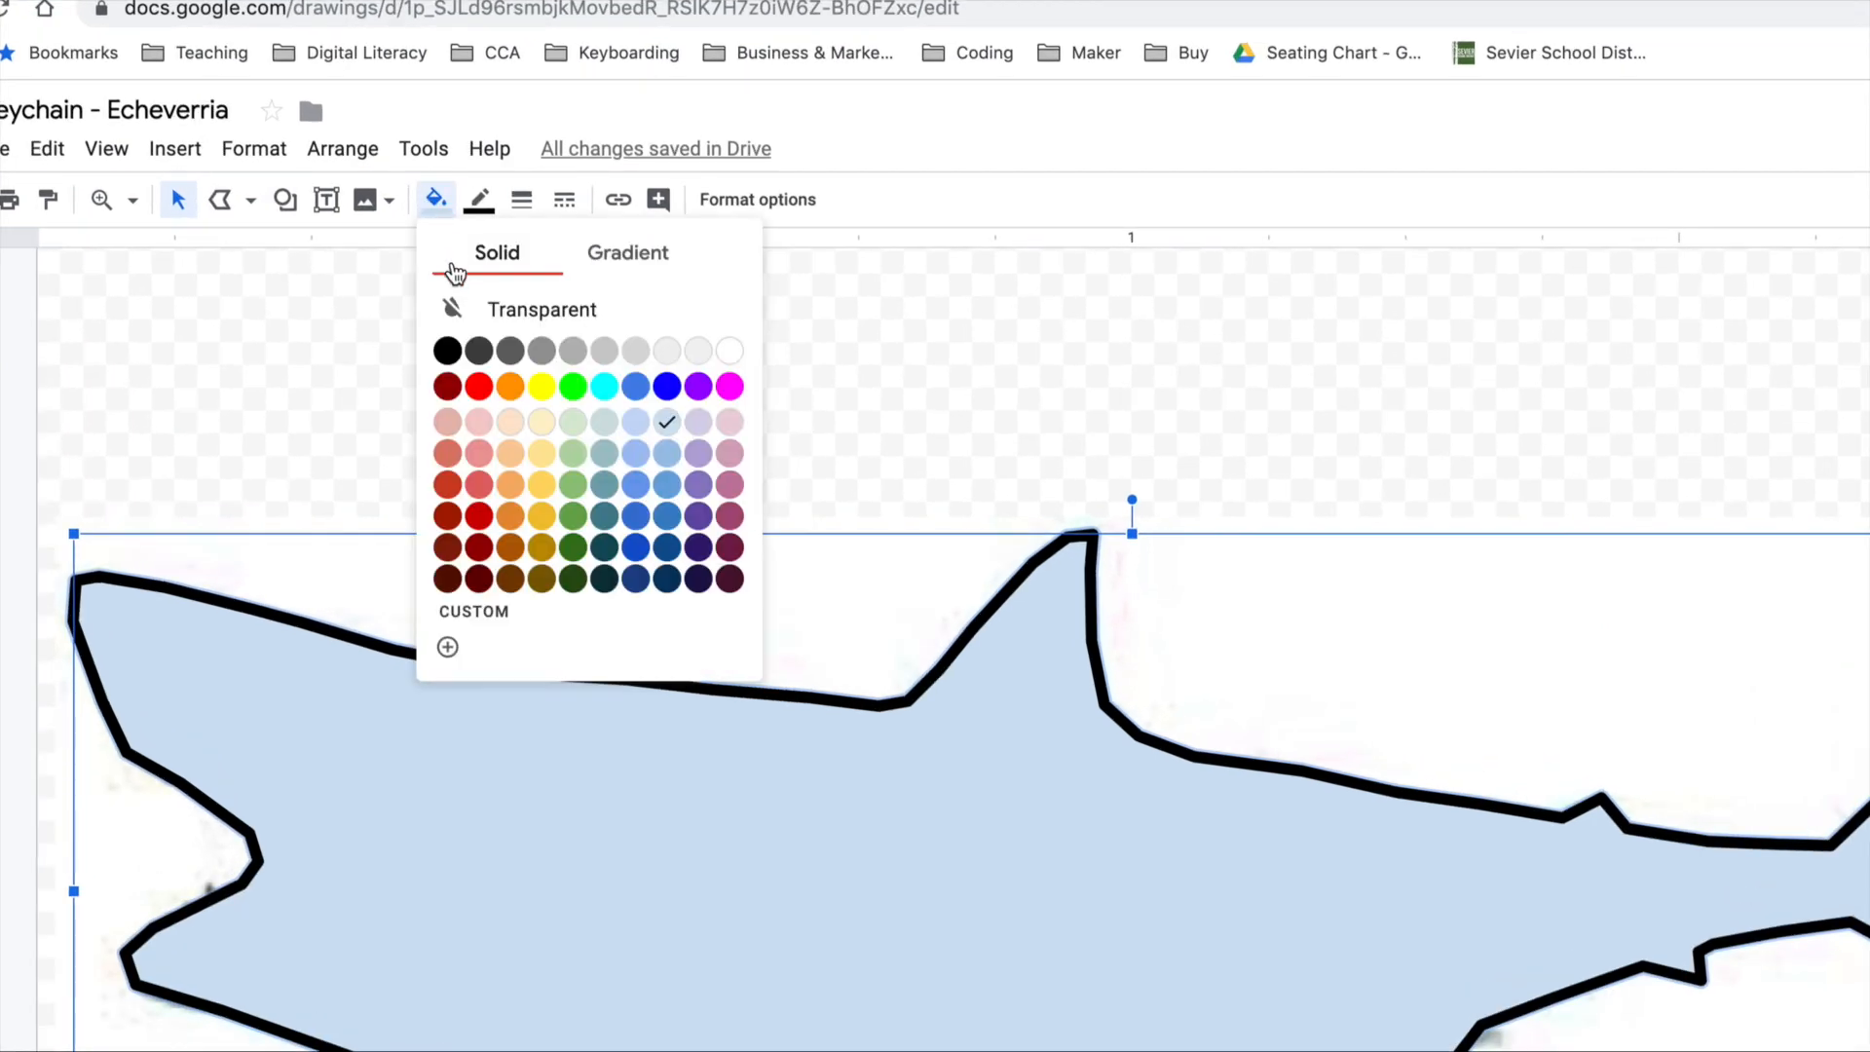
{"action": "left_click", "coordinate": [479, 387]}
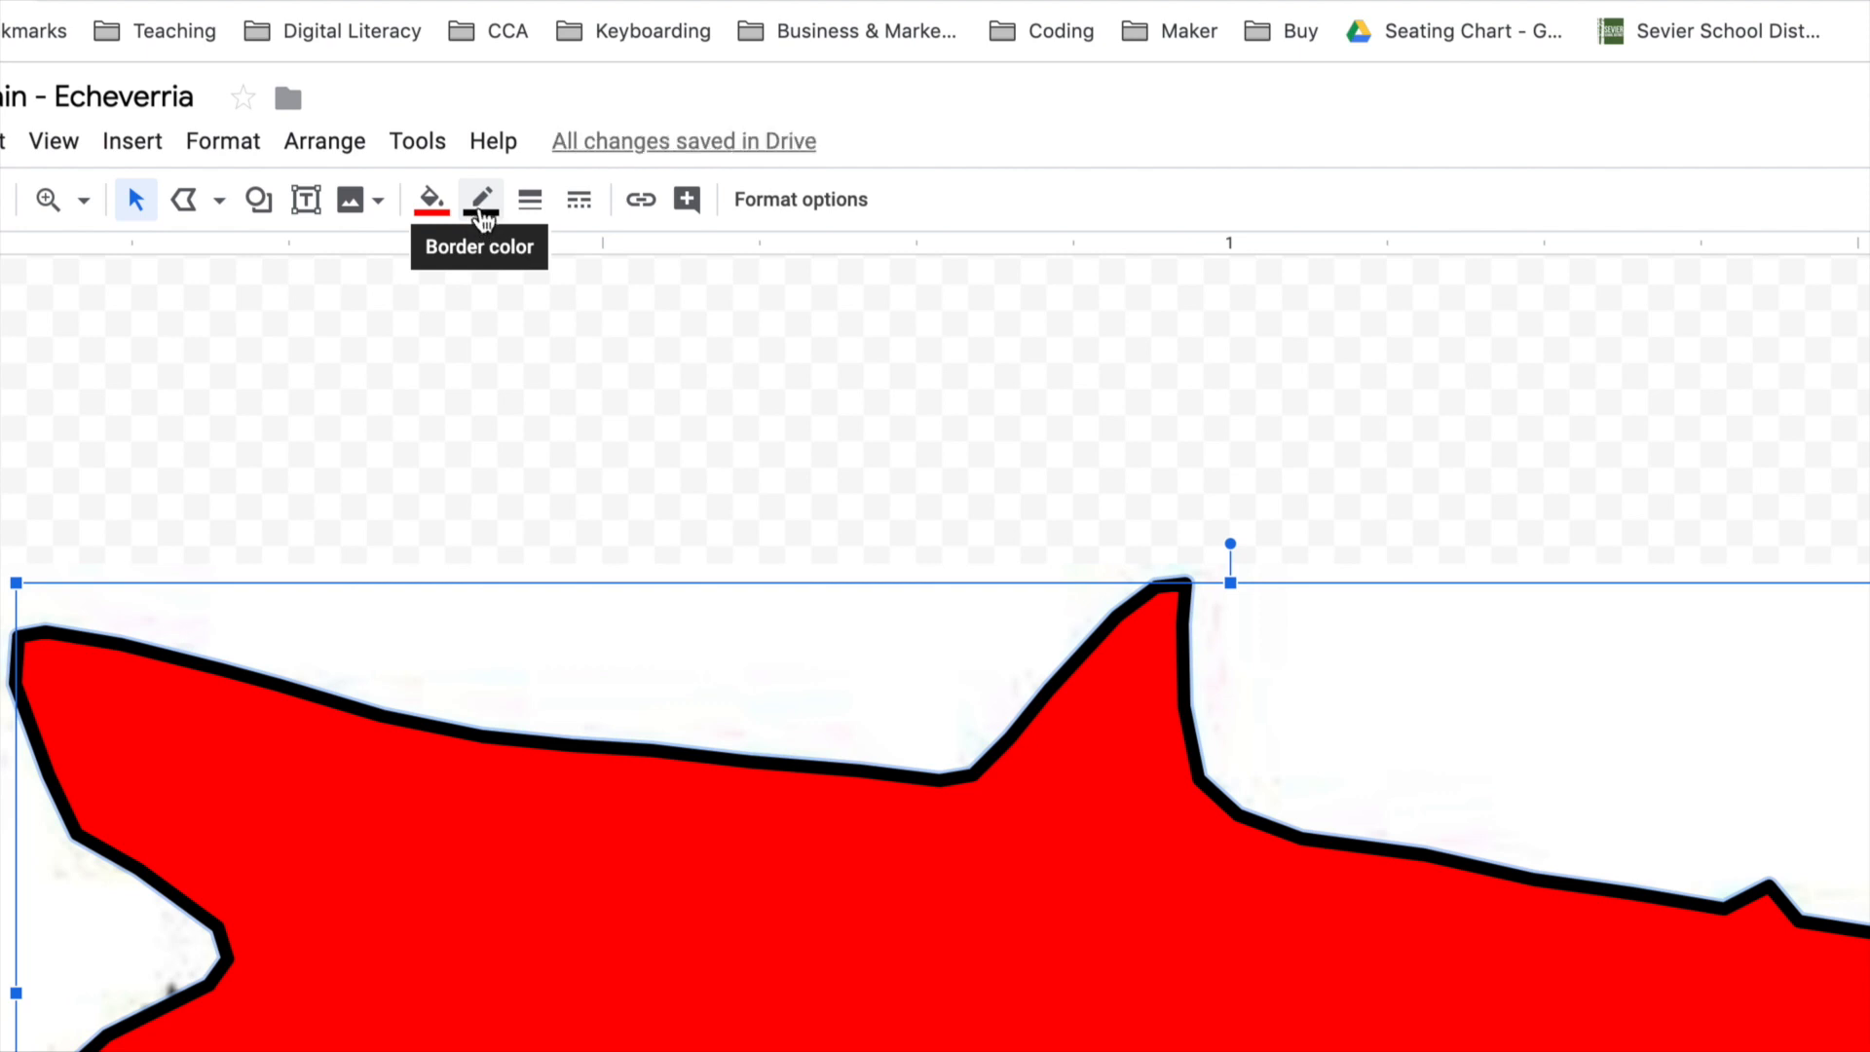
{"action": "left_click", "coordinate": [484, 210]}
{"action": "left_click", "coordinate": [530, 354]}
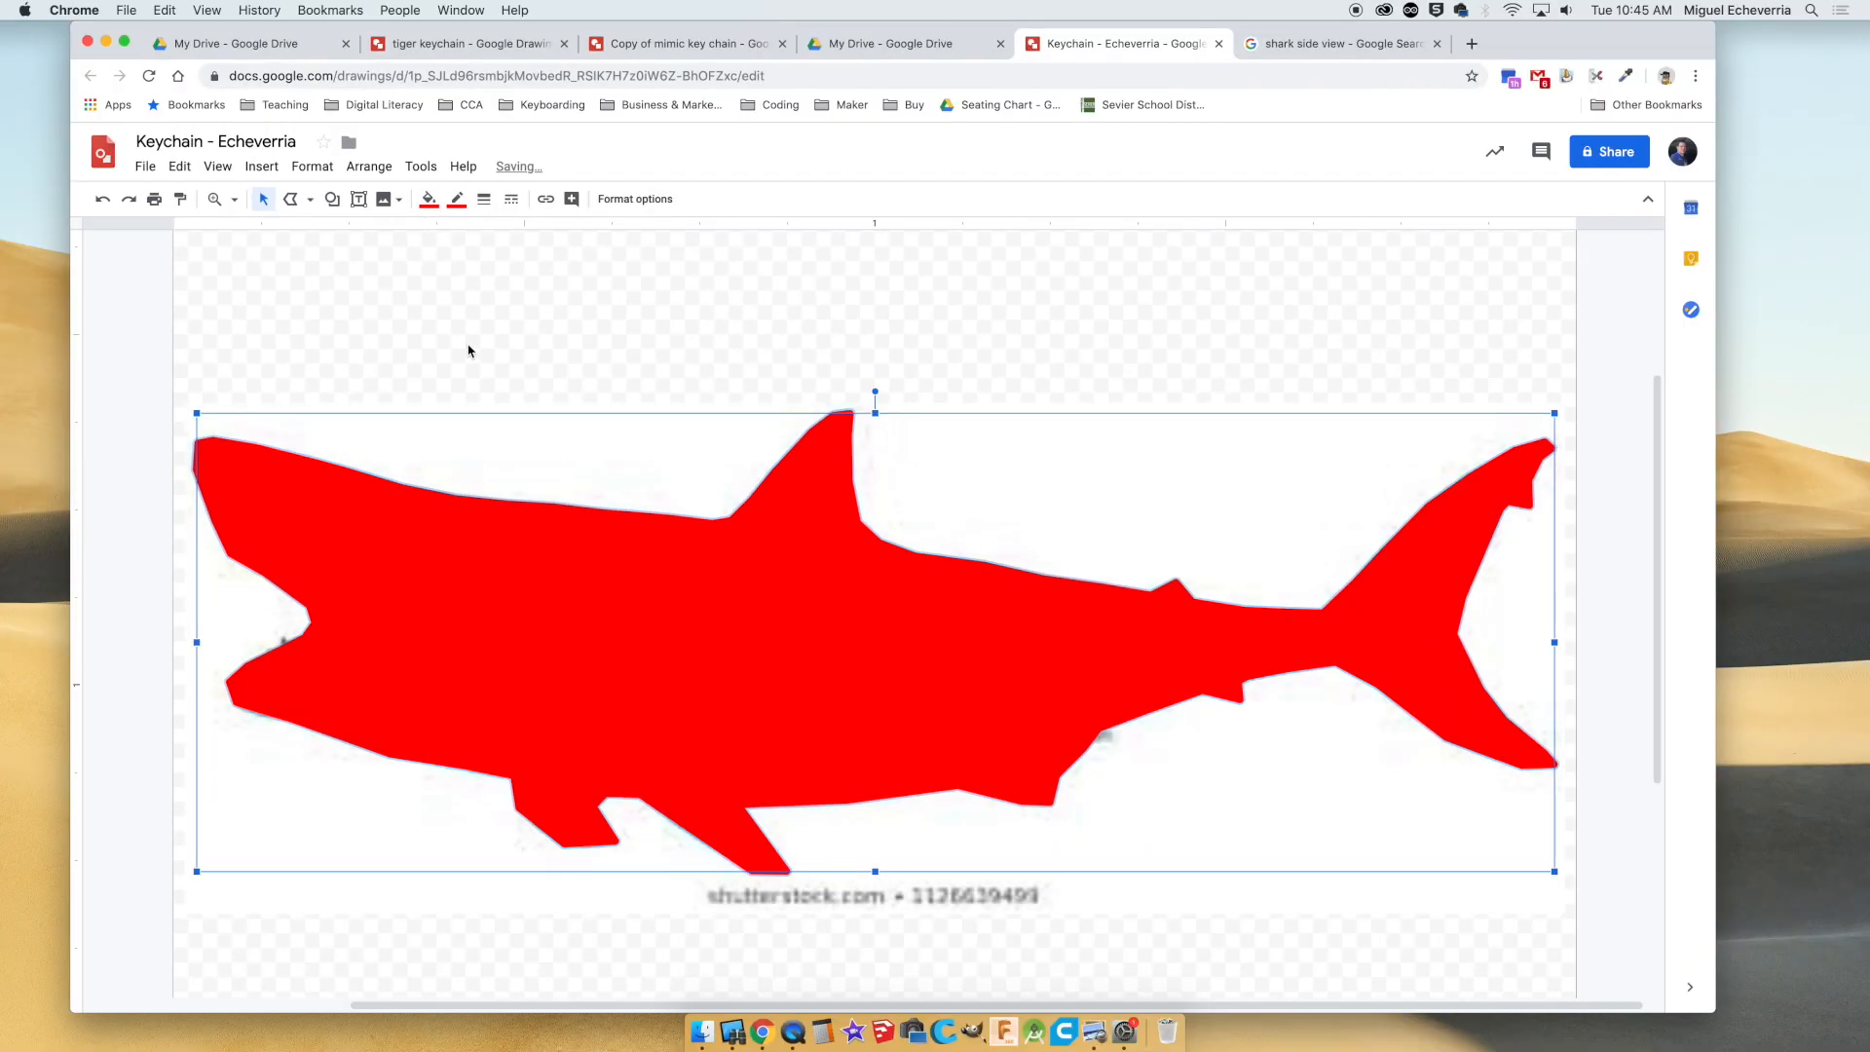
{"action": "left_click", "coordinate": [481, 353]}
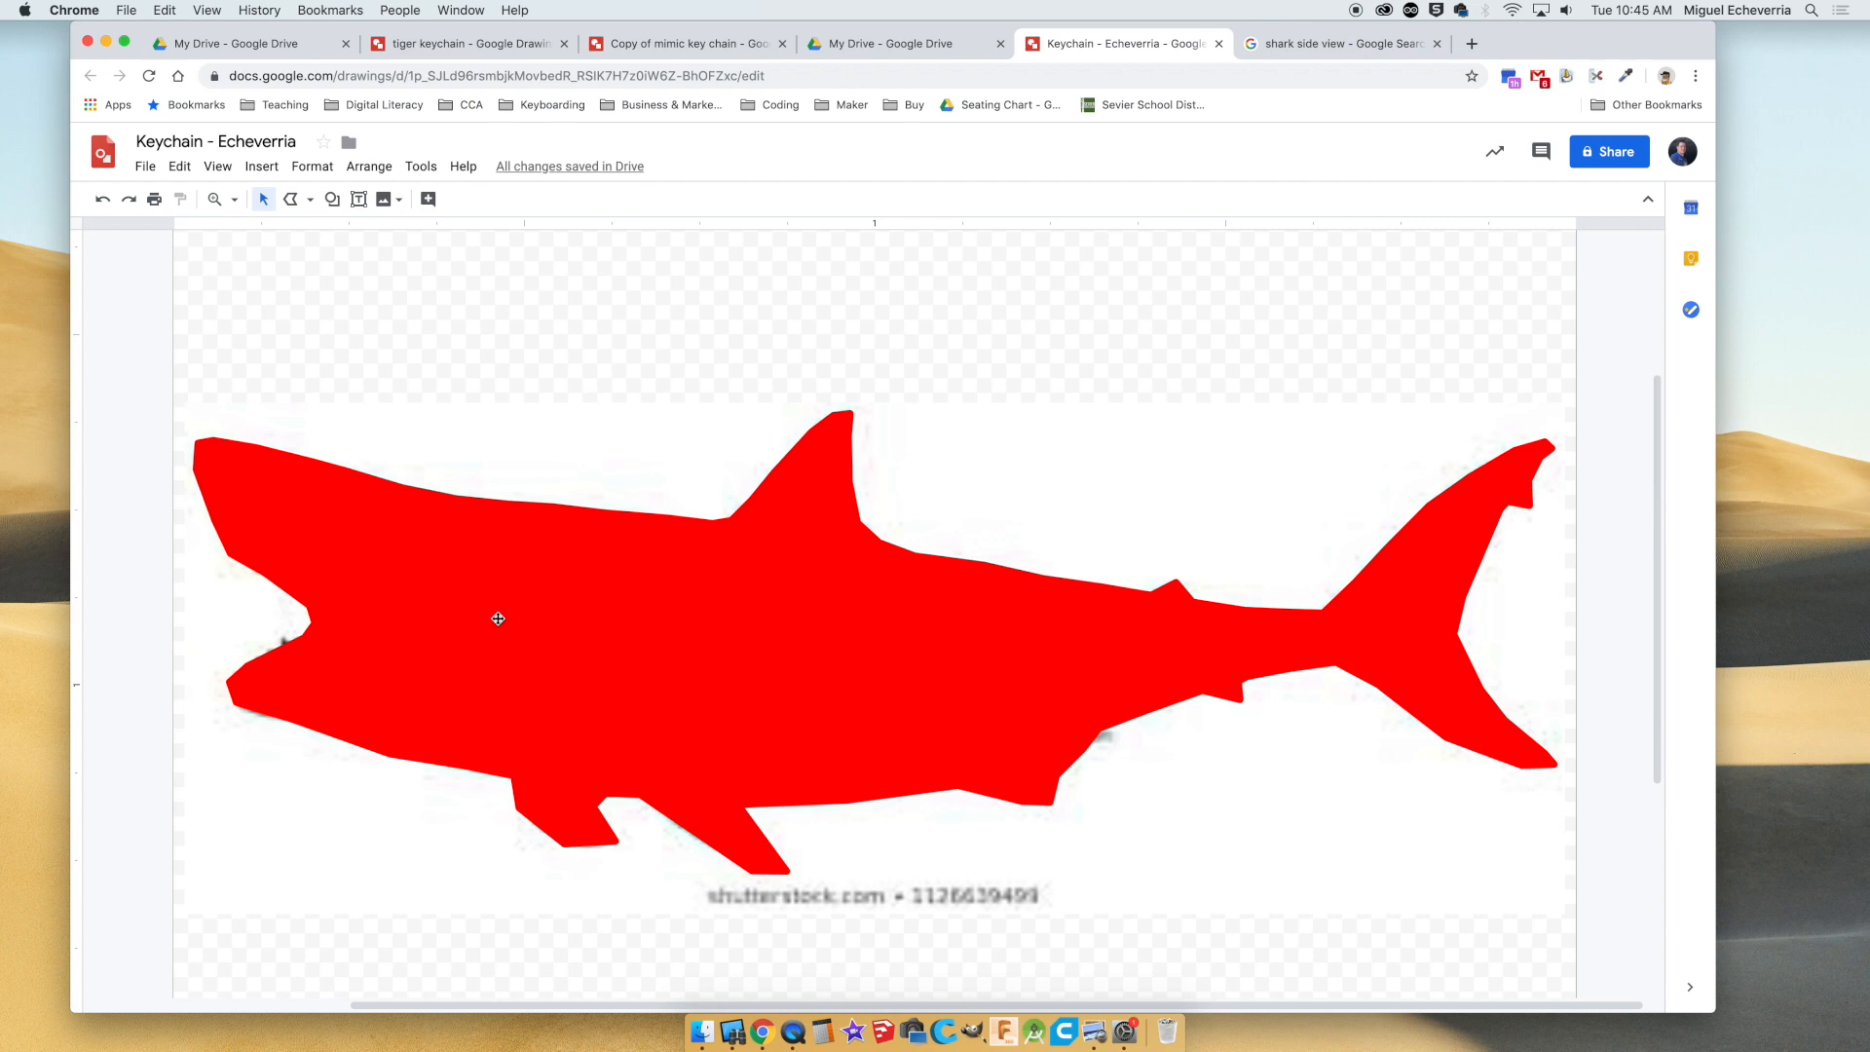
Move the shark photo out from behind the red shape and place it beside the canvas, to the right.
{"action": "key", "text": "super+alt+minus"}
{"action": "left_click_drag", "start_coordinate": [951, 534], "coordinate": [1563, 527]}
{"action": "left_click_drag", "start_coordinate": [1301, 536], "coordinate": [1530, 534]}
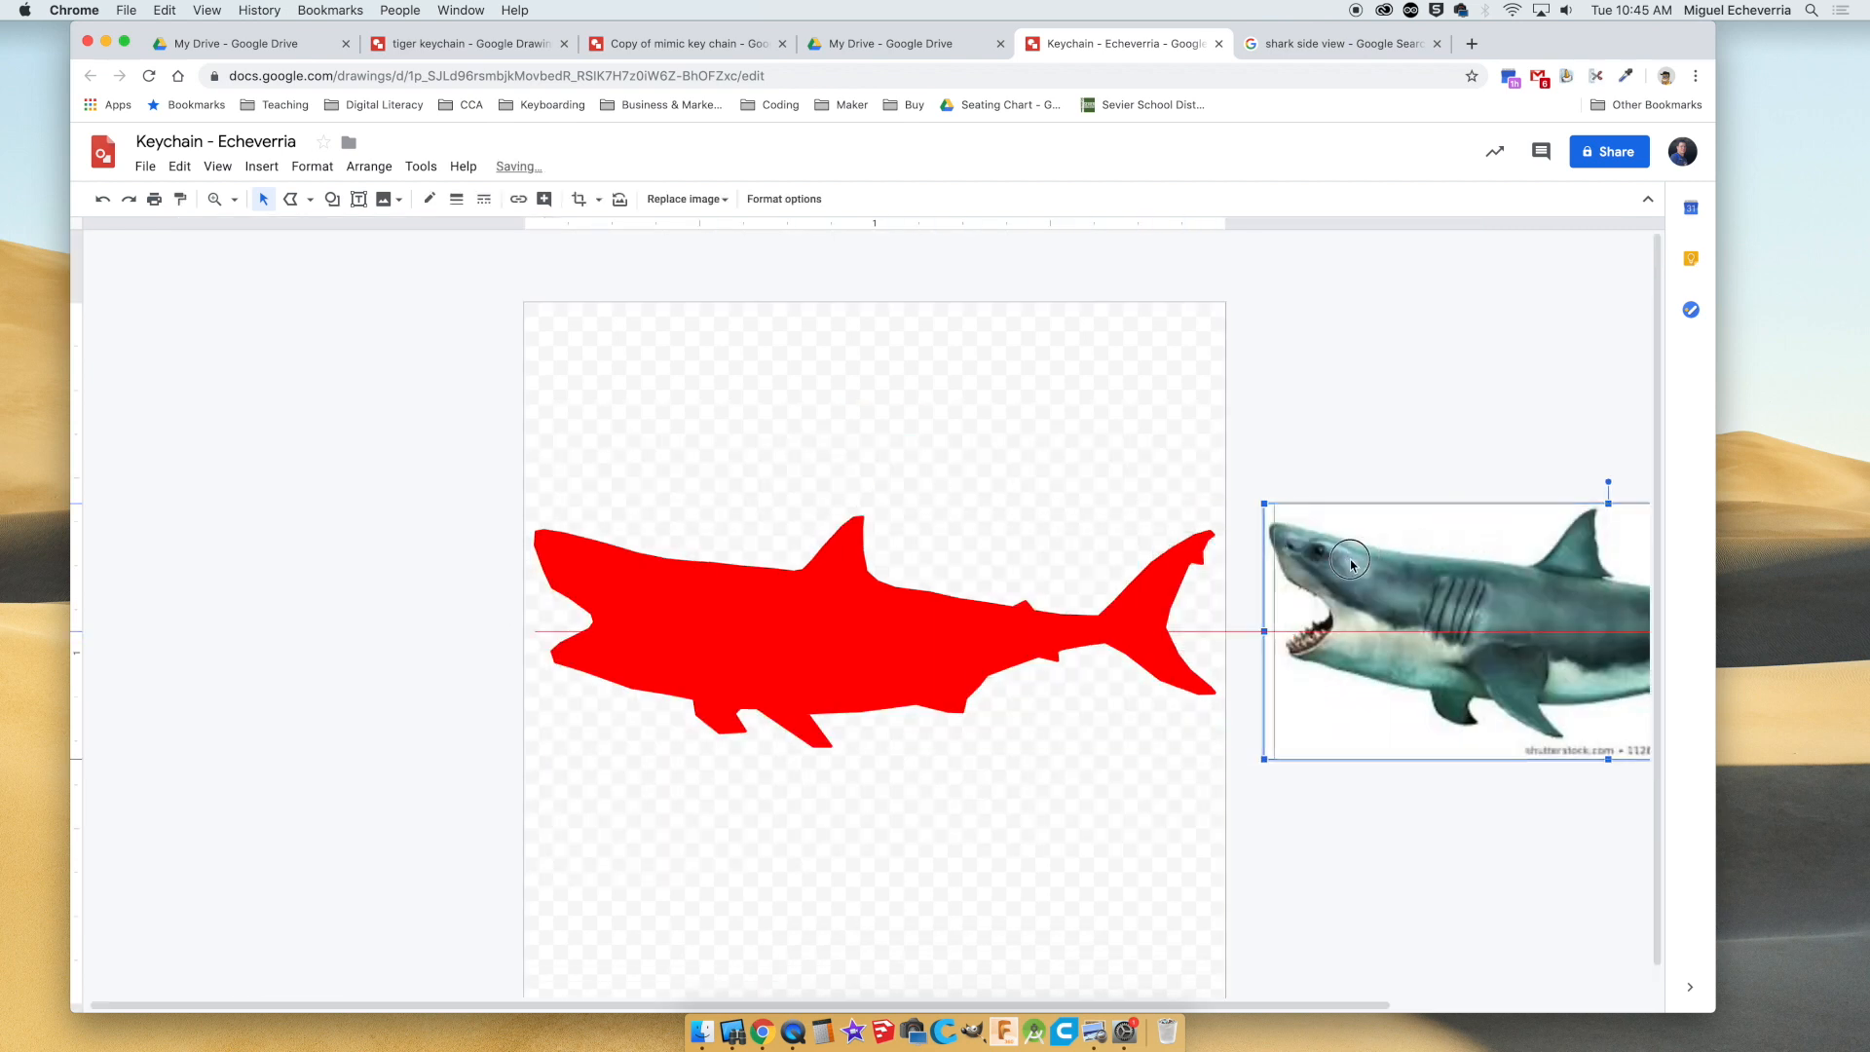
{"action": "left_click_drag", "start_coordinate": [1331, 593], "coordinate": [1331, 605]}
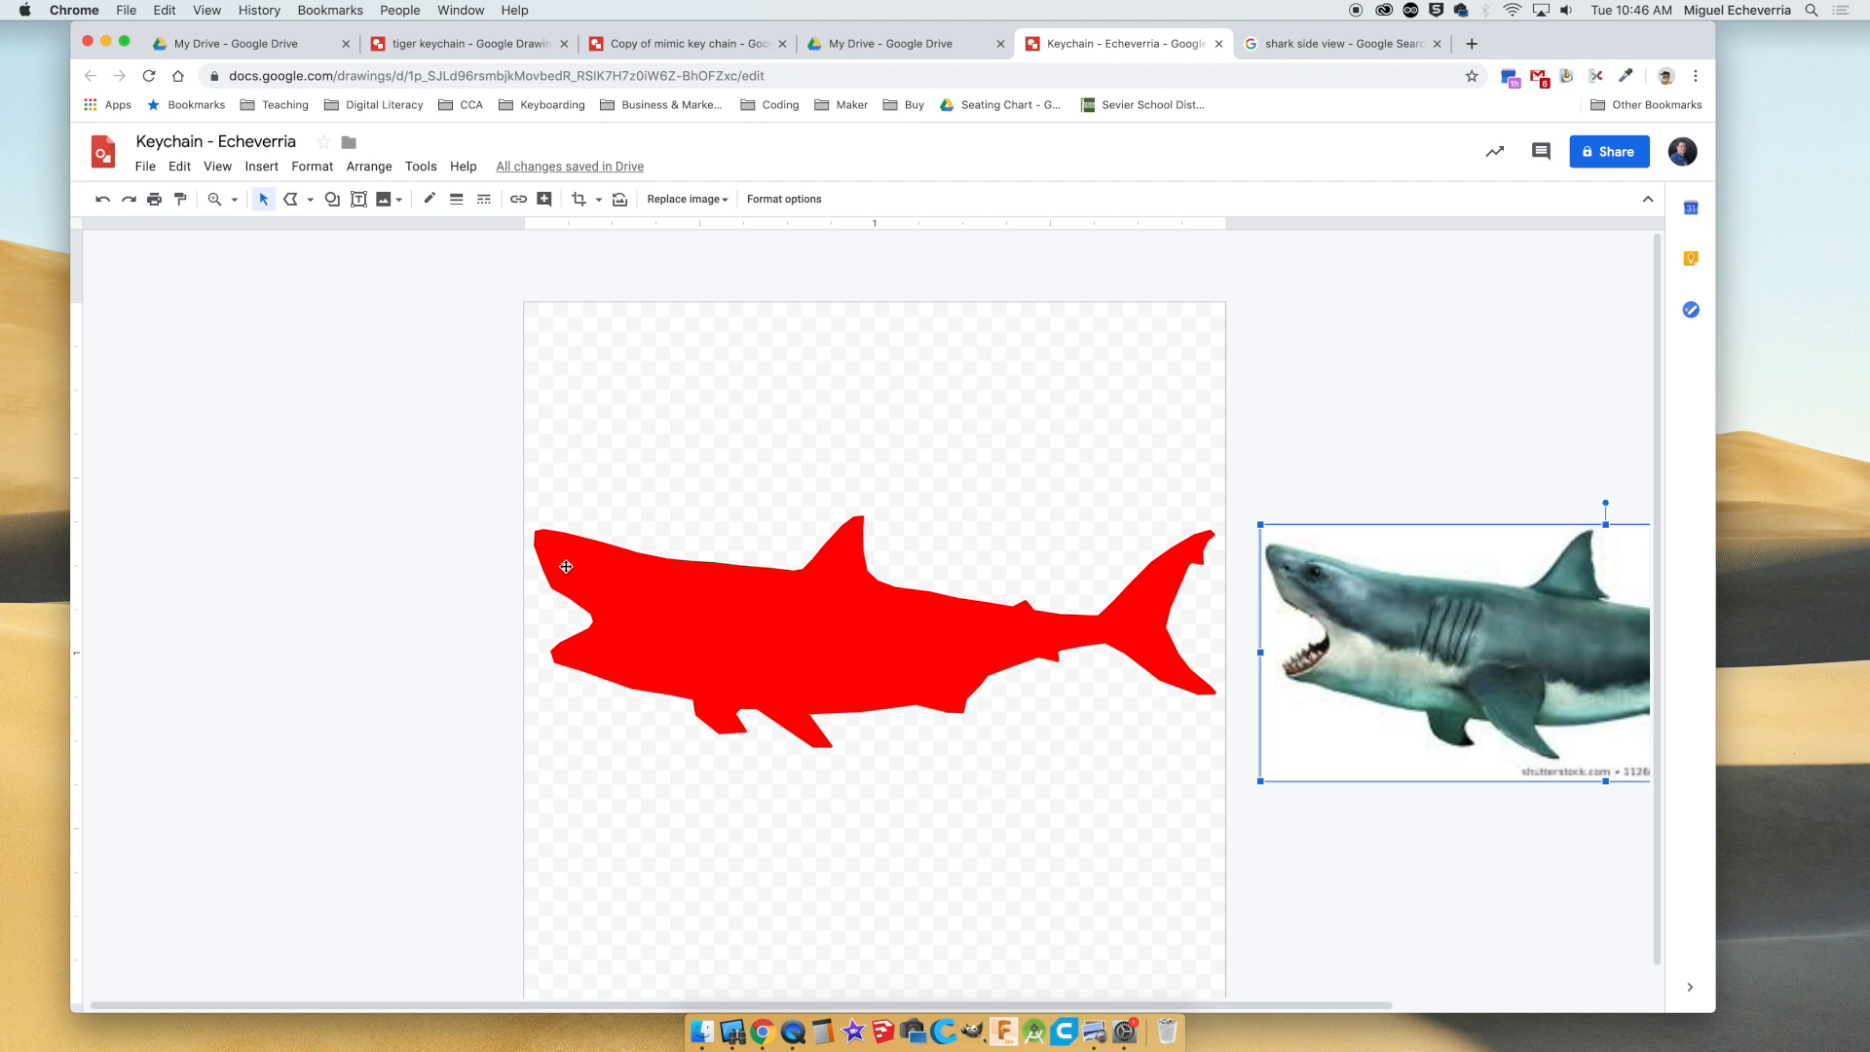
Draw a small circle on the red shark's head as its eye.
{"action": "left_click", "coordinate": [332, 198]}
{"action": "mouse_move", "coordinate": [424, 237]}
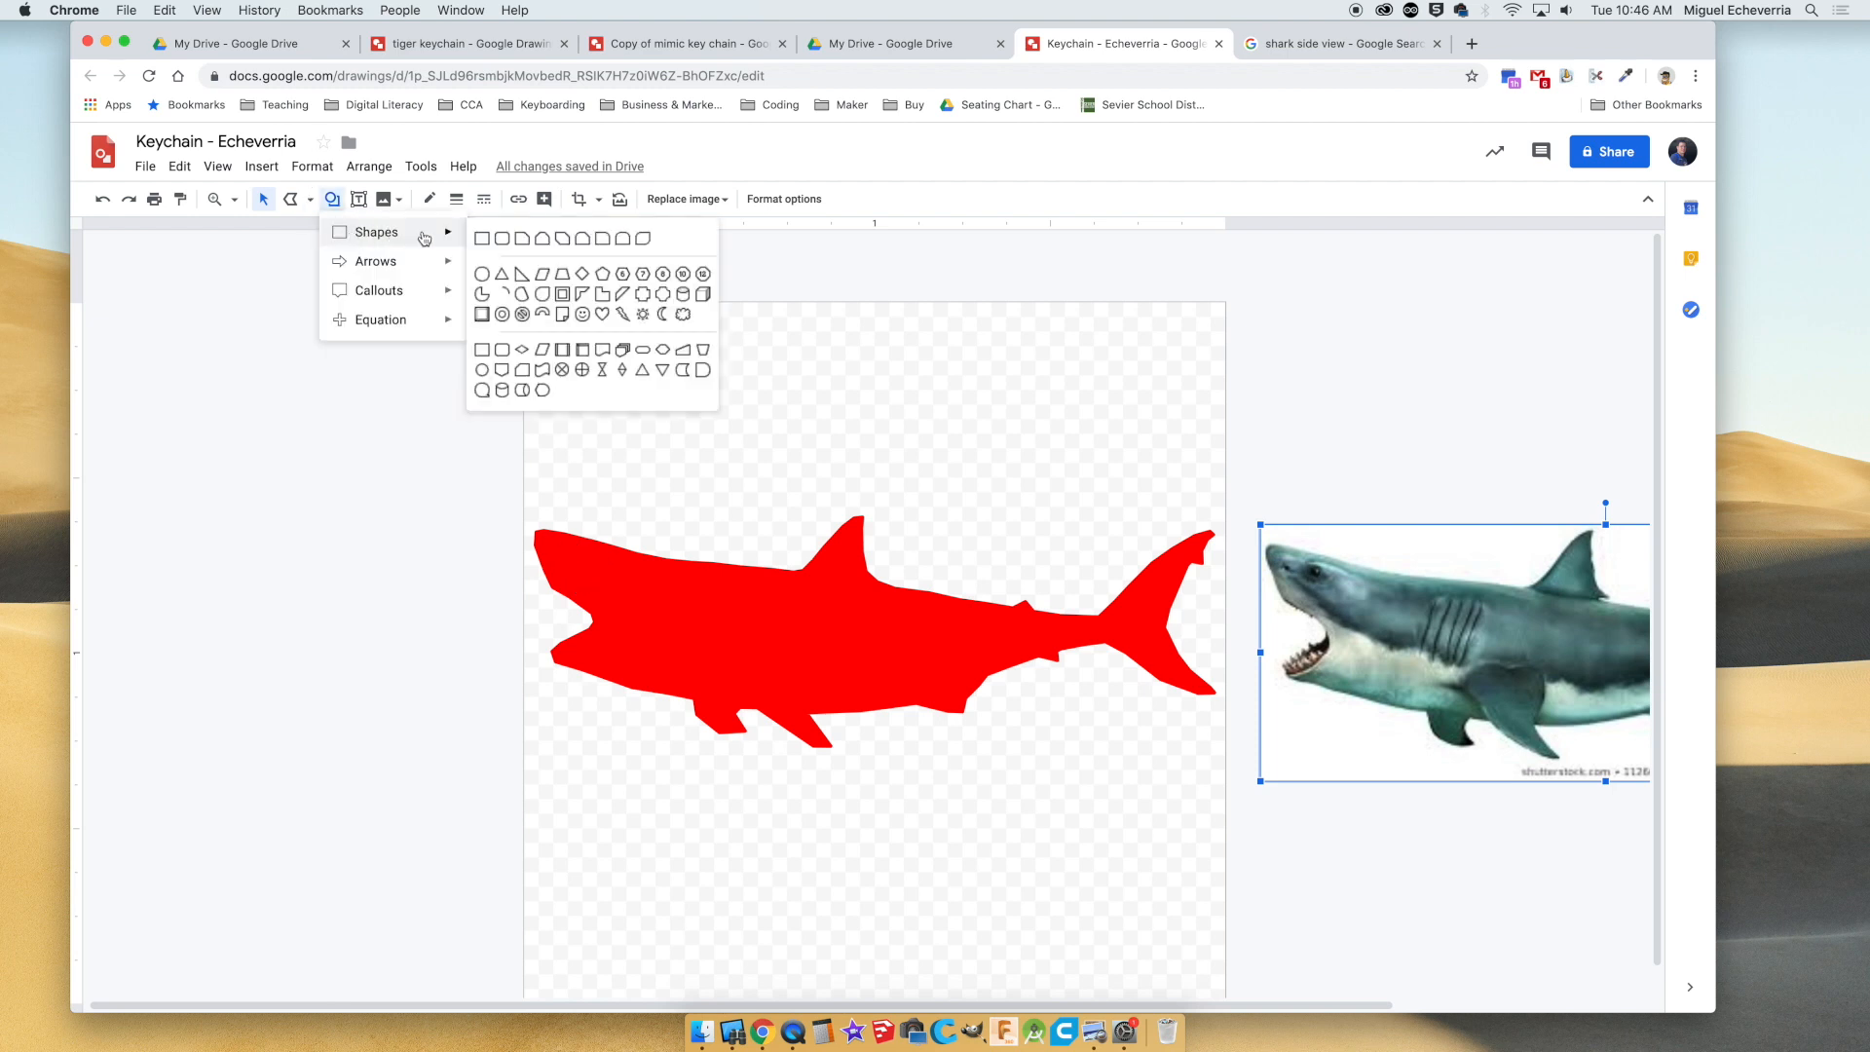
{"action": "left_click", "coordinate": [482, 274]}
{"action": "left_click_drag", "start_coordinate": [564, 543], "coordinate": [611, 589]}
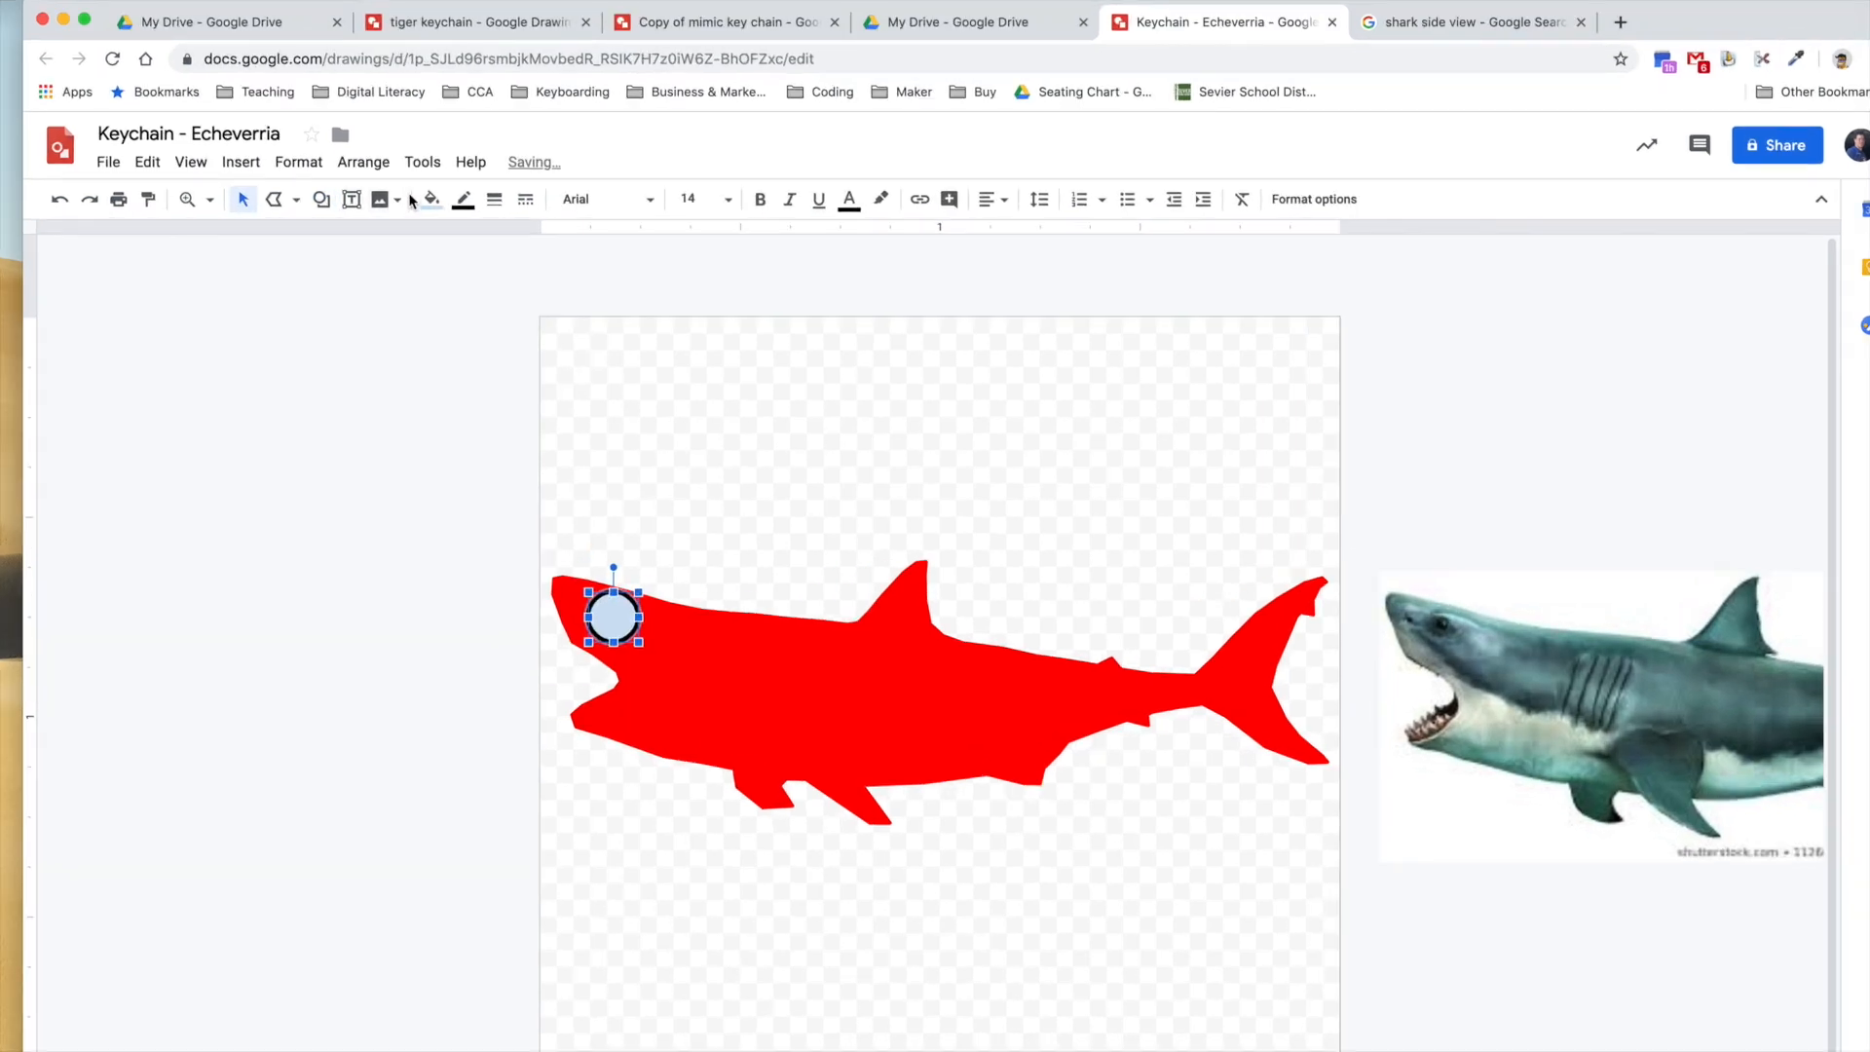
Set both the fill and the border of the eye circle to yellow.
{"action": "left_click", "coordinate": [429, 199]}
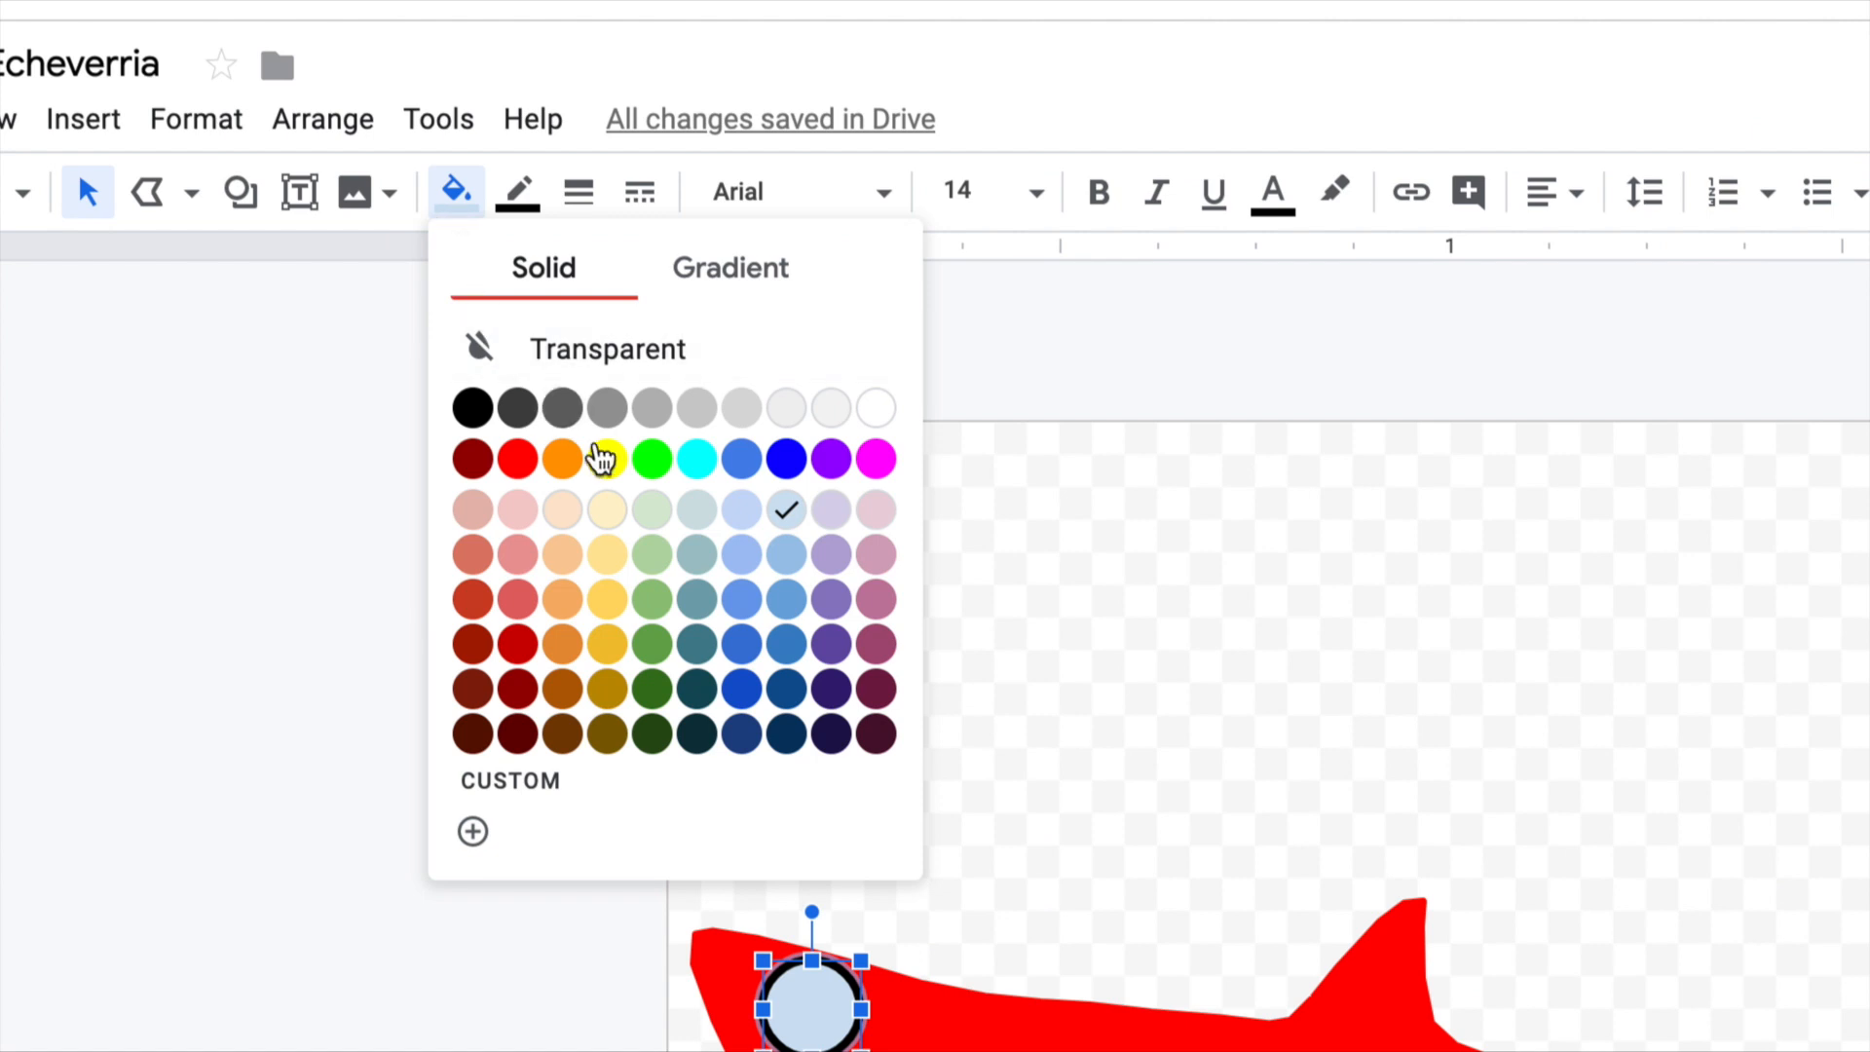
{"action": "left_click", "coordinate": [607, 459]}
{"action": "left_click", "coordinate": [517, 192]}
{"action": "left_click", "coordinate": [667, 385]}
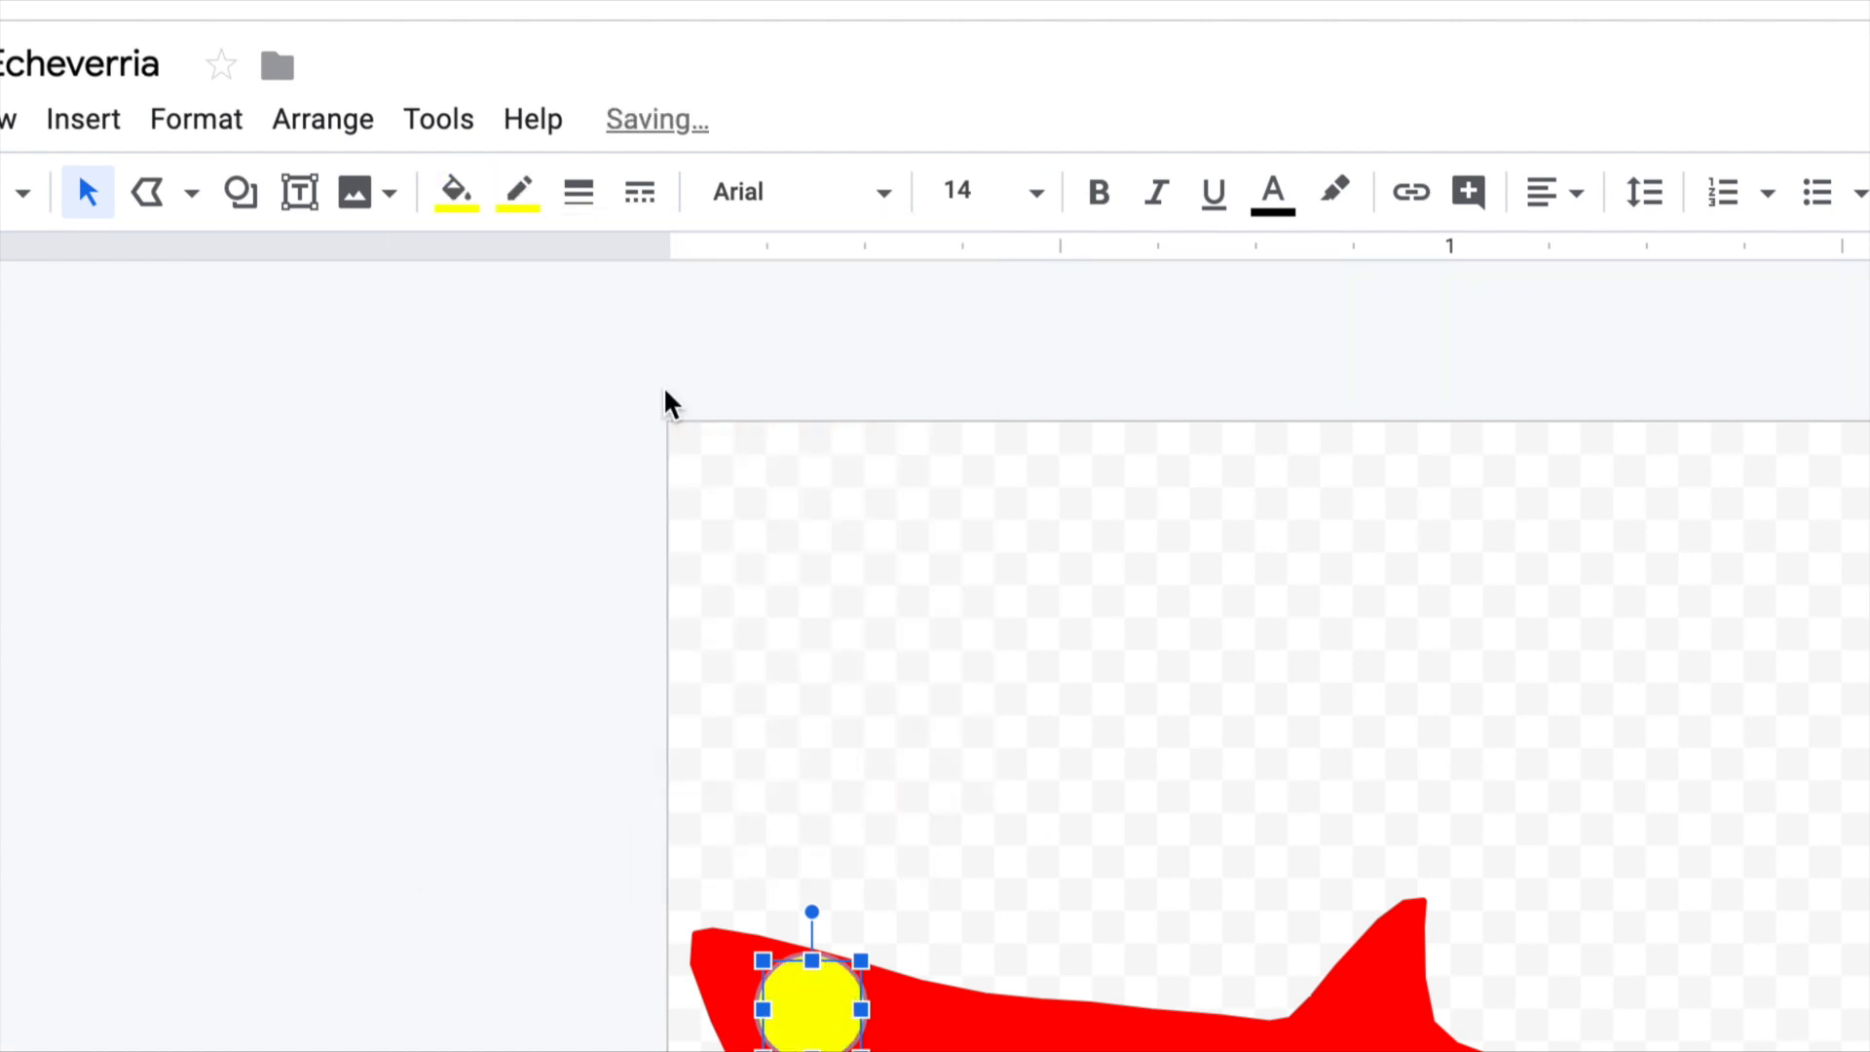
{"action": "left_click", "coordinate": [812, 1051]}
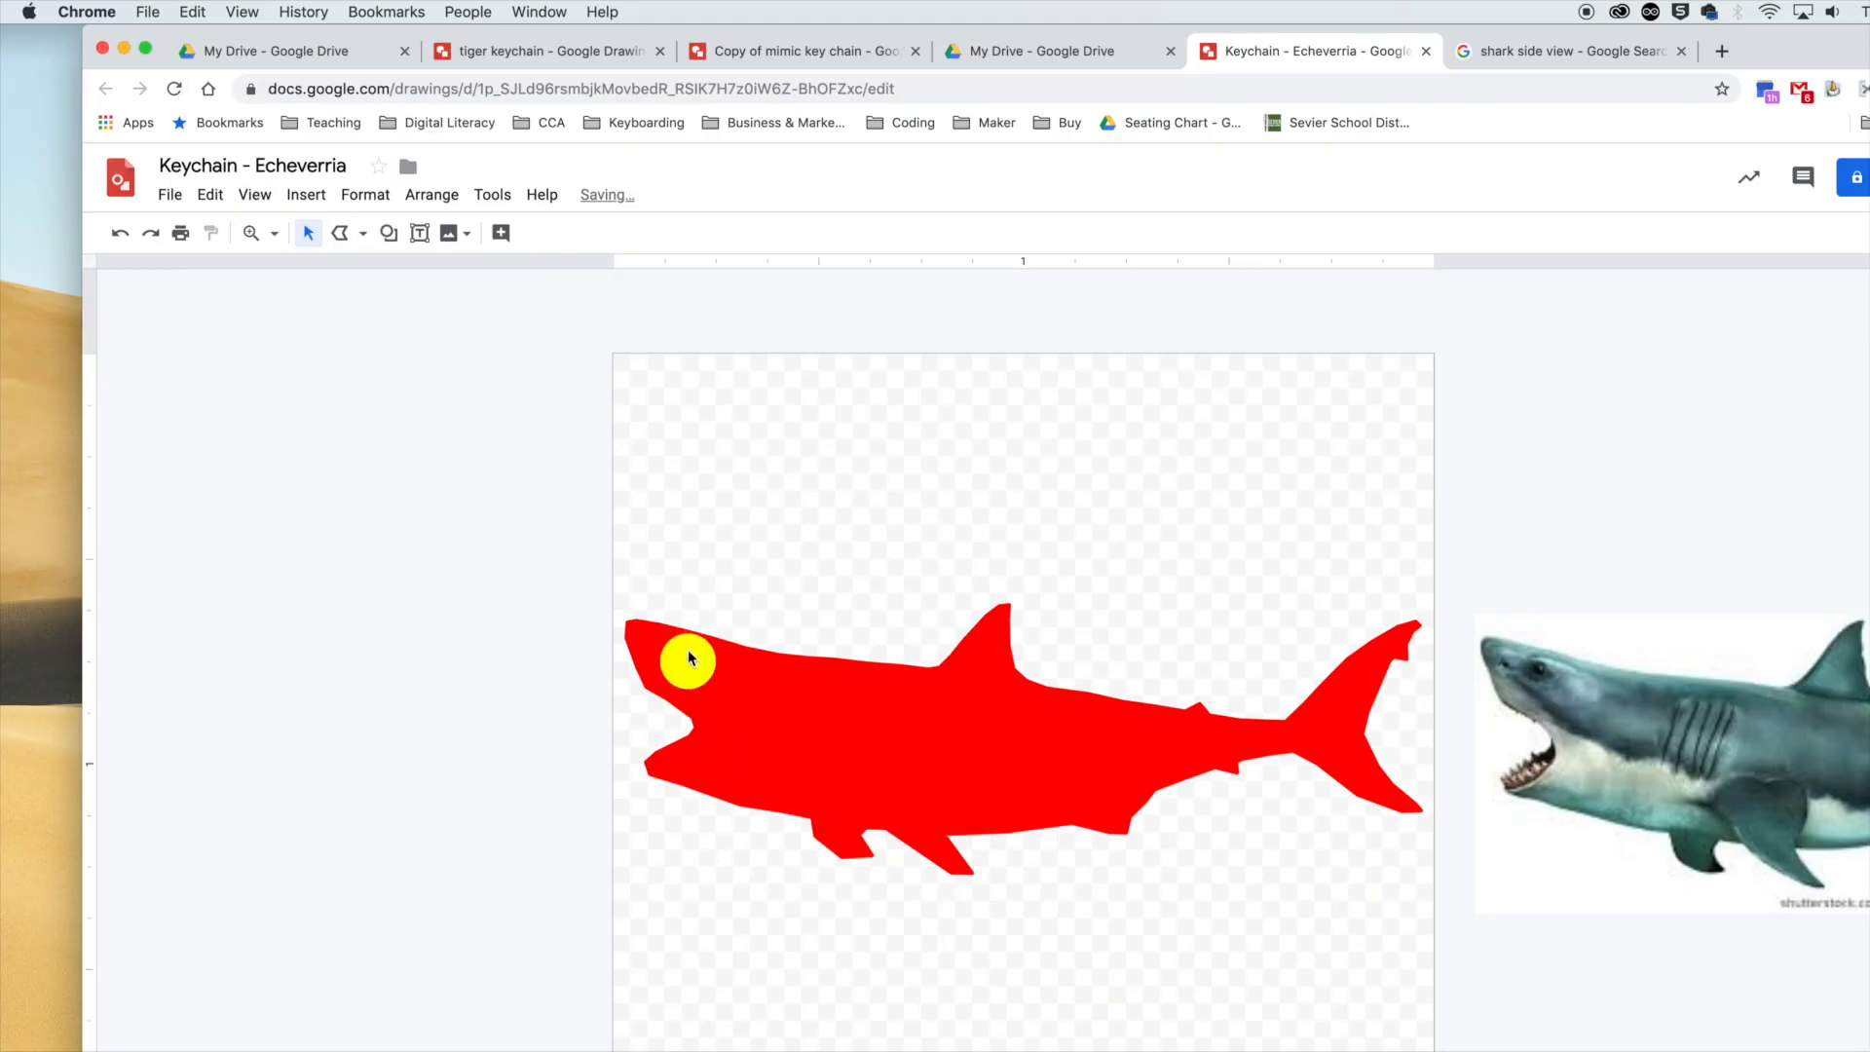
{"action": "left_click", "coordinate": [688, 658]}
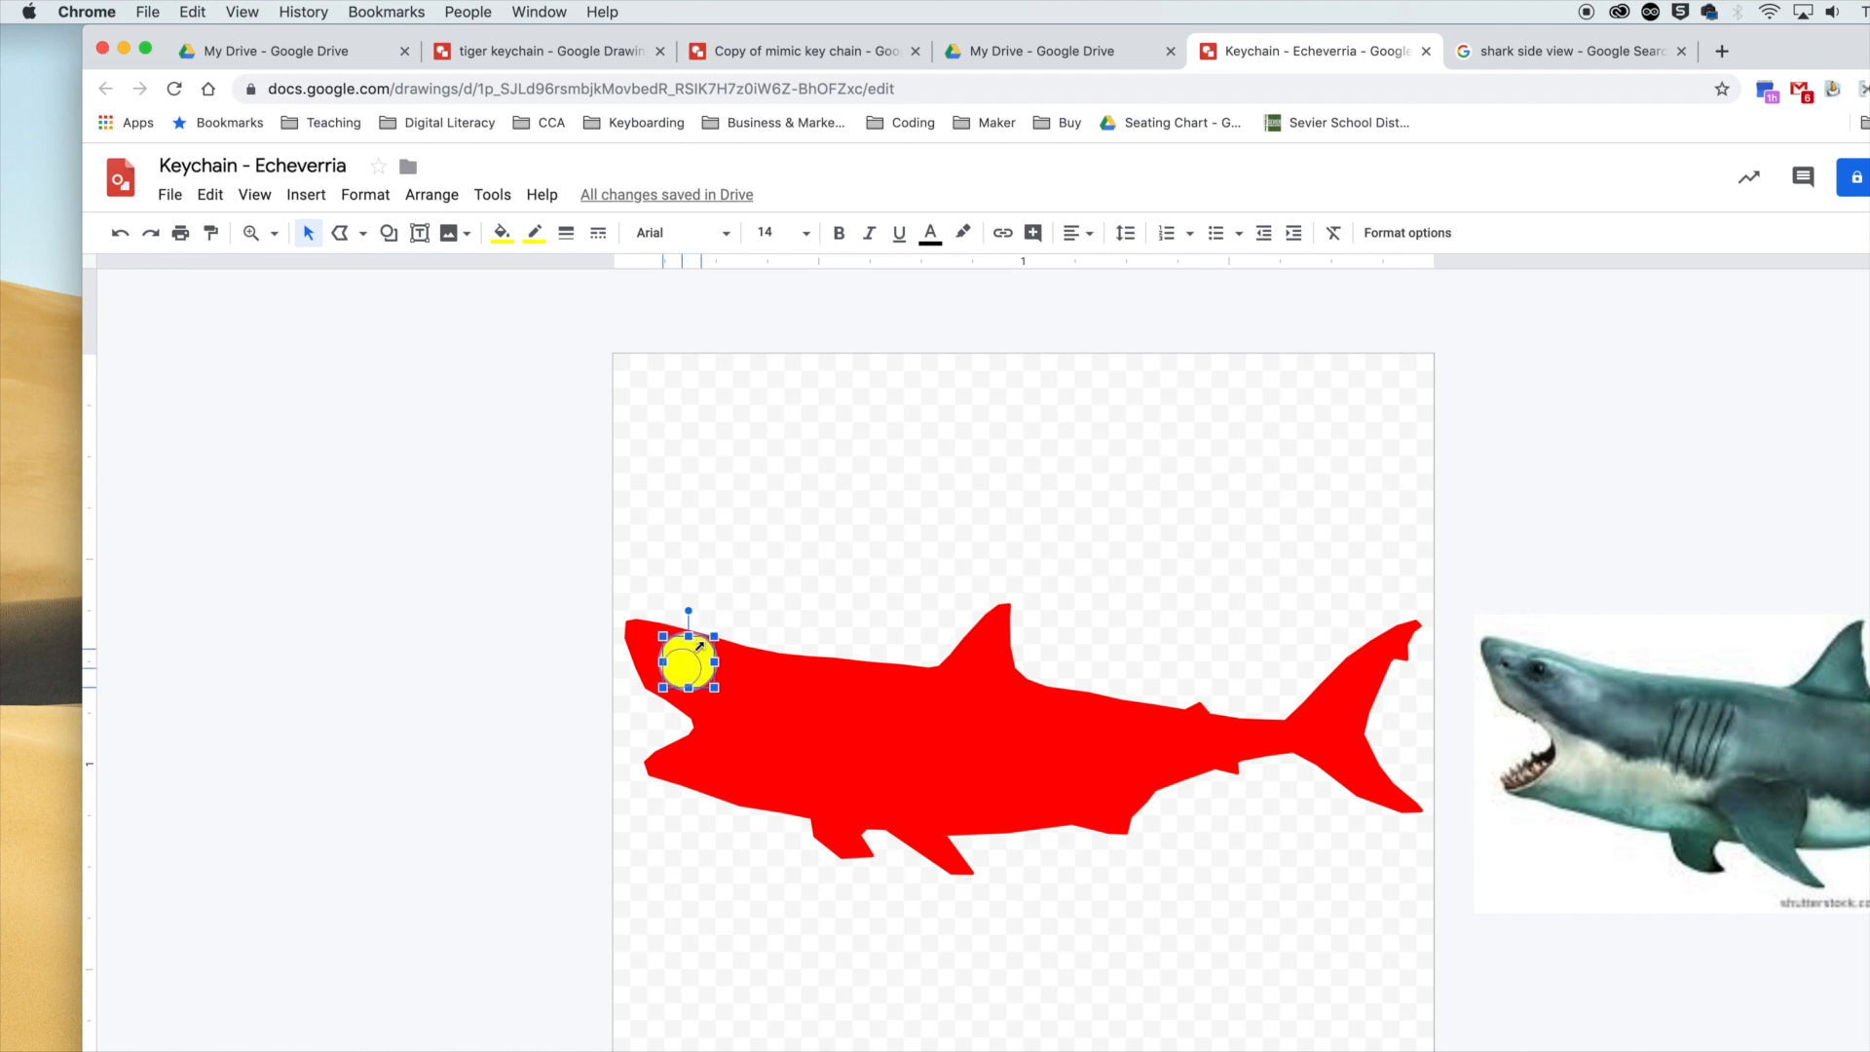
{"action": "left_click", "coordinate": [826, 634]}
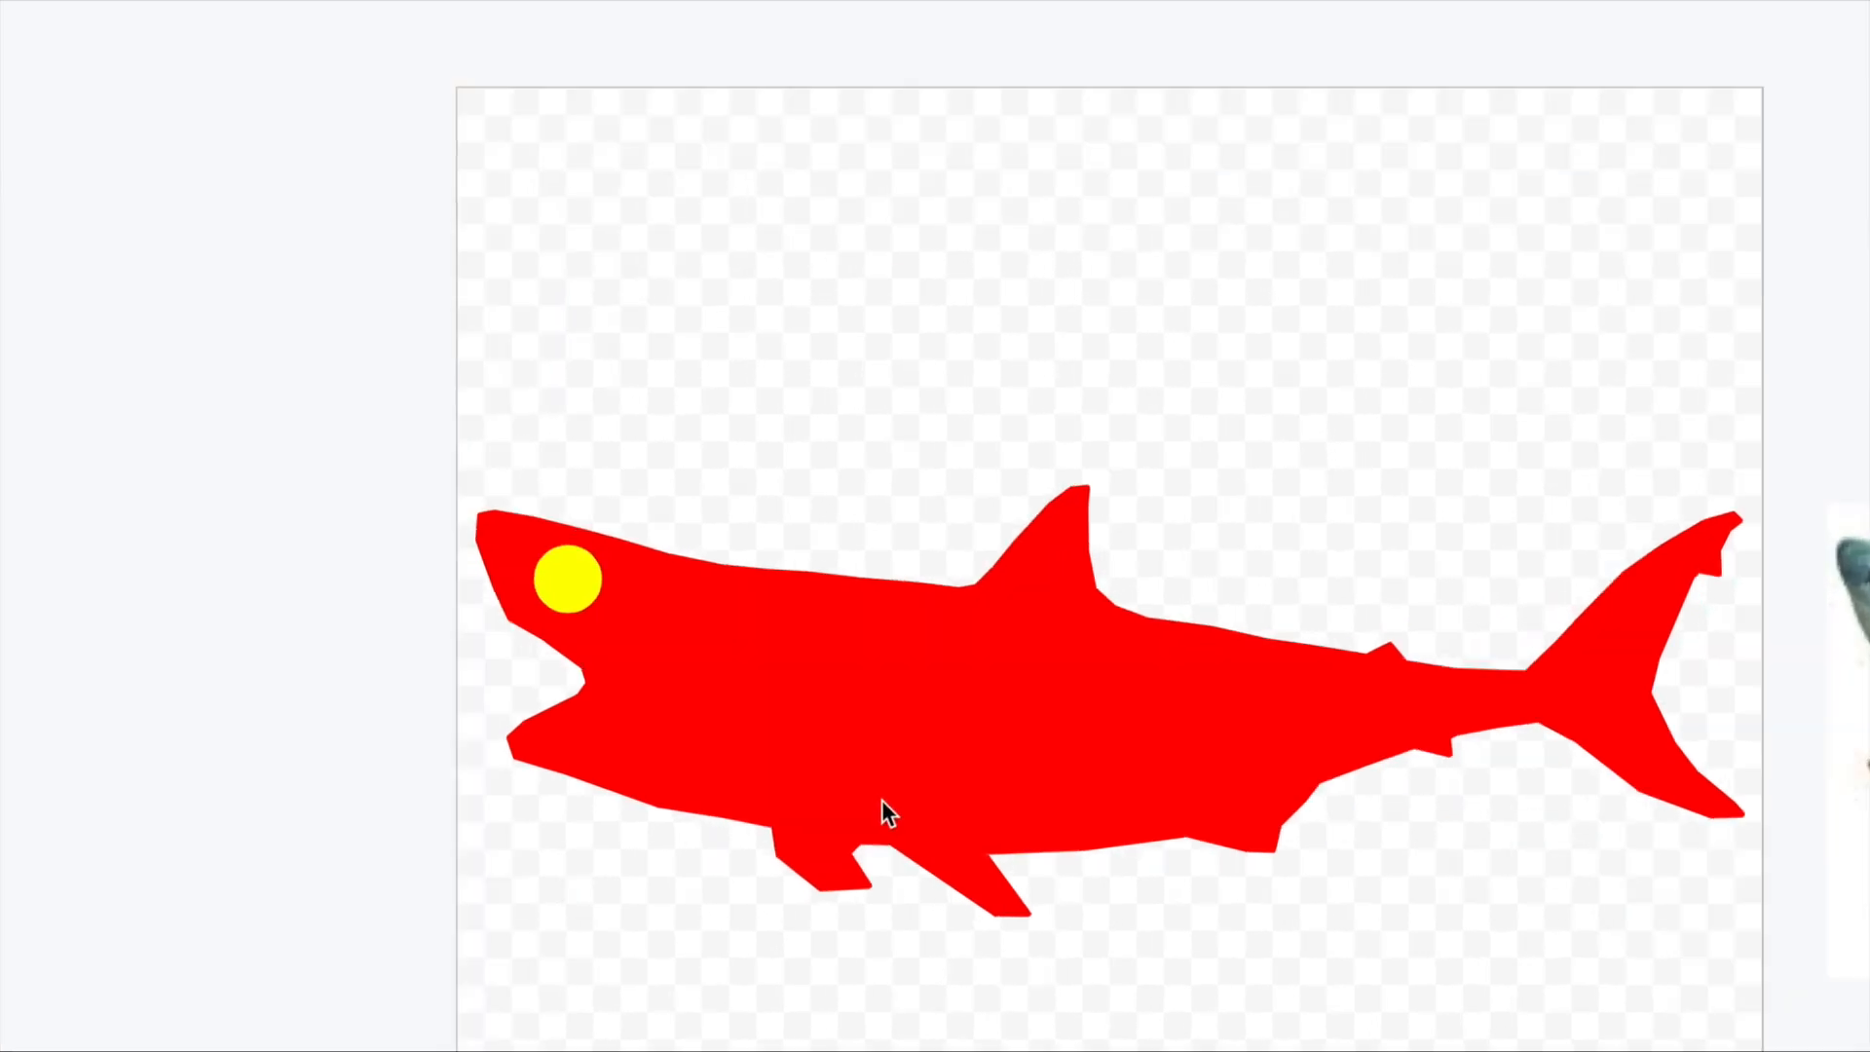
Slightly adjust the size and position of the yellow eye circle on the shark's head.
{"action": "left_click", "coordinate": [561, 577]}
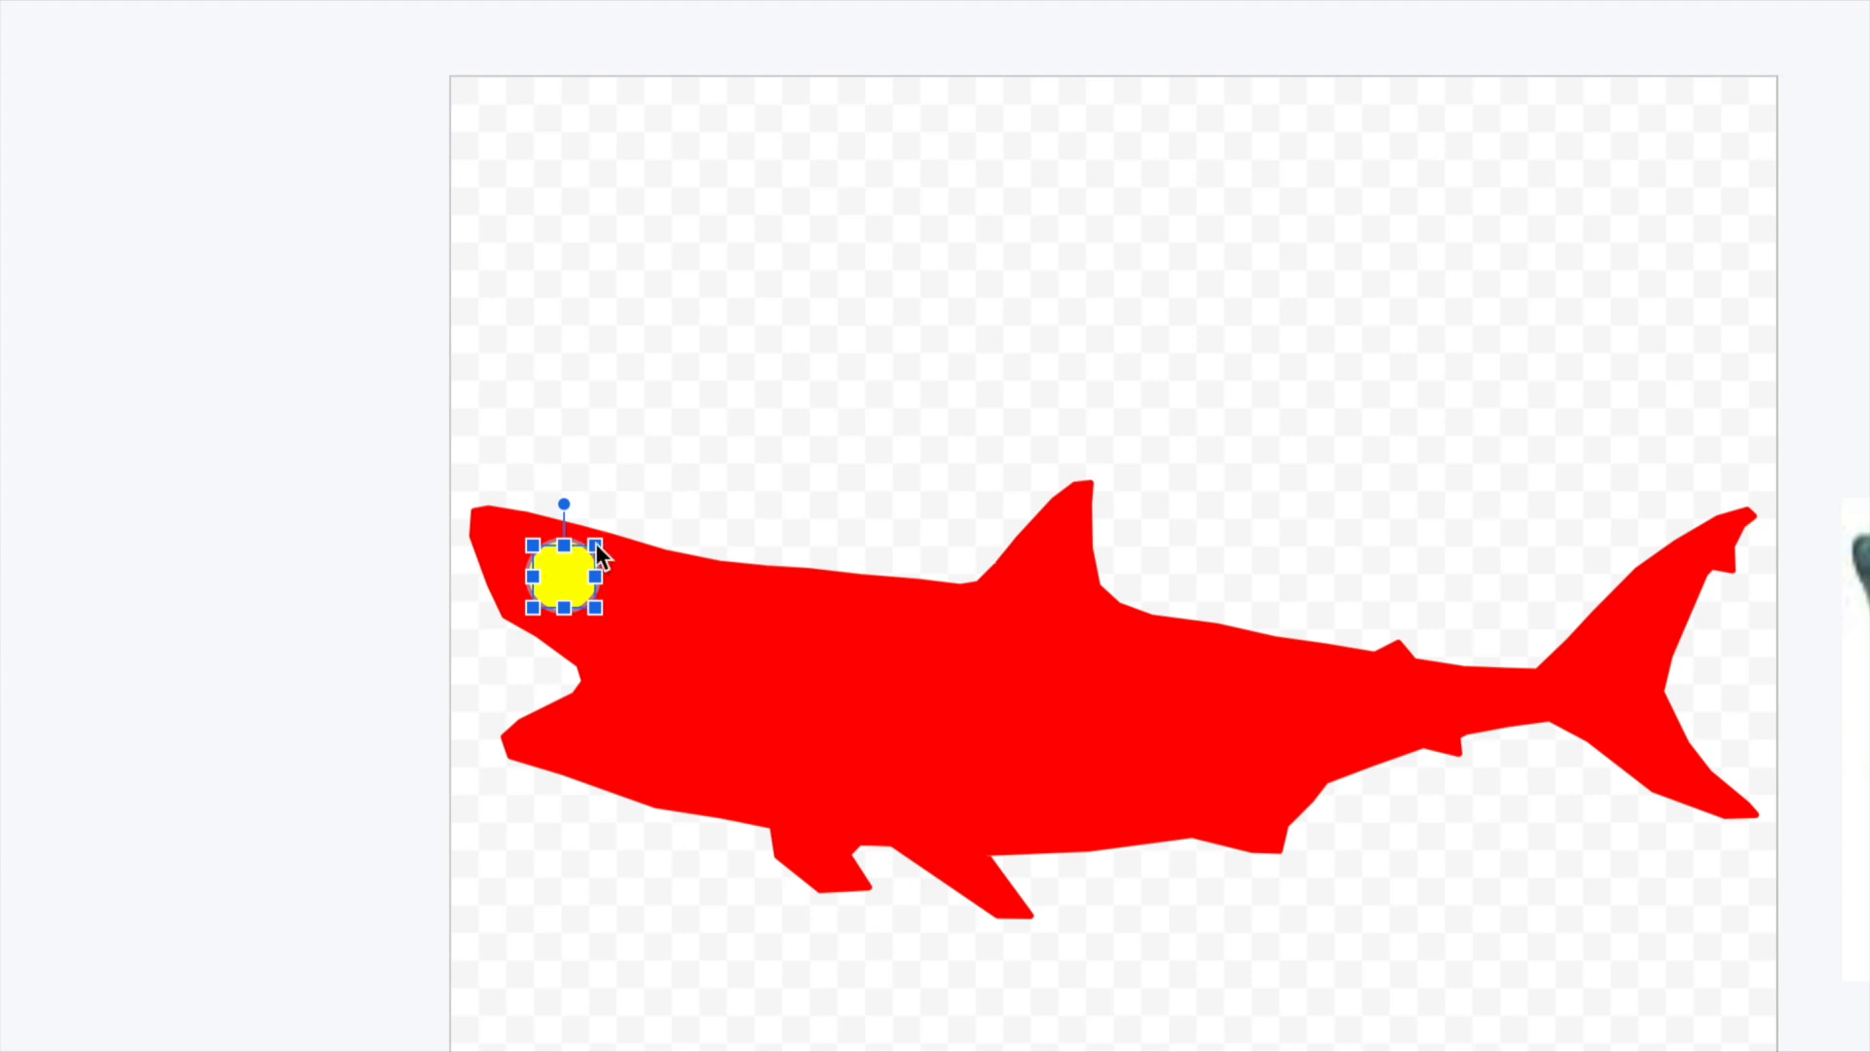
{"action": "left_click_drag", "start_coordinate": [591, 549], "coordinate": [566, 573]}
{"action": "left_click", "coordinate": [690, 508]}
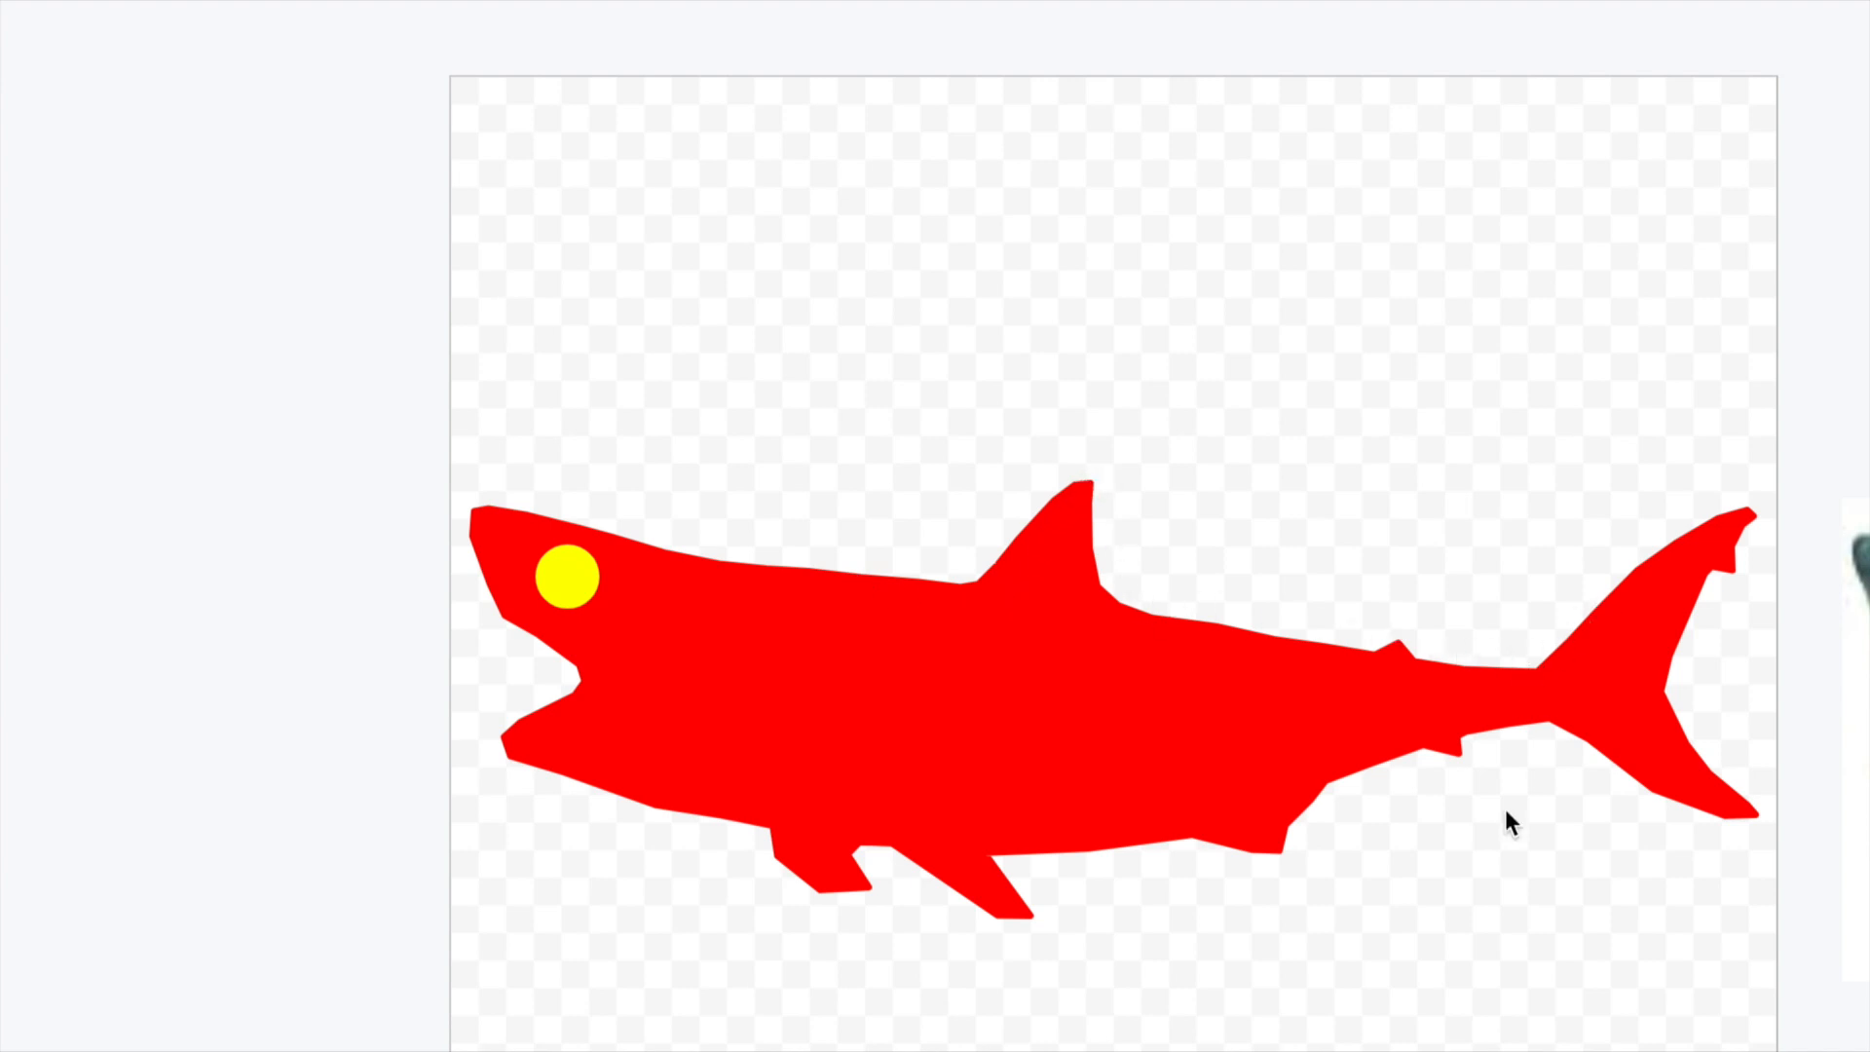
{"action": "left_click", "coordinate": [634, 588]}
{"action": "left_click", "coordinate": [672, 513]}
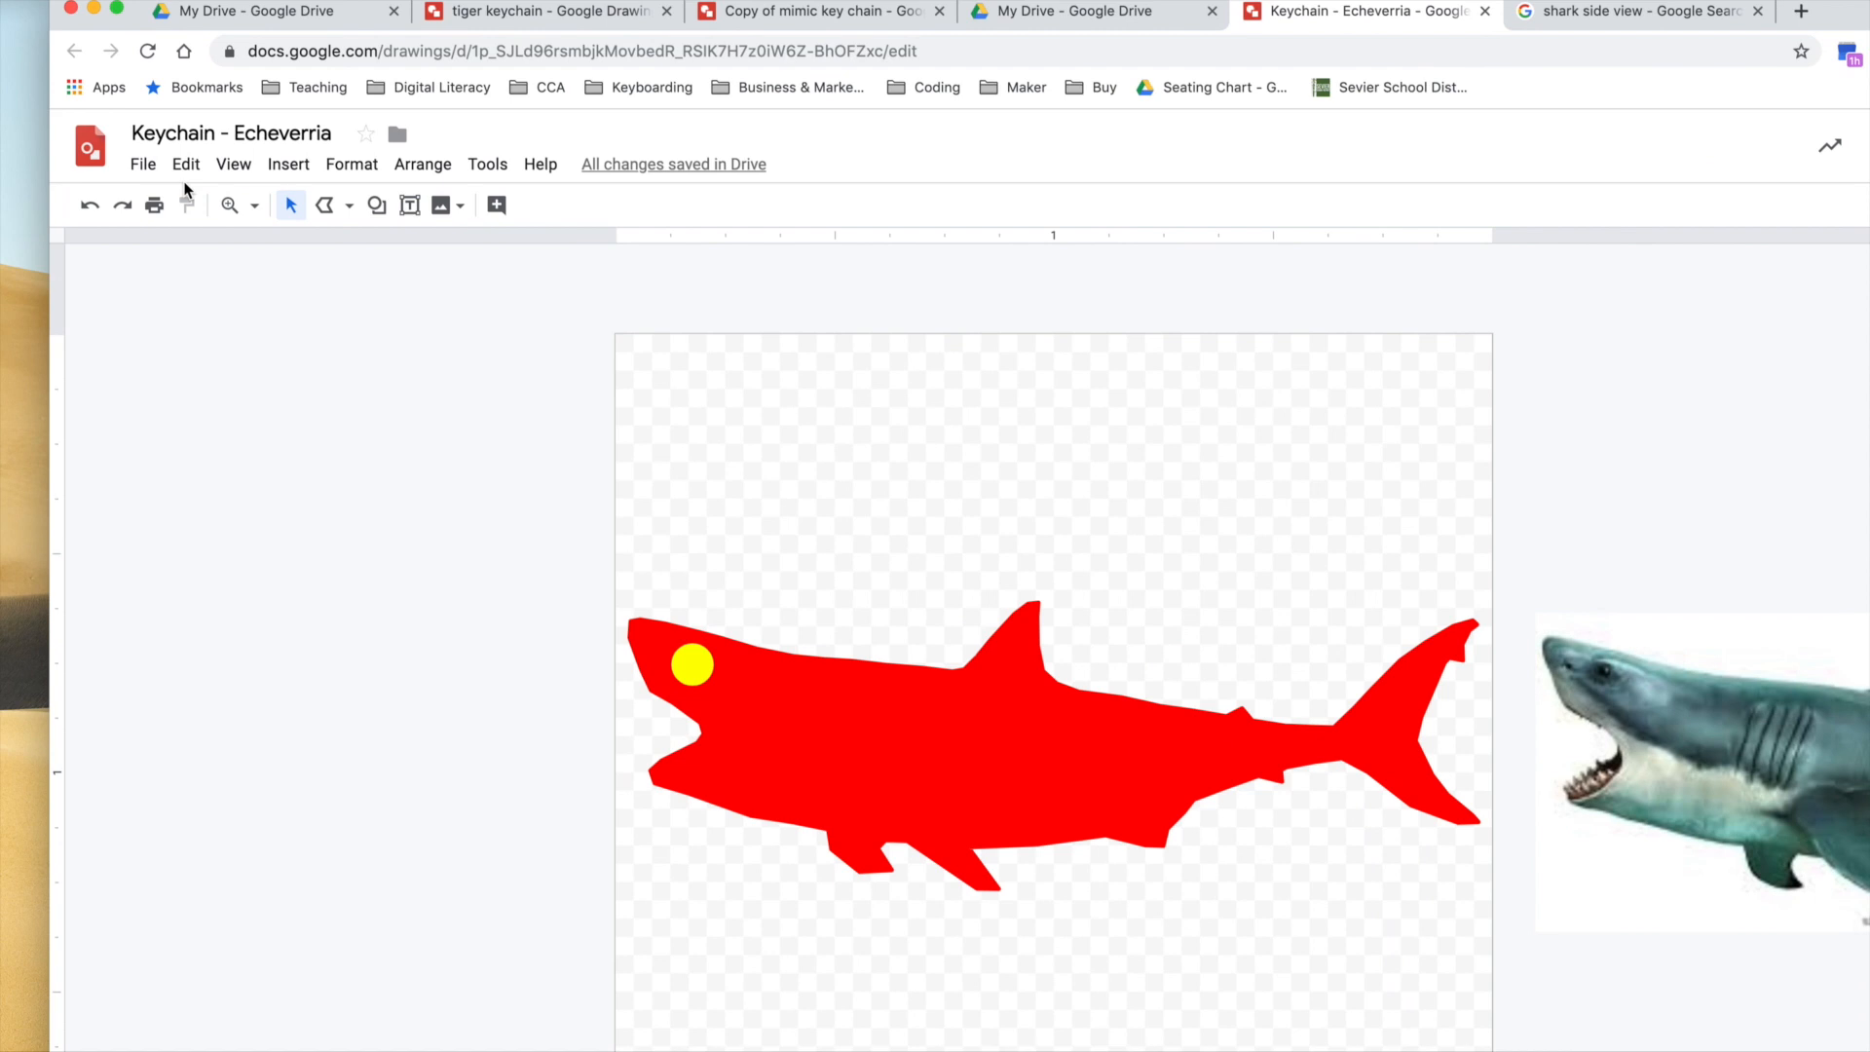
Insert word art reading SHARK and move it onto the middle of the red shark's body.
{"action": "left_click", "coordinate": [280, 160]}
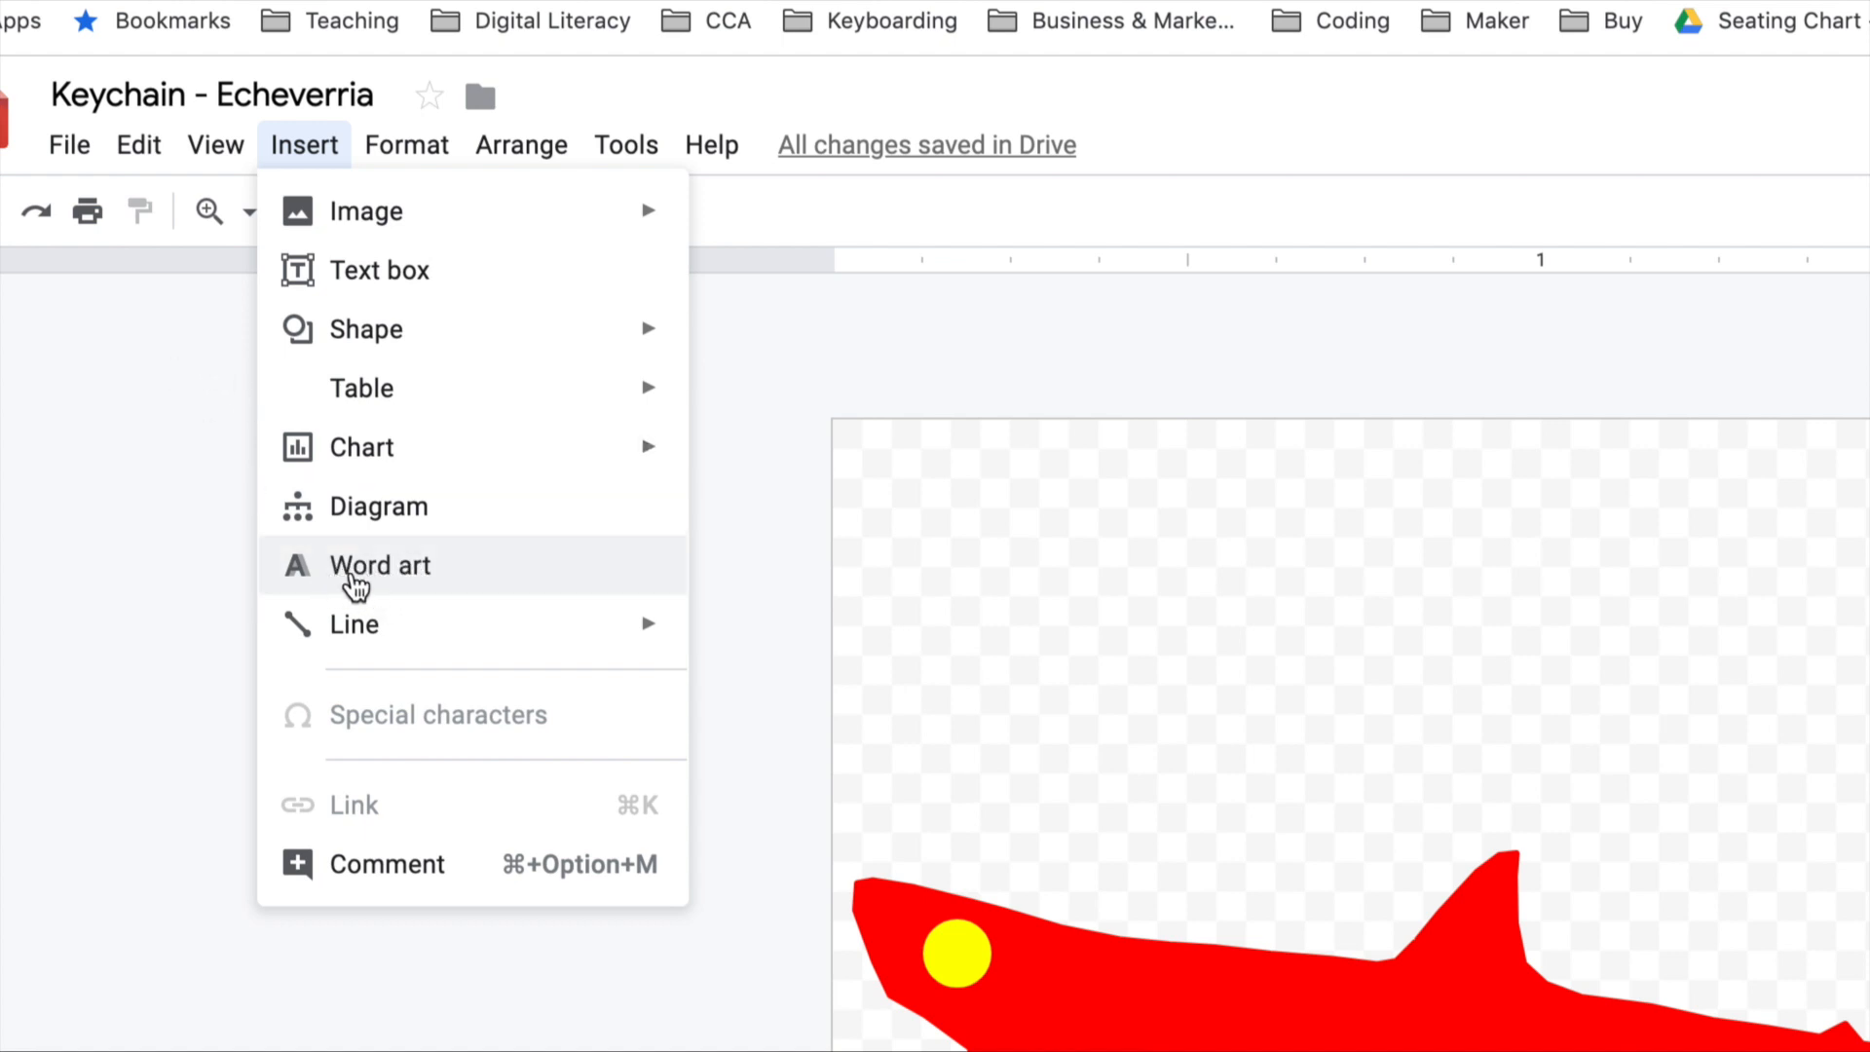
{"action": "left_click", "coordinate": [353, 579]}
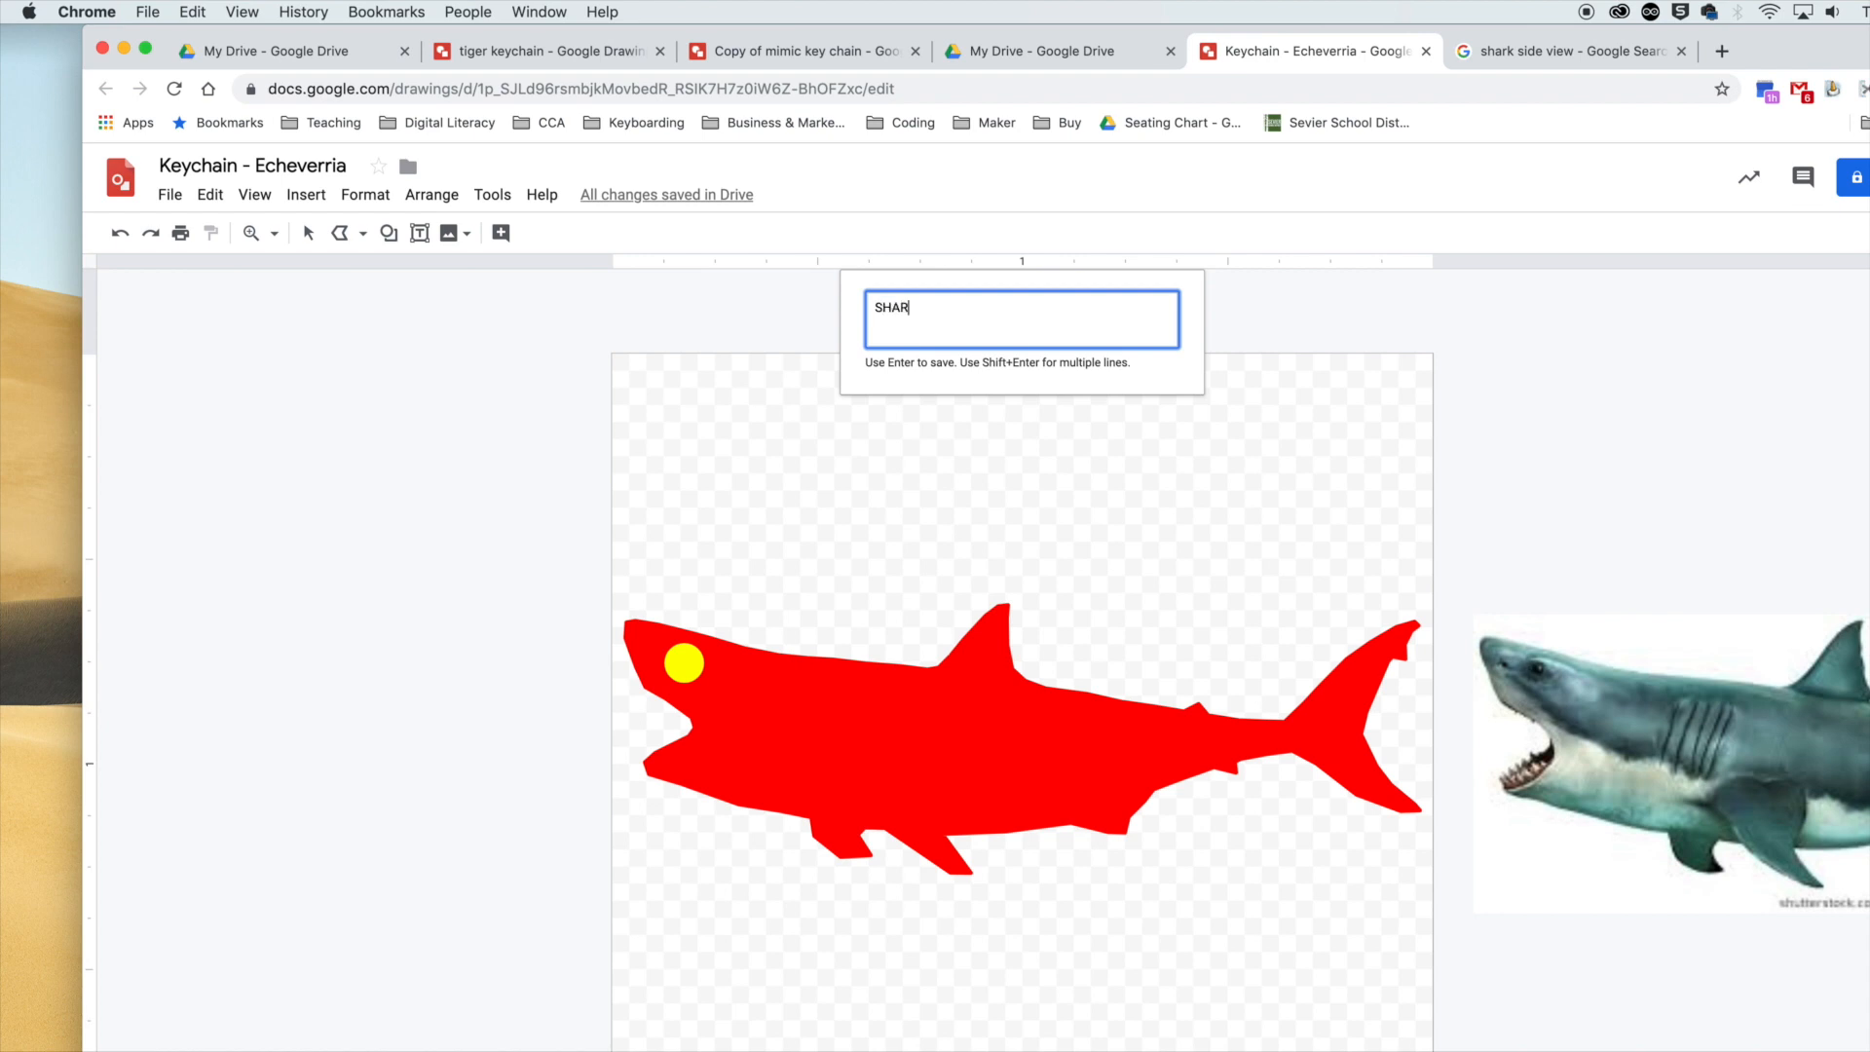
{"action": "key", "text": "Return"}
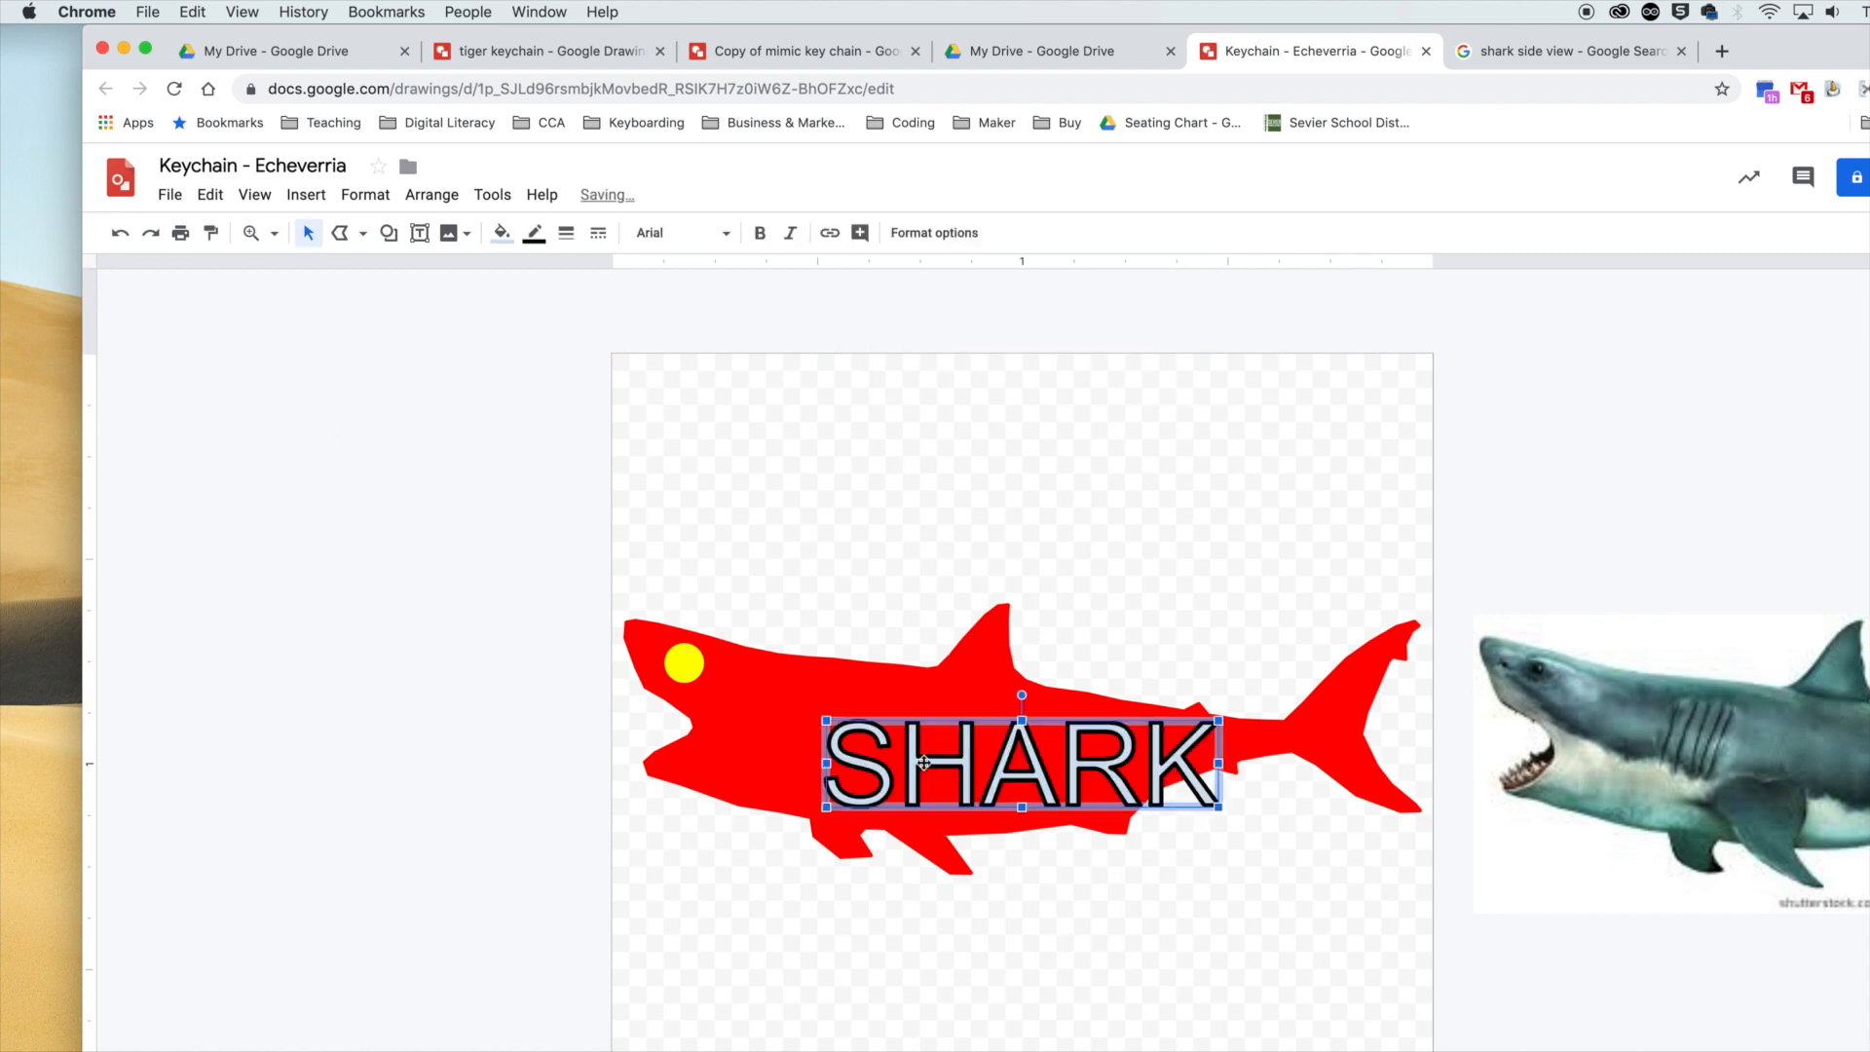
{"action": "left_click_drag", "start_coordinate": [925, 763], "coordinate": [847, 737]}
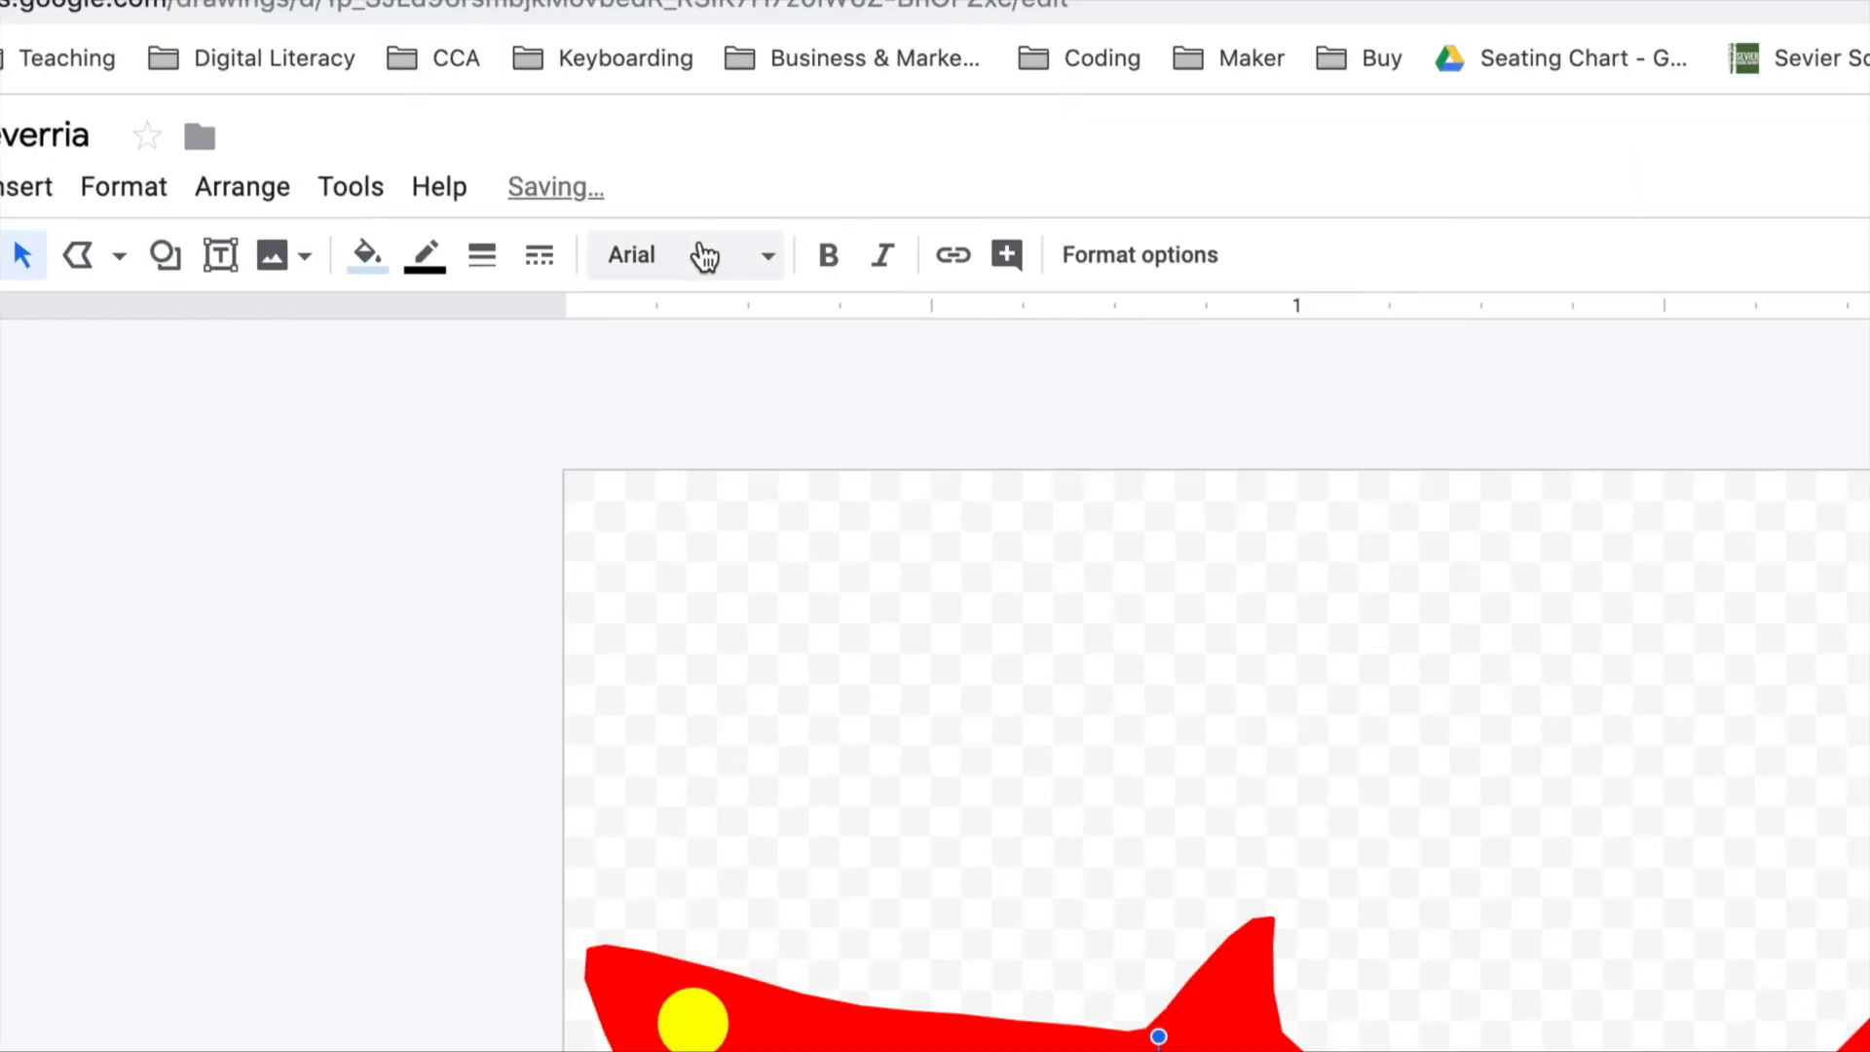
Set the SHARK word art's font to Aladin and make both its fill and border magenta.
{"action": "left_click", "coordinate": [689, 233]}
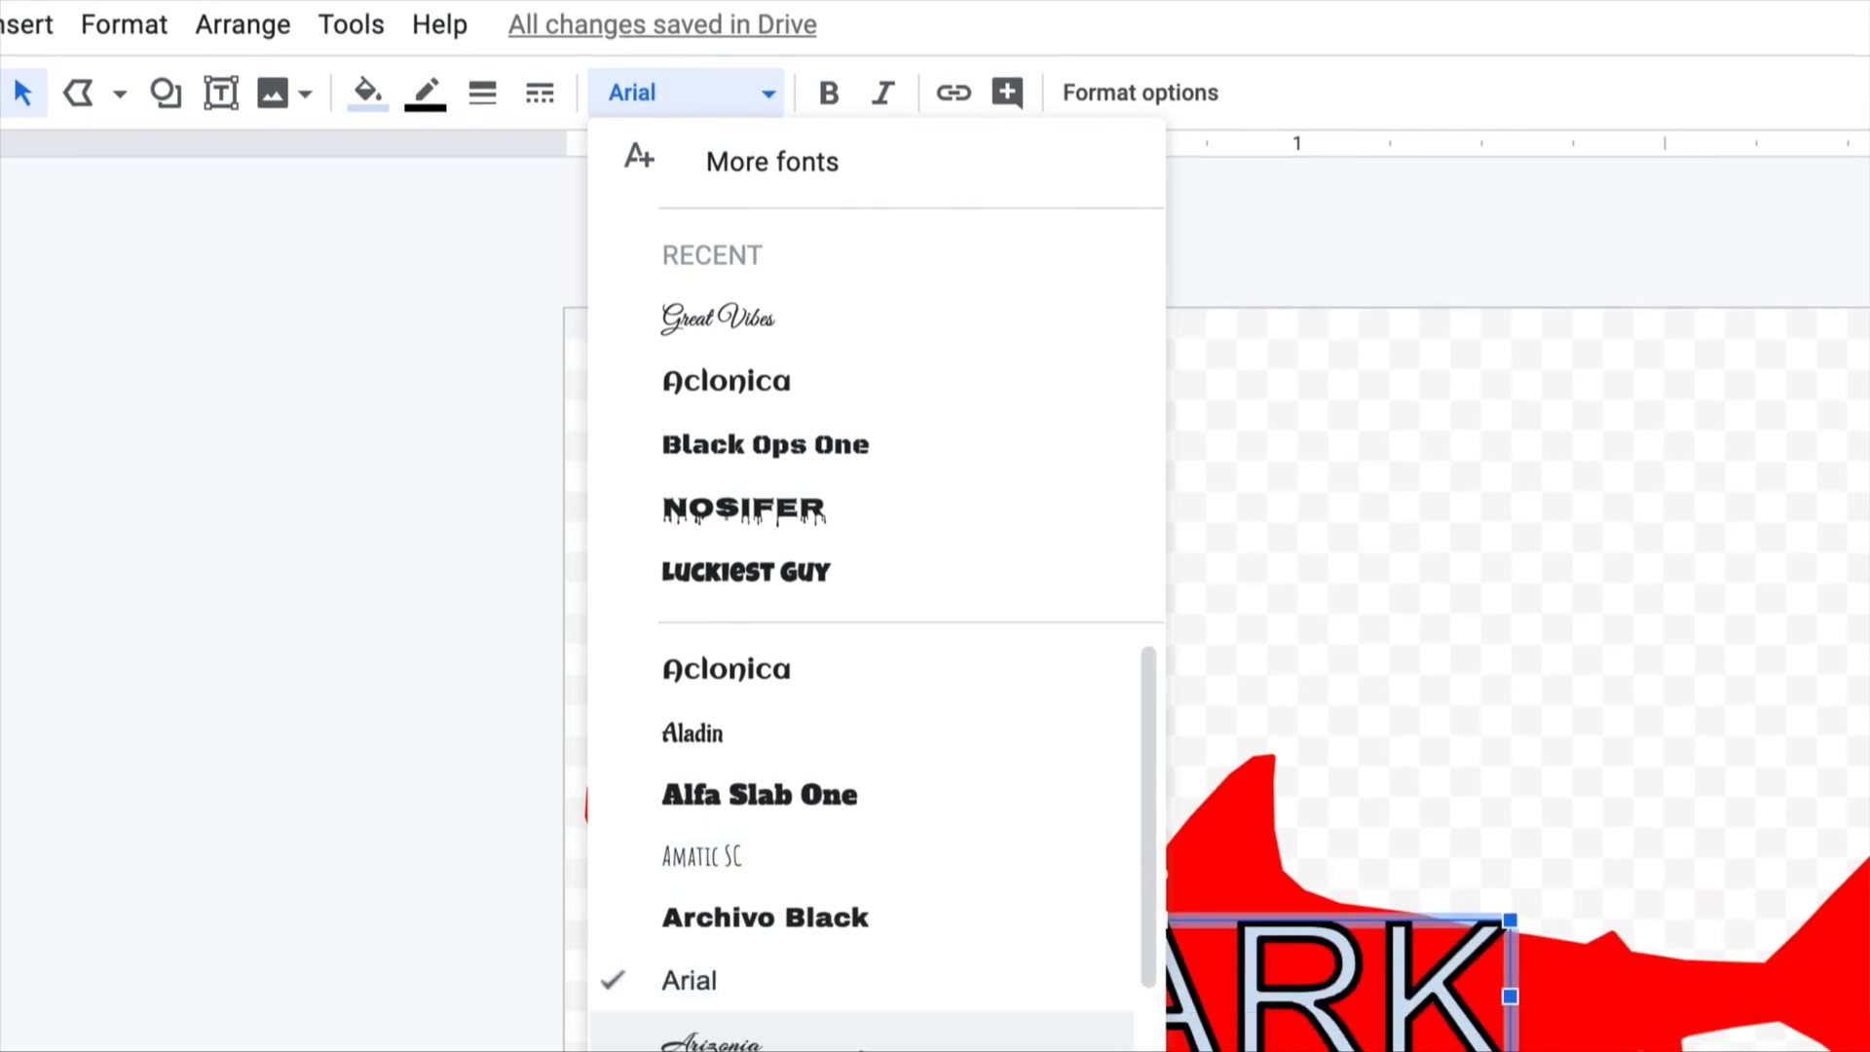
{"action": "left_click", "coordinate": [759, 655]}
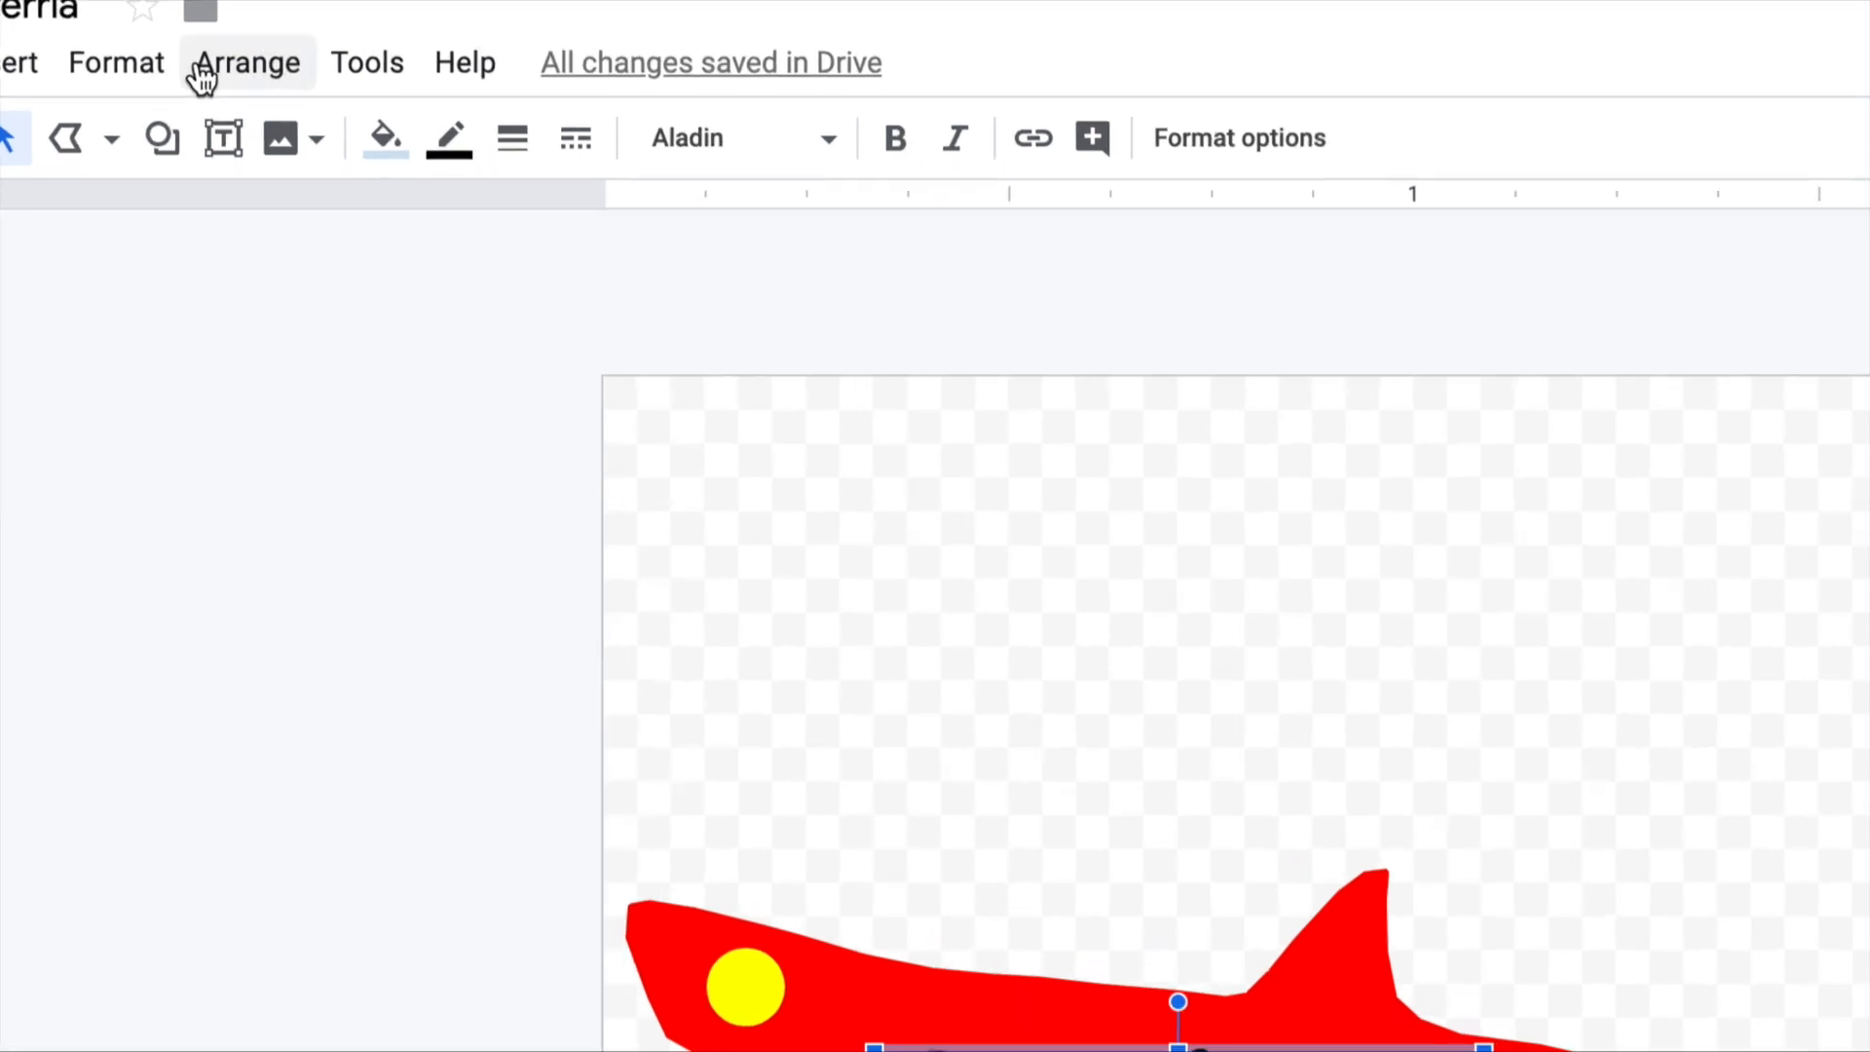
{"action": "left_click", "coordinate": [393, 151]}
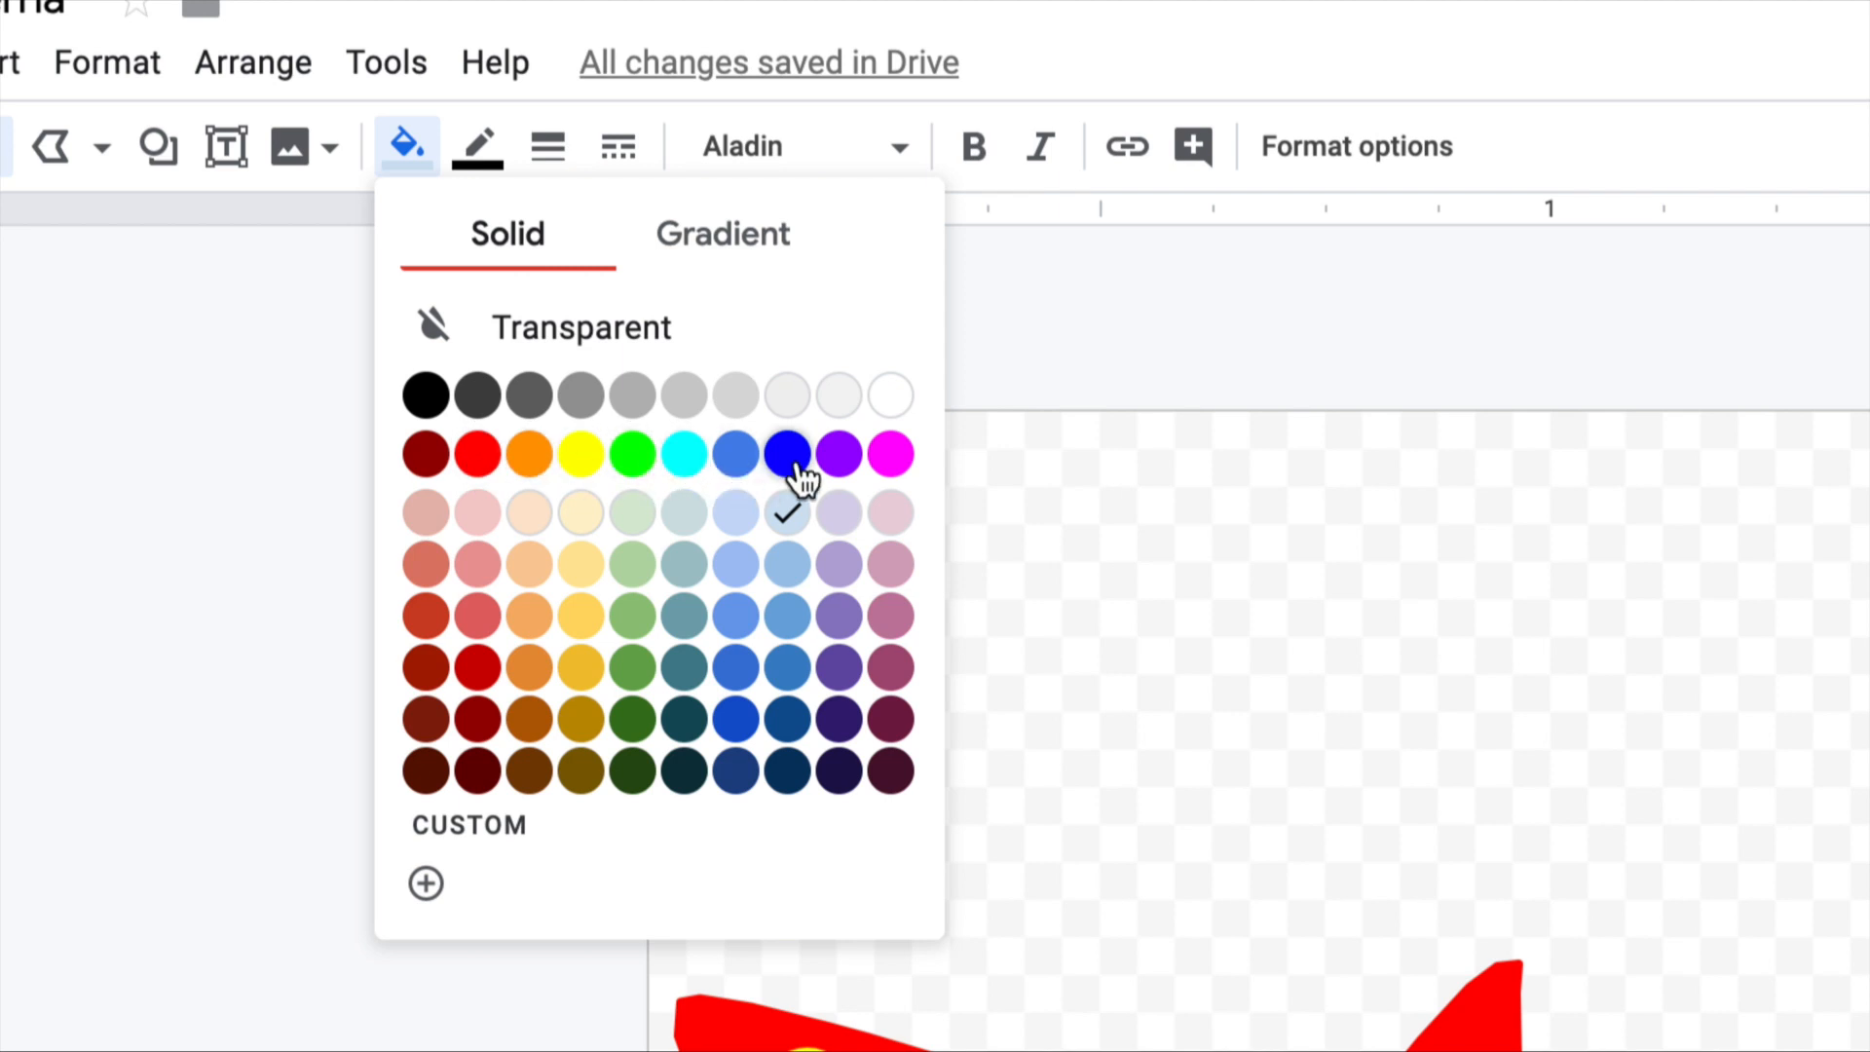
{"action": "left_click", "coordinate": [889, 455]}
{"action": "left_click", "coordinate": [467, 163]}
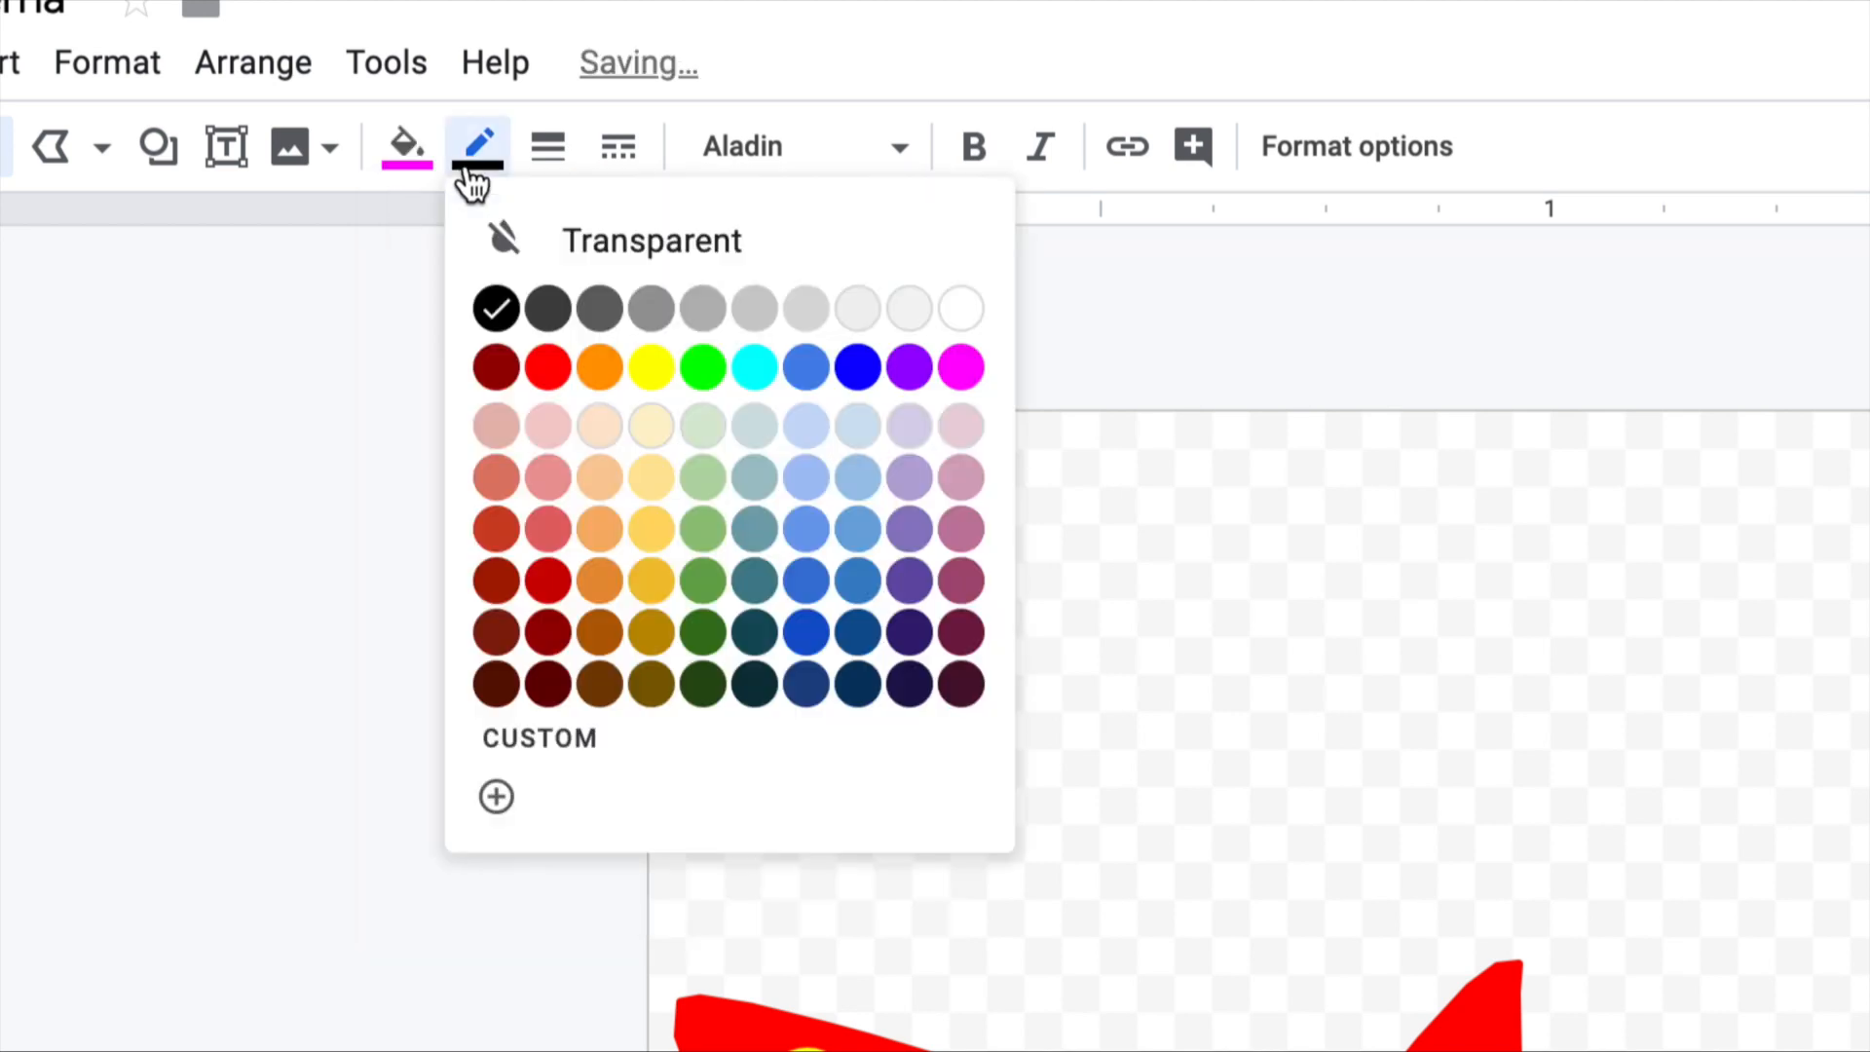
{"action": "left_click", "coordinate": [964, 368]}
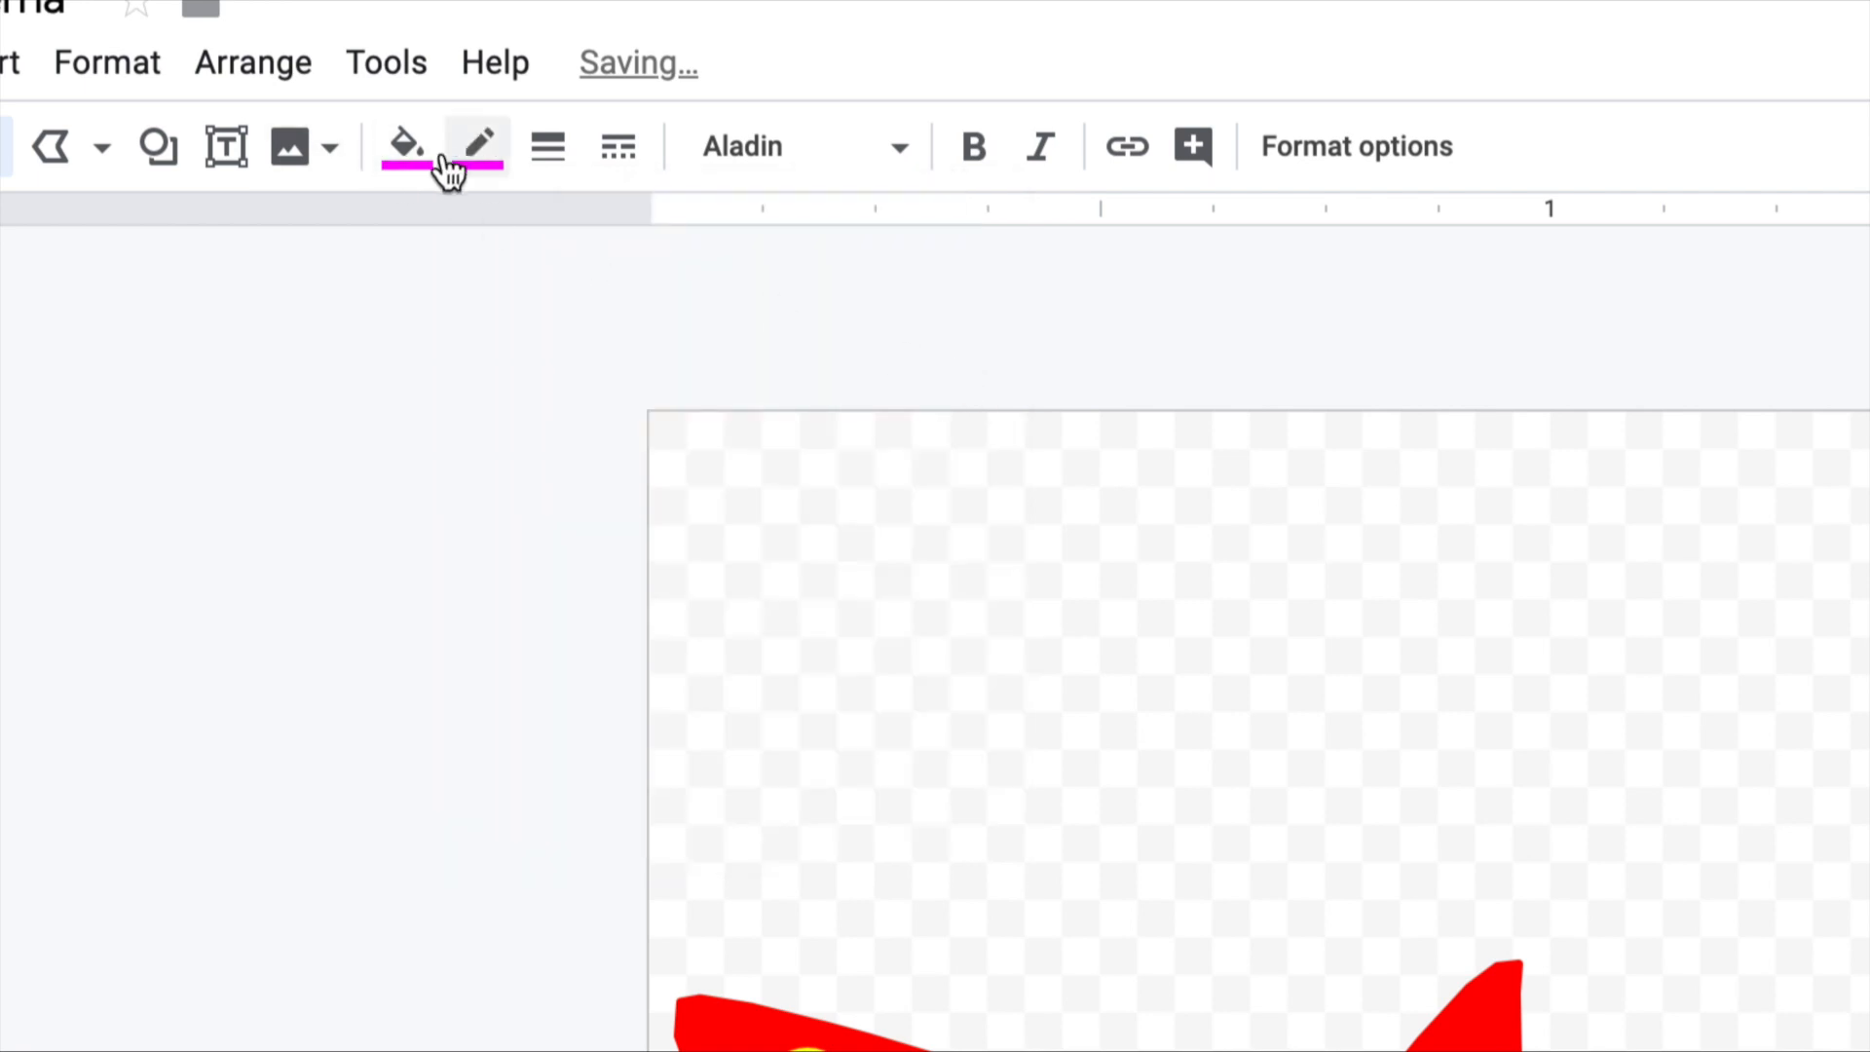
{"action": "left_click", "coordinate": [506, 463]}
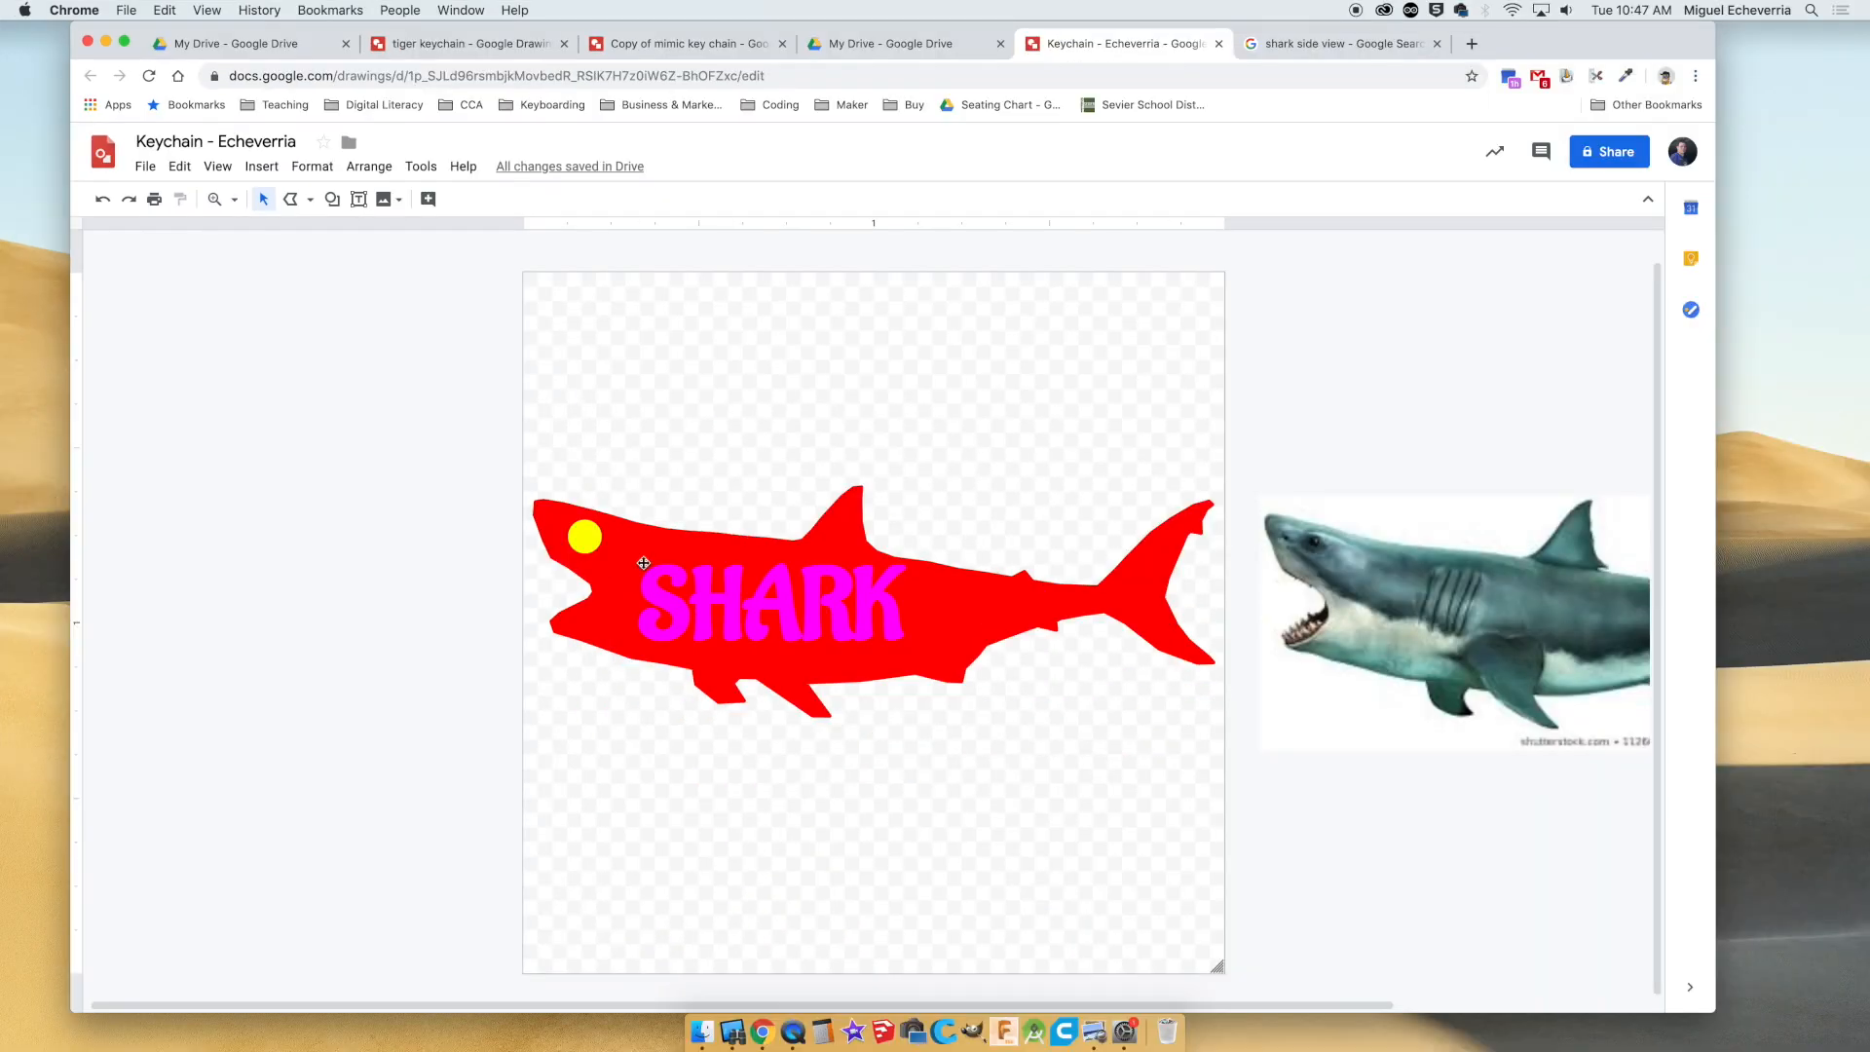
Resize and reposition the SHARK word art so it fits inside the shark's body behind the mouth.
{"action": "left_click_drag", "start_coordinate": [694, 619], "coordinate": [751, 633]}
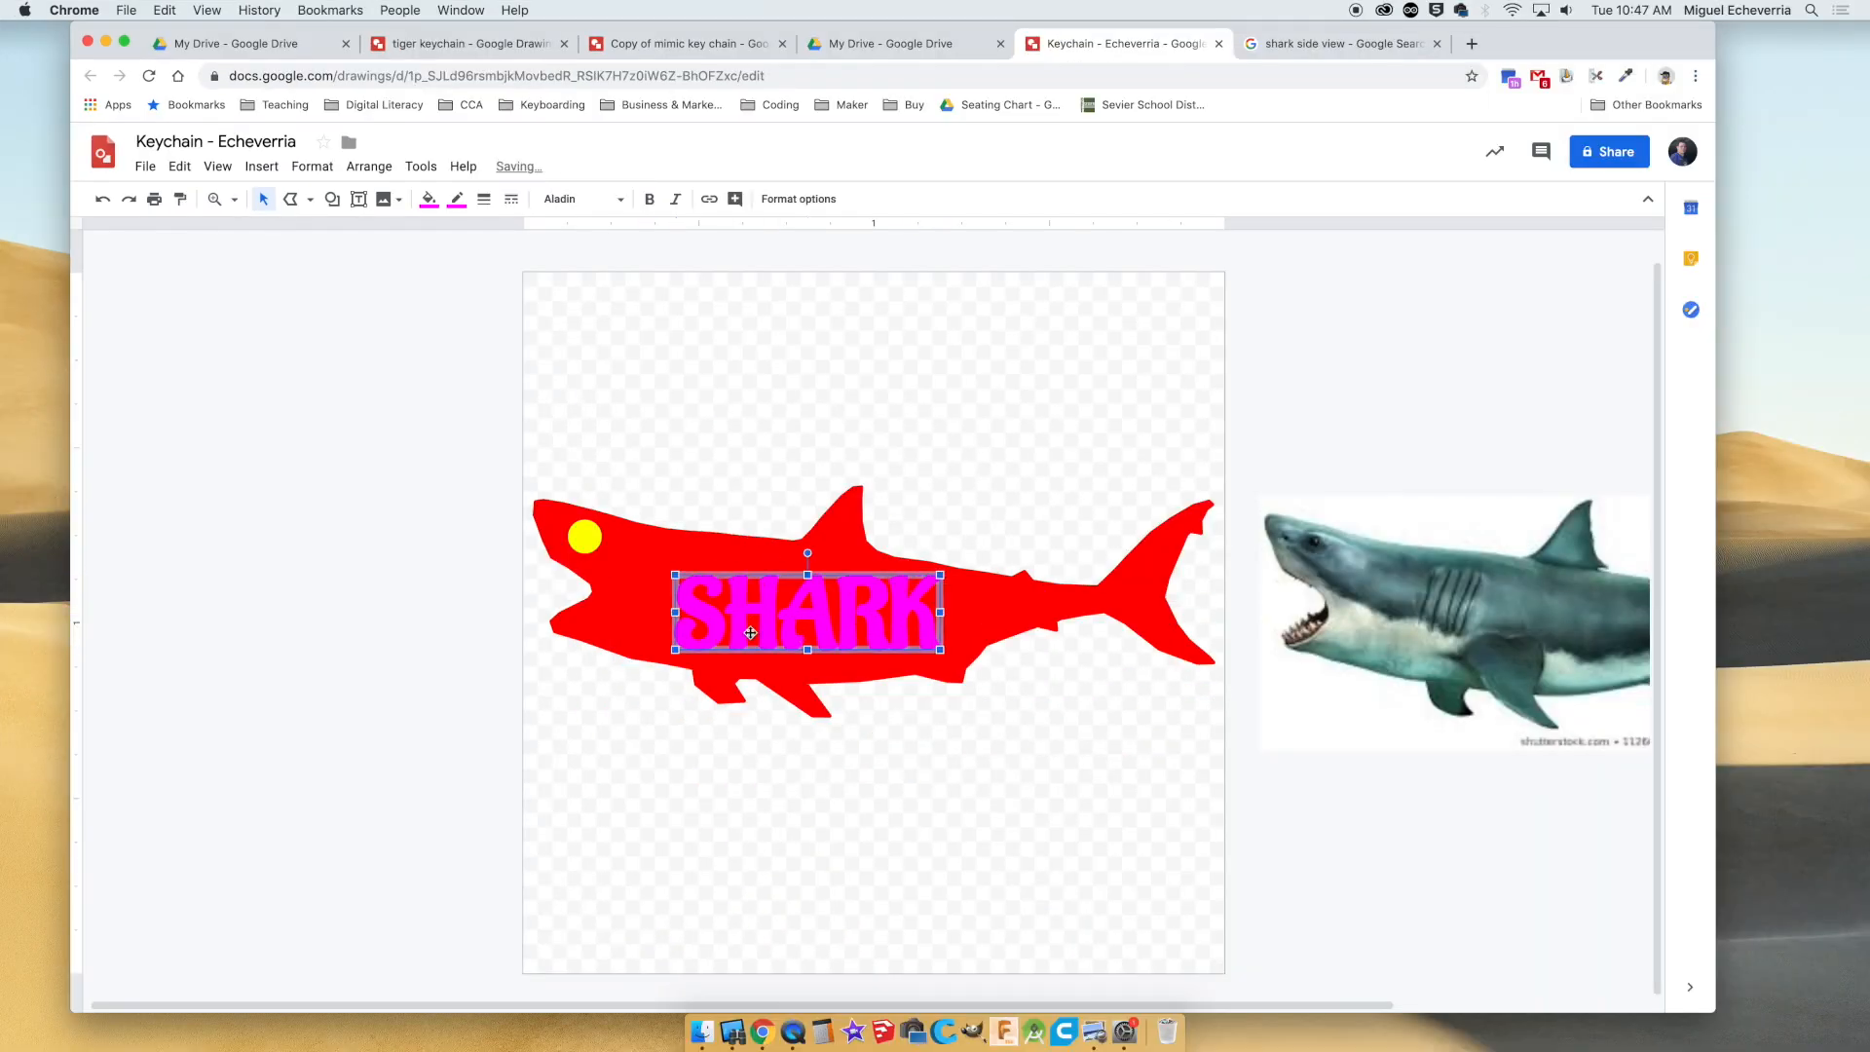
{"action": "left_click_drag", "start_coordinate": [944, 615], "coordinate": [968, 616]}
{"action": "left_click_drag", "start_coordinate": [823, 575], "coordinate": [708, 606]}
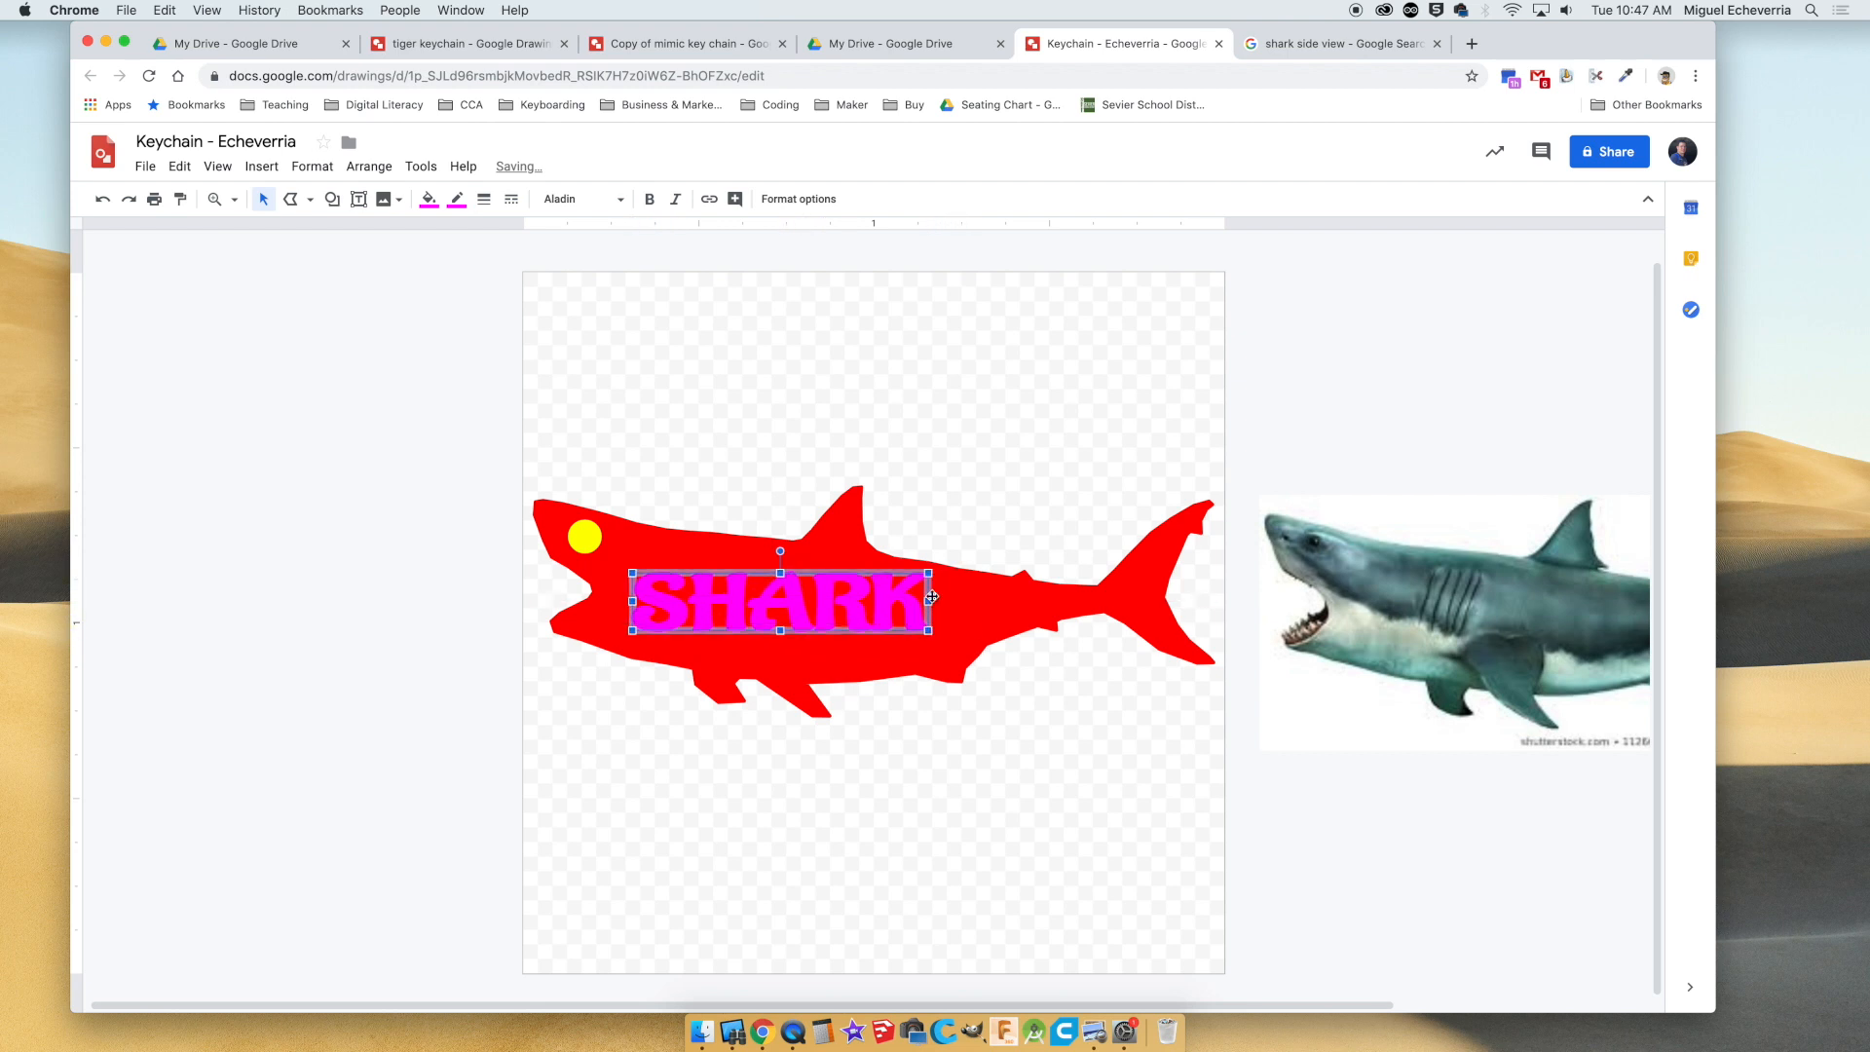
{"action": "left_click_drag", "start_coordinate": [930, 632], "coordinate": [954, 654]}
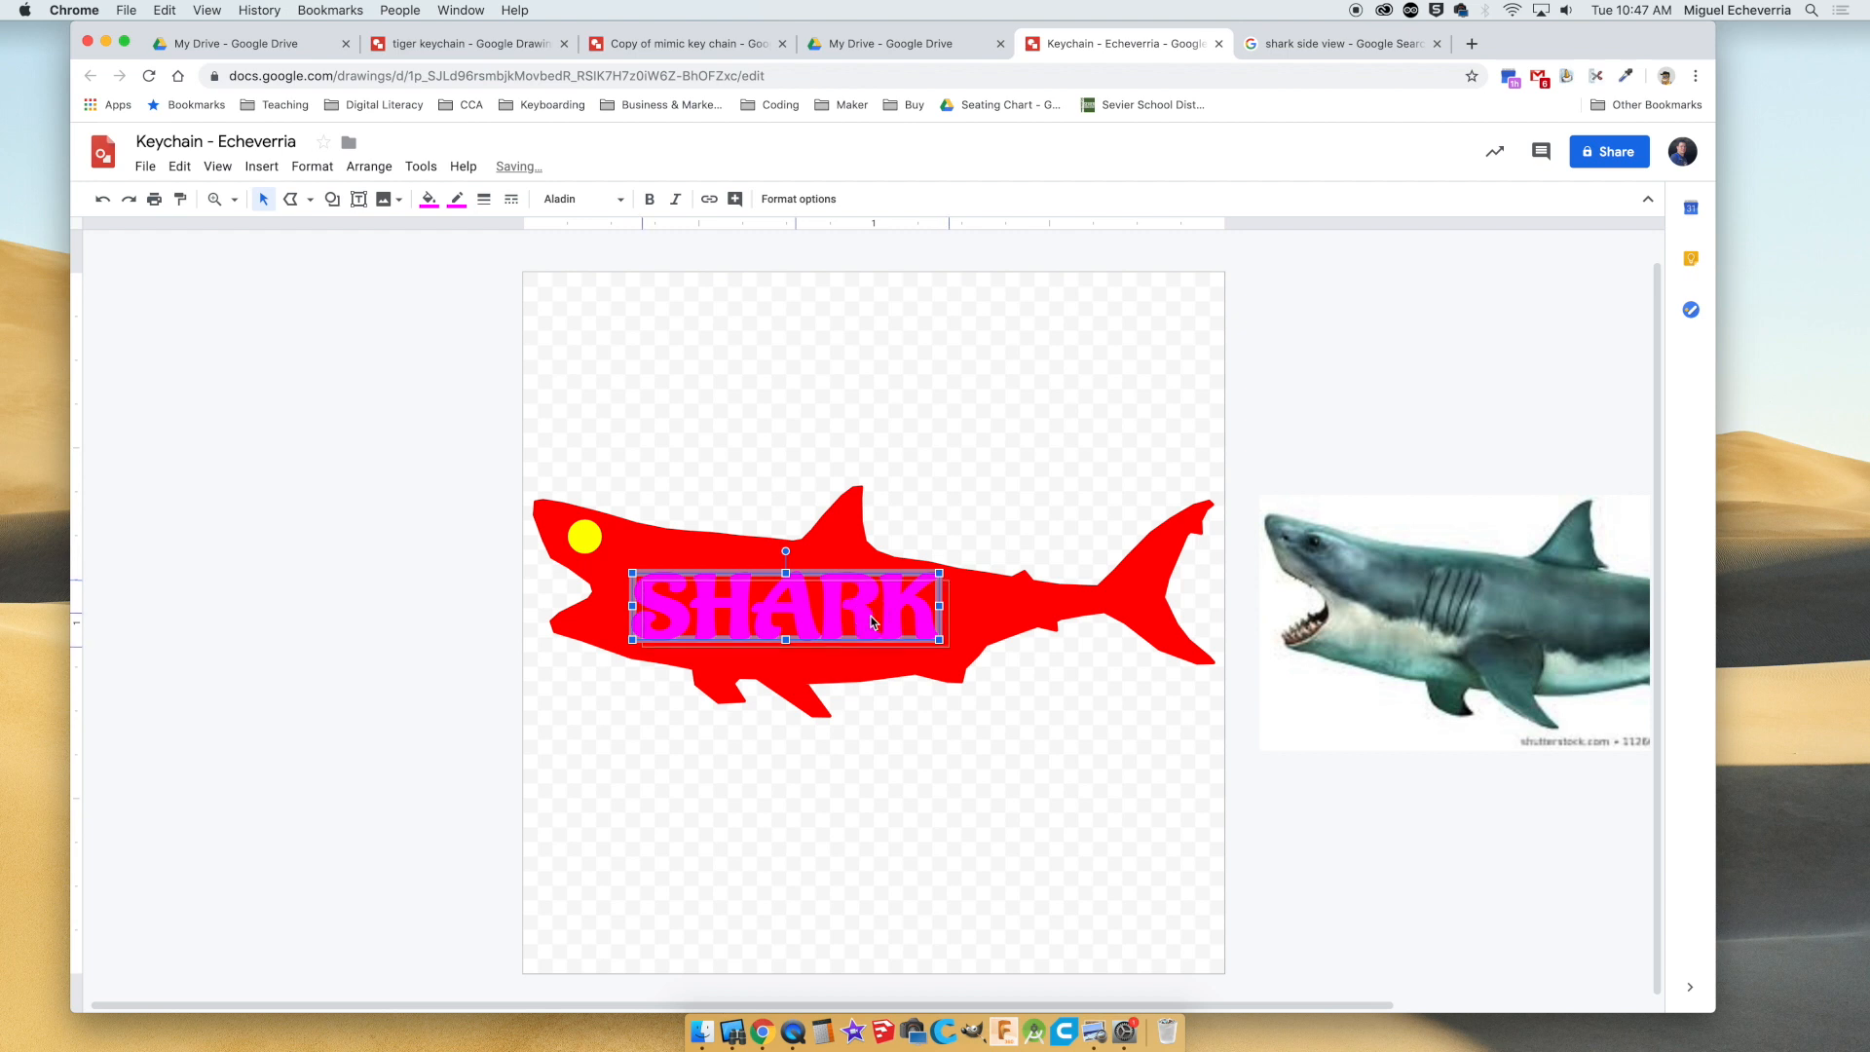
{"action": "left_click", "coordinate": [860, 704]}
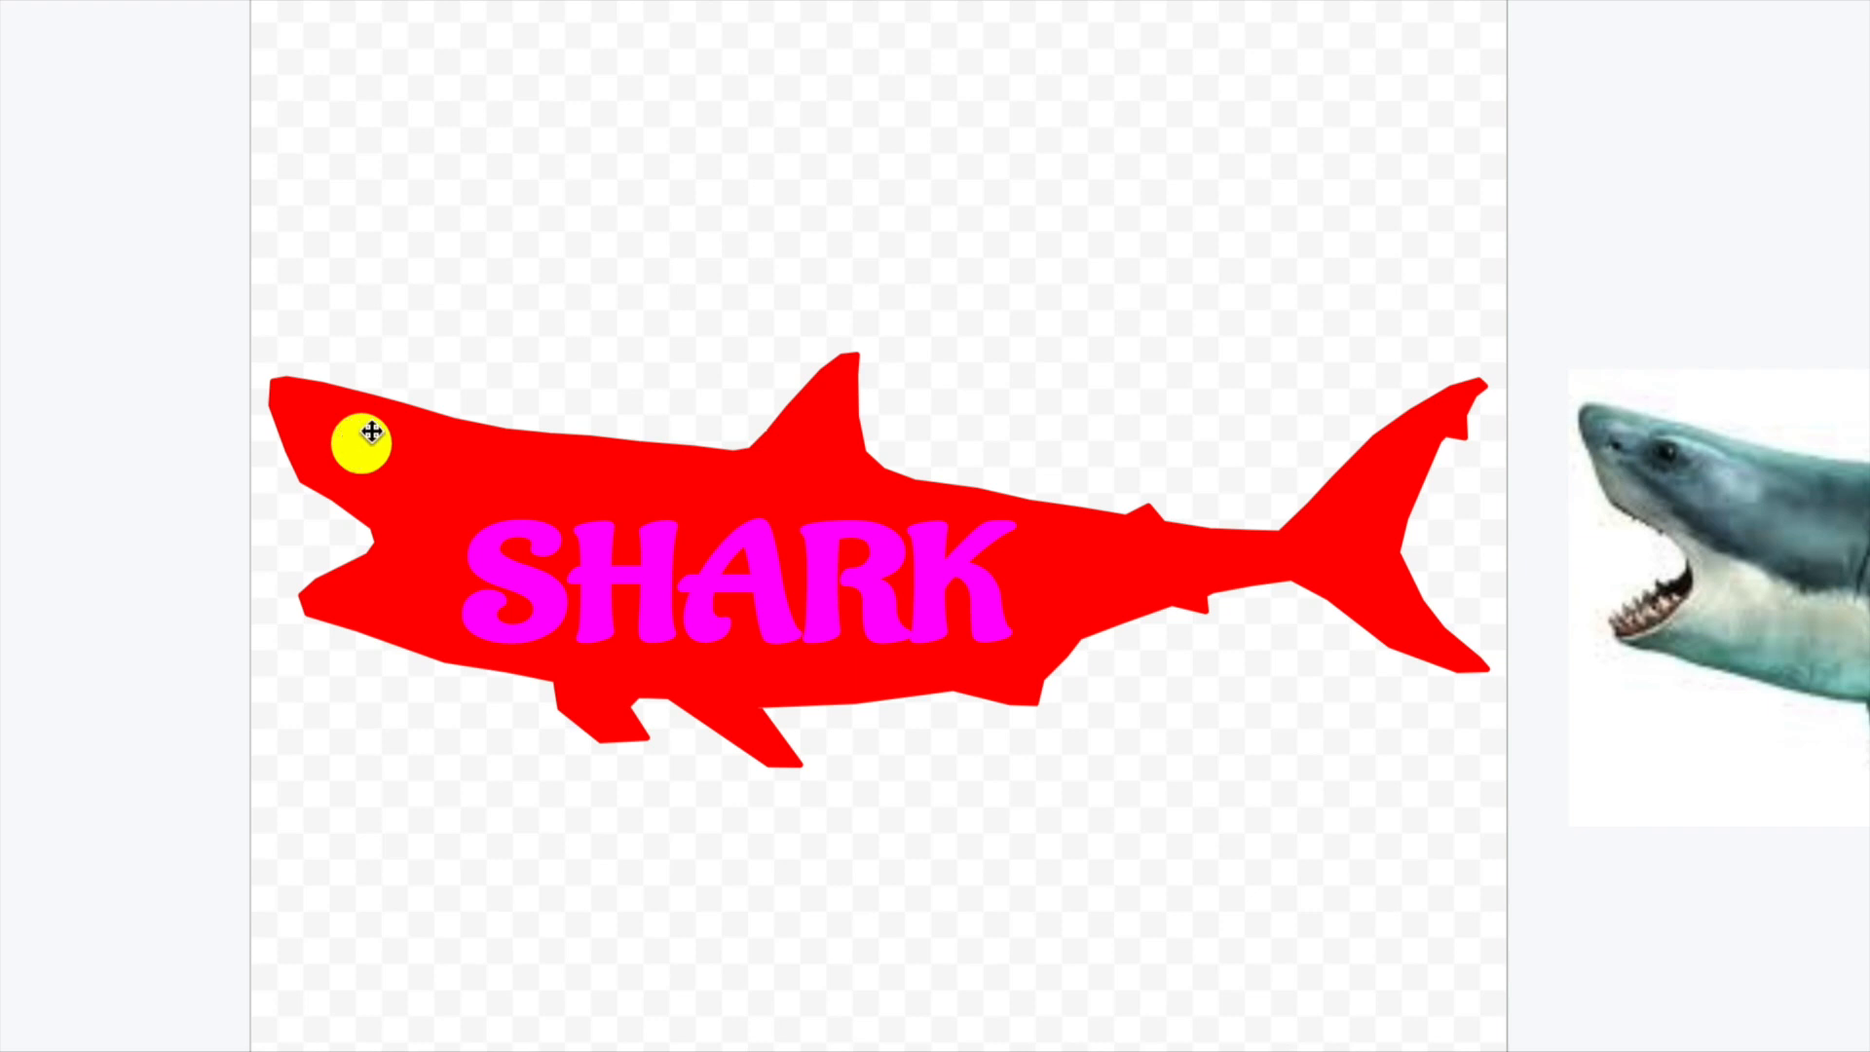
{"action": "left_click", "coordinate": [494, 550]}
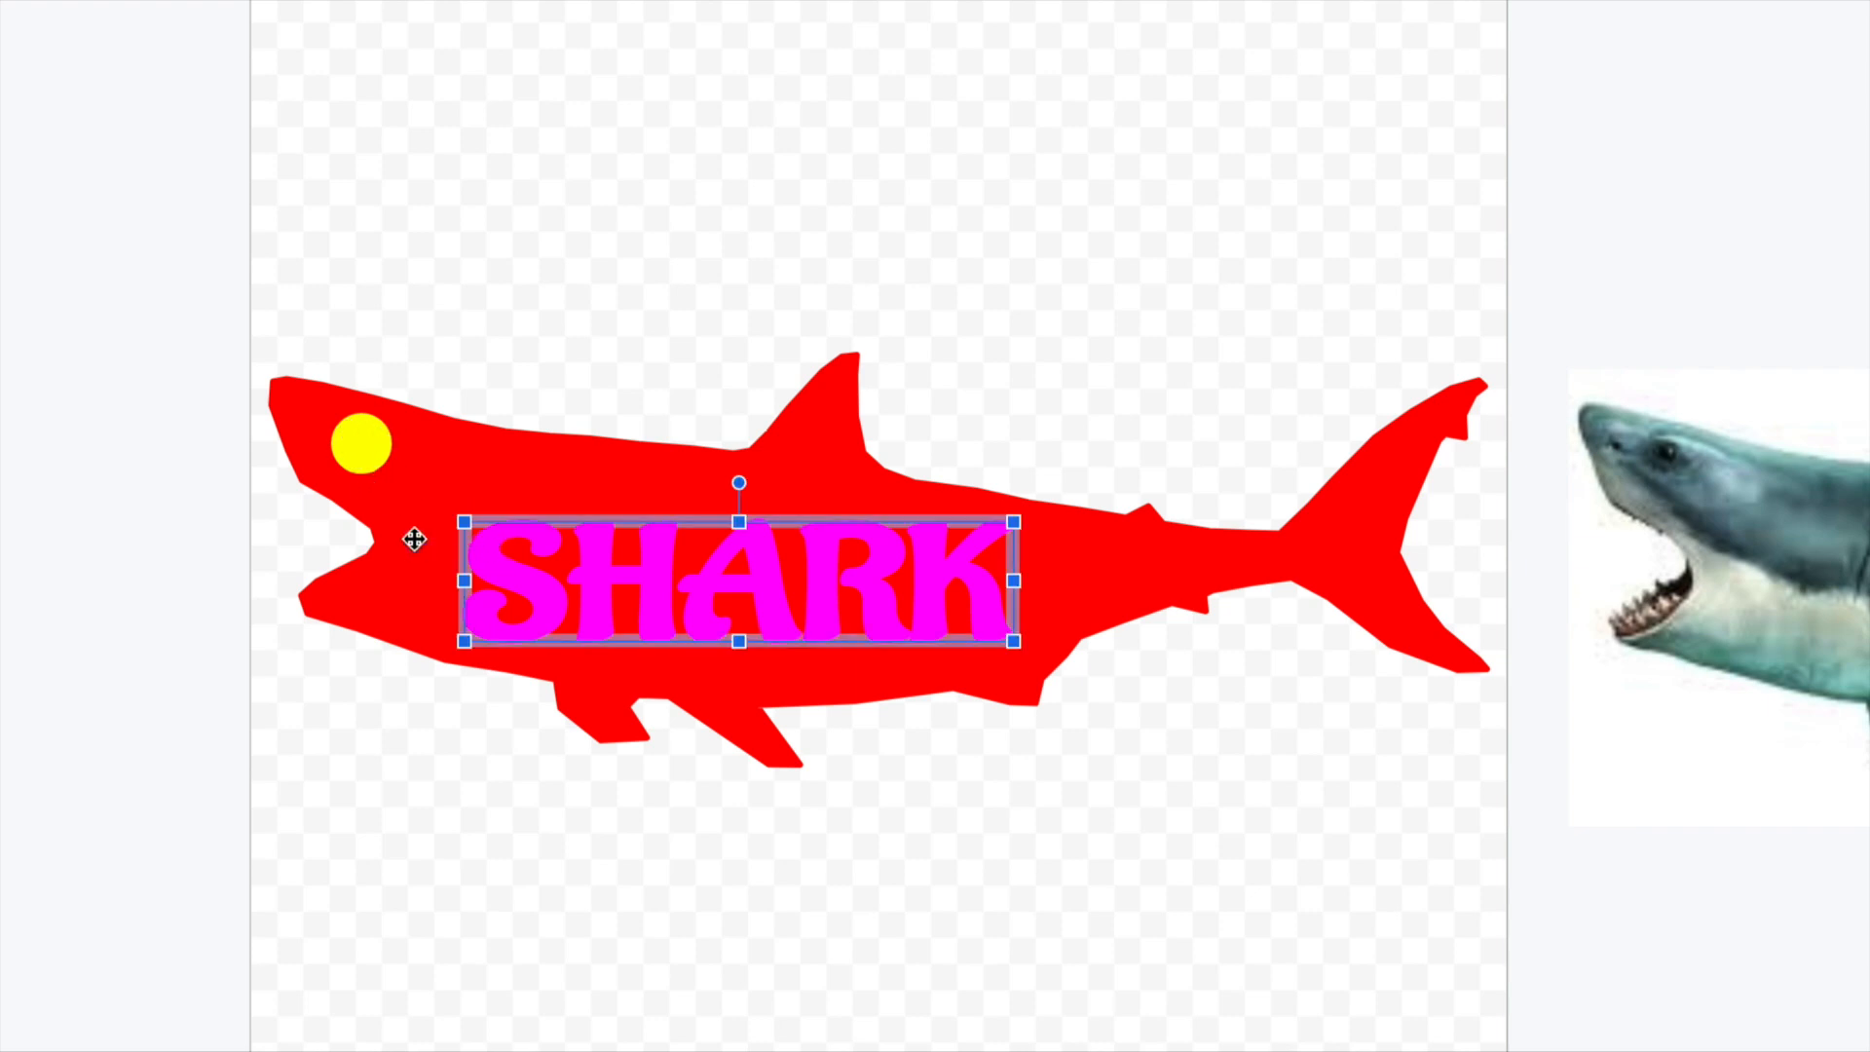
{"action": "left_click", "coordinate": [1104, 789]}
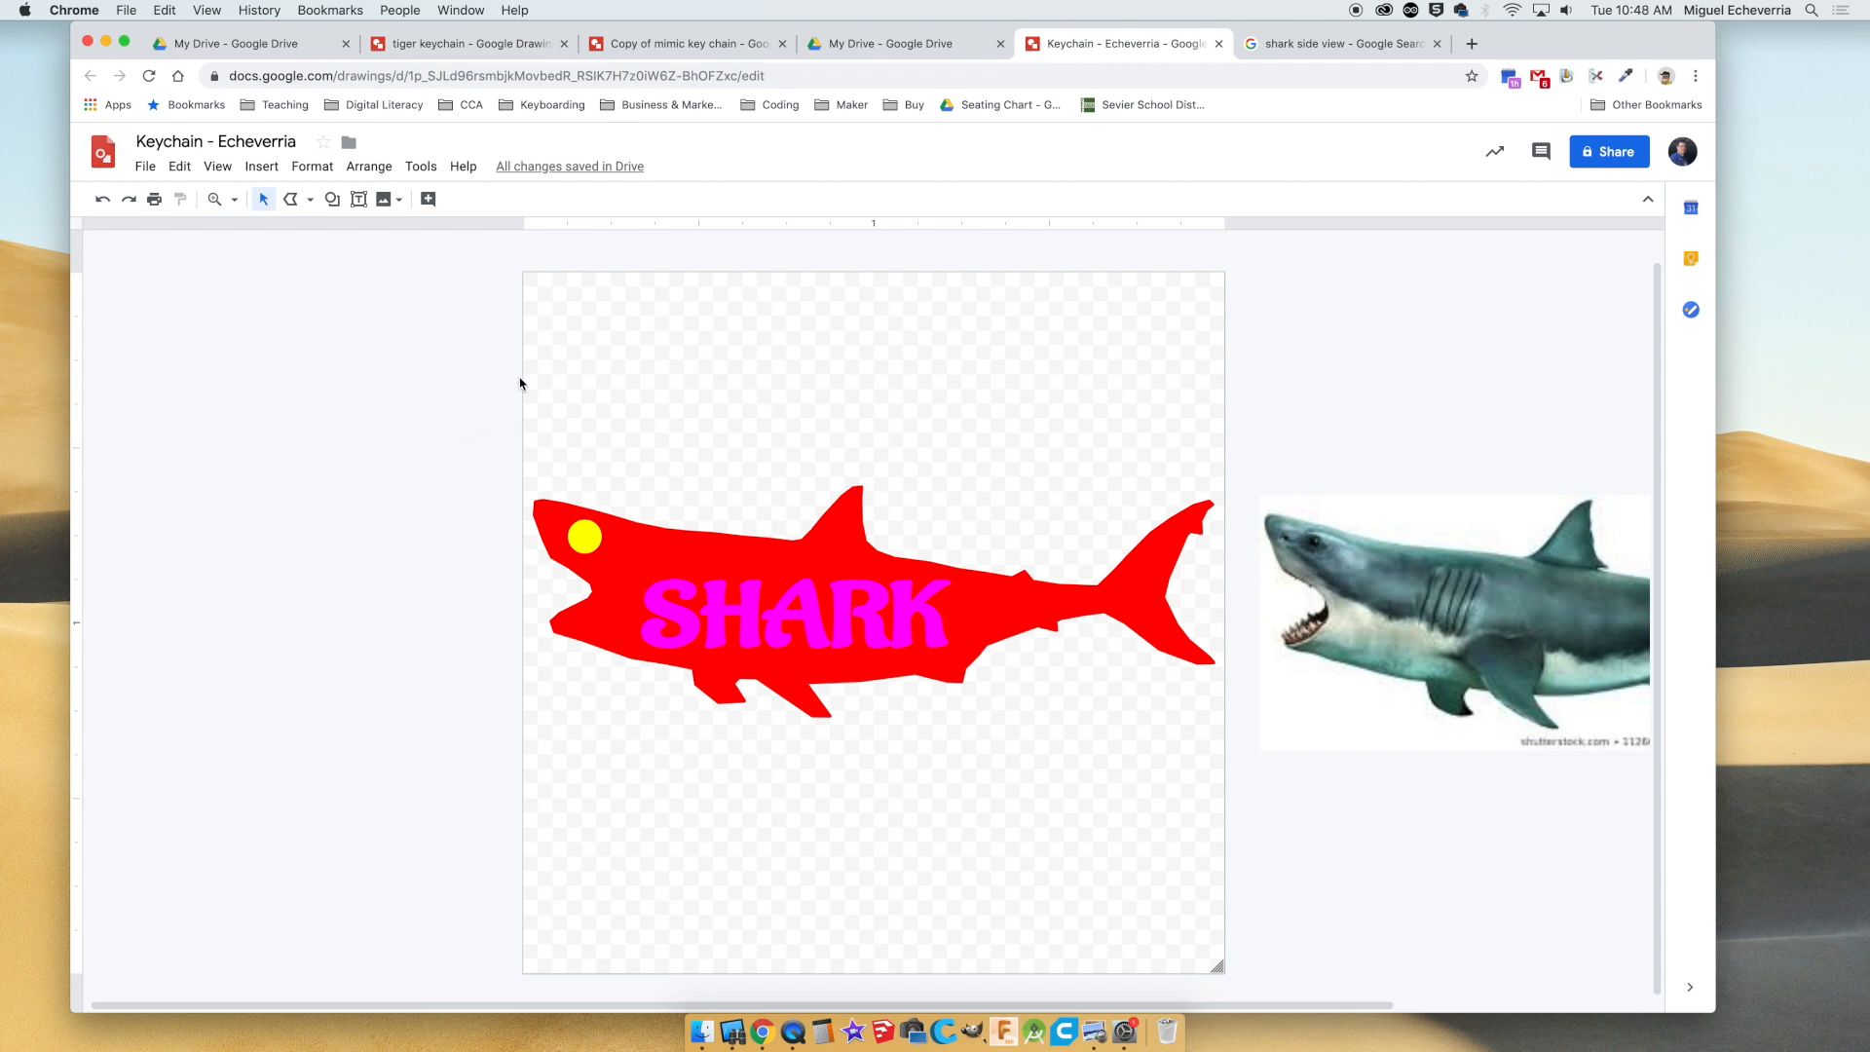
Open the Copy of mimic key chain drawing and examine the separate shapes and colours that make up the skull.
{"action": "left_click", "coordinate": [480, 50]}
{"action": "left_click", "coordinate": [633, 46]}
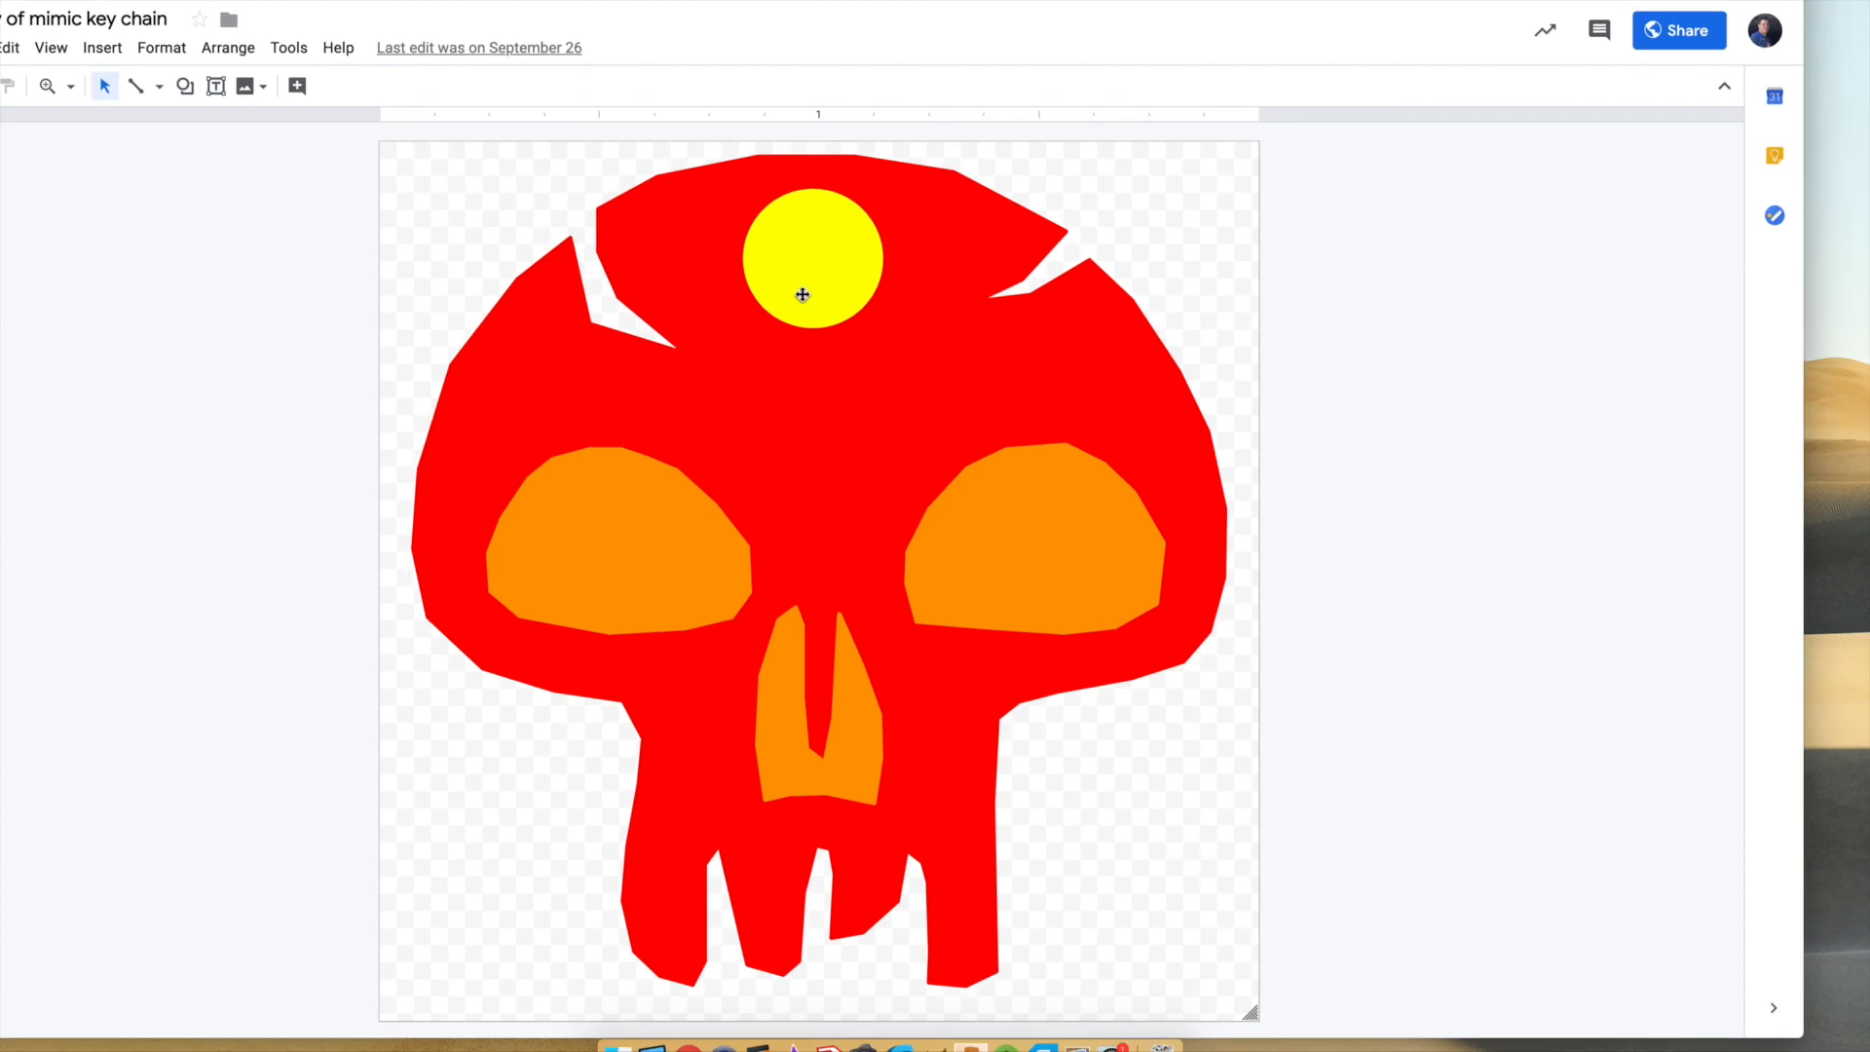
{"action": "left_click", "coordinate": [994, 263]}
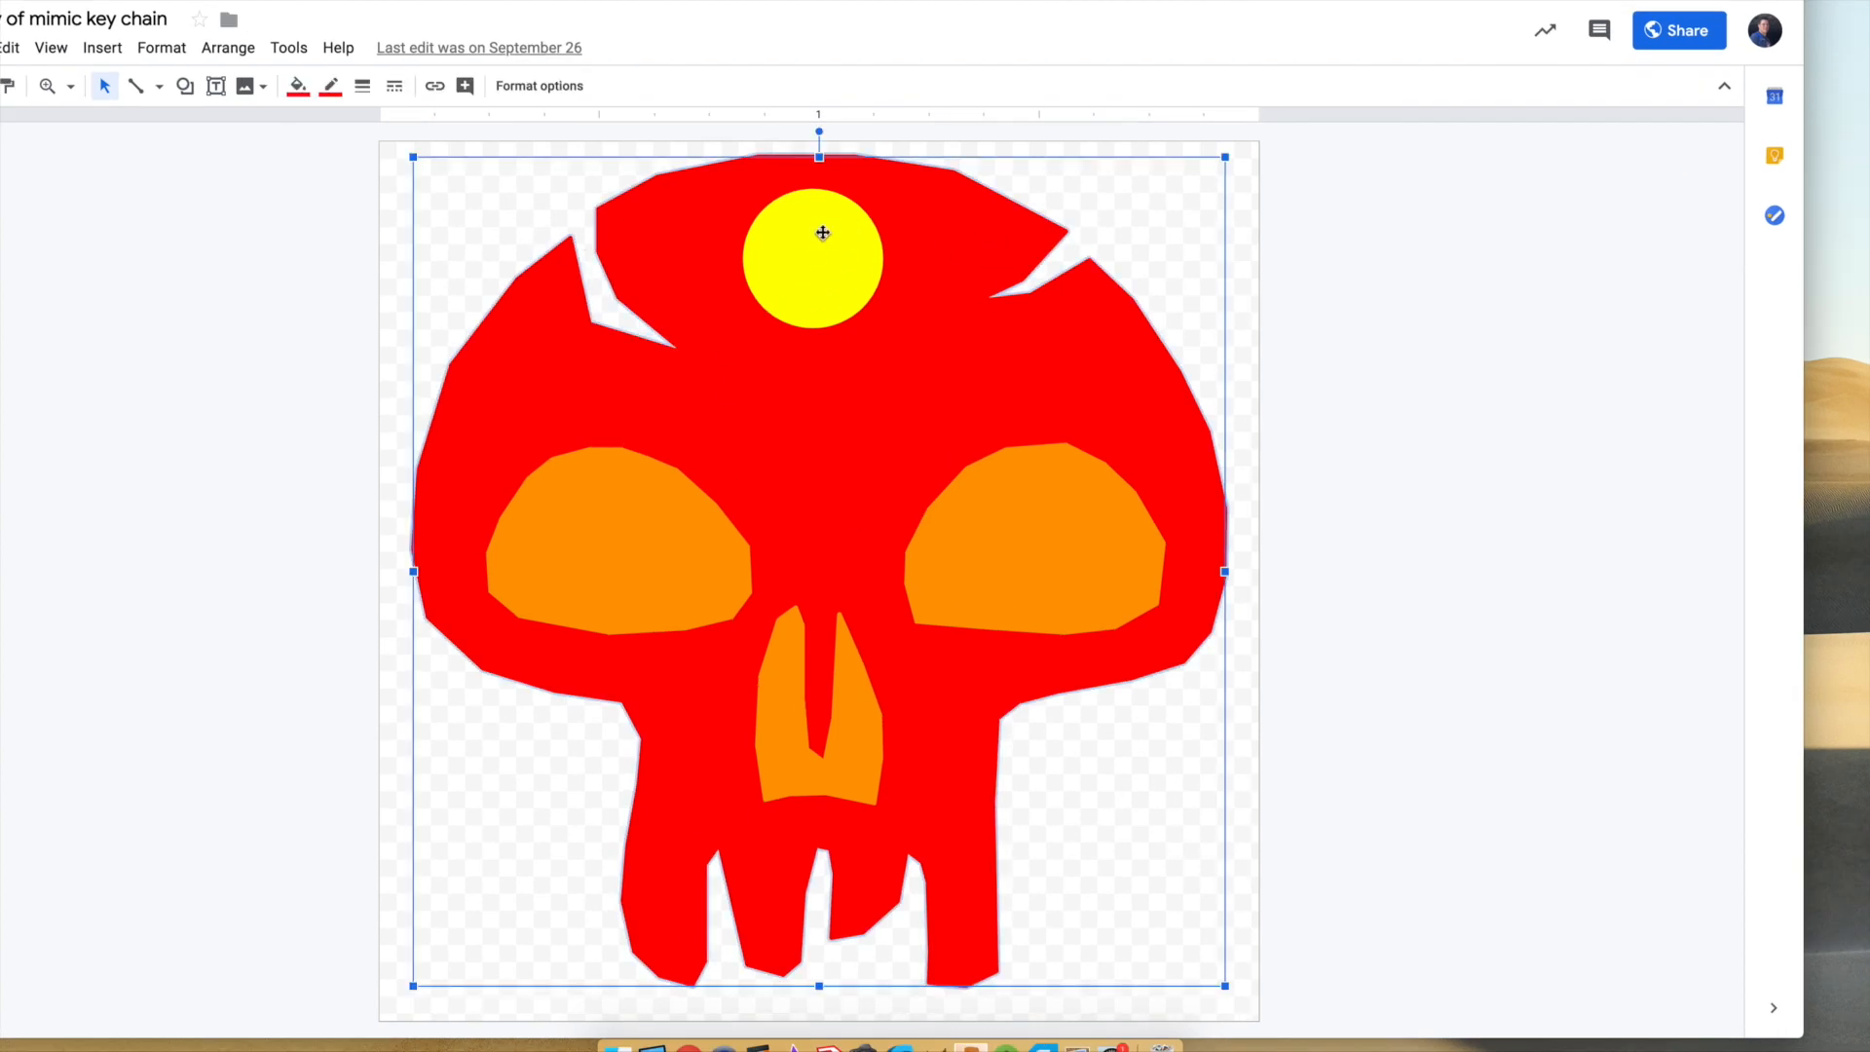
{"action": "left_click", "coordinate": [789, 228]}
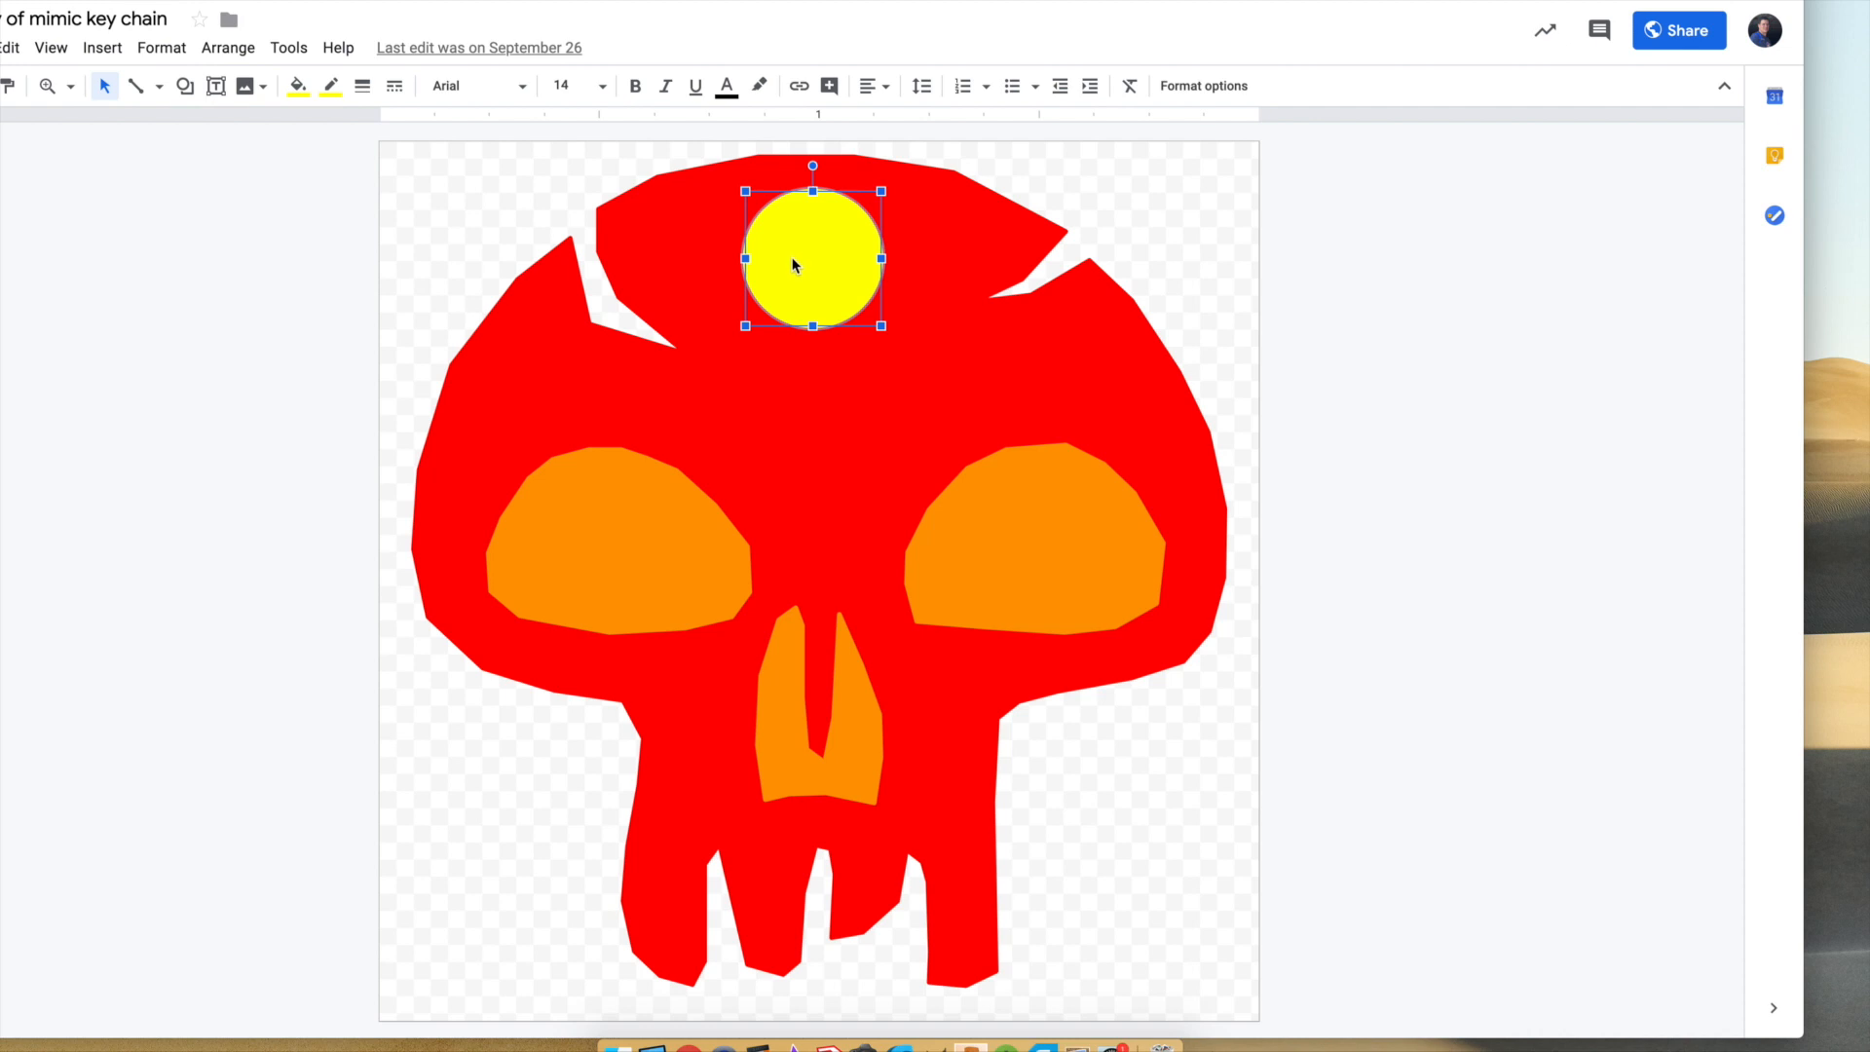
{"action": "left_click", "coordinate": [682, 535]}
{"action": "left_click", "coordinate": [982, 556]}
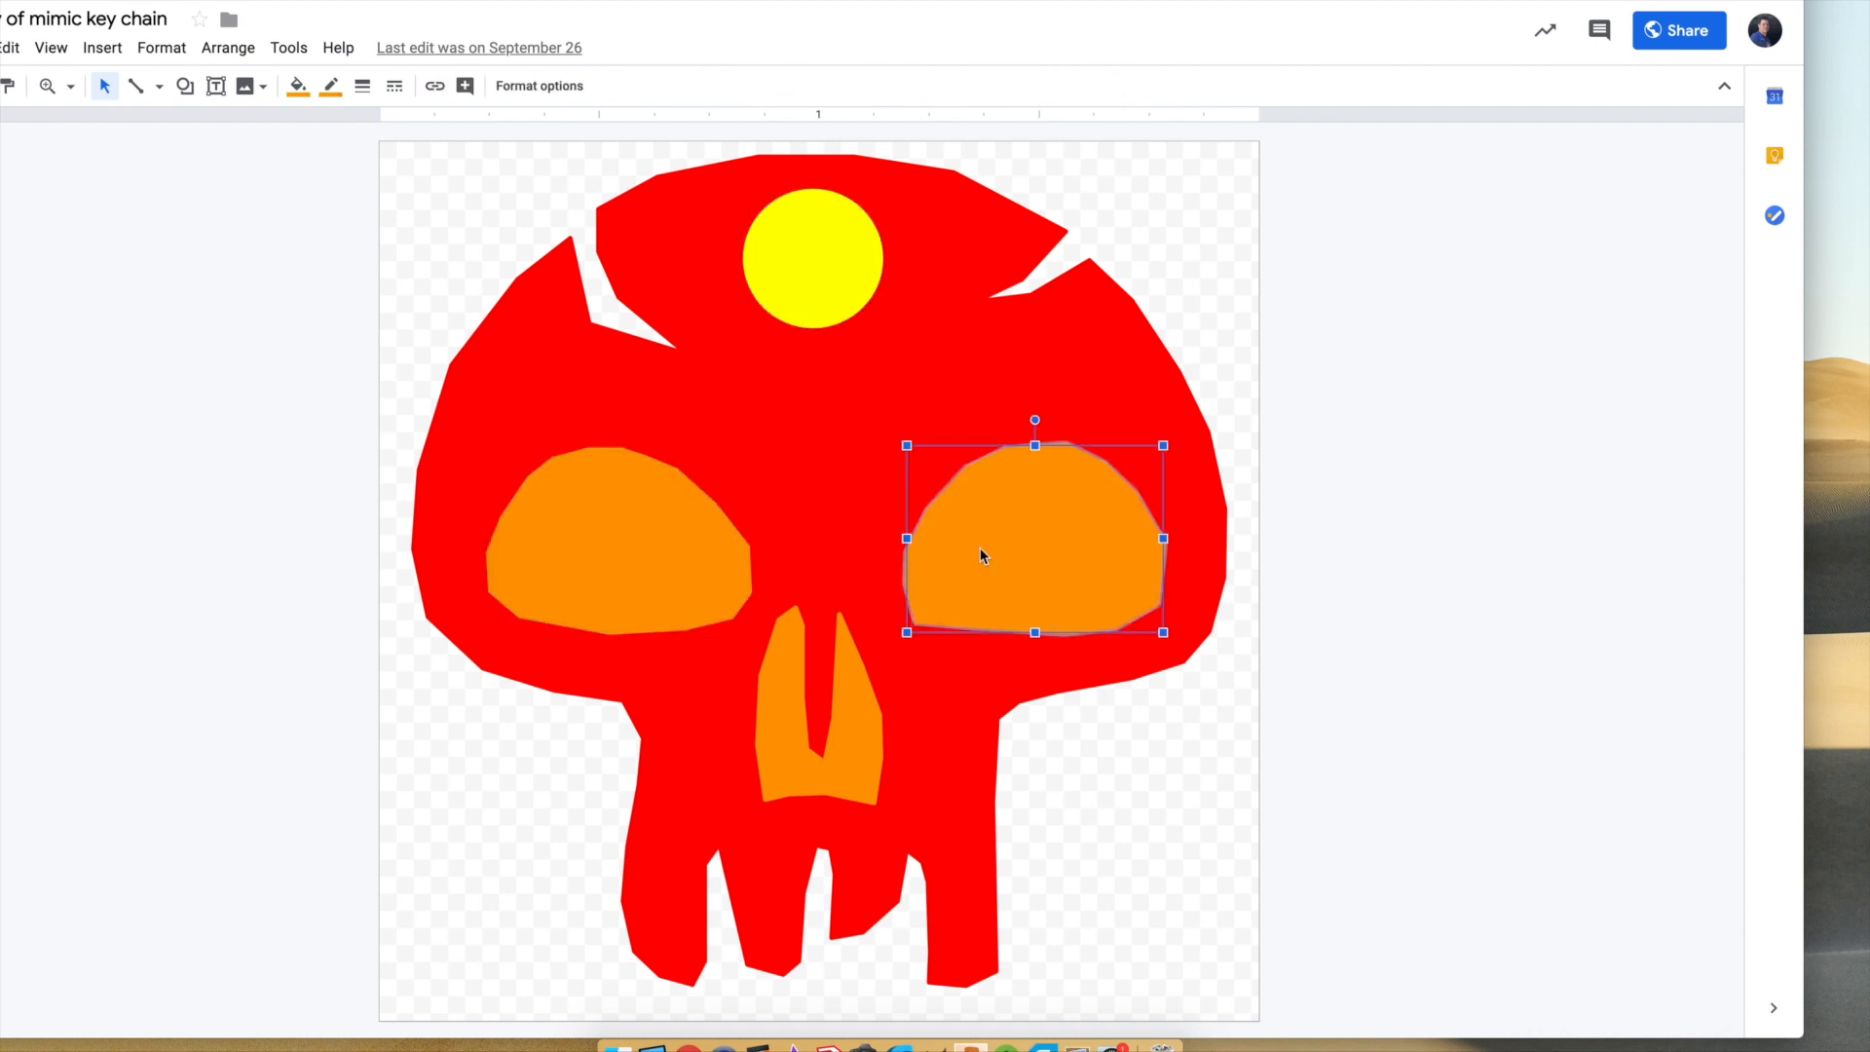
{"action": "left_click", "coordinate": [851, 701]}
{"action": "left_click", "coordinate": [1245, 606]}
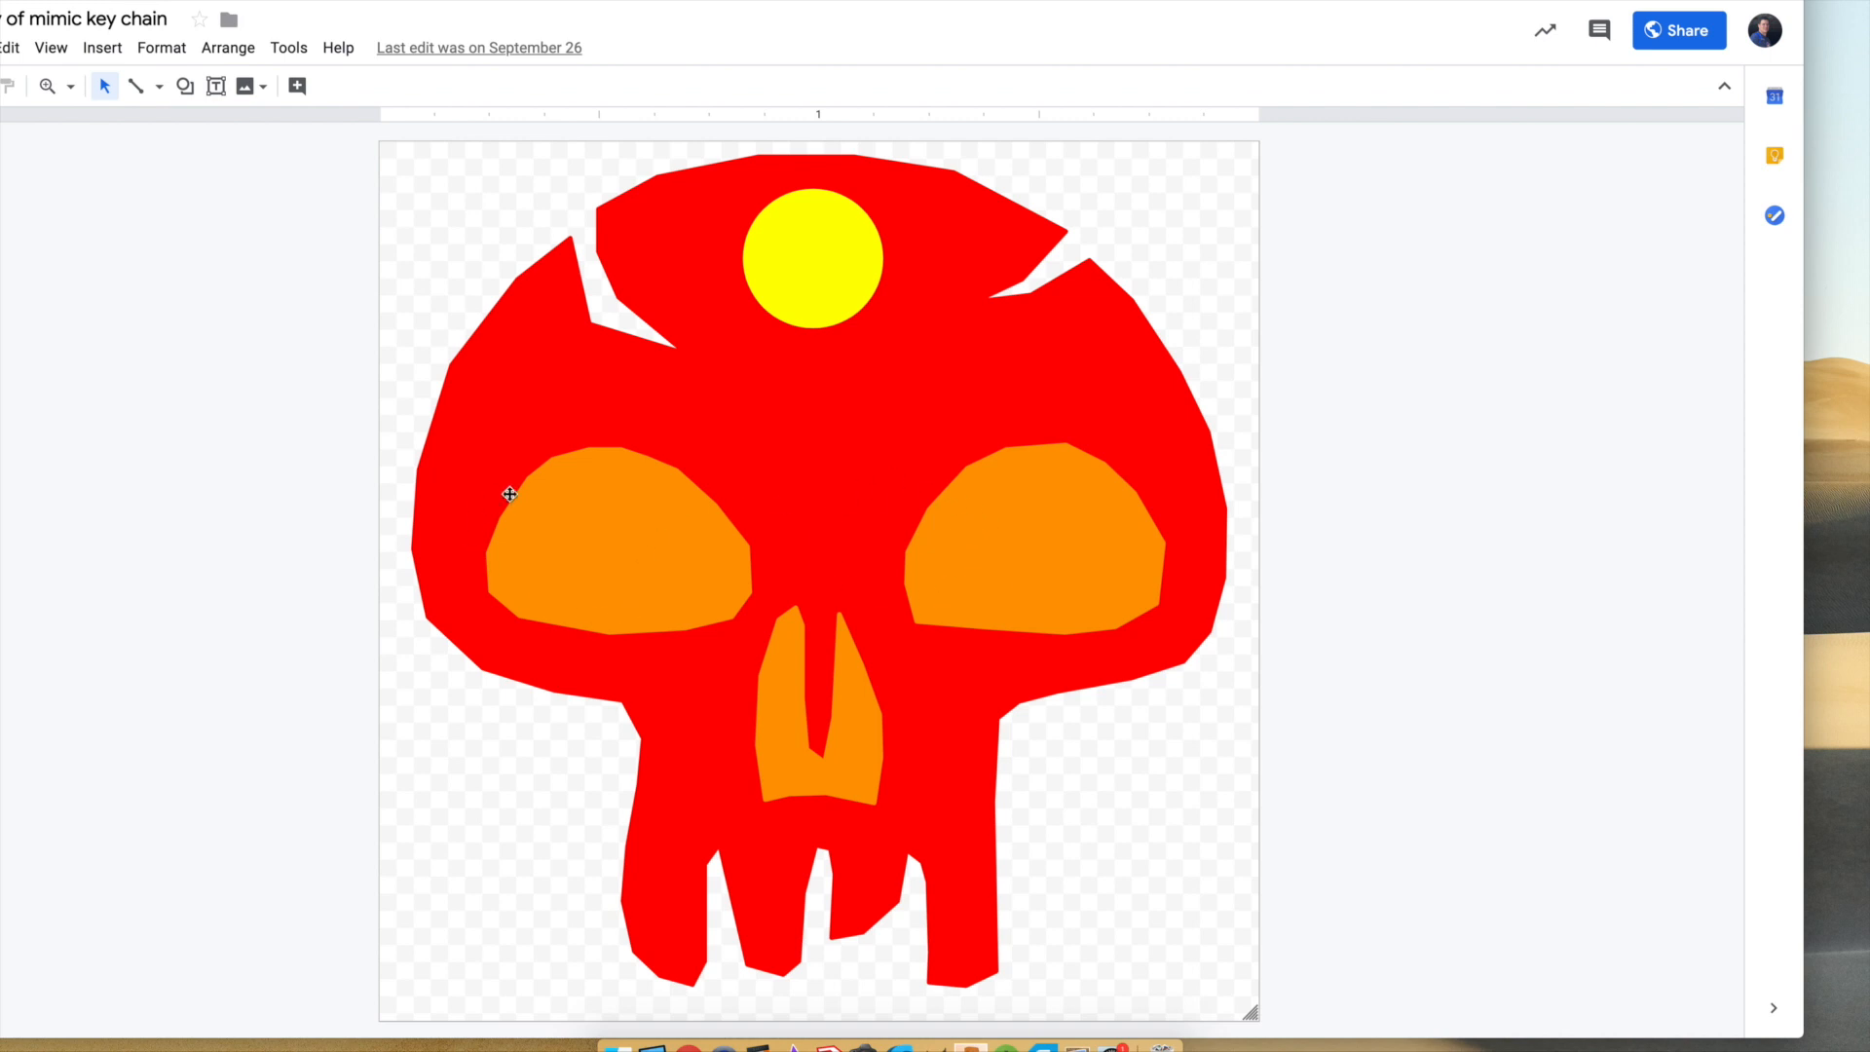
Set both the fill and the border of the skull's right-hand eye shape to yellow.
{"action": "left_click", "coordinate": [967, 544]}
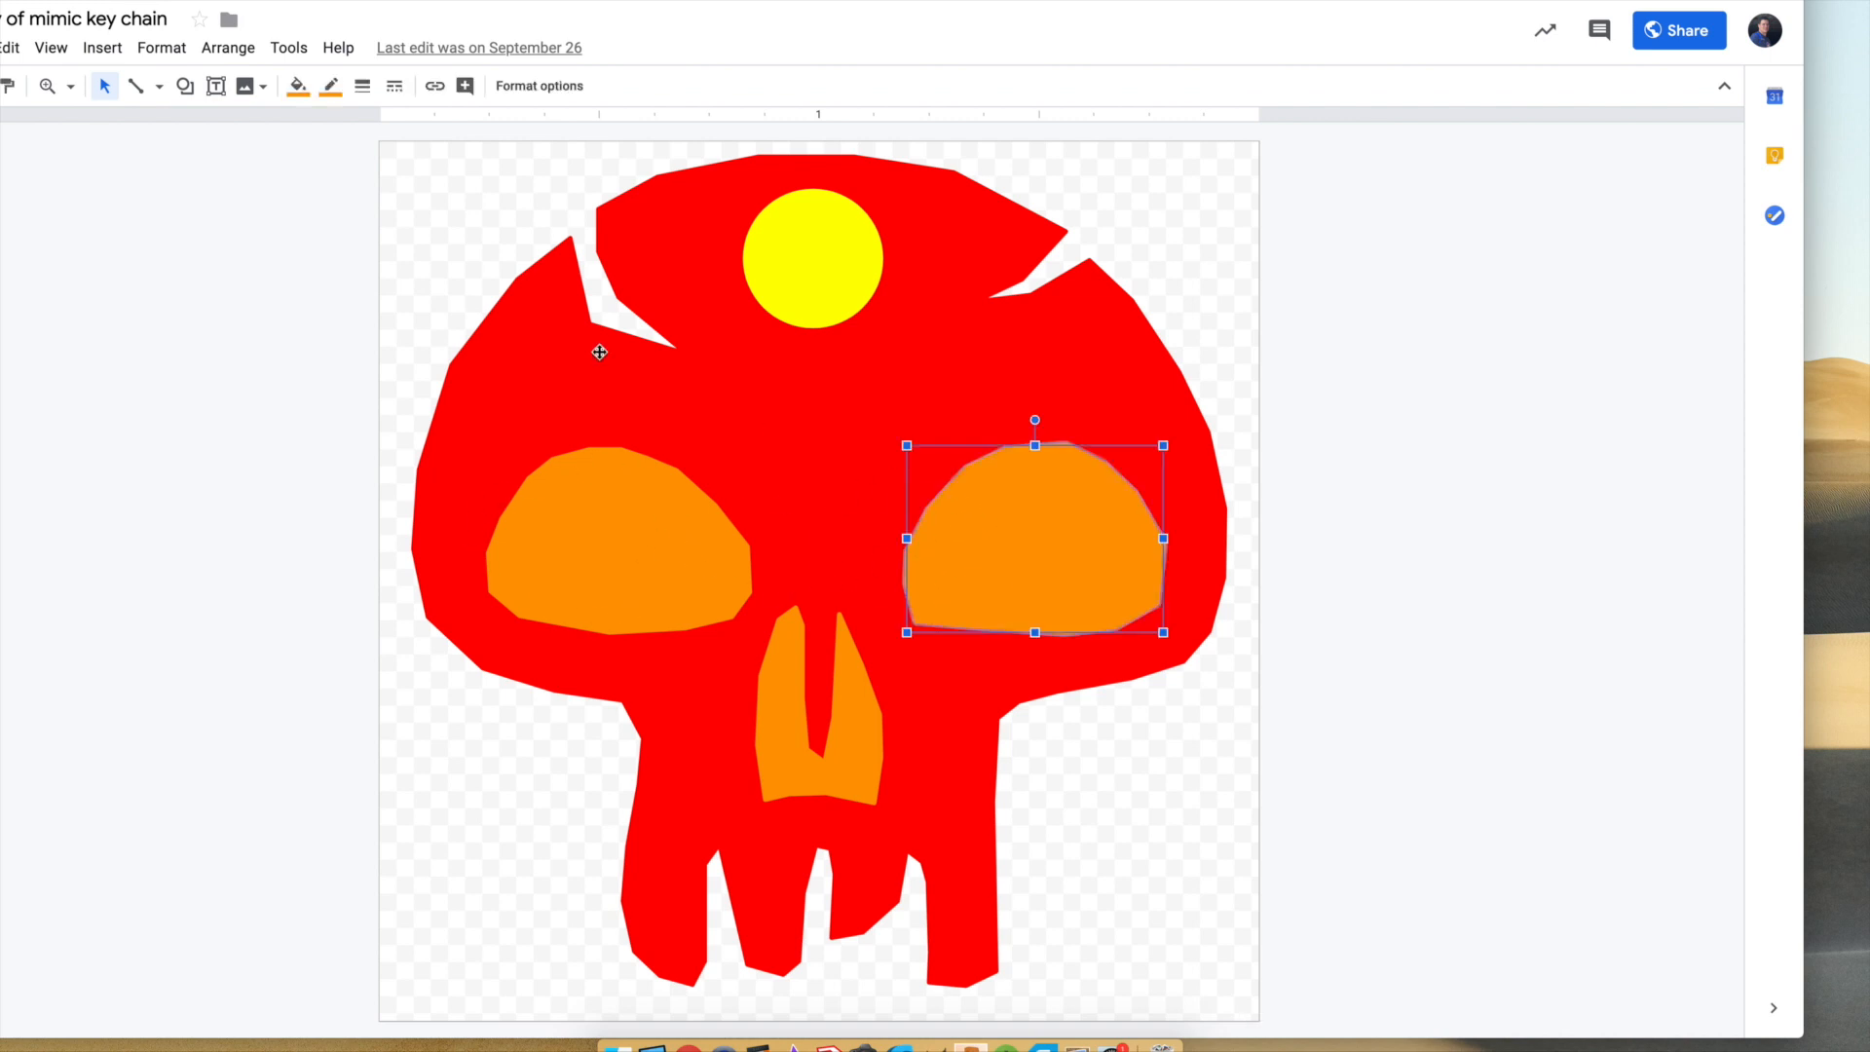
{"action": "left_click", "coordinate": [297, 86]}
{"action": "left_click", "coordinate": [379, 226]}
{"action": "left_click", "coordinate": [331, 86]}
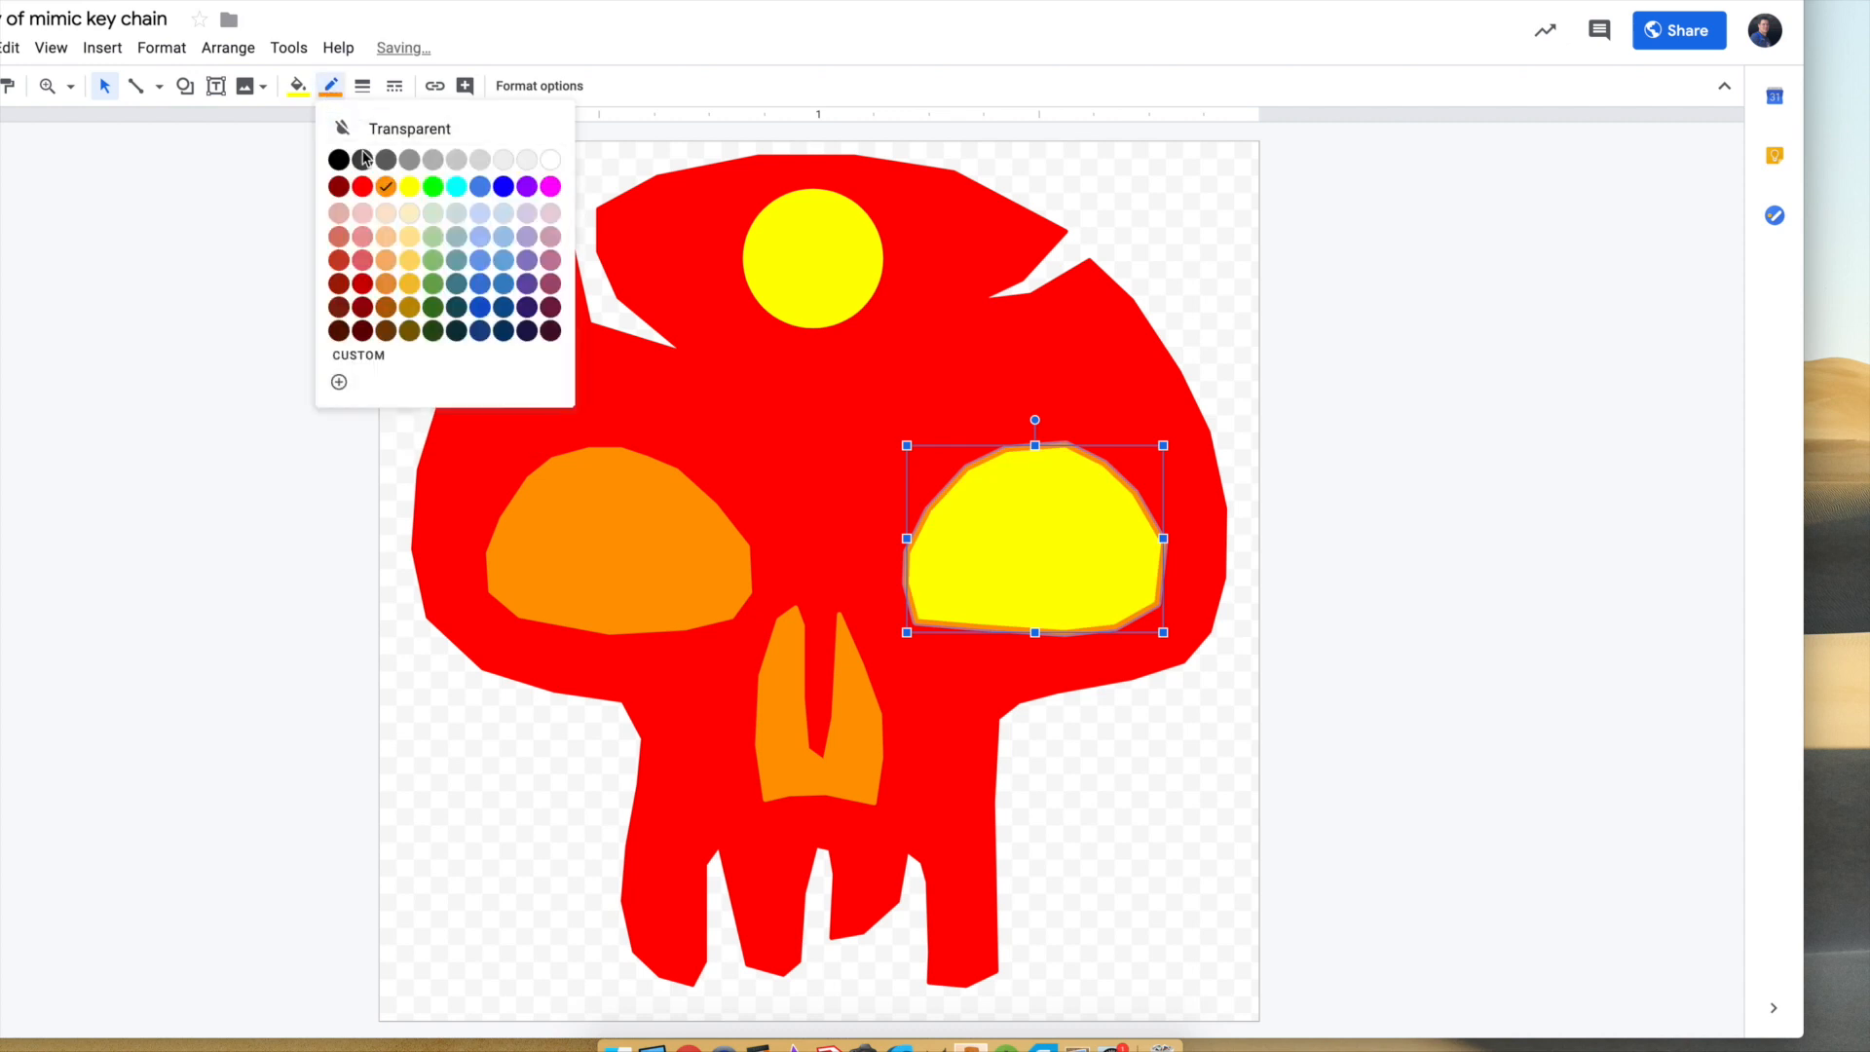
{"action": "left_click", "coordinate": [411, 185]}
Give the skull's left-hand eye shape a yellow fill and a yellow border.
{"action": "left_click", "coordinate": [684, 573]}
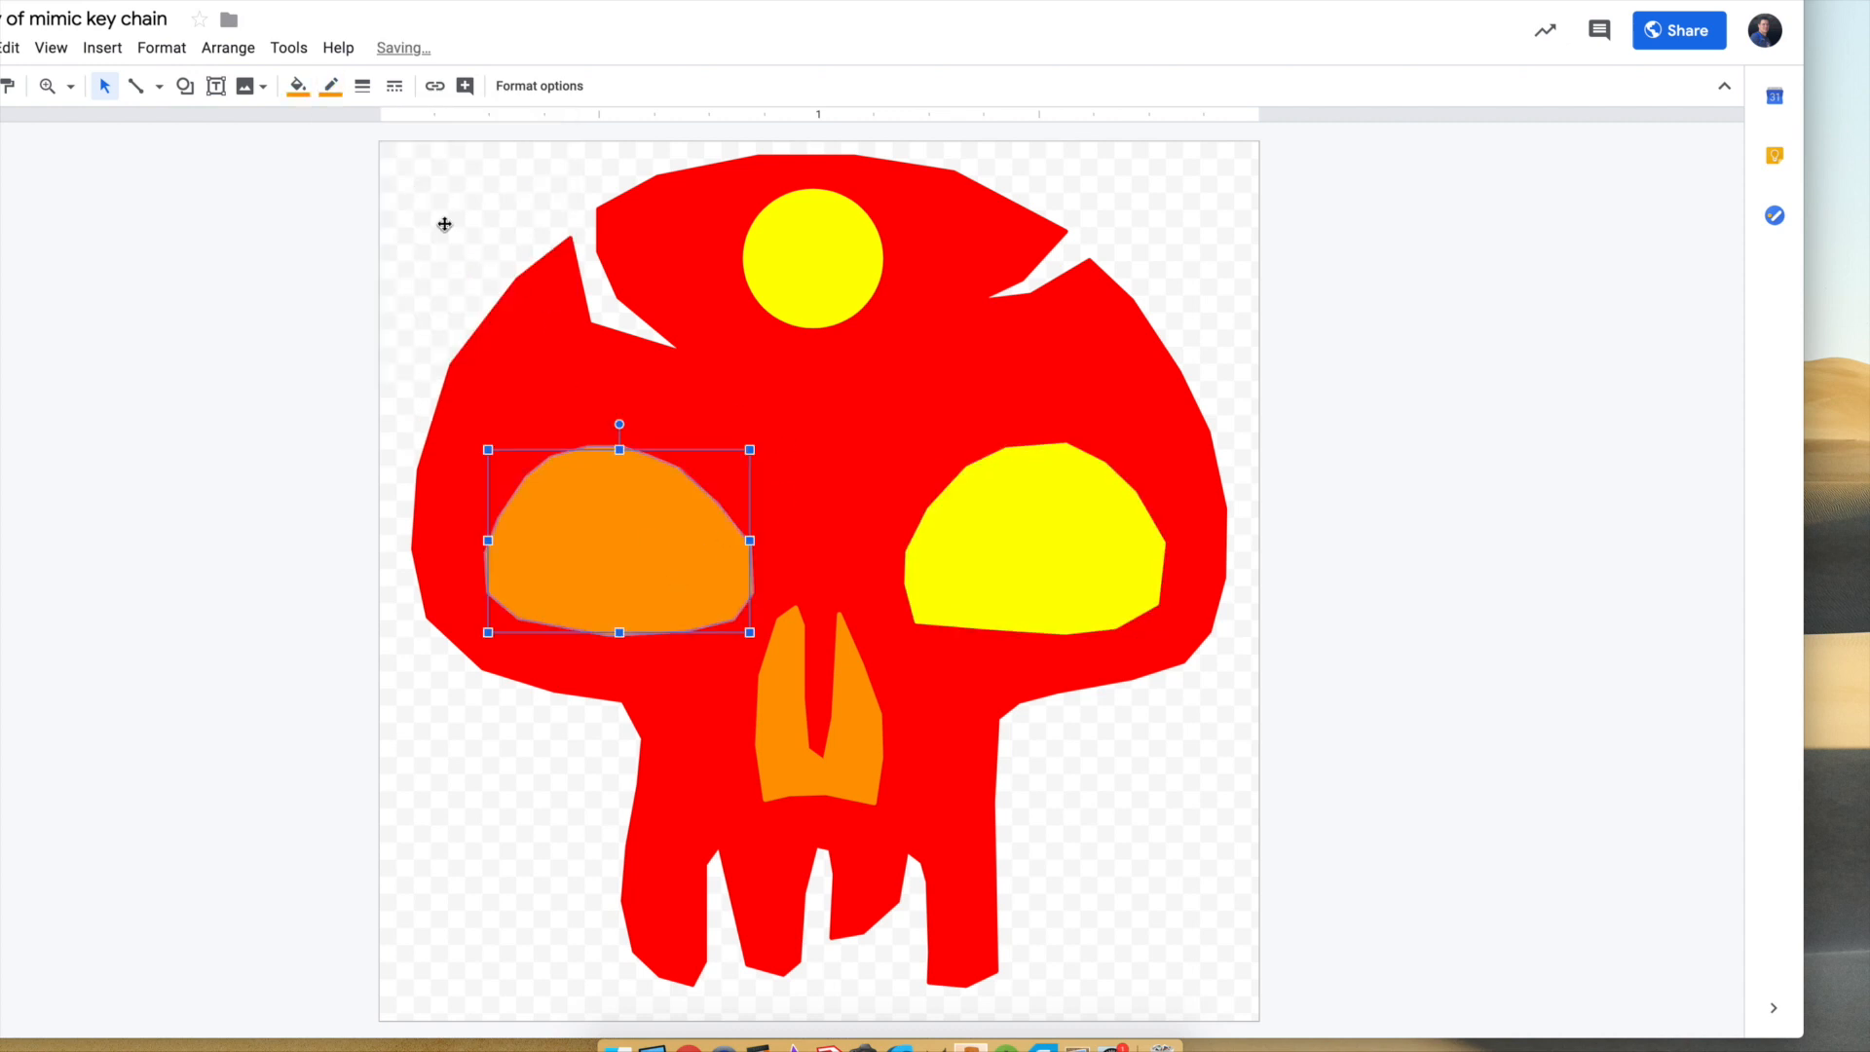
{"action": "left_click", "coordinate": [297, 86]}
{"action": "left_click", "coordinate": [378, 226]}
{"action": "left_click", "coordinate": [331, 86]}
{"action": "left_click", "coordinate": [411, 187]}
{"action": "left_click", "coordinate": [342, 292]}
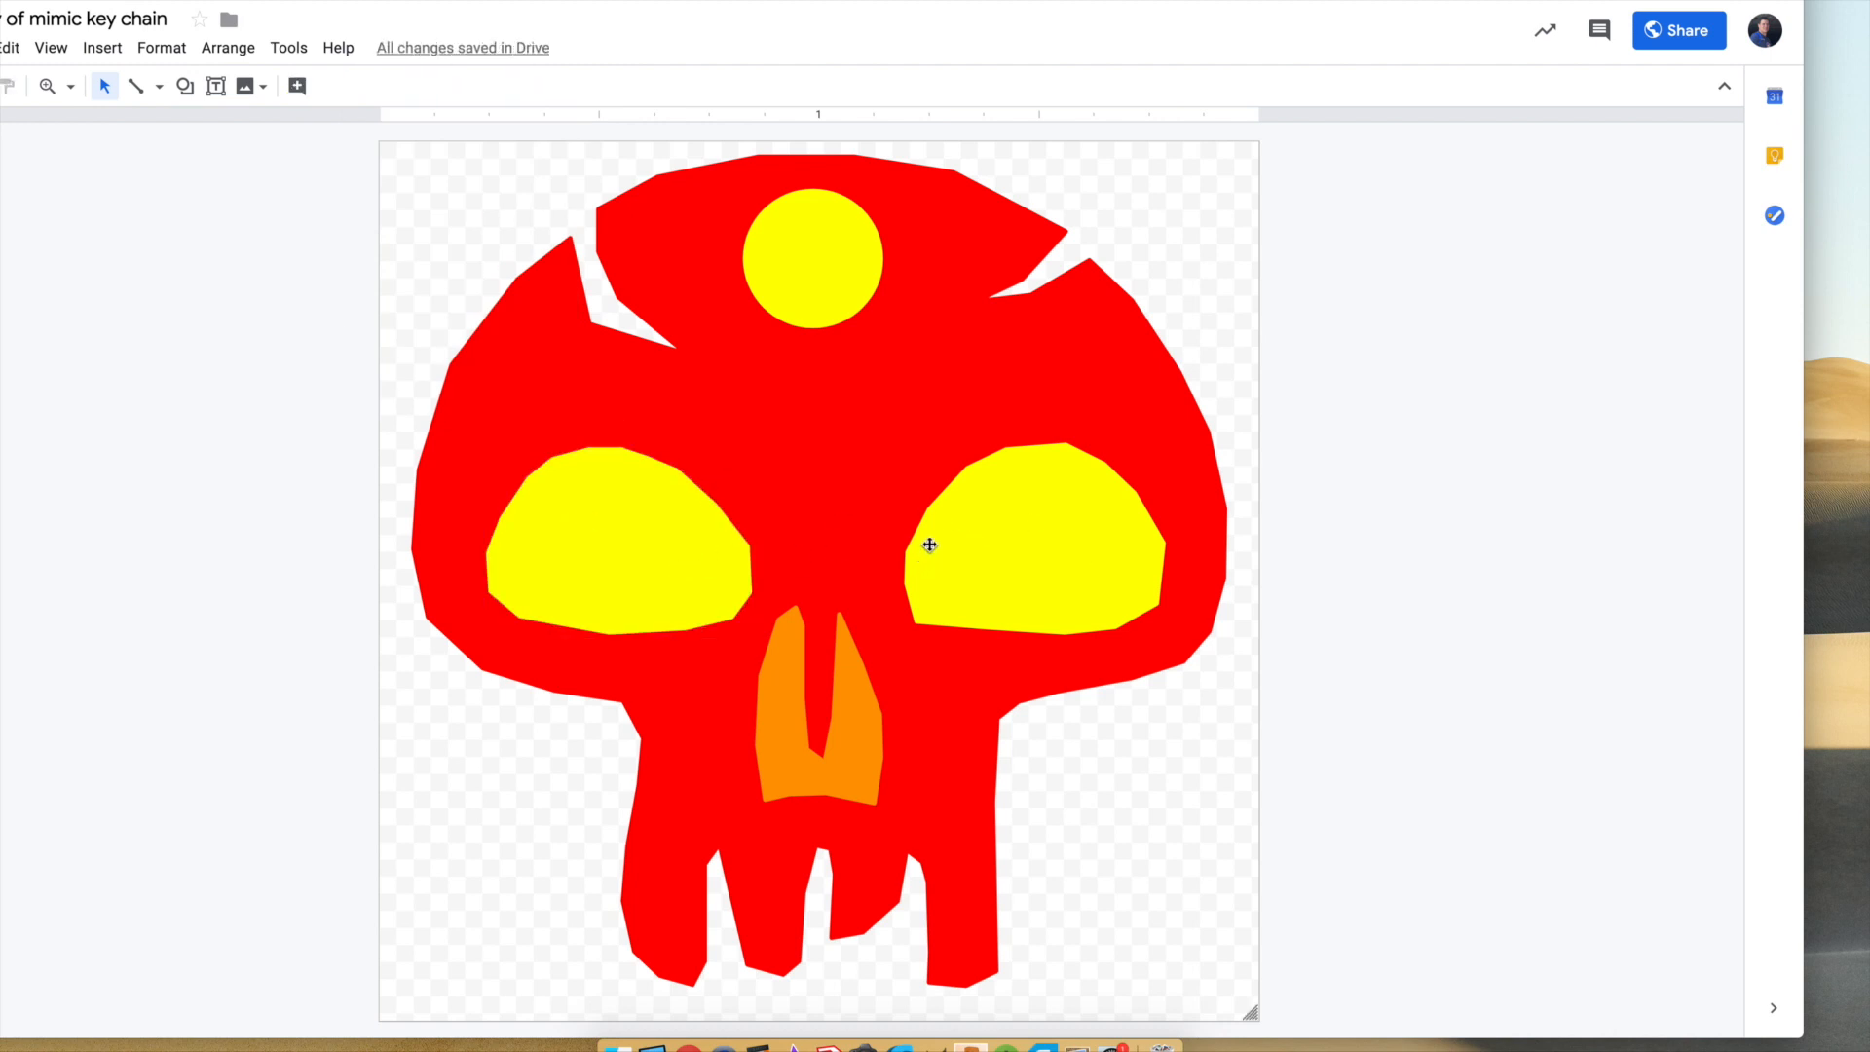
Undo the yellow recolouring of the skull's eyes and close the skull drawing.
{"action": "key", "text": "super+z"}
{"action": "key", "text": "super+z"}
{"action": "key", "text": "super+z"}
{"action": "key", "text": "super+z"}
{"action": "left_click", "coordinate": [1419, 535]}
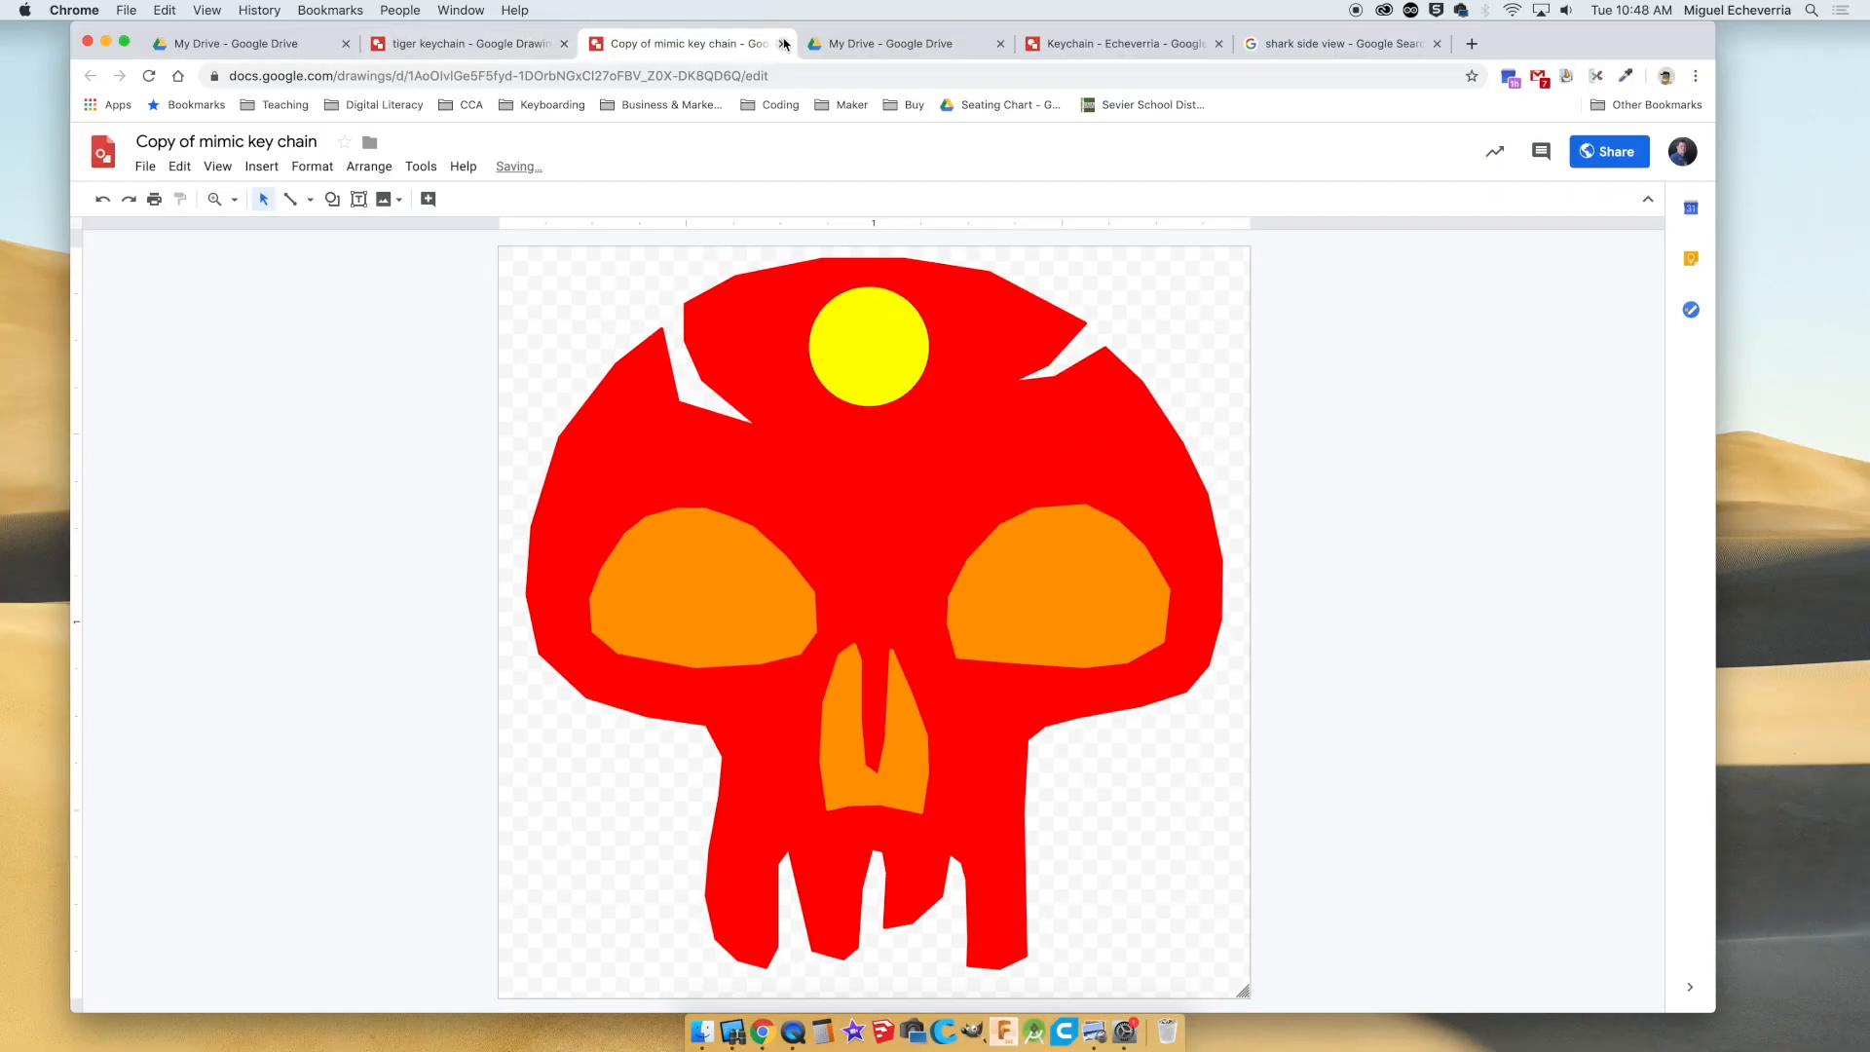
{"action": "key", "text": "super+w"}
In the tiger keychain drawing, move the tiger picture away from its yellow outline, and undo the move.
{"action": "left_click", "coordinate": [499, 43]}
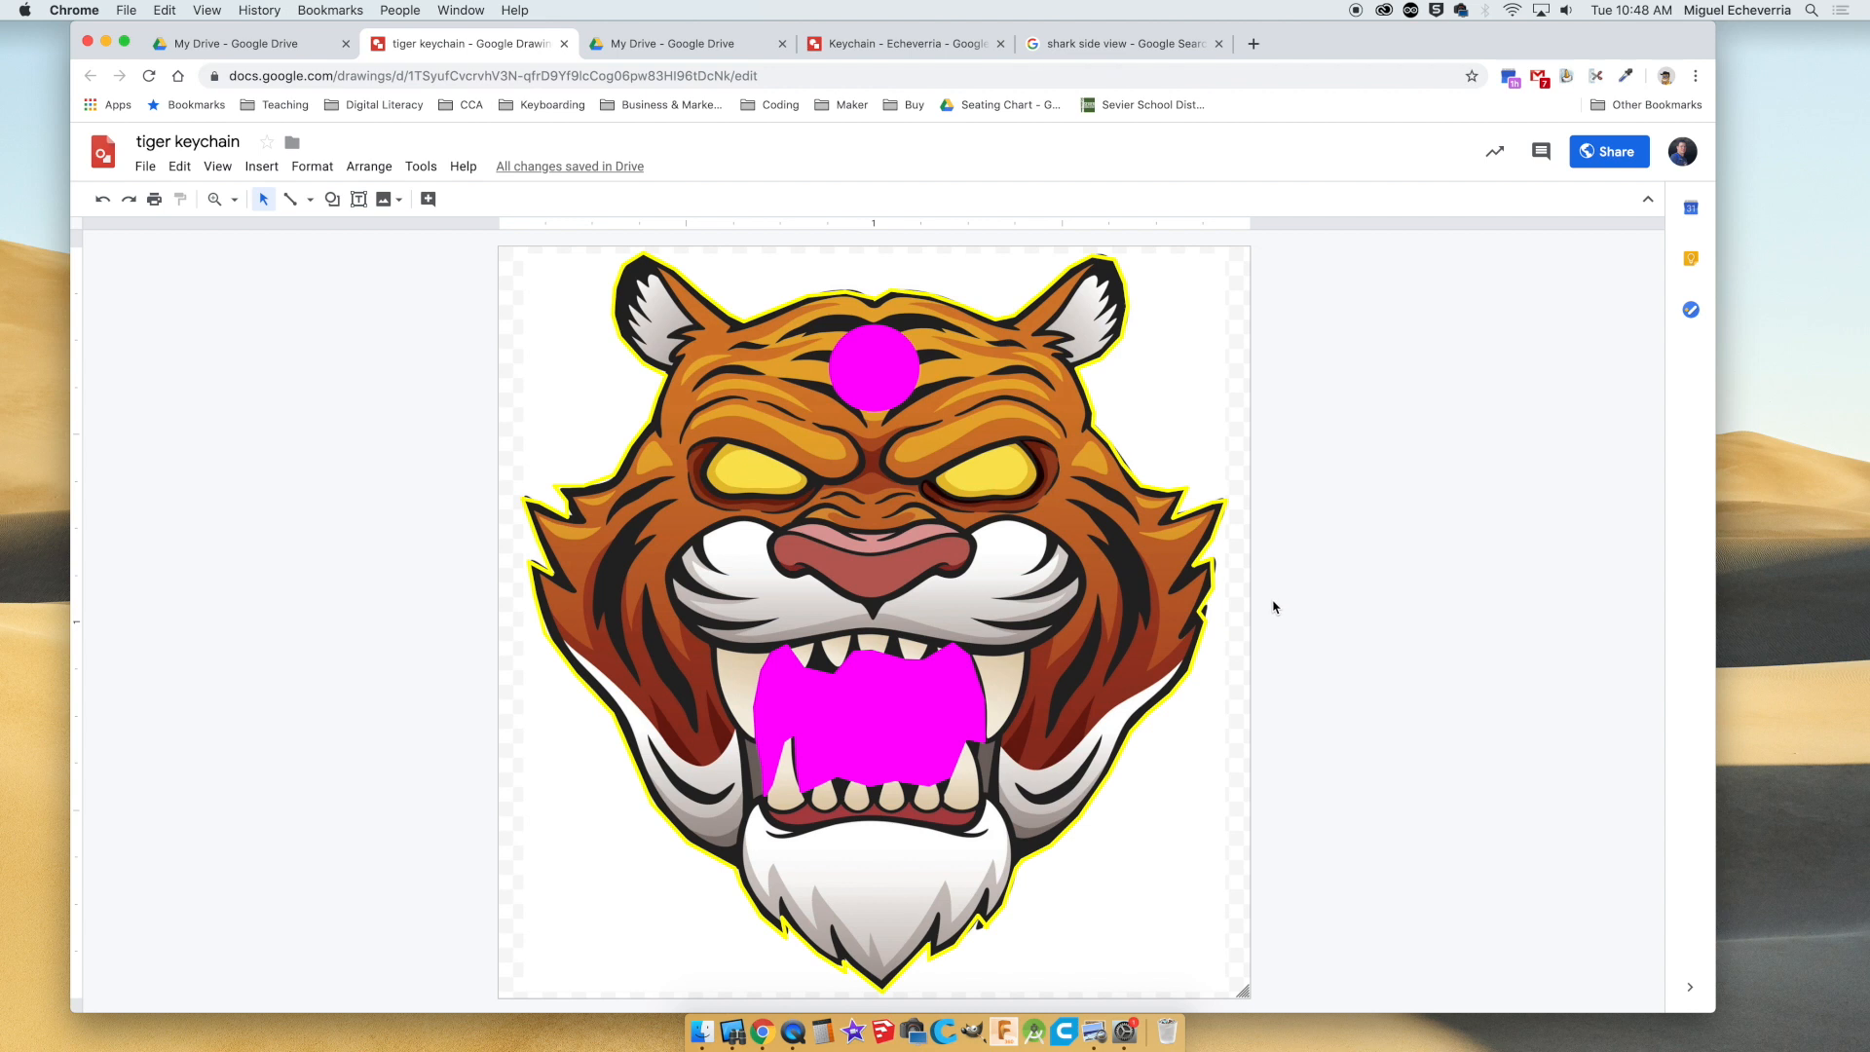
{"action": "left_click_drag", "start_coordinate": [696, 573], "coordinate": [1429, 577]}
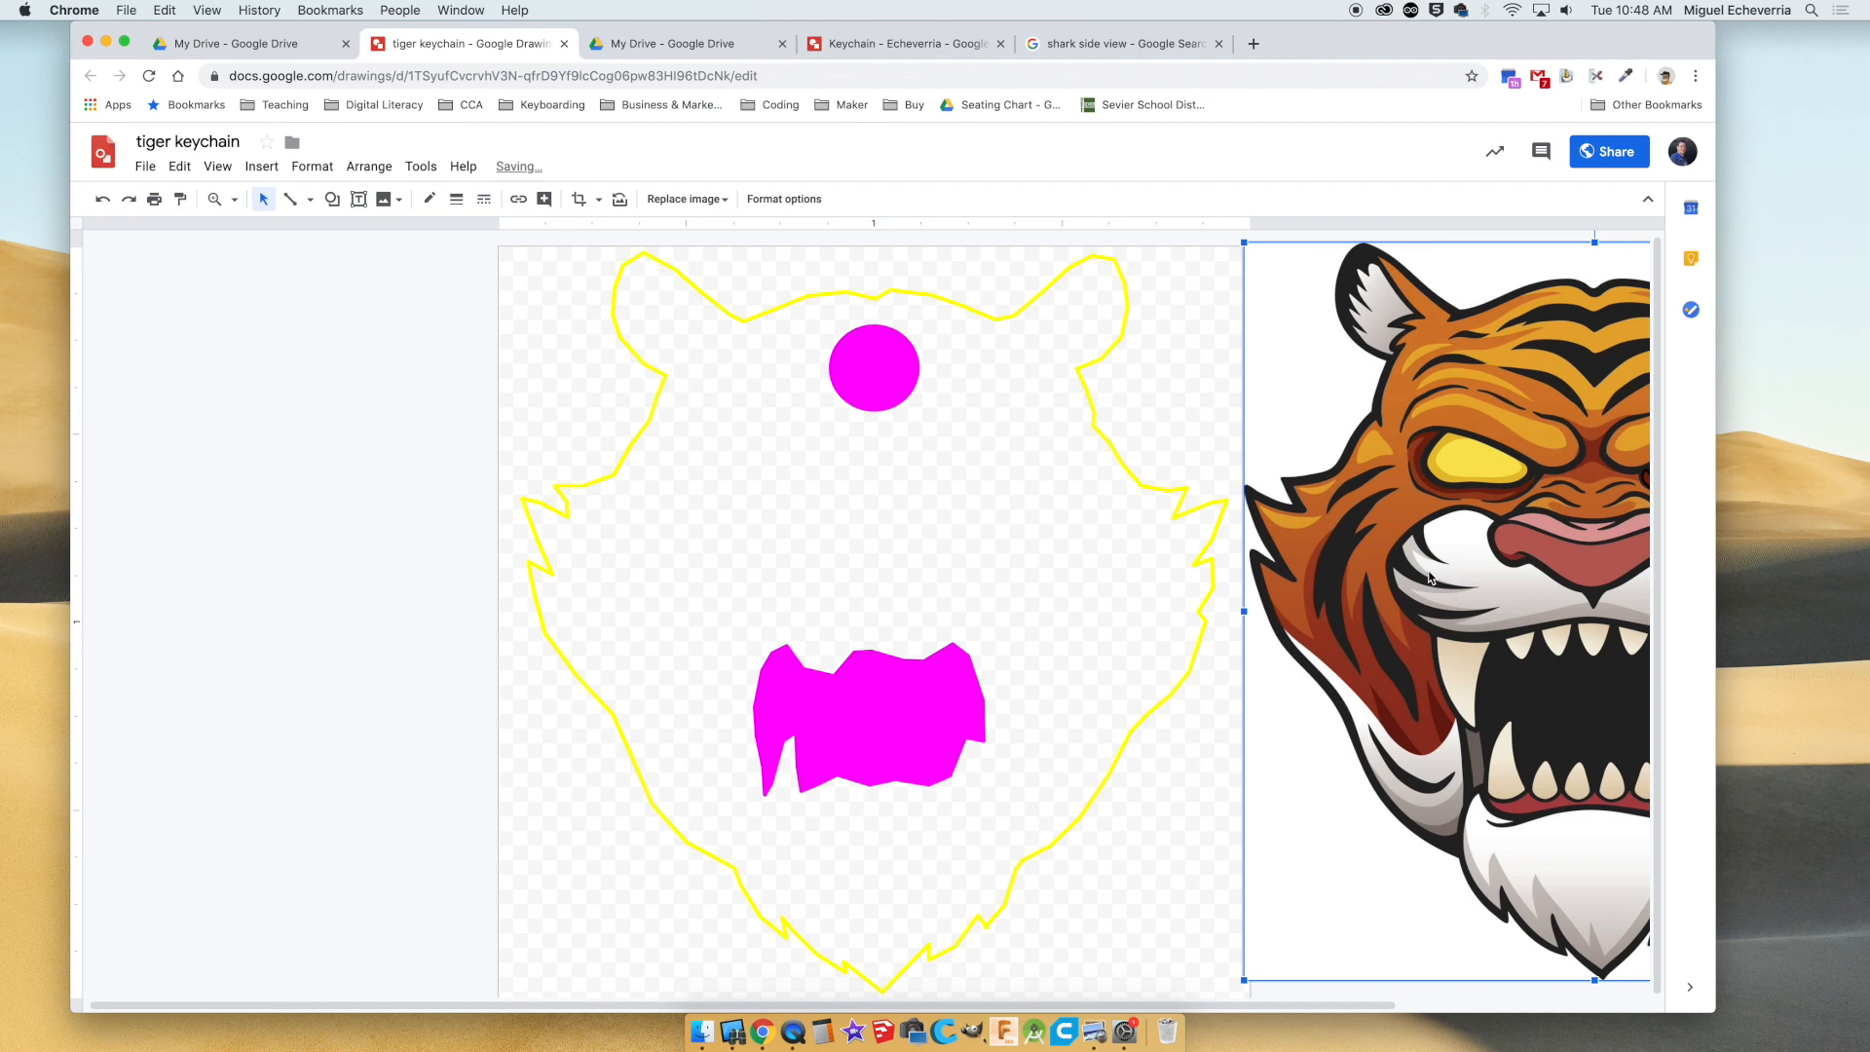
{"action": "key", "text": "super+z"}
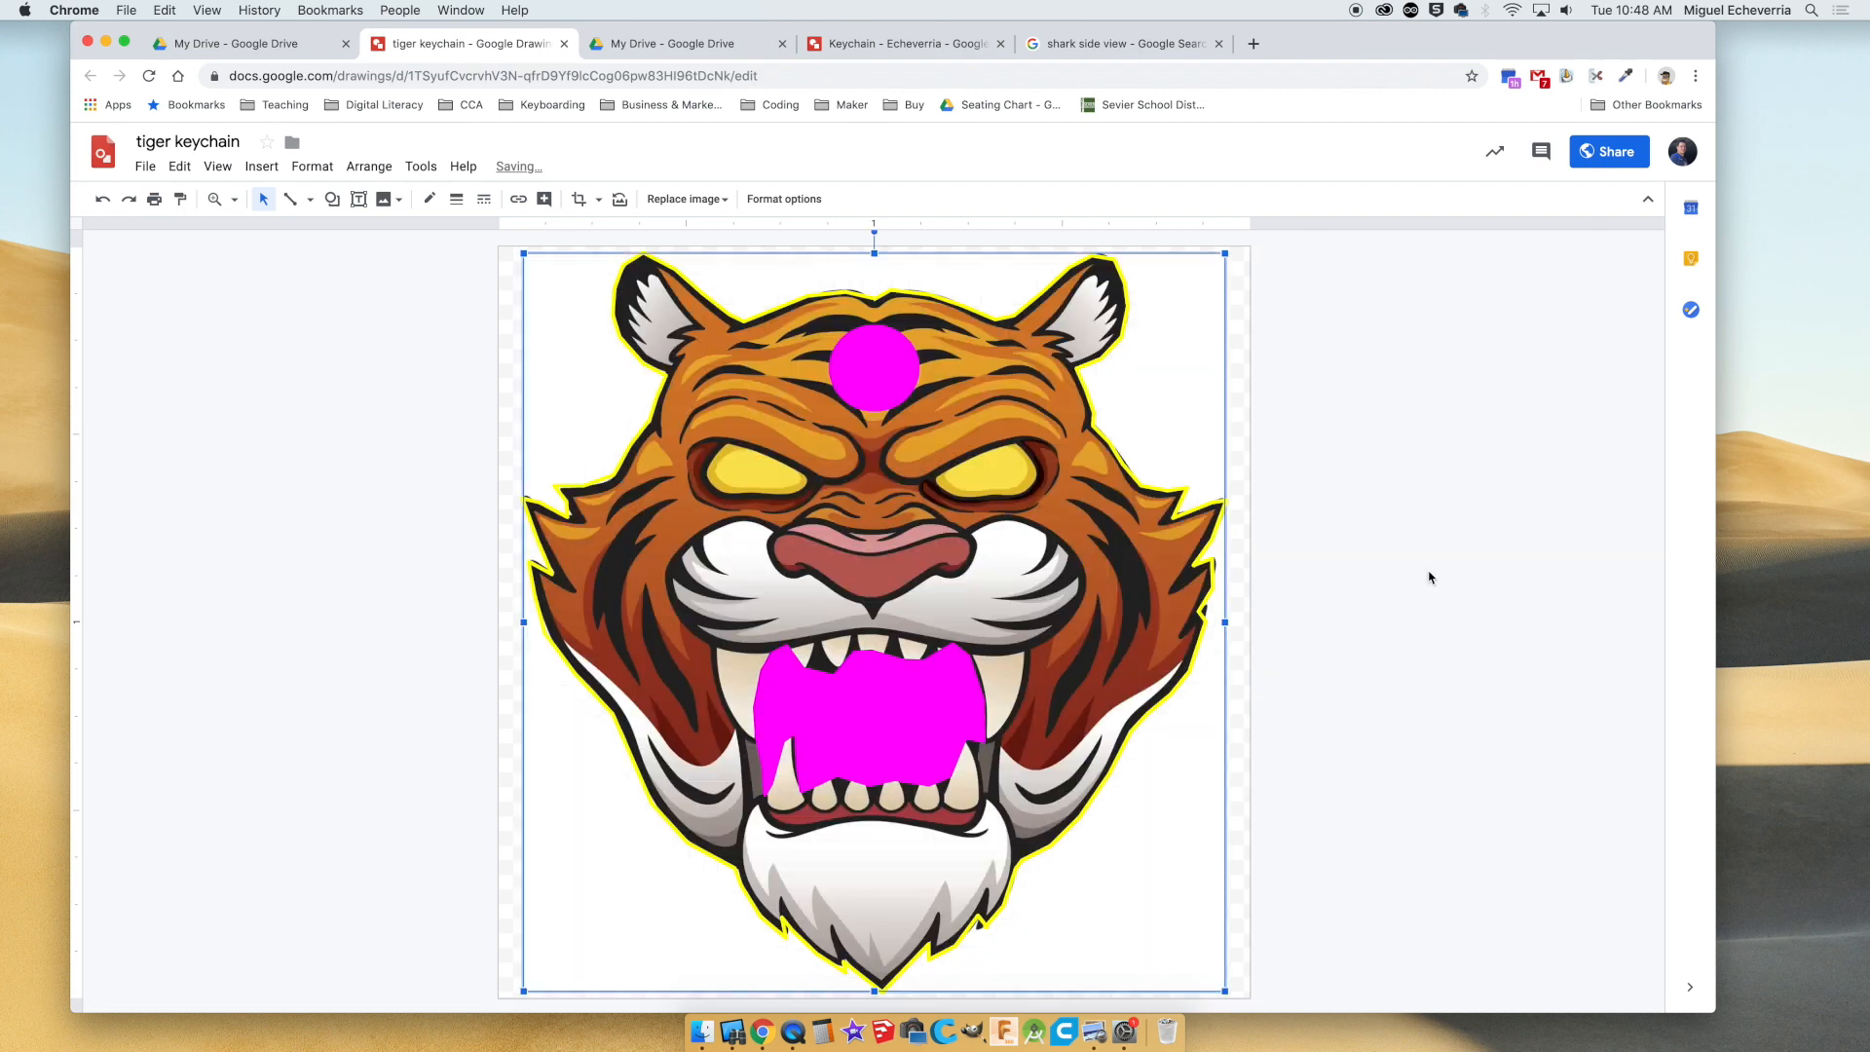
{"action": "left_click", "coordinate": [1306, 559]}
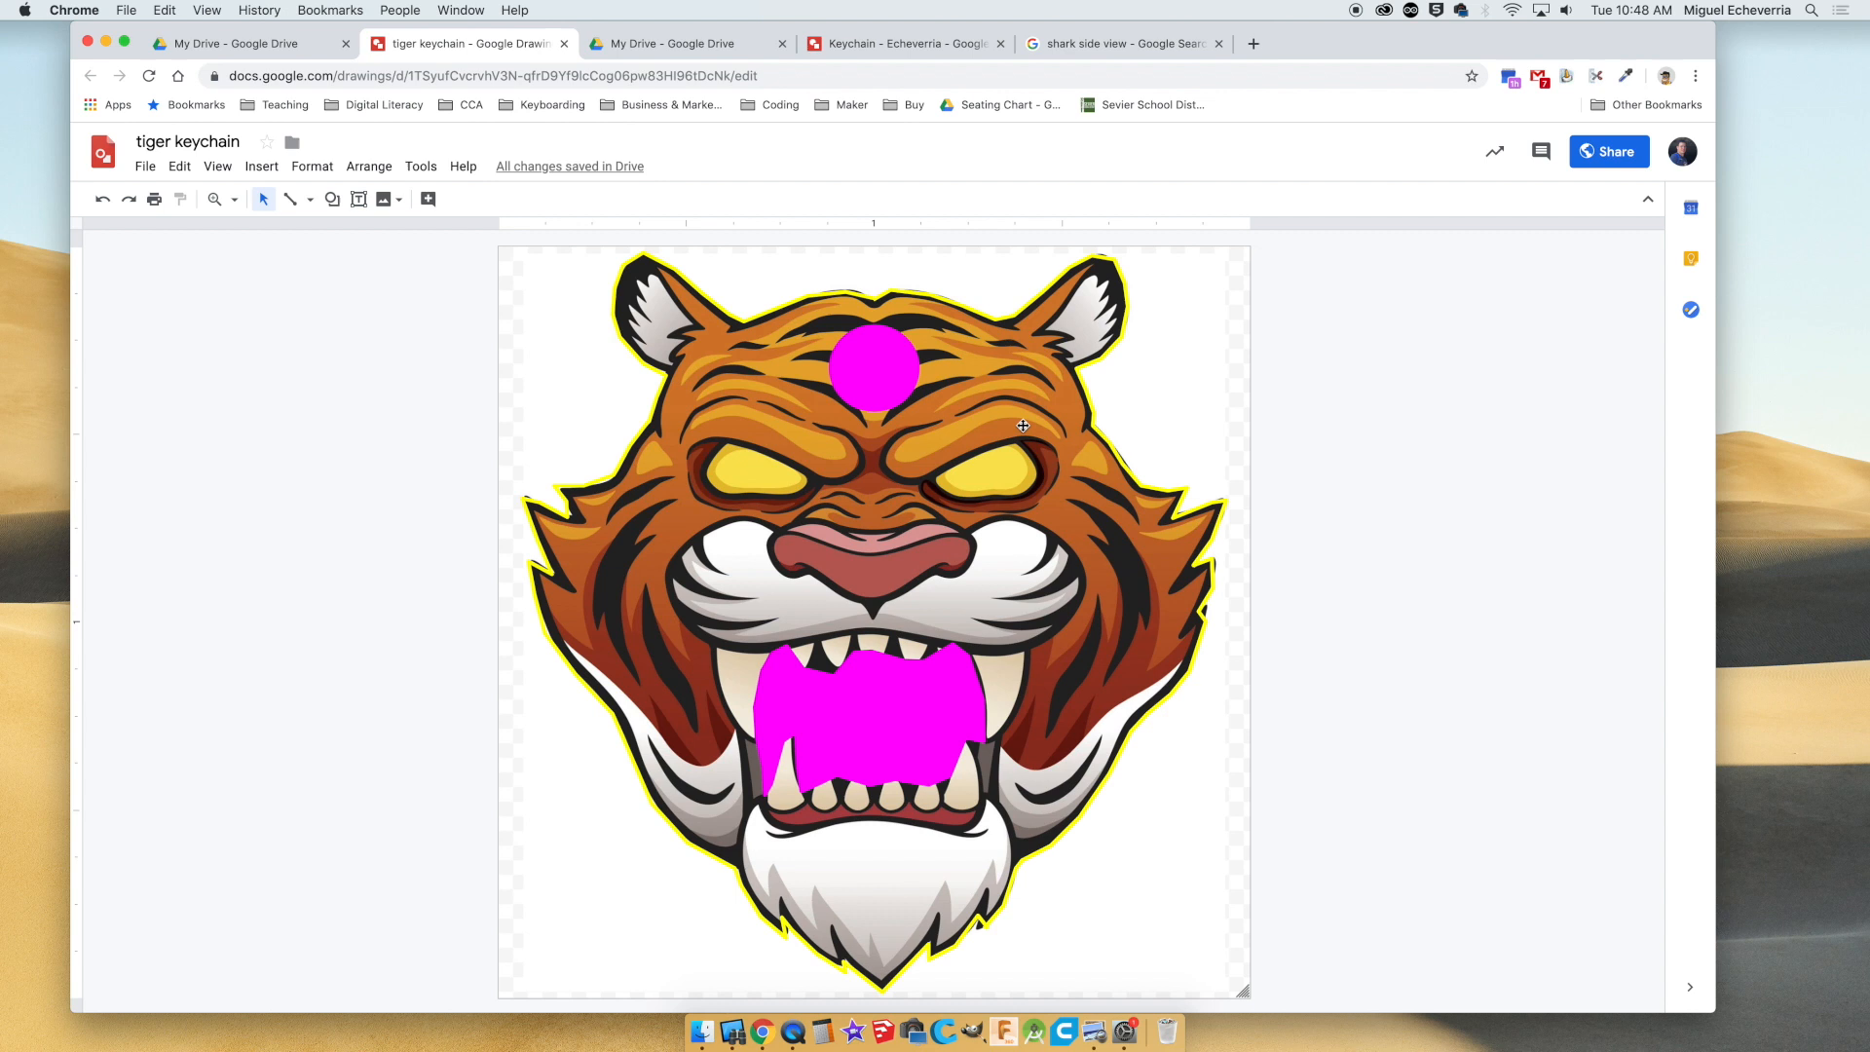
Return to the shark keychain drawing and move the shark photo back behind the red shape, aligned with its outline.
{"action": "left_click", "coordinate": [892, 44]}
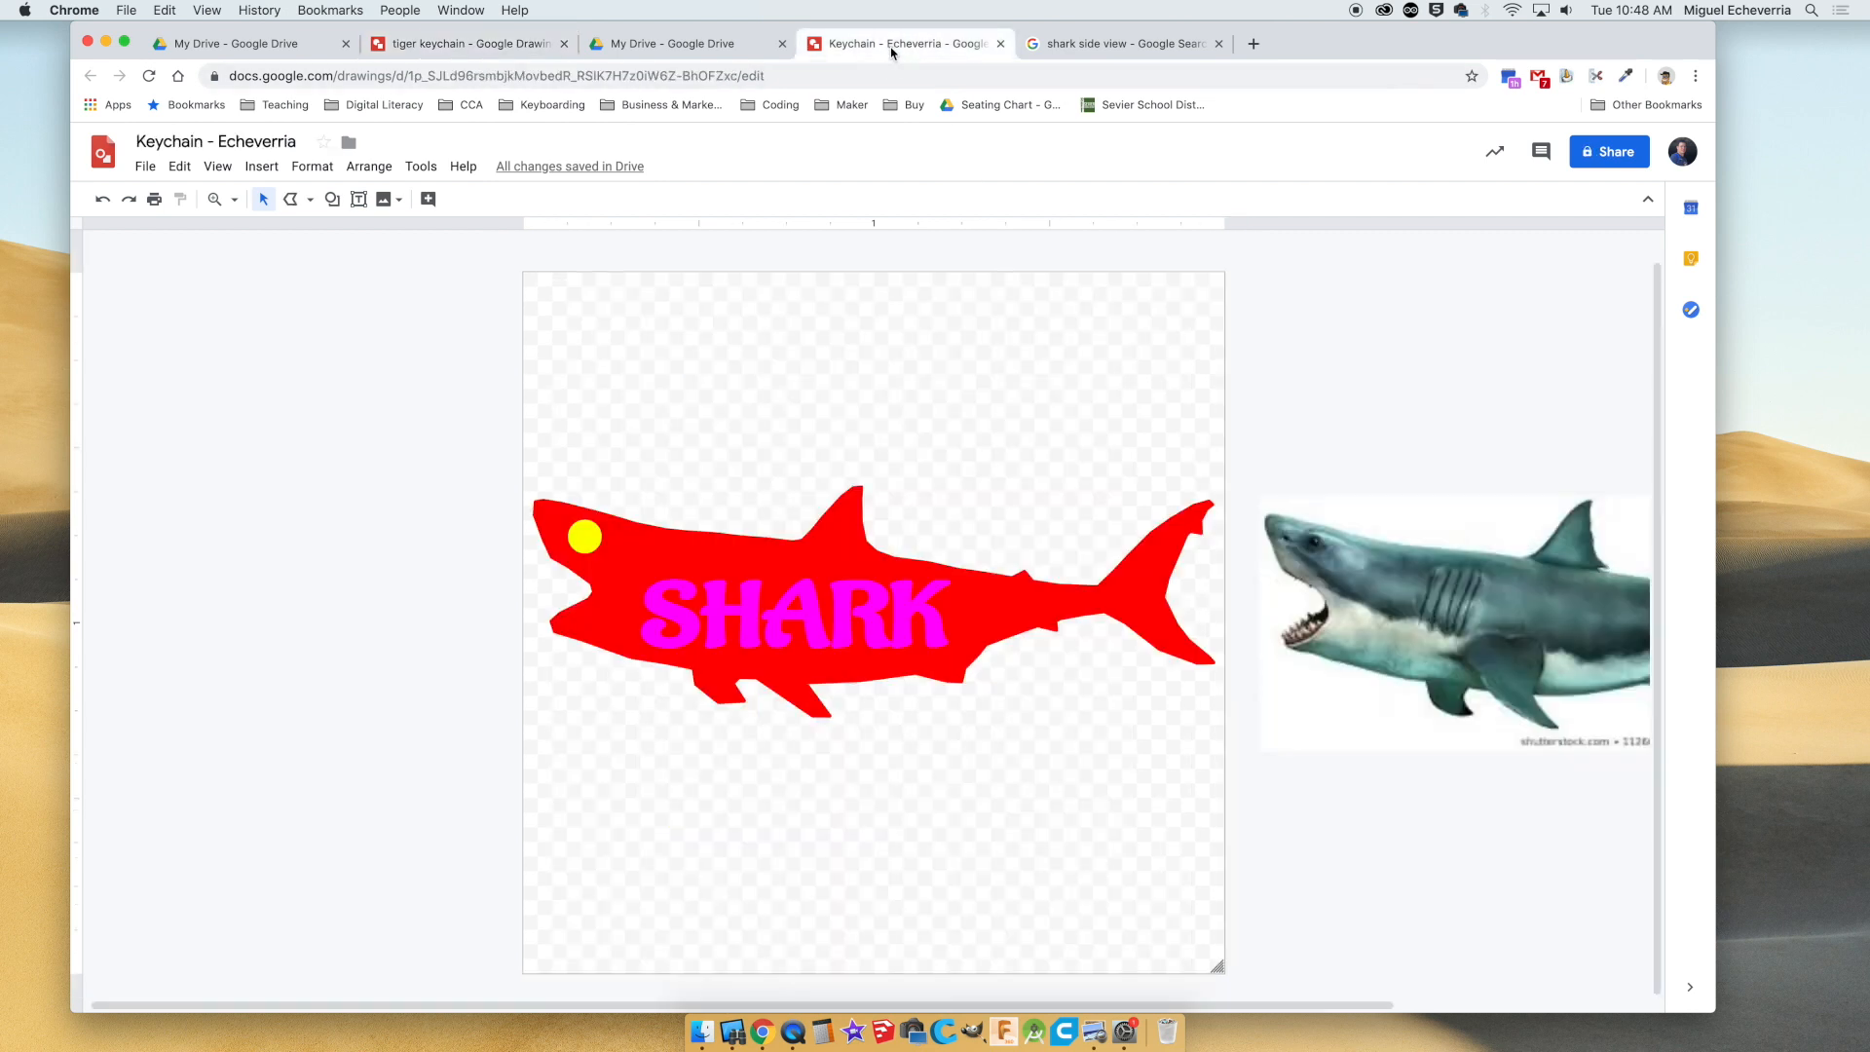
{"action": "left_click_drag", "start_coordinate": [1456, 563], "coordinate": [743, 531]}
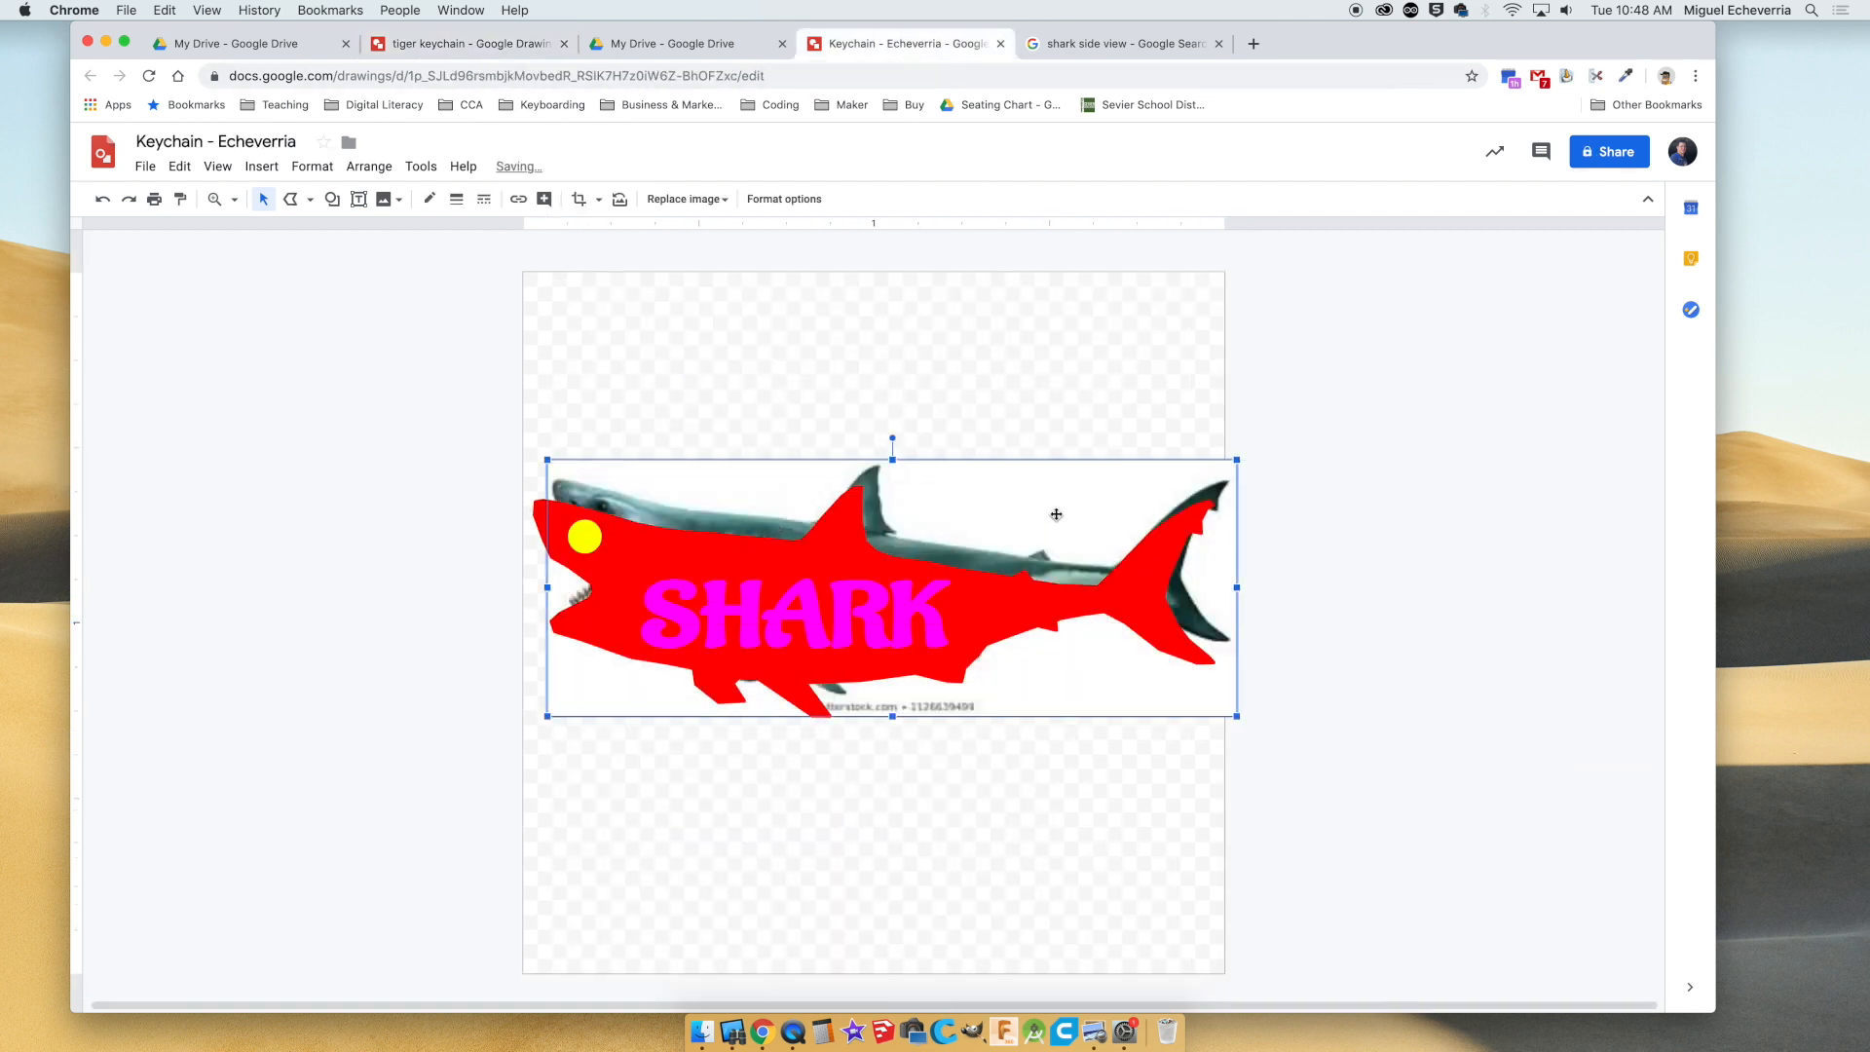
{"action": "left_click_drag", "start_coordinate": [1040, 518], "coordinate": [1041, 518]}
{"action": "key", "text": "Down"}
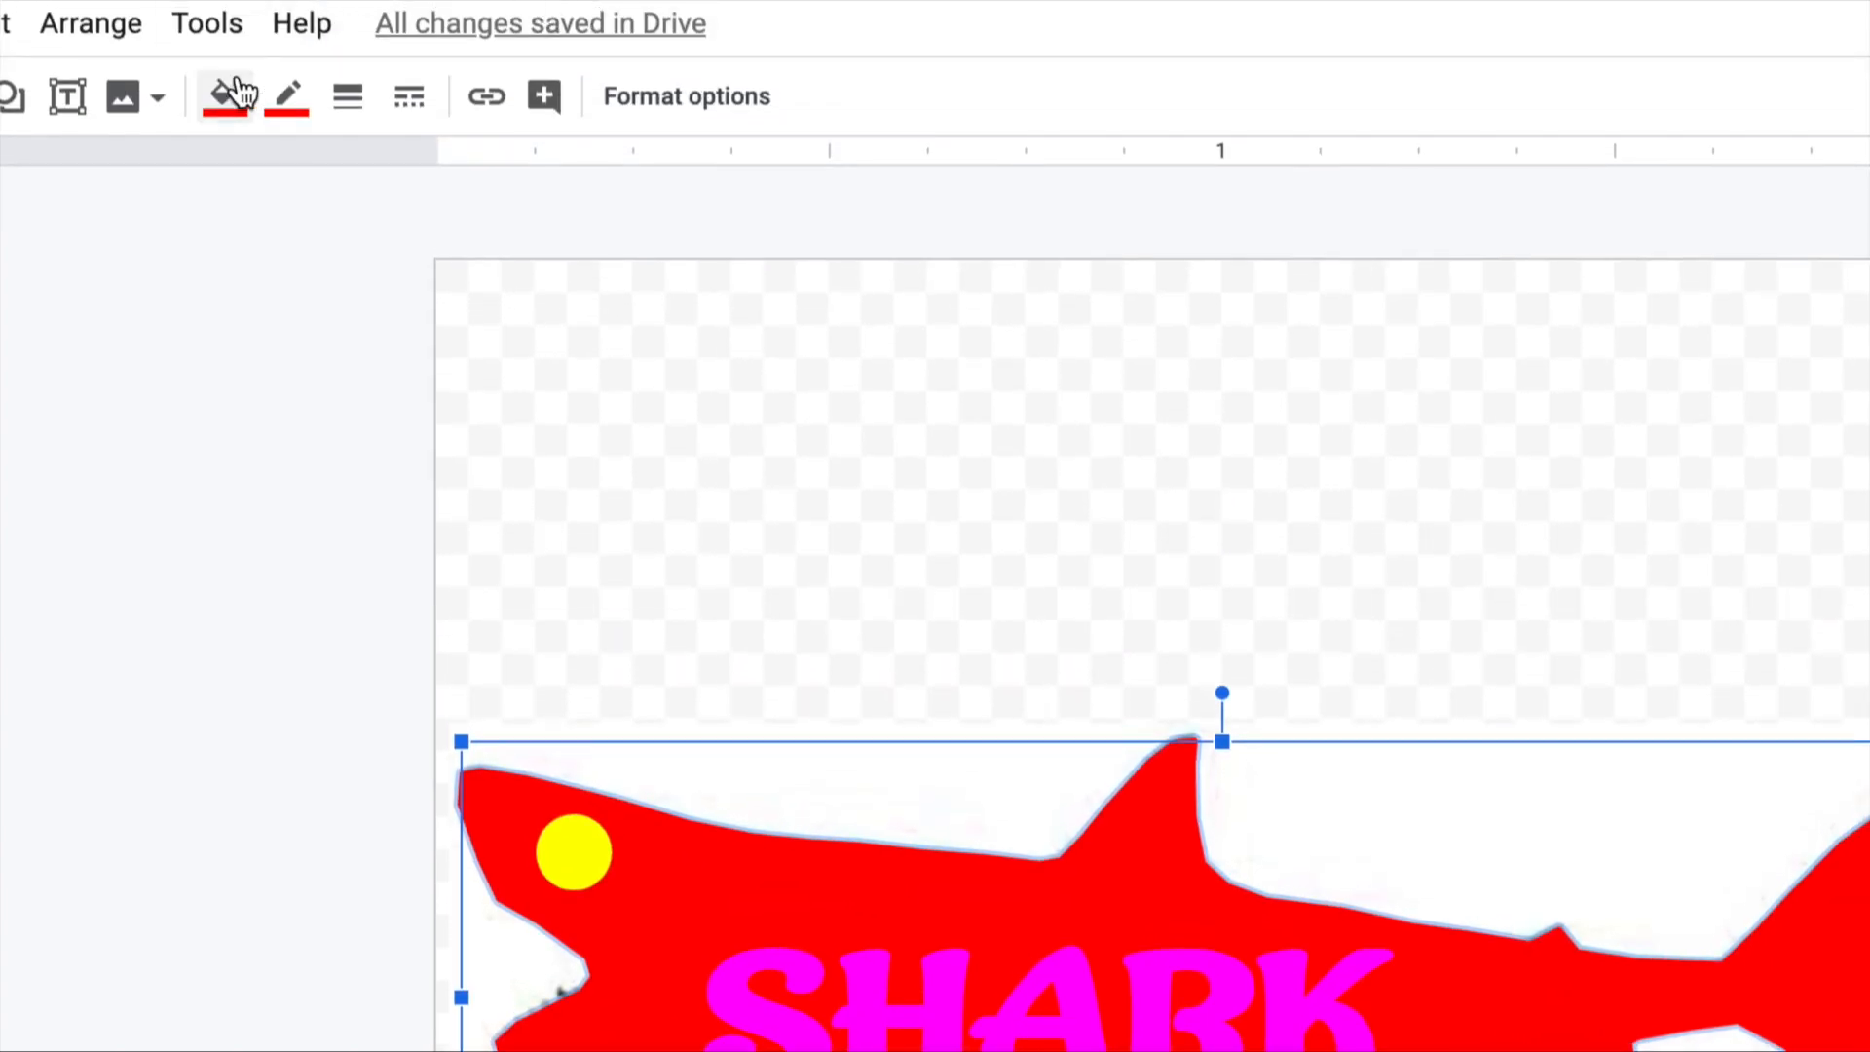
Make the red shark shape's fill transparent, keeping its red border around the photo.
{"action": "left_click", "coordinate": [234, 94]}
{"action": "left_click", "coordinate": [347, 256]}
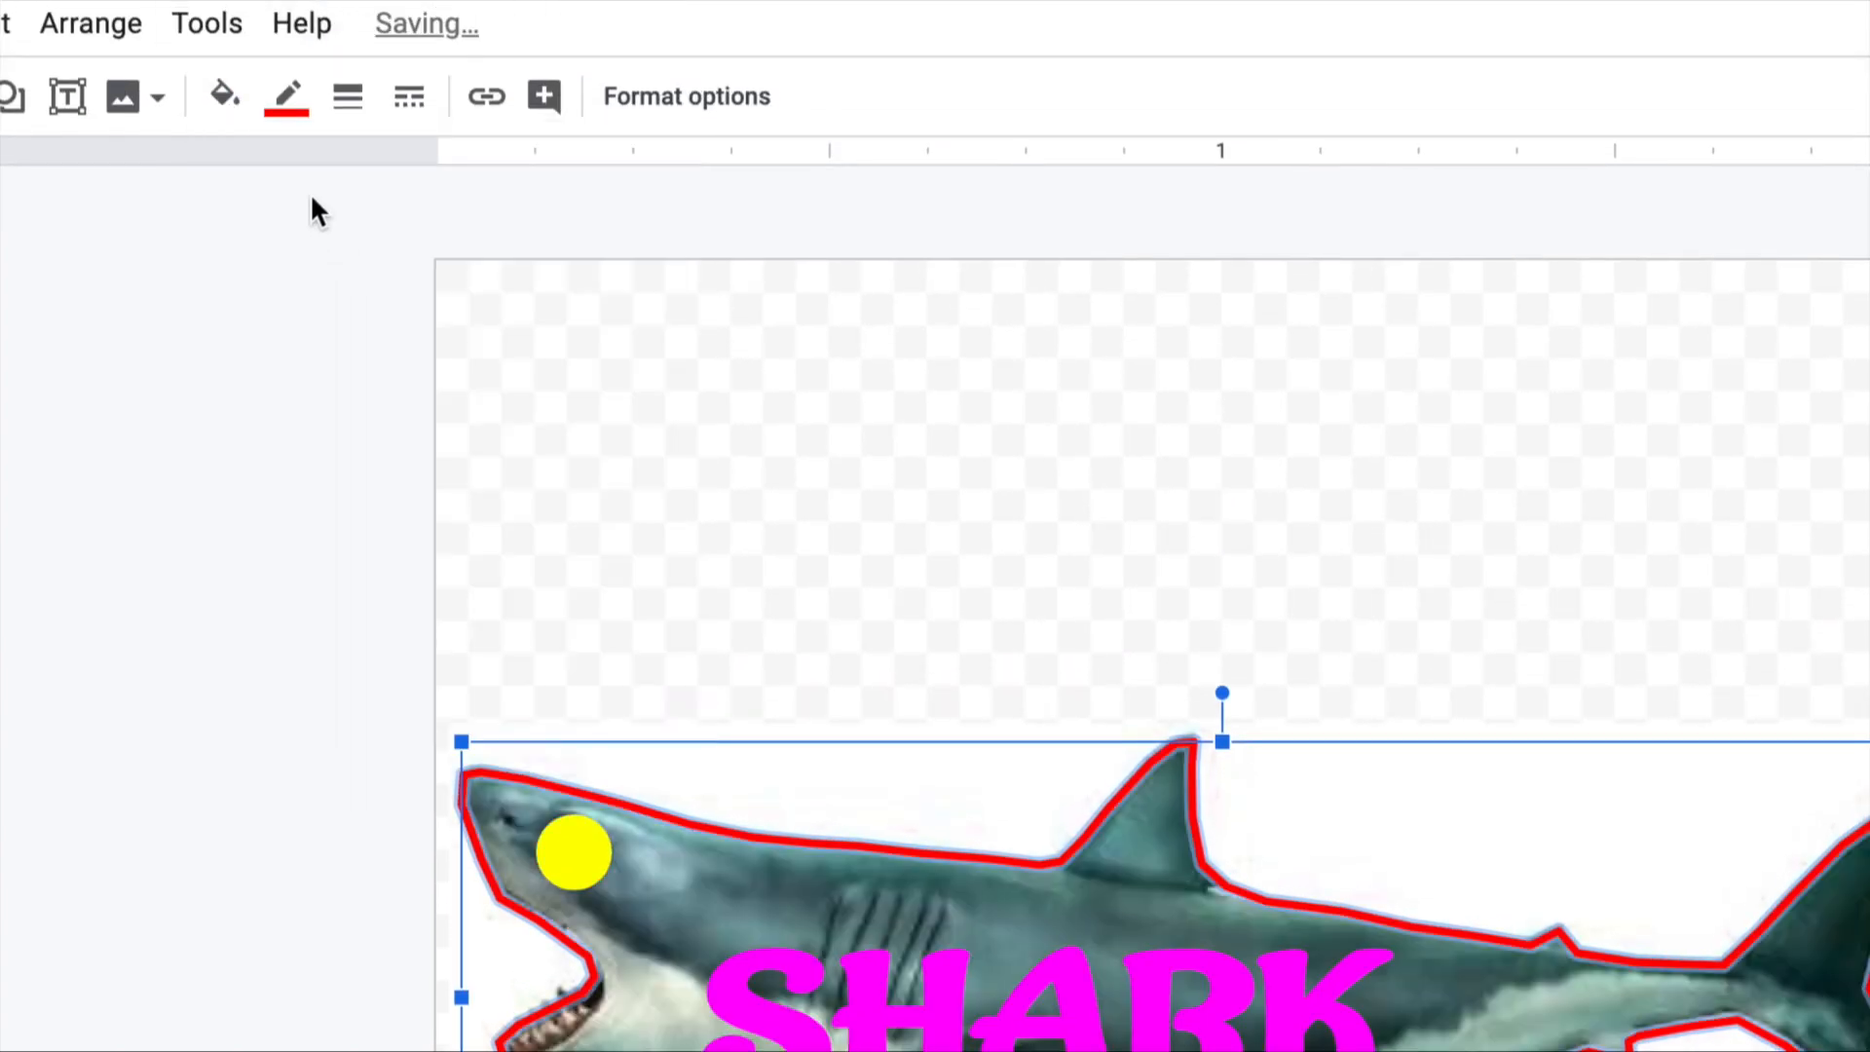
{"action": "left_click", "coordinate": [308, 503]}
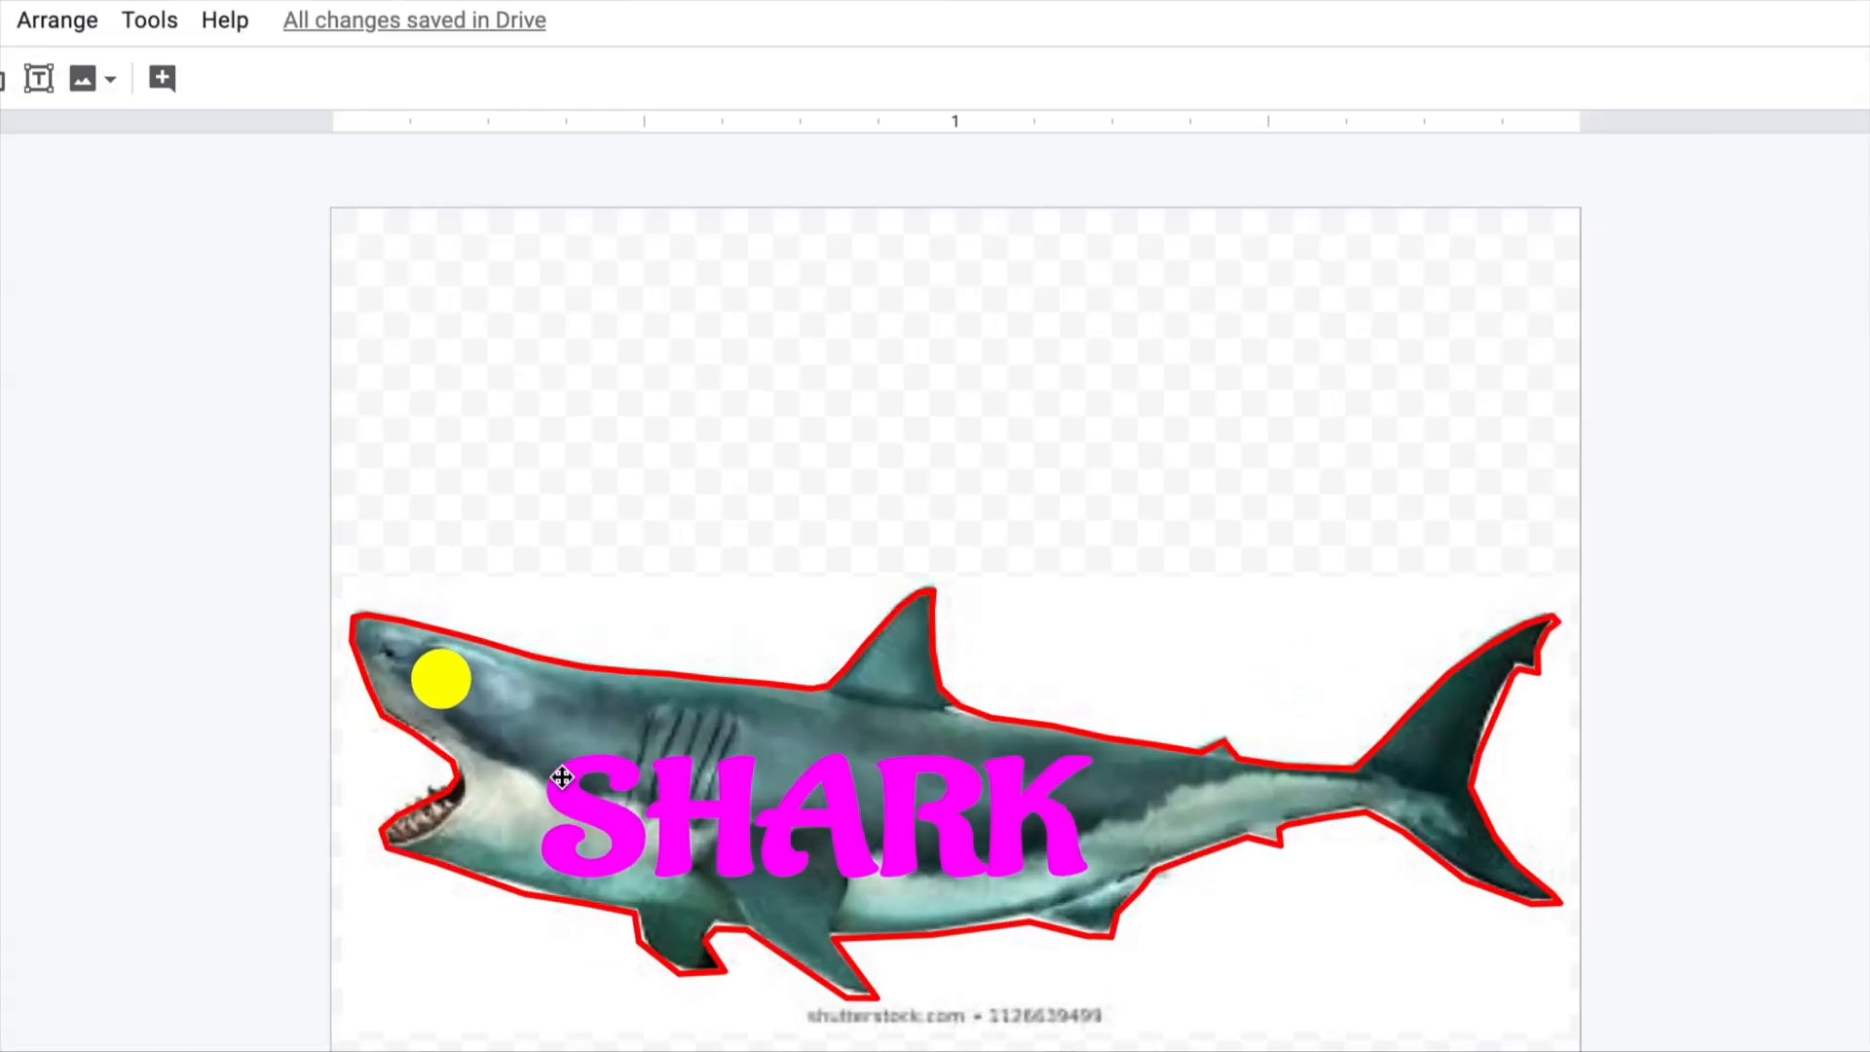
{"action": "left_click", "coordinate": [583, 698]}
{"action": "left_click_drag", "start_coordinate": [583, 698], "coordinate": [584, 700]}
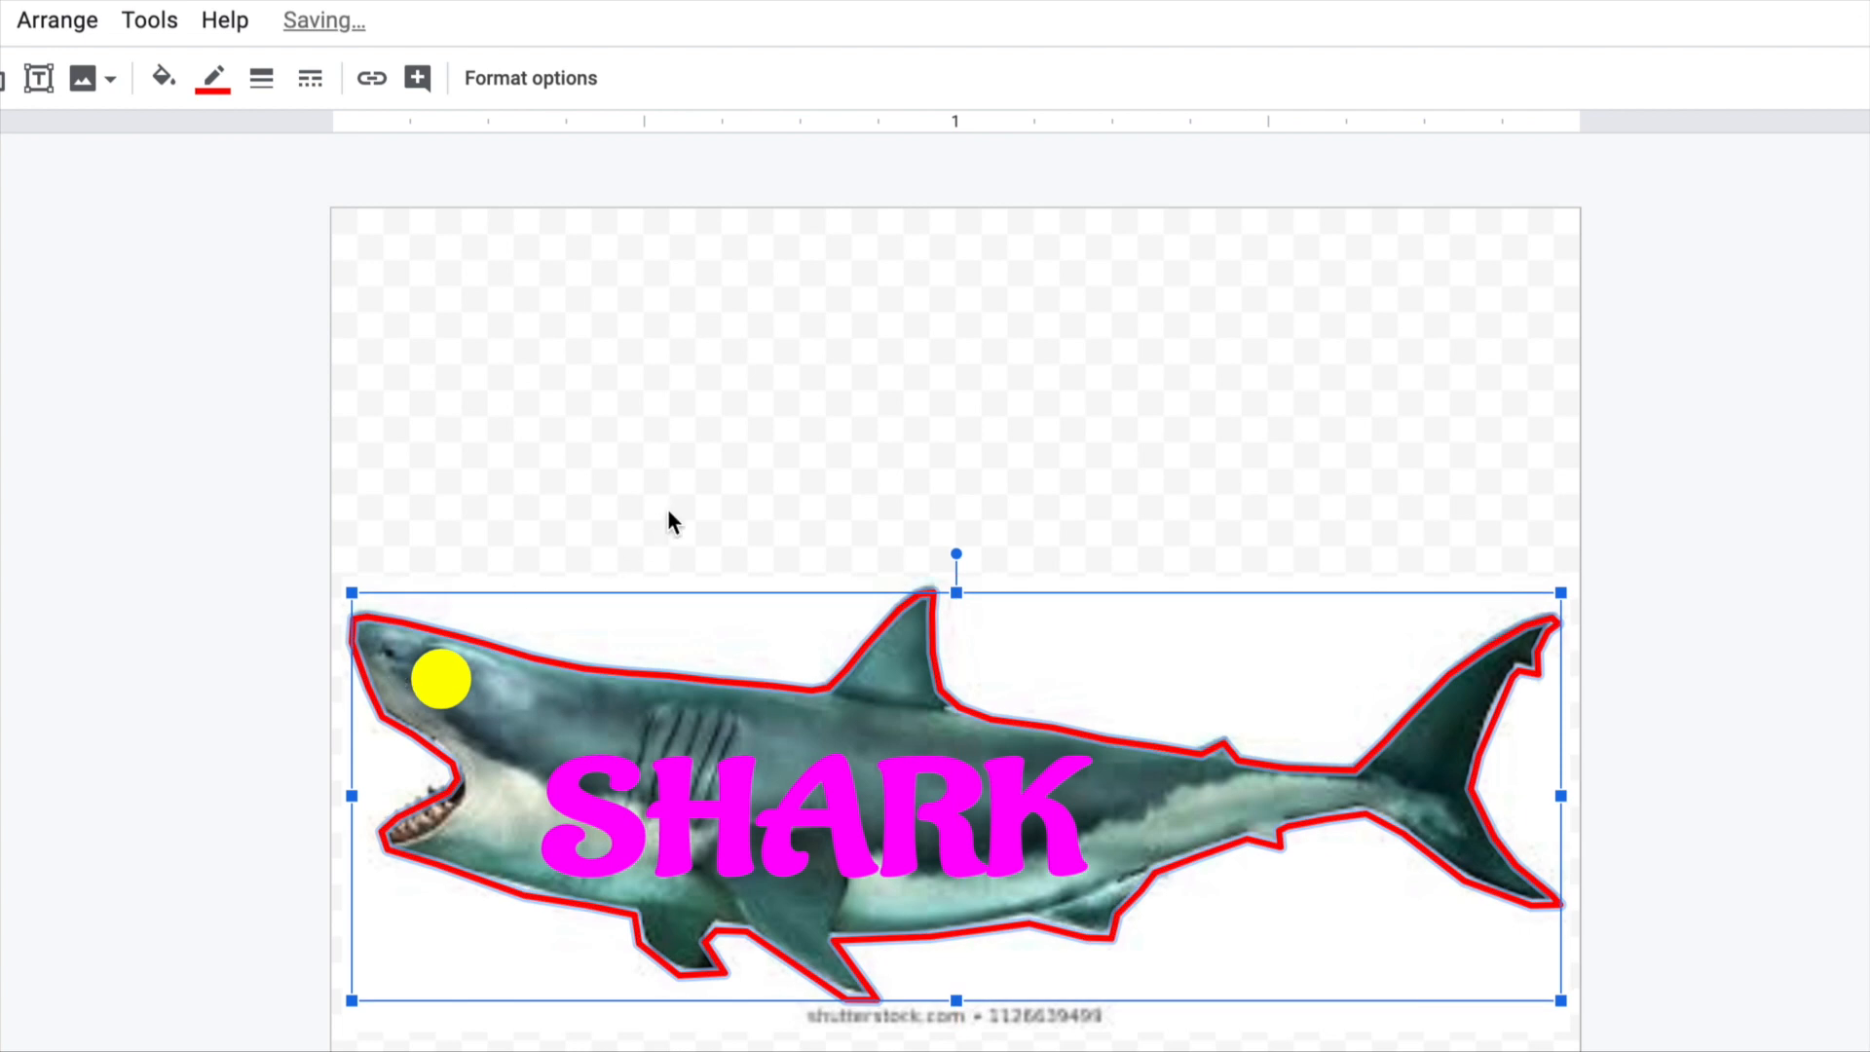
{"action": "left_click", "coordinate": [751, 447]}
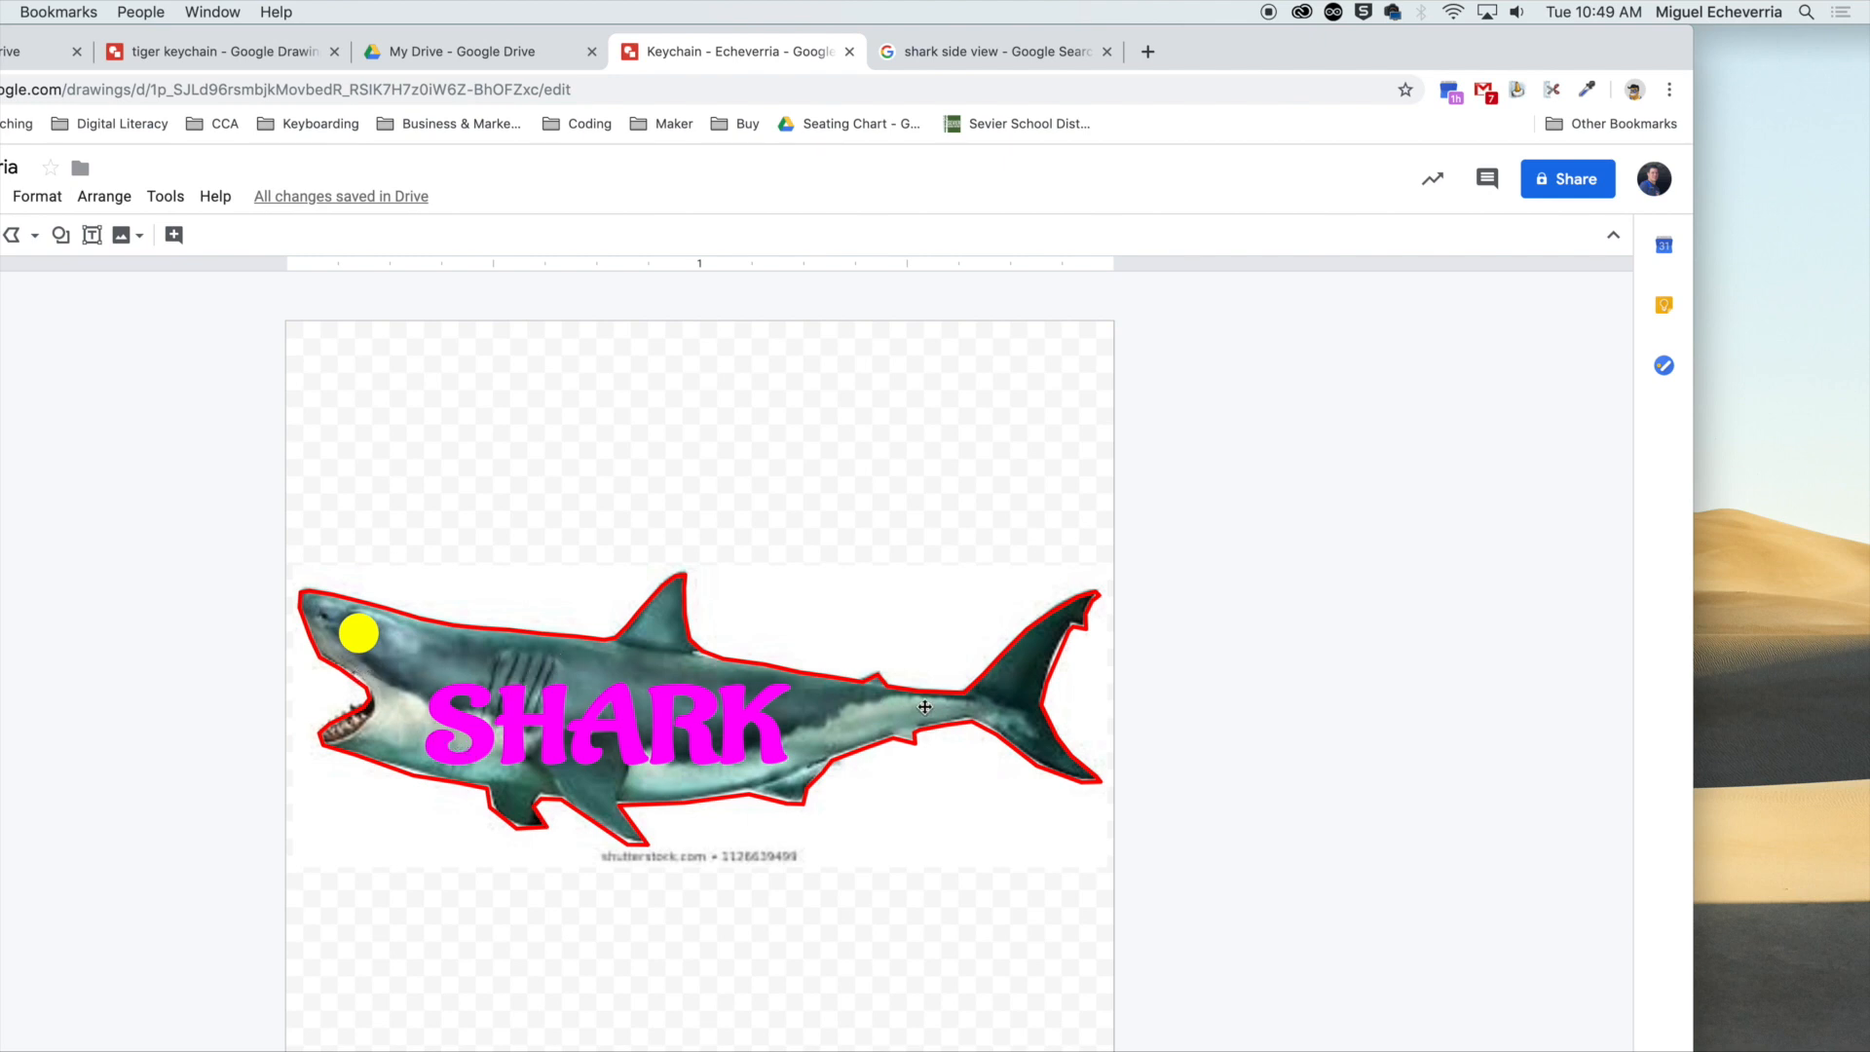
Fill the outlined shark shape with red to match its border.
{"action": "left_click", "coordinate": [804, 731]}
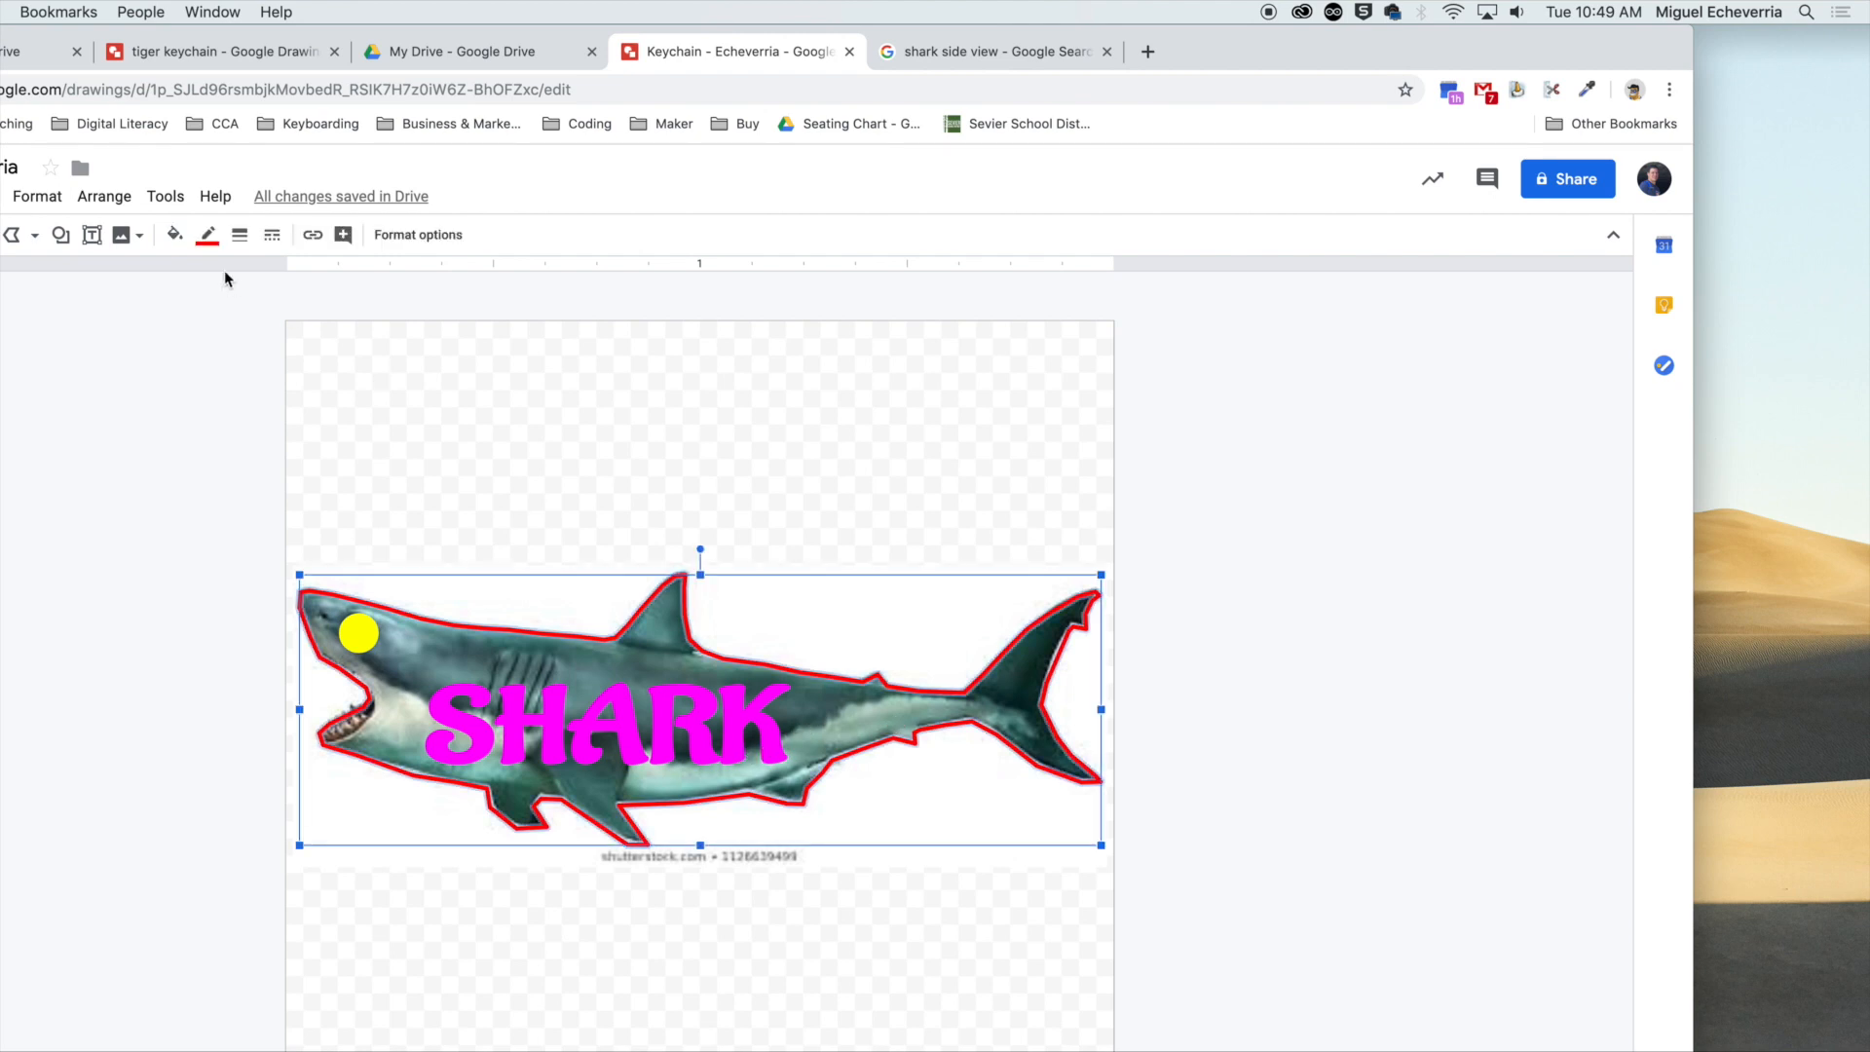
{"action": "left_click", "coordinate": [174, 235]}
{"action": "left_click", "coordinate": [208, 377]}
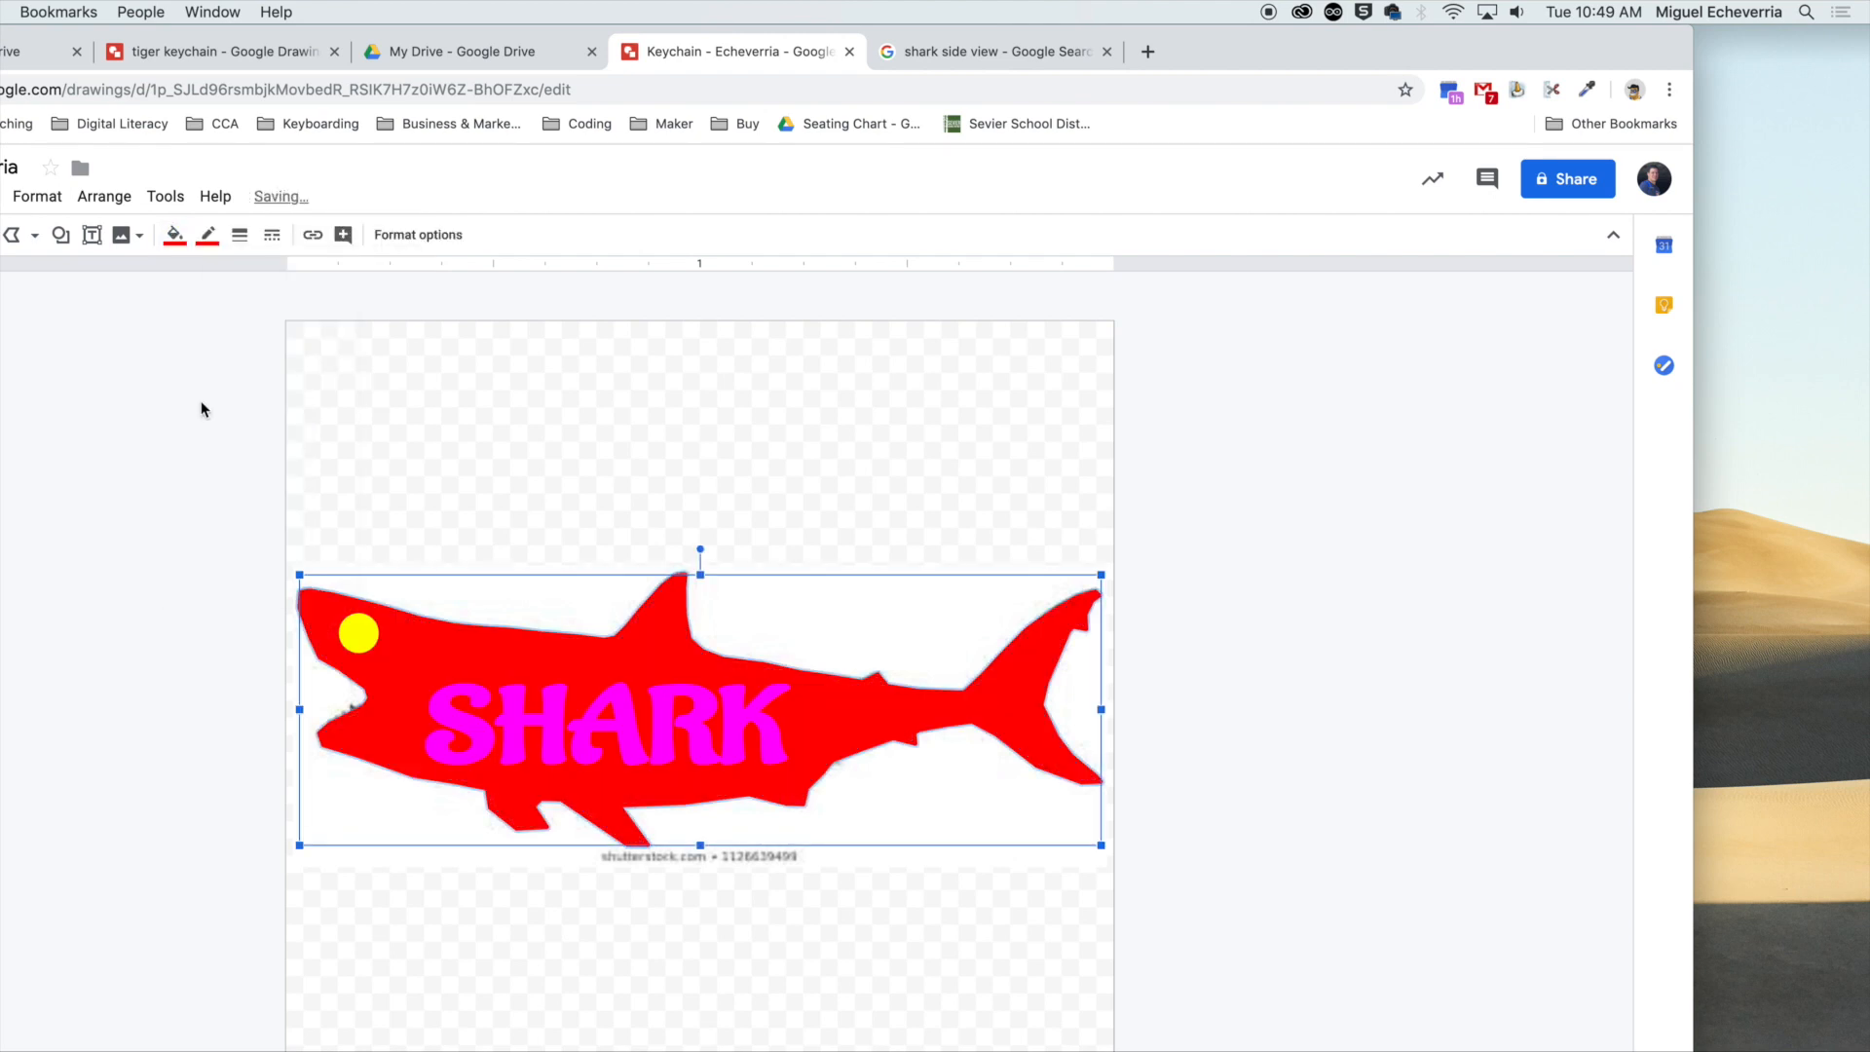
{"action": "left_click", "coordinate": [128, 518]}
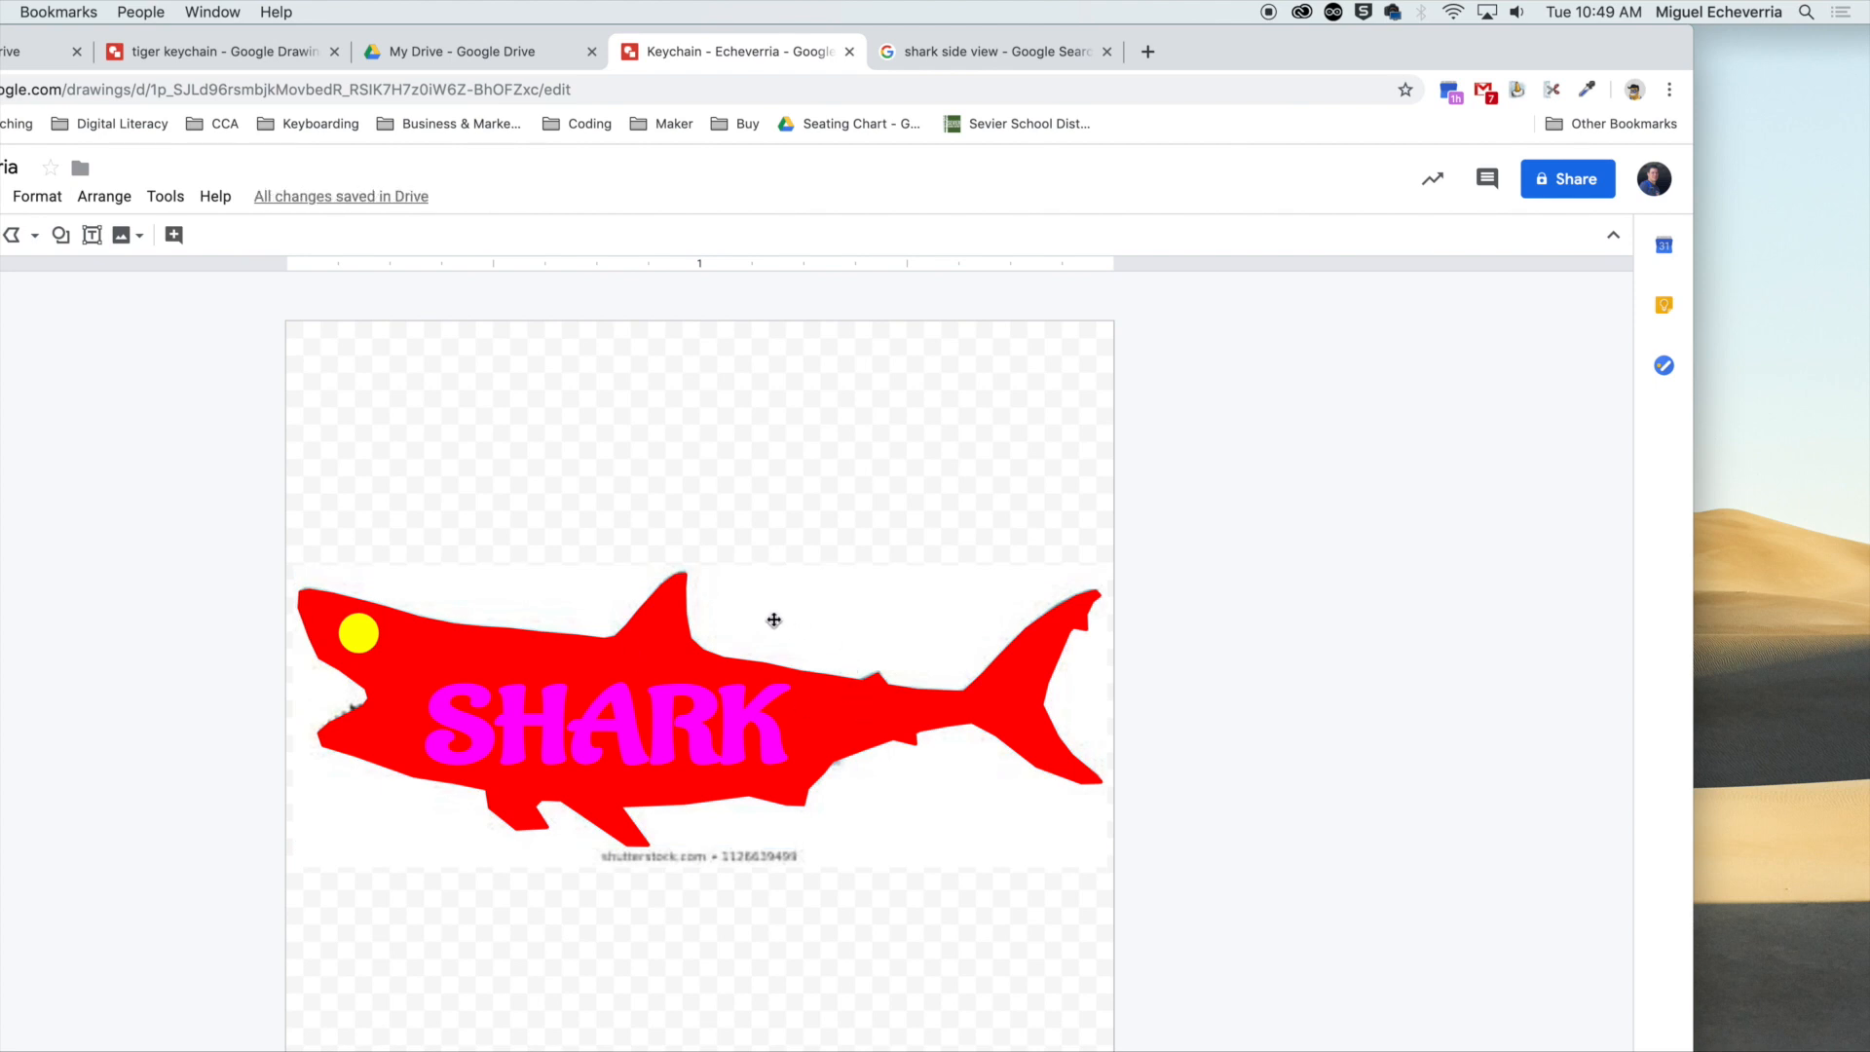
Move the shark photo out from behind the red shape, and undo both the move and the red fill.
{"action": "left_click_drag", "start_coordinate": [768, 618], "coordinate": [1655, 611]}
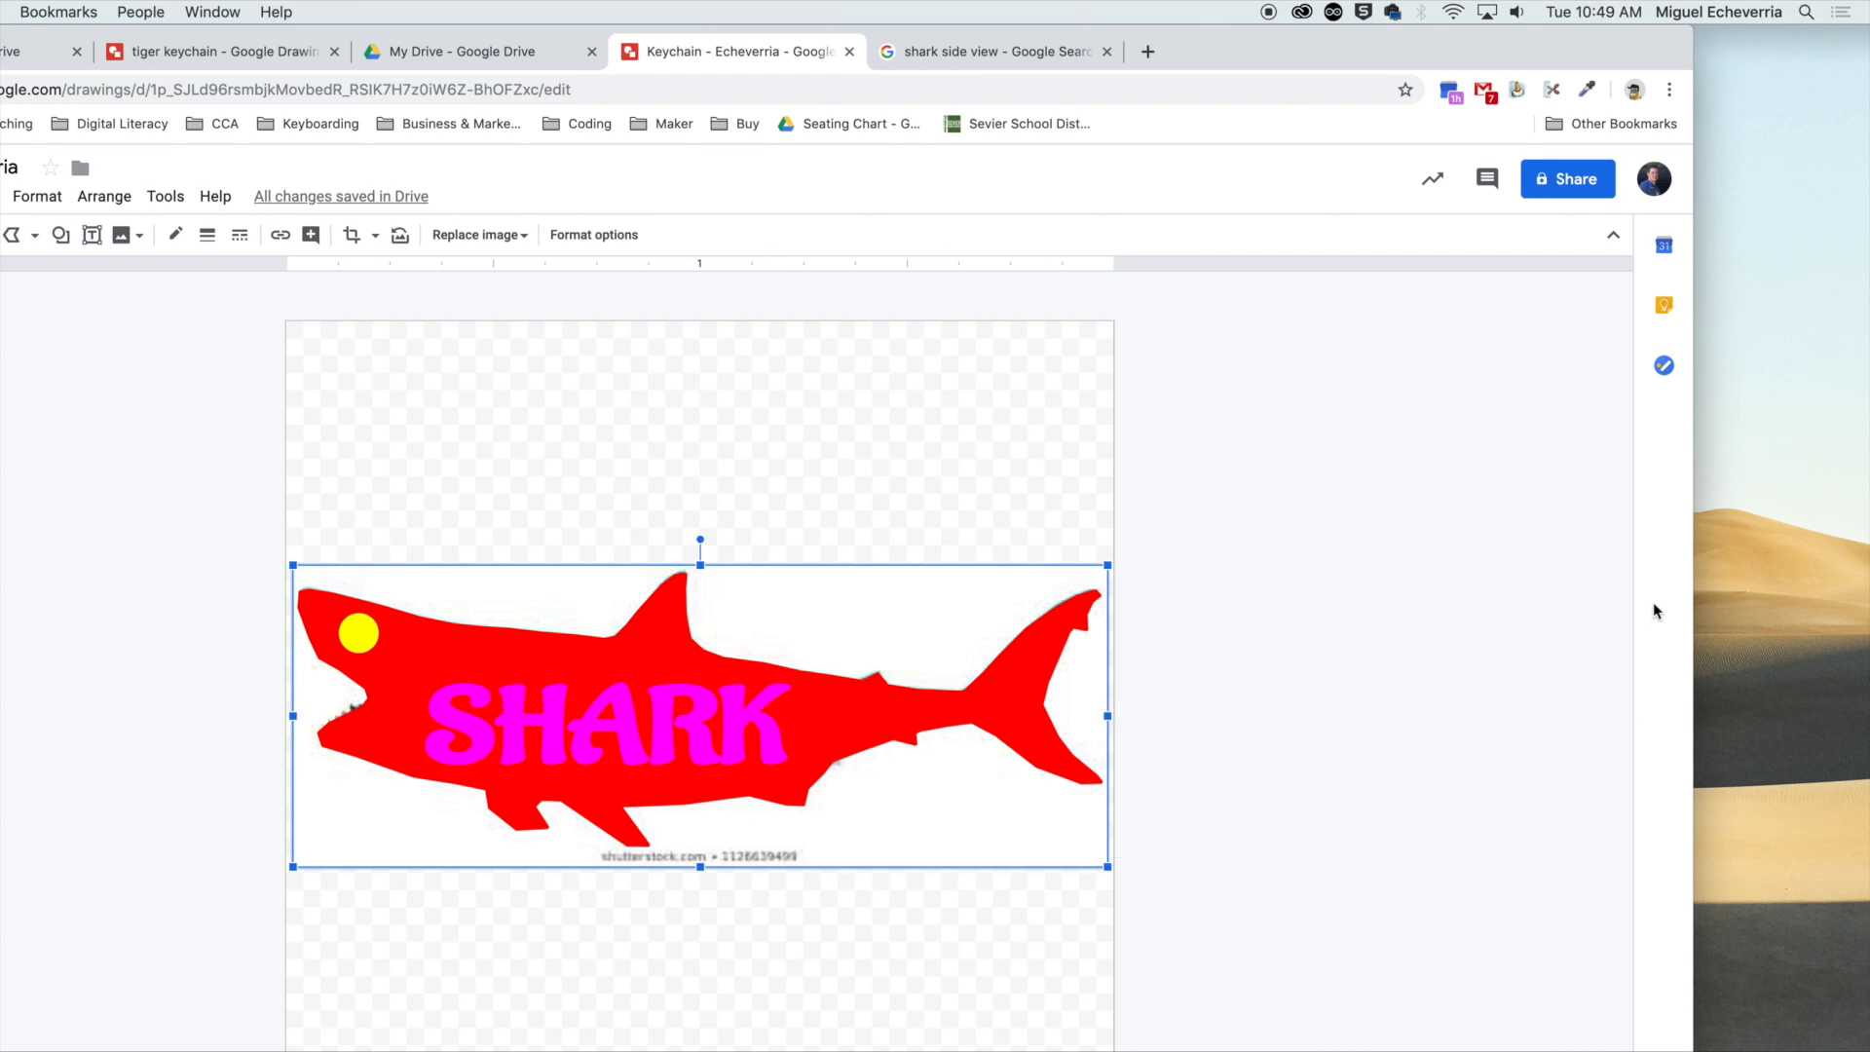
{"action": "left_click_drag", "start_coordinate": [912, 600], "coordinate": [1598, 594]}
{"action": "left_click_drag", "start_coordinate": [849, 615], "coordinate": [1333, 653]}
{"action": "key", "text": "super+z"}
{"action": "key", "text": "super+z"}
{"action": "key", "text": "super+z"}
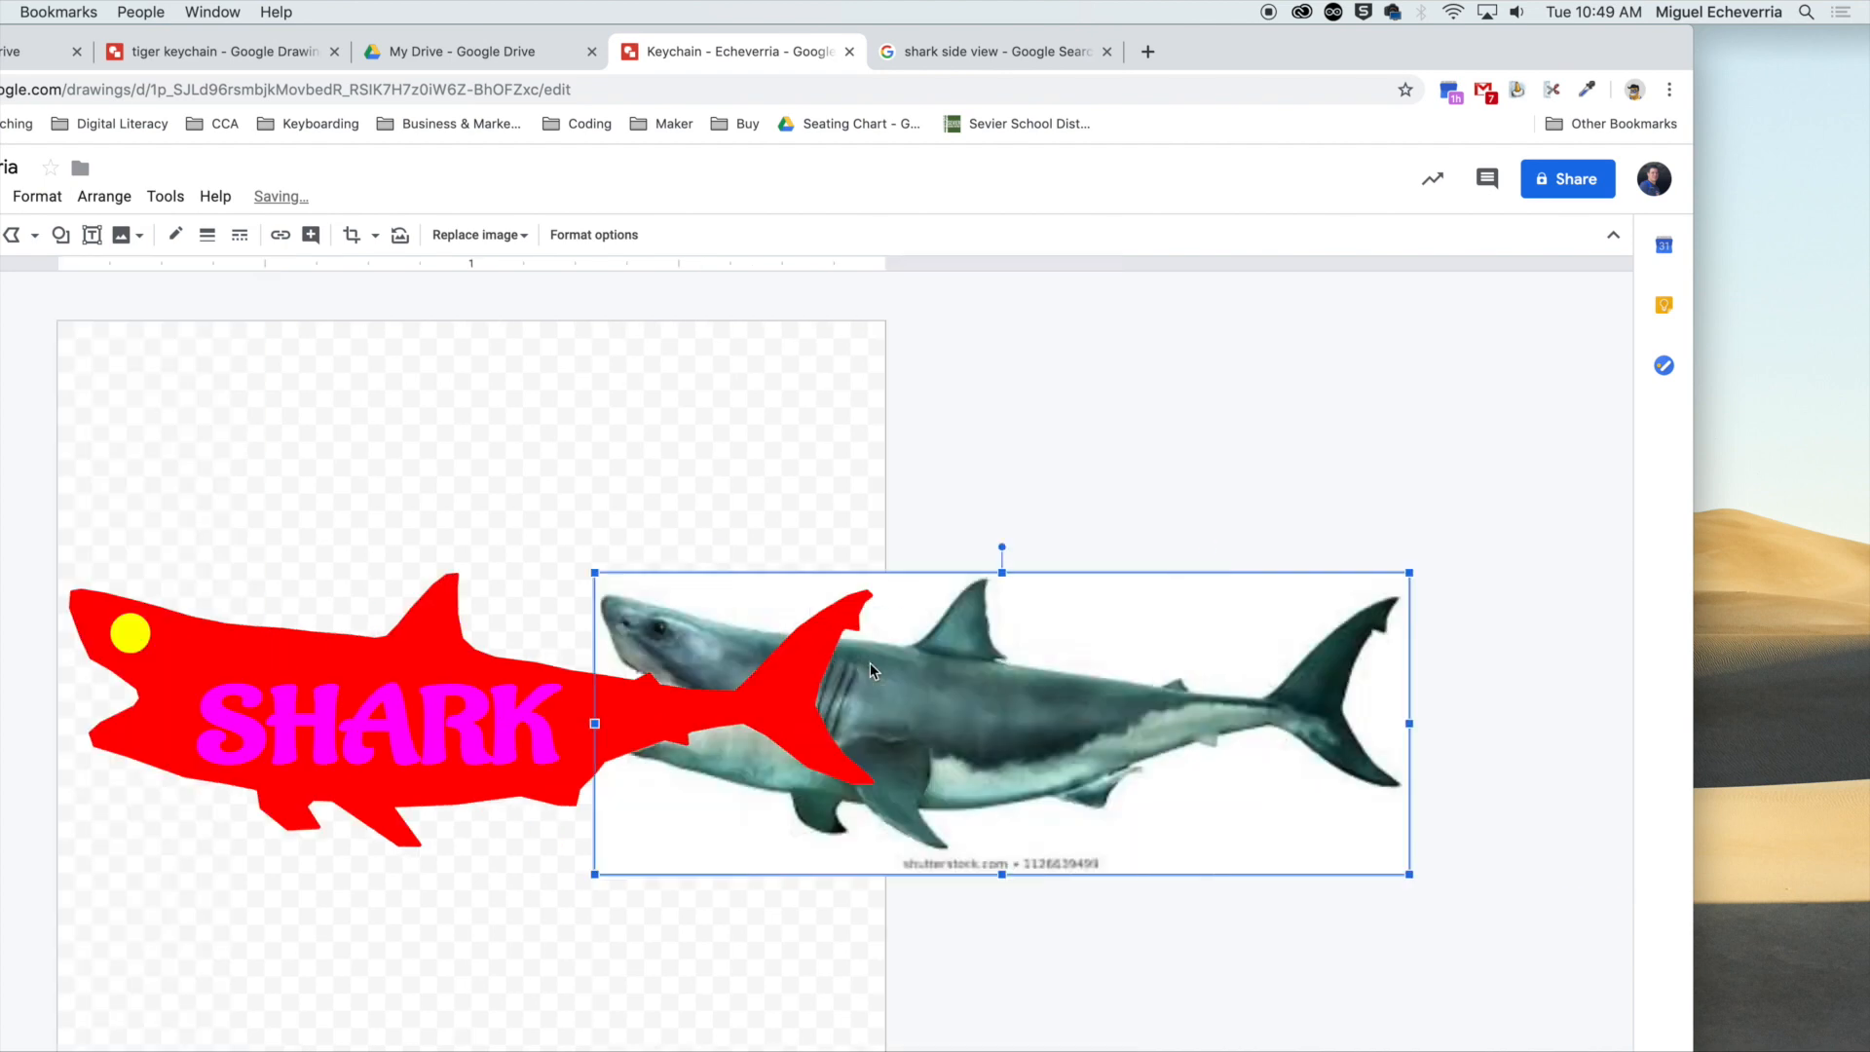
{"action": "key", "text": "super+z"}
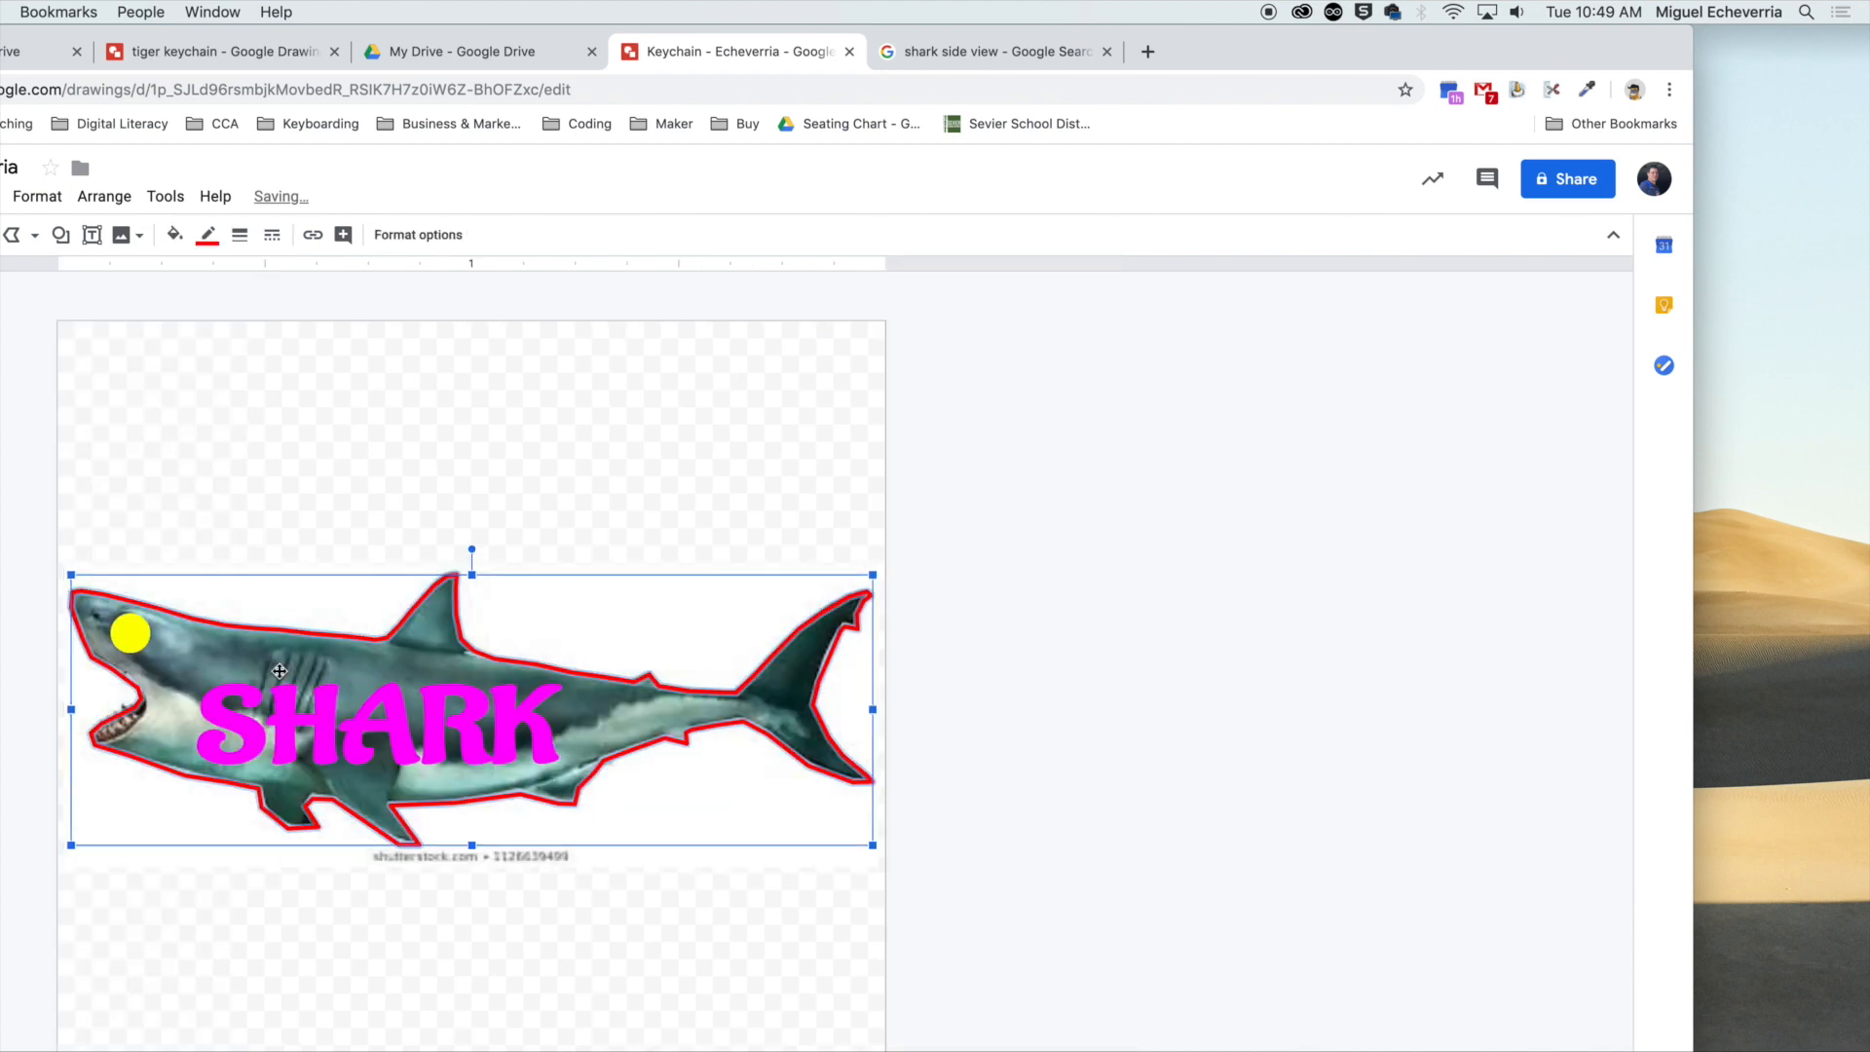
{"action": "key", "text": "Escape"}
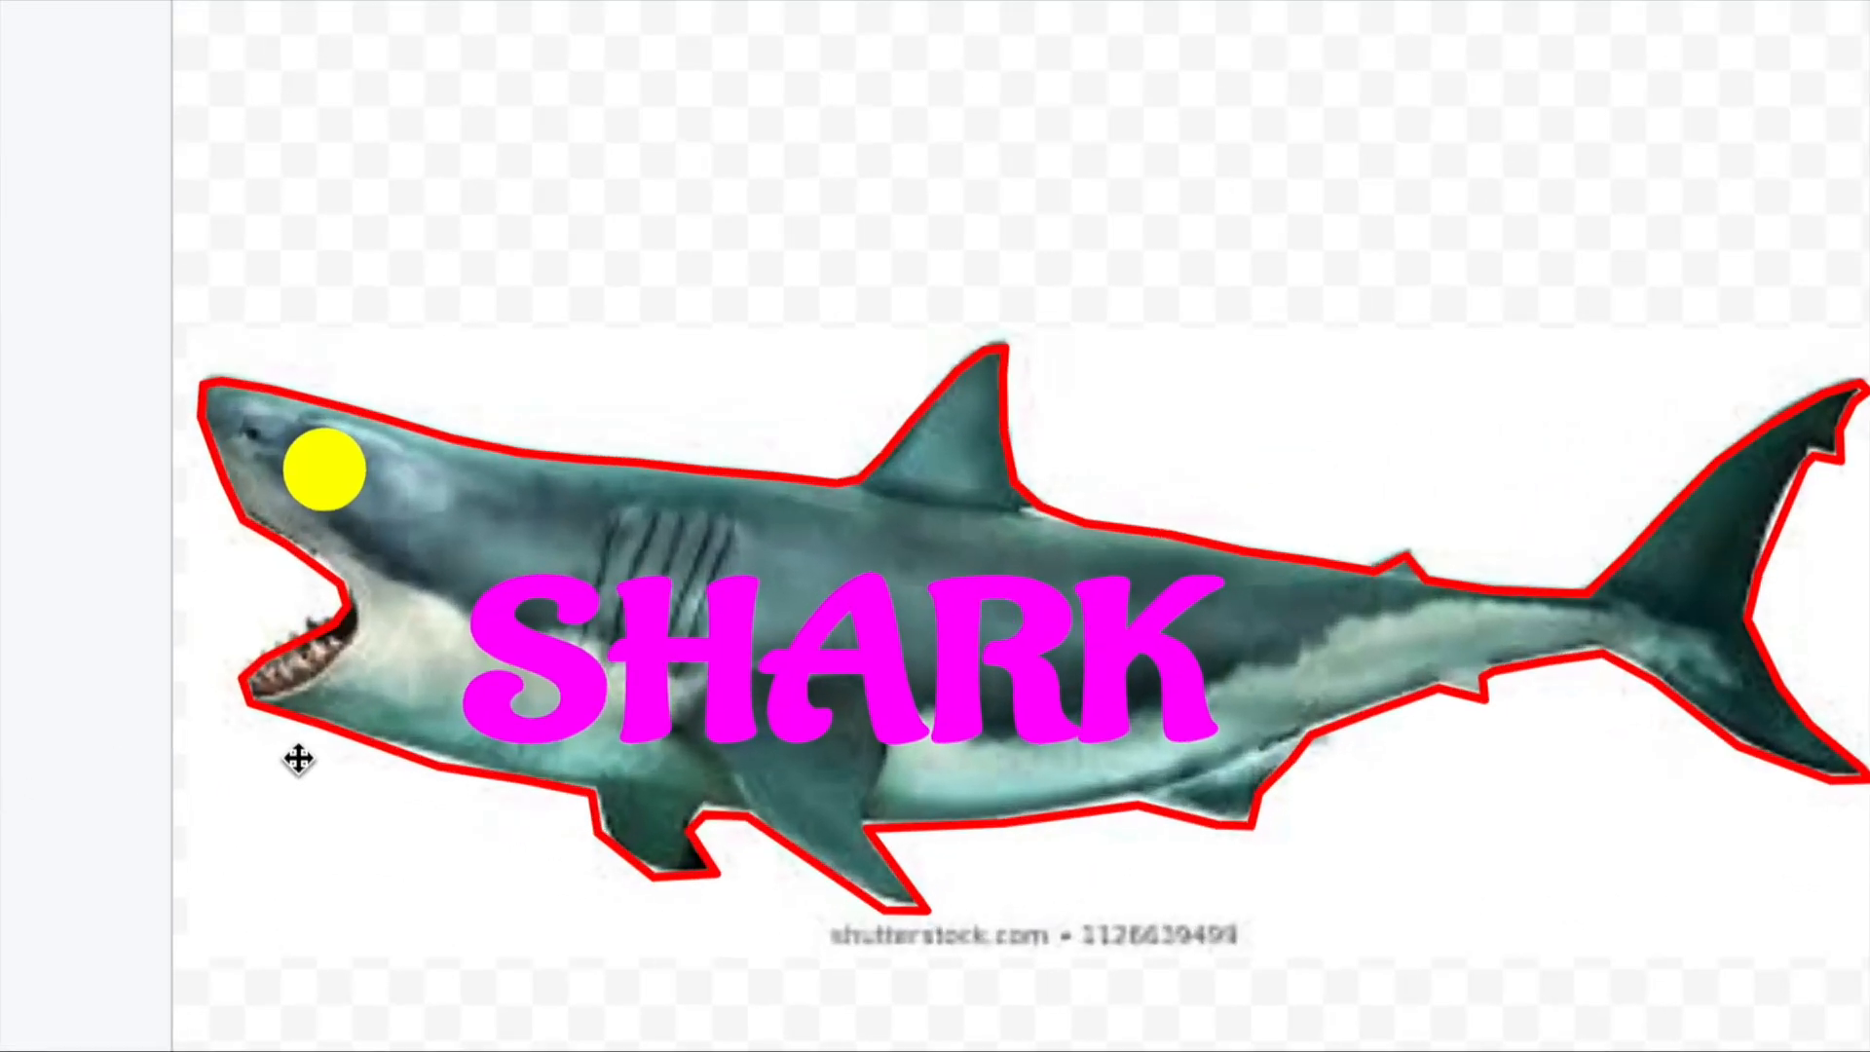
{"action": "left_click", "coordinate": [331, 463]}
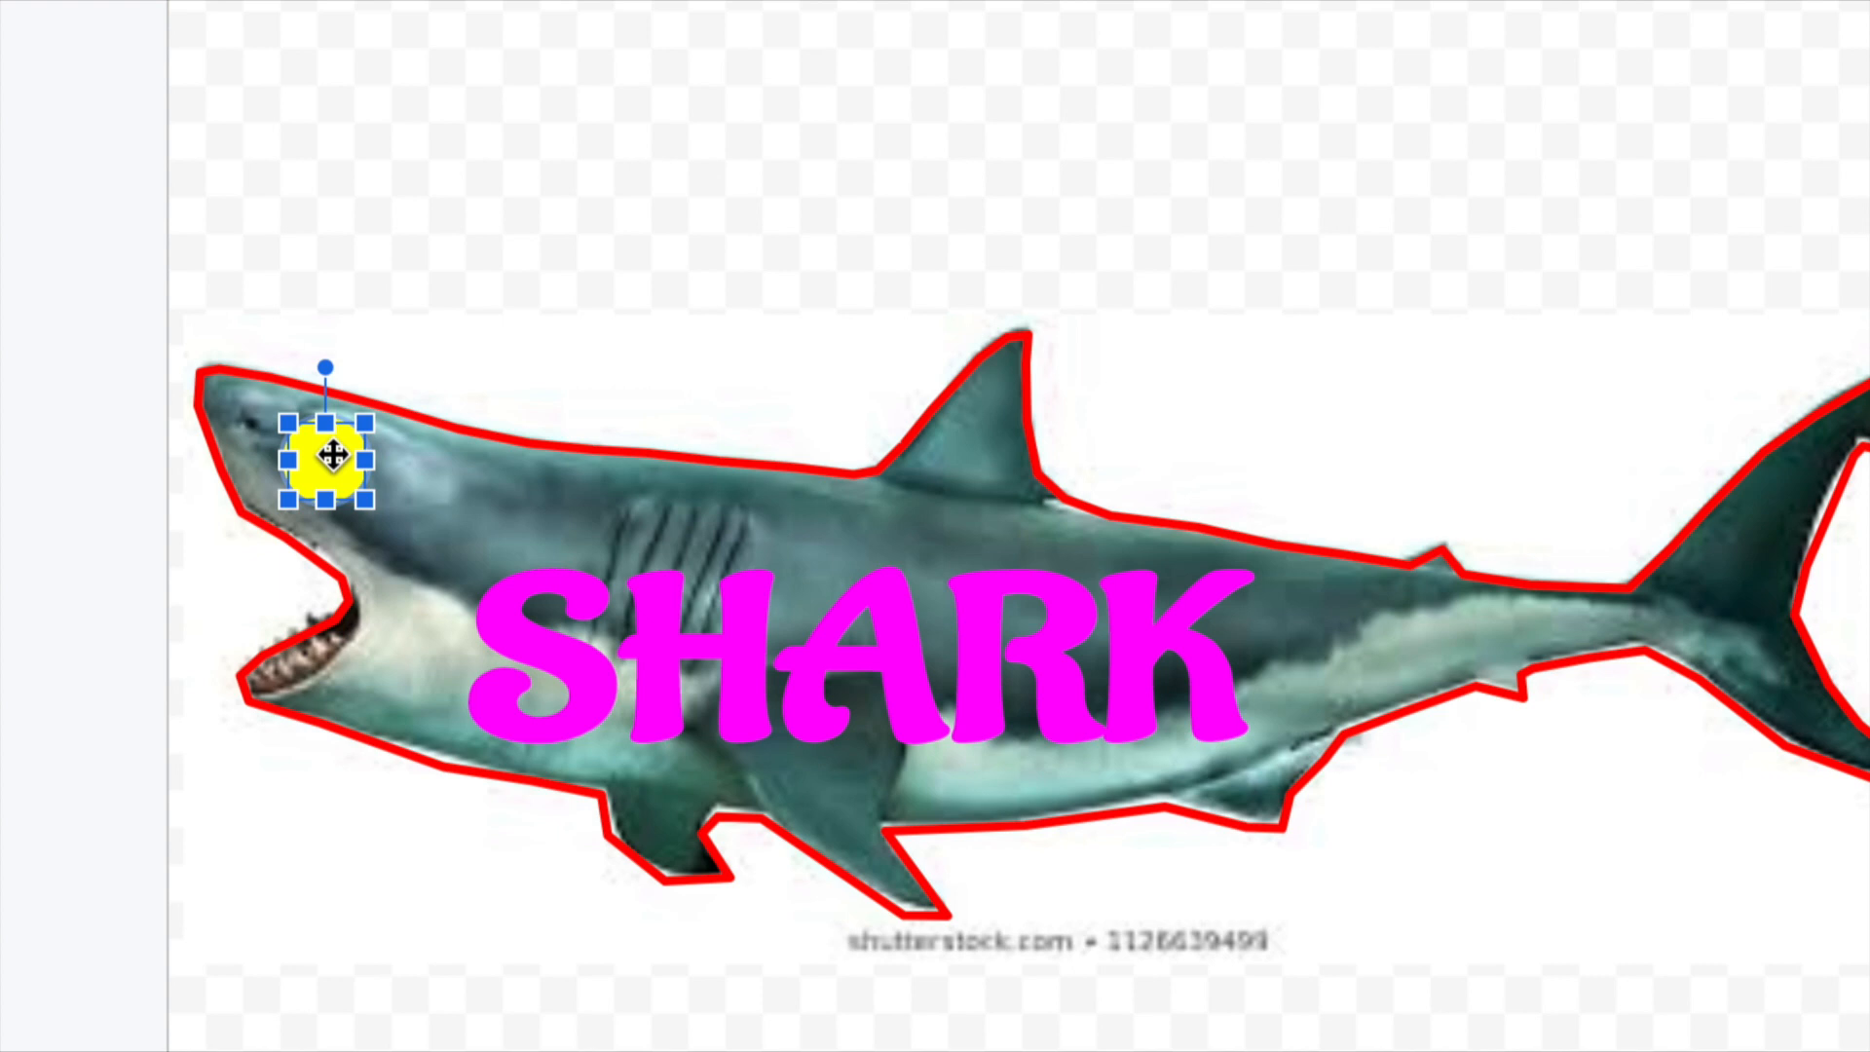
{"action": "left_click", "coordinate": [470, 432]}
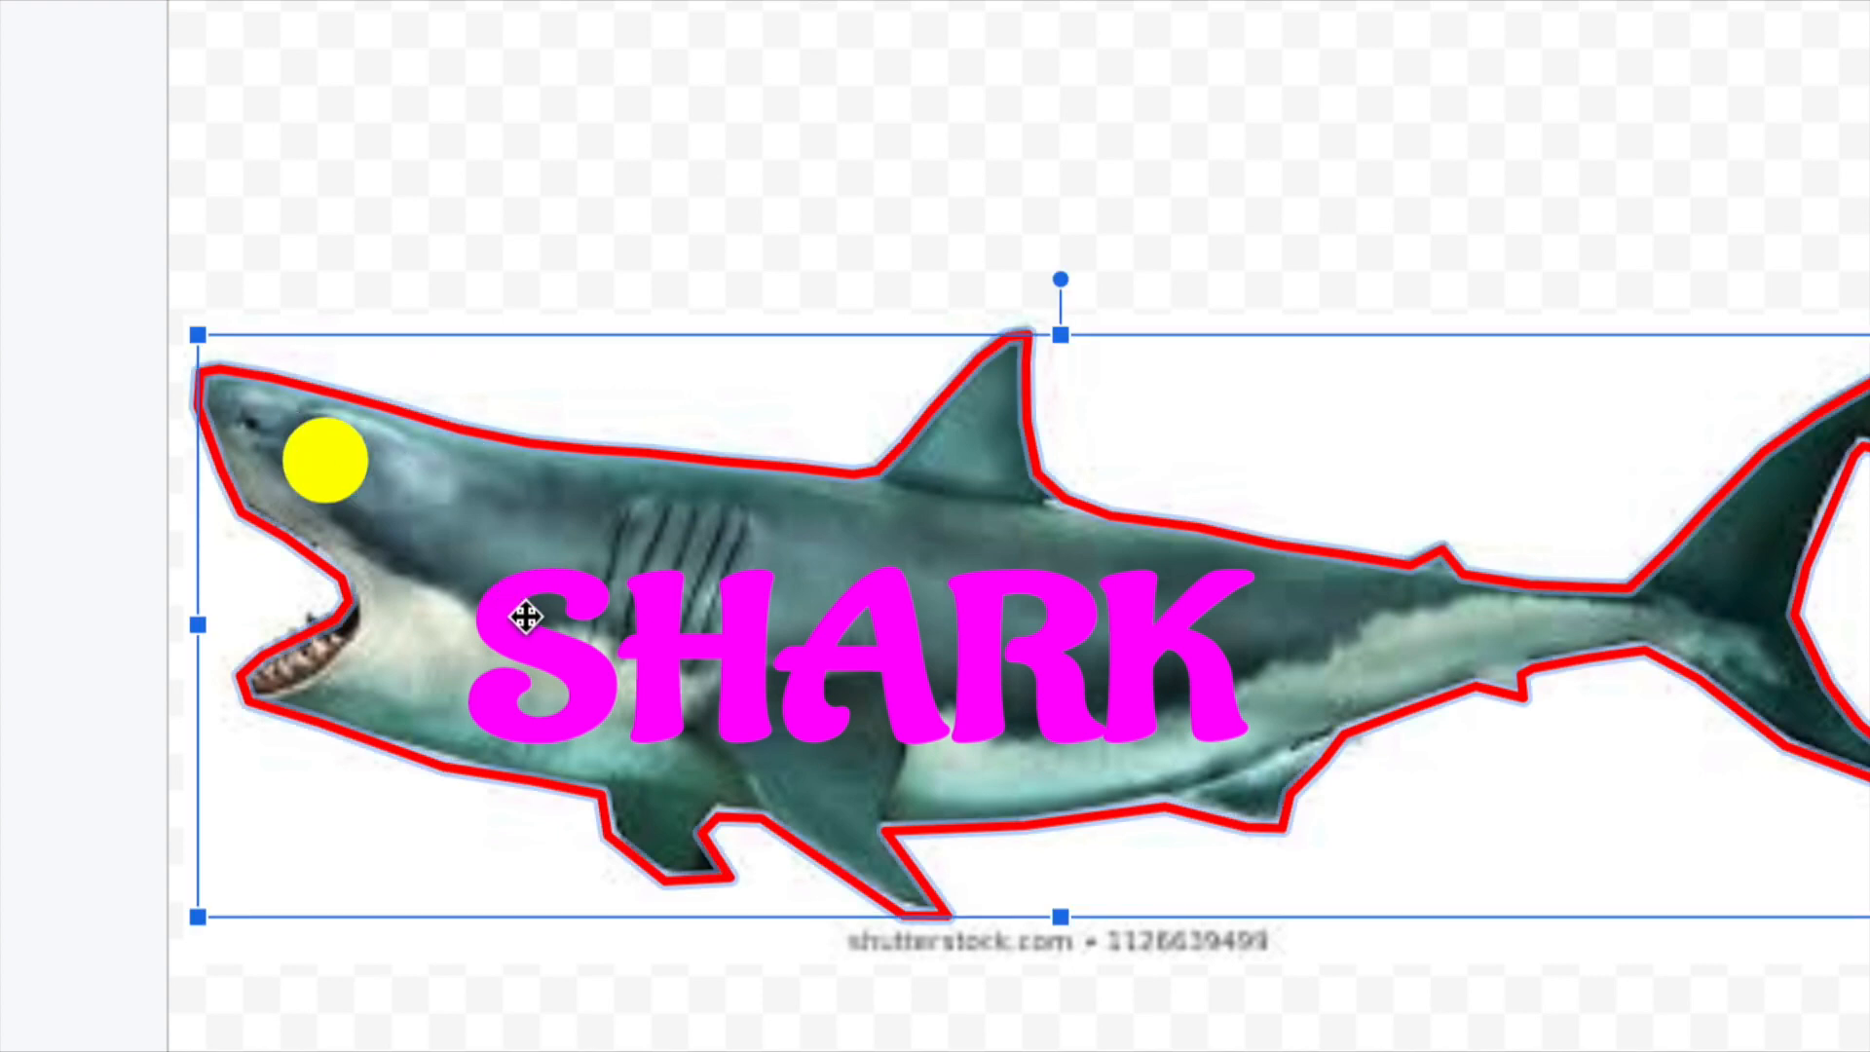
{"action": "left_click", "coordinate": [527, 619]}
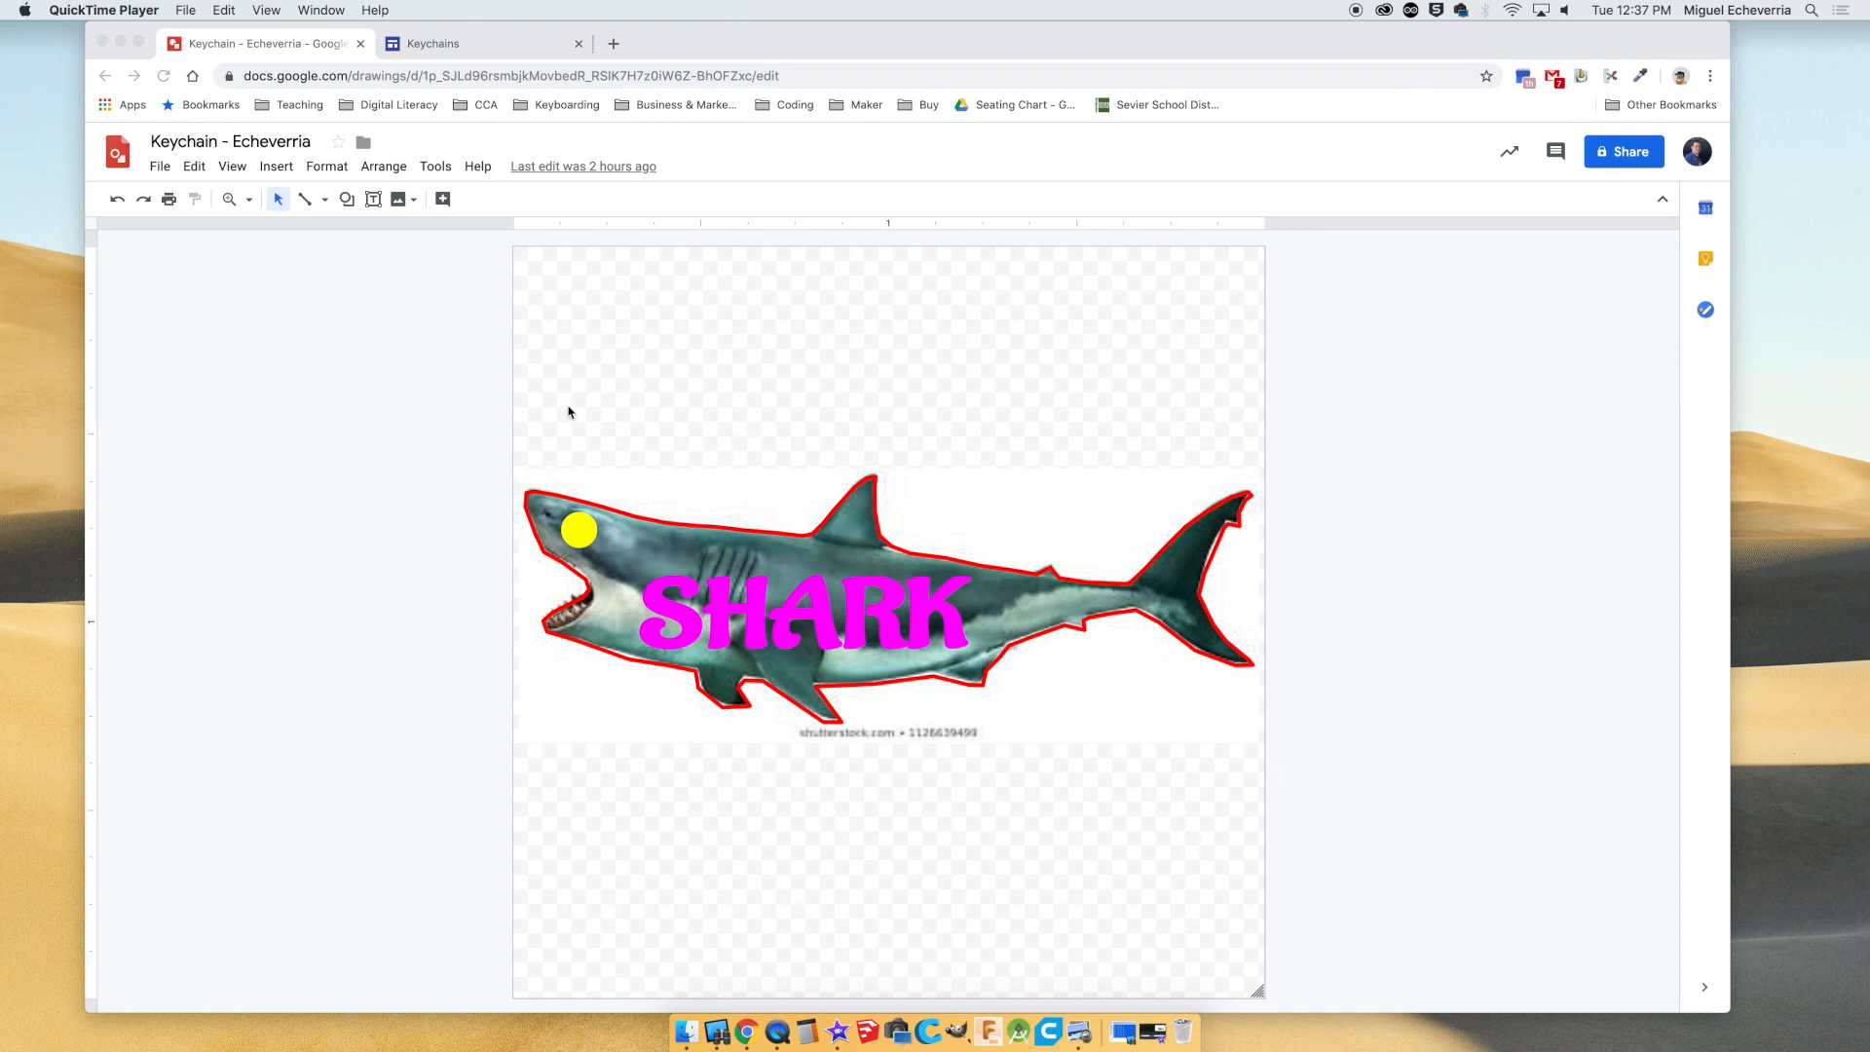
Select the shark photo, outline, eye and word art together and resize them slightly as one, keeping them within the canvas.
{"action": "left_click", "coordinate": [462, 359]}
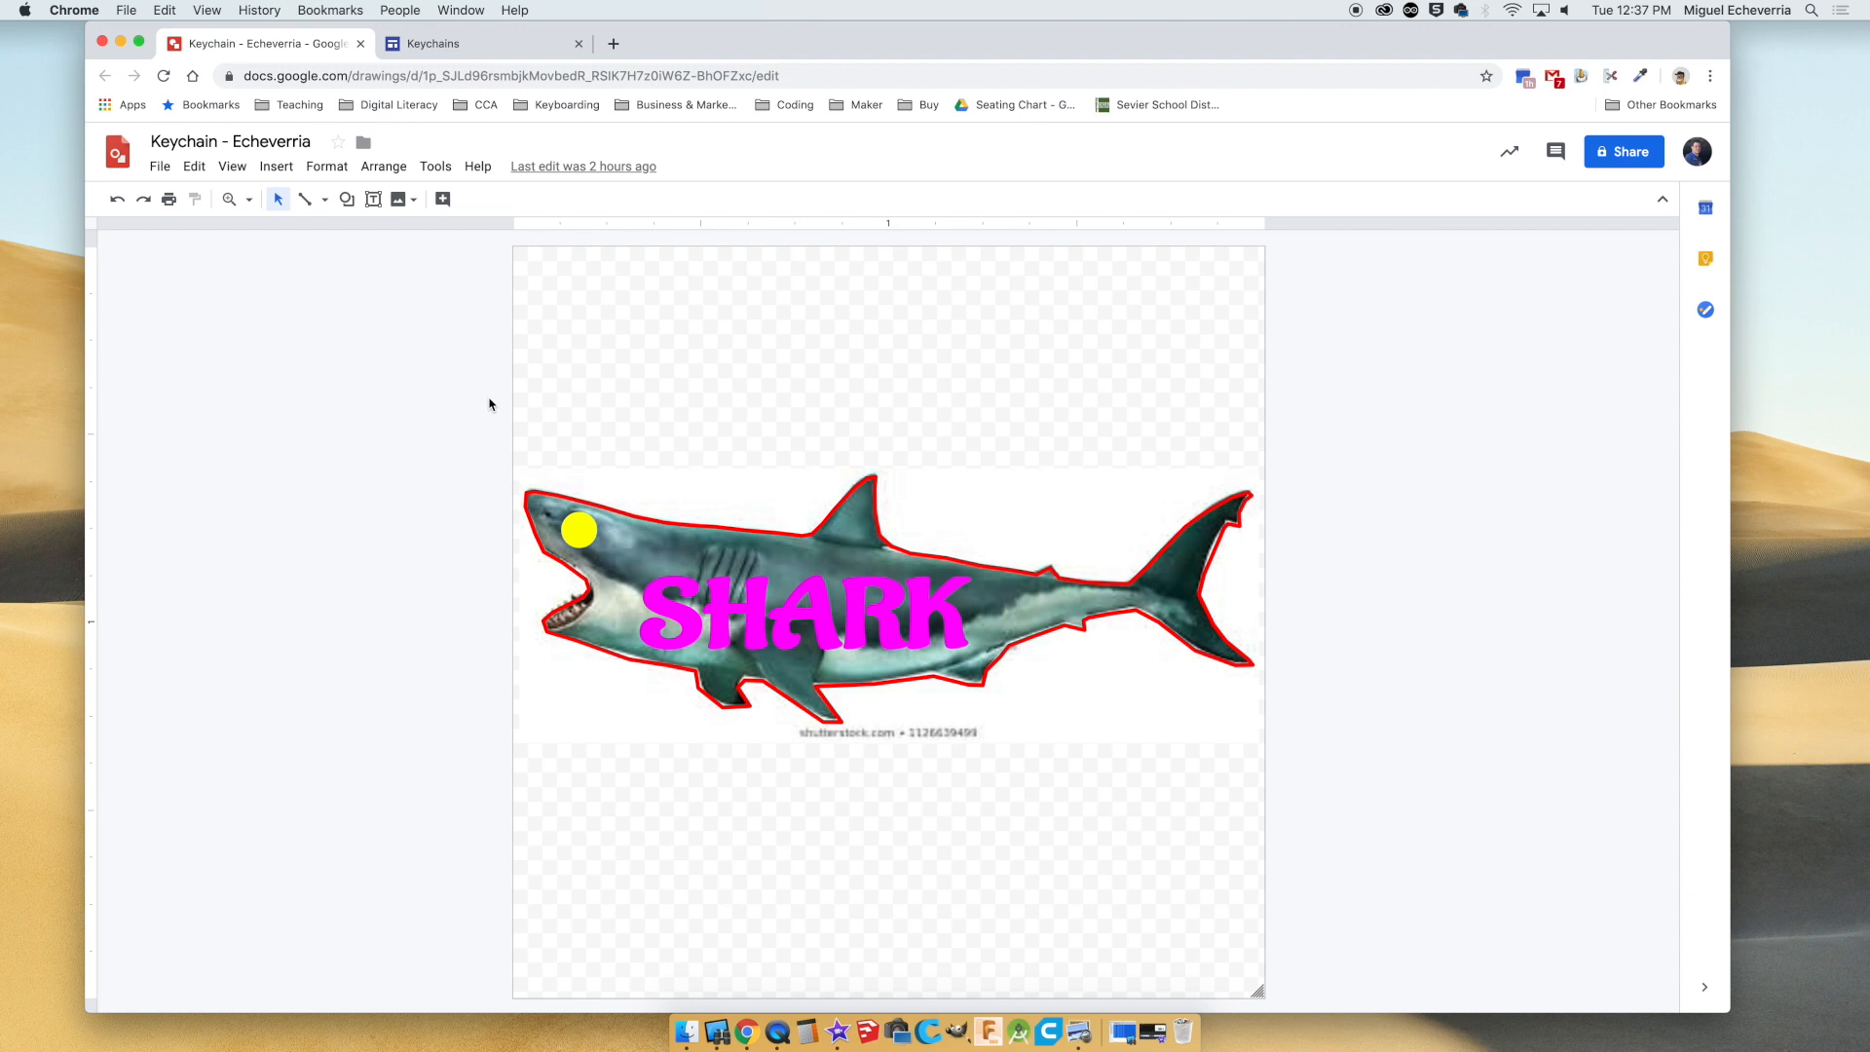
{"action": "left_click_drag", "start_coordinate": [480, 376], "coordinate": [1363, 925]}
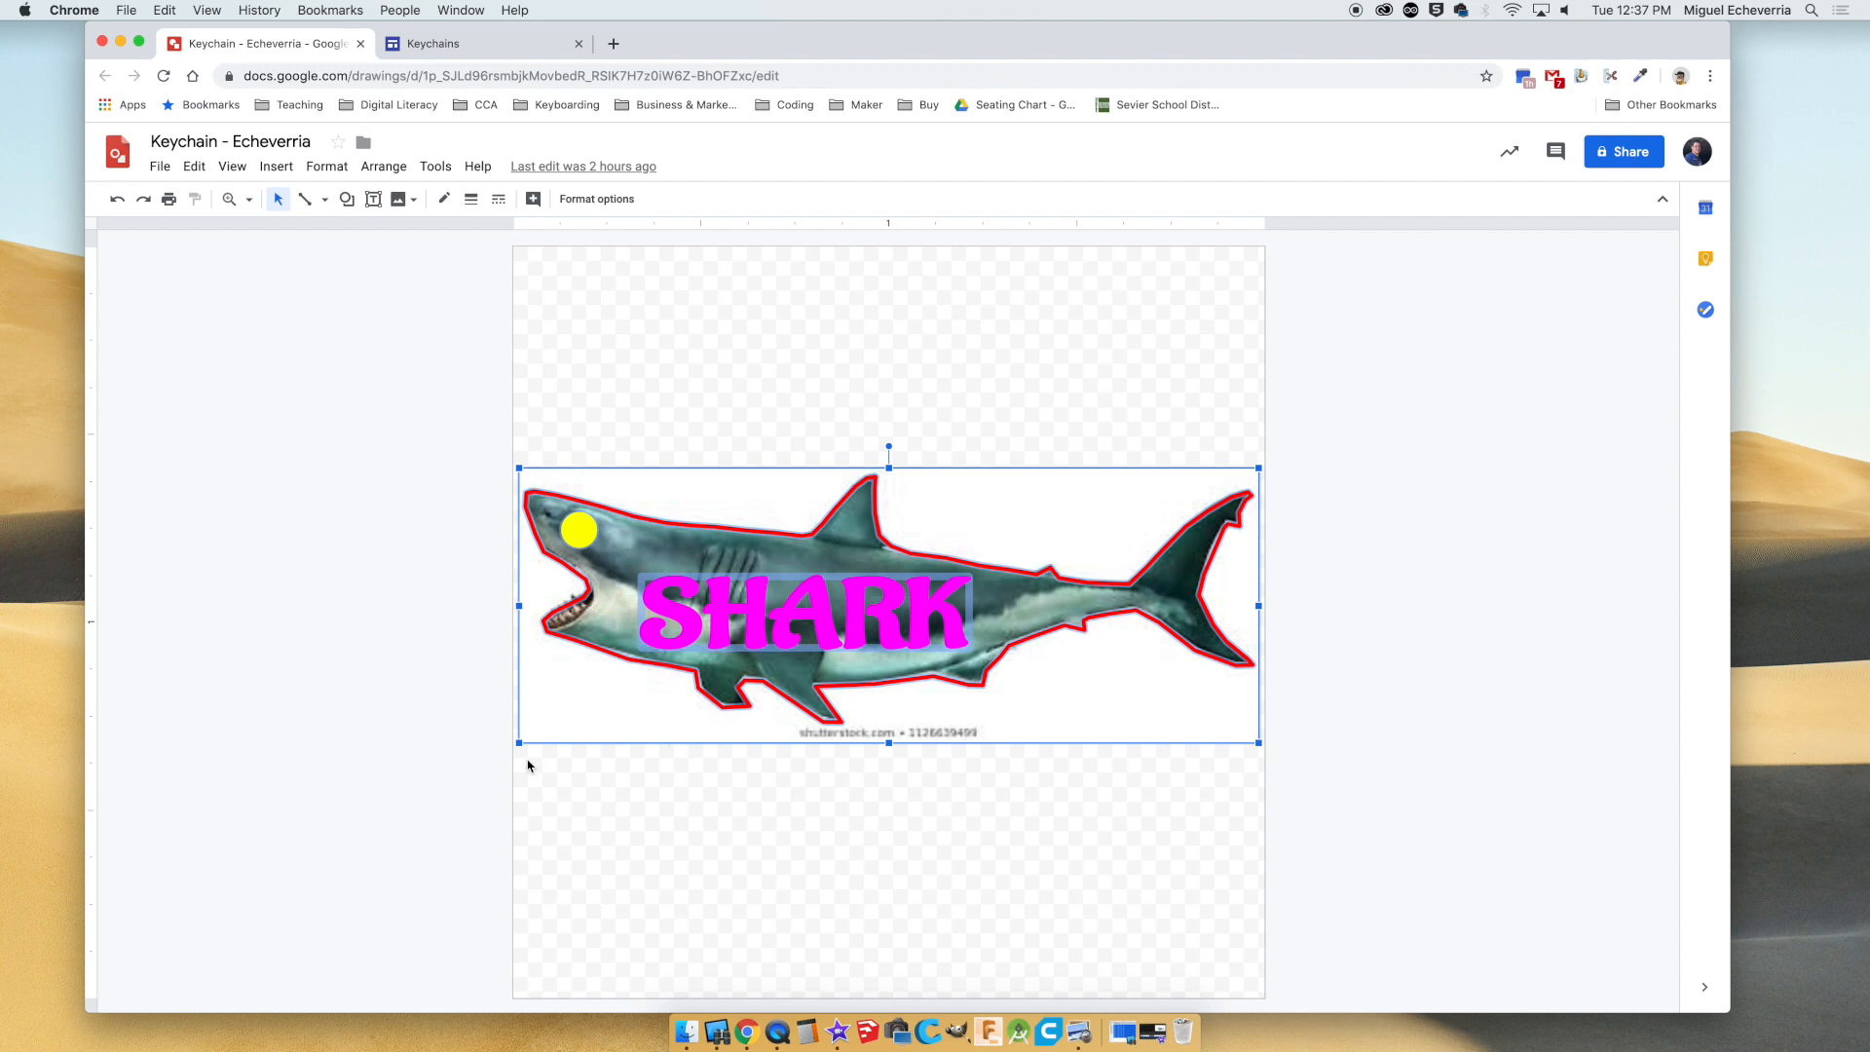
{"action": "mouse_move", "coordinate": [517, 743]}
{"action": "left_mouse_down"}
{"action": "mouse_move", "coordinate": [618, 706]}
{"action": "mouse_move", "coordinate": [681, 647]}
{"action": "mouse_move", "coordinate": [517, 743]}
{"action": "left_mouse_up"}
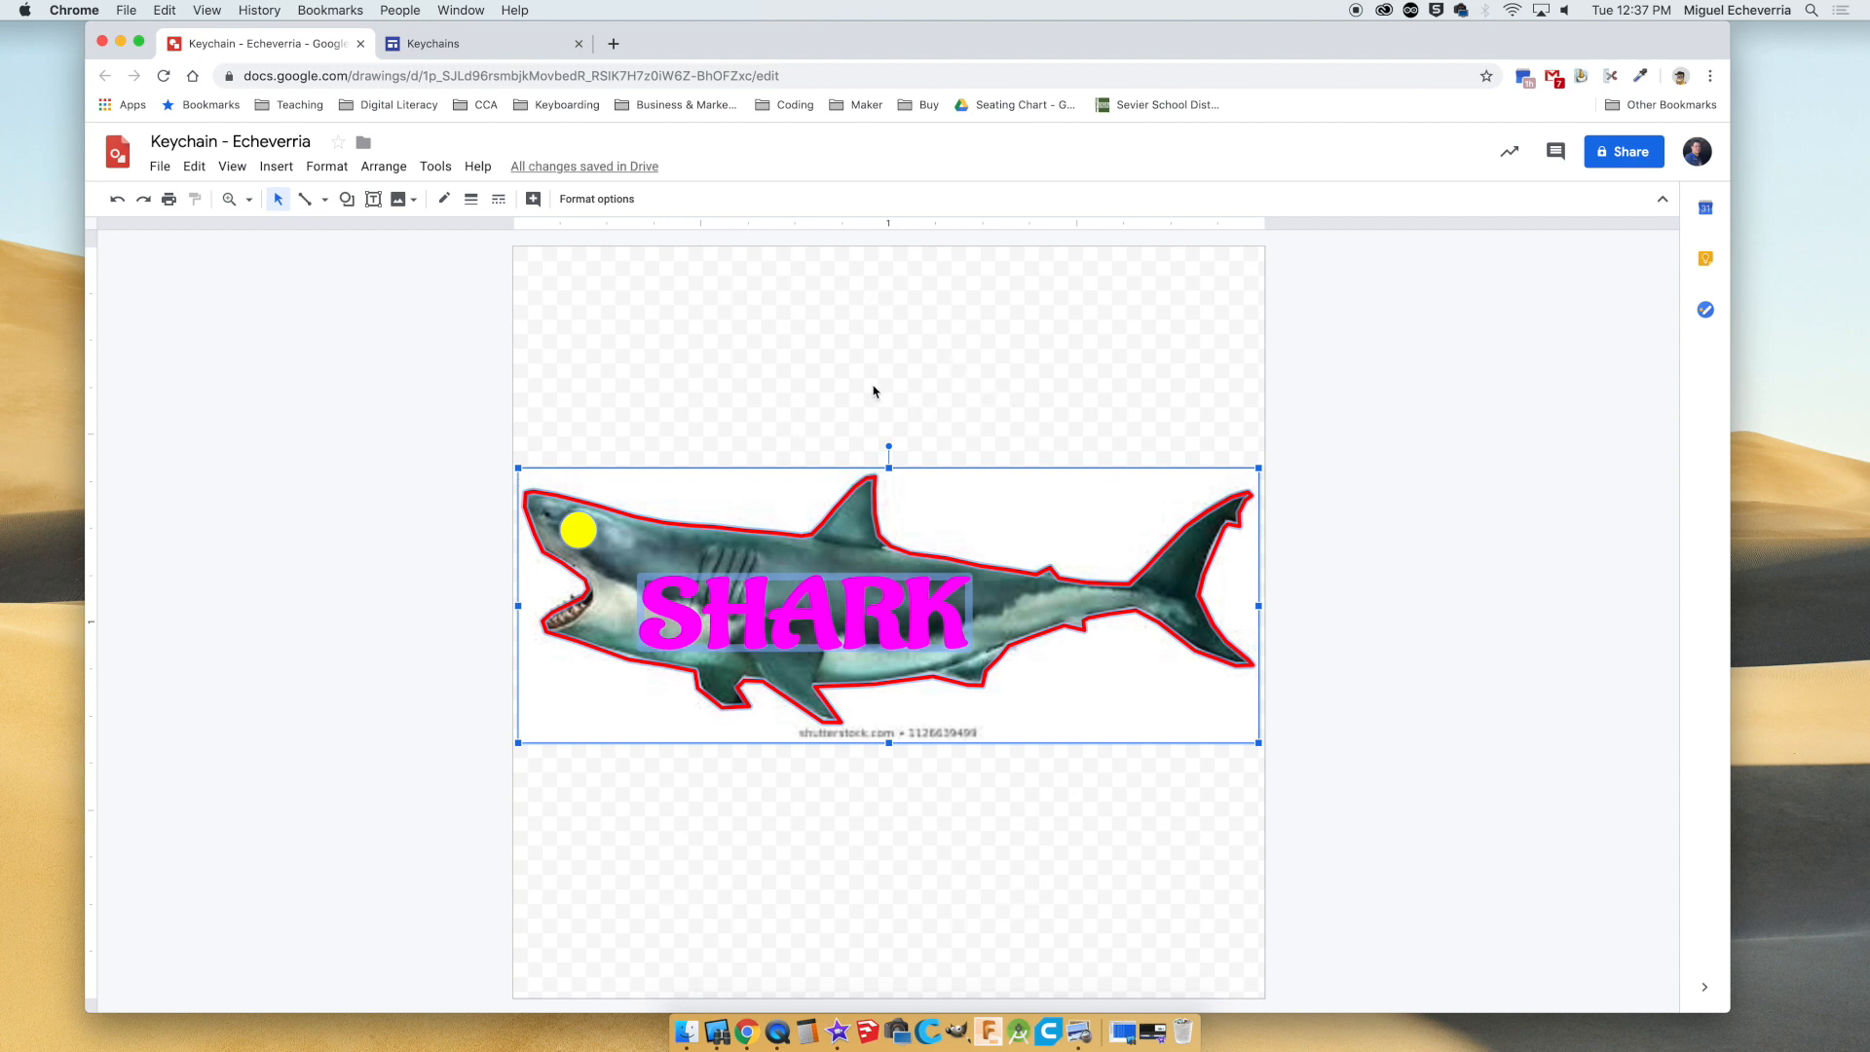
{"action": "left_click", "coordinate": [792, 368]}
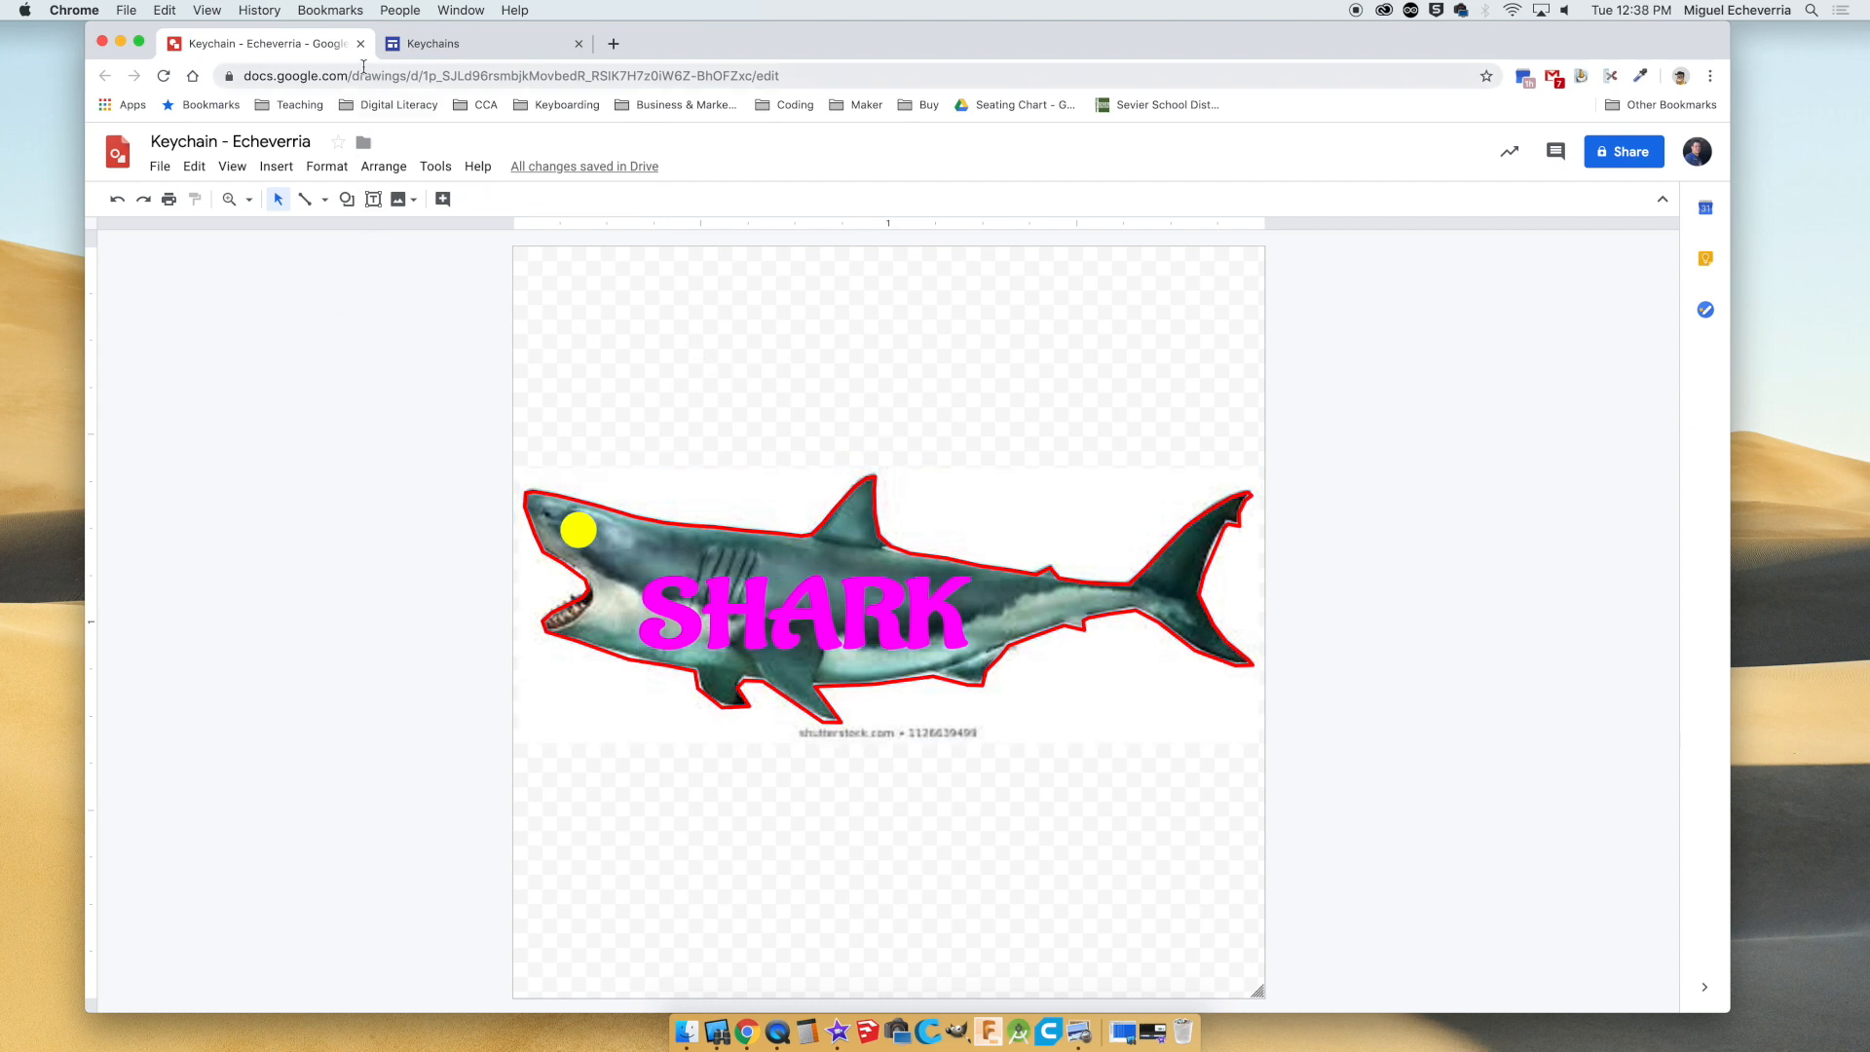
Submit the shark keychain drawing from My Drive through the Submit Keychain form on the Keychains site.
{"action": "left_click", "coordinate": [435, 46]}
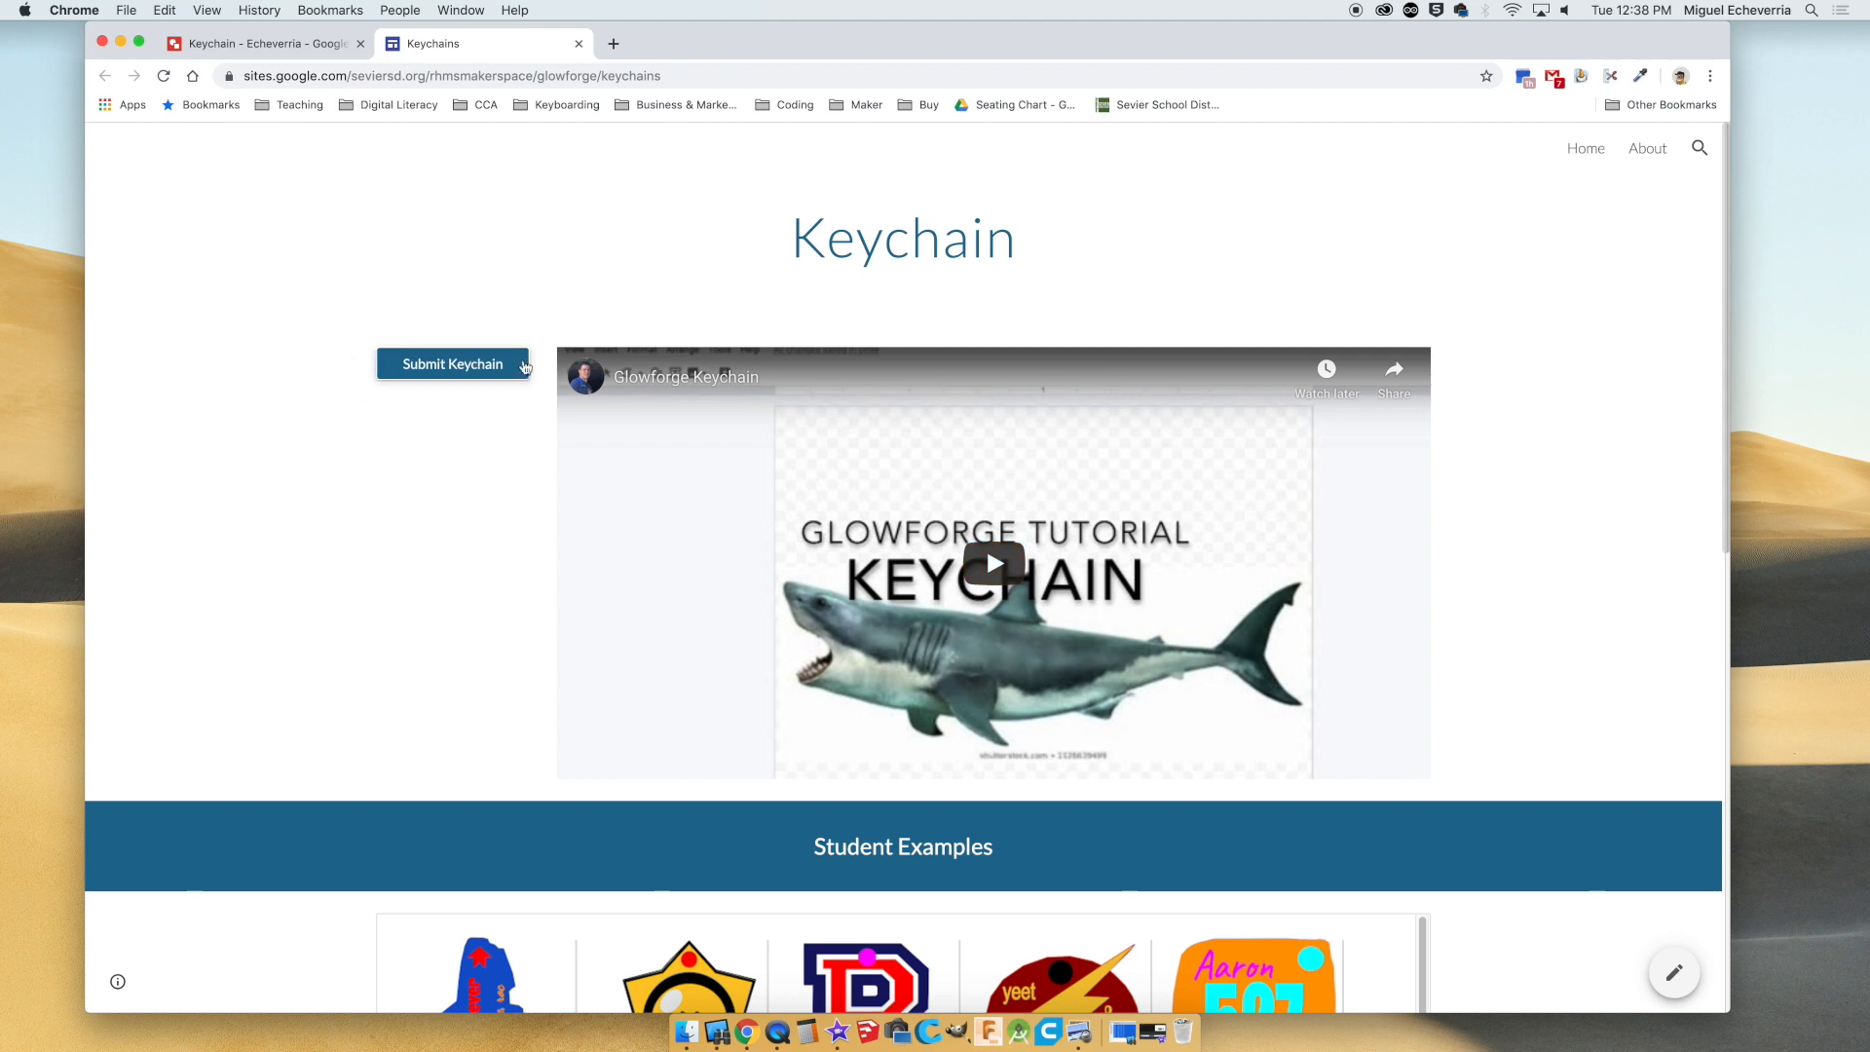
{"action": "left_click", "coordinate": [457, 374]}
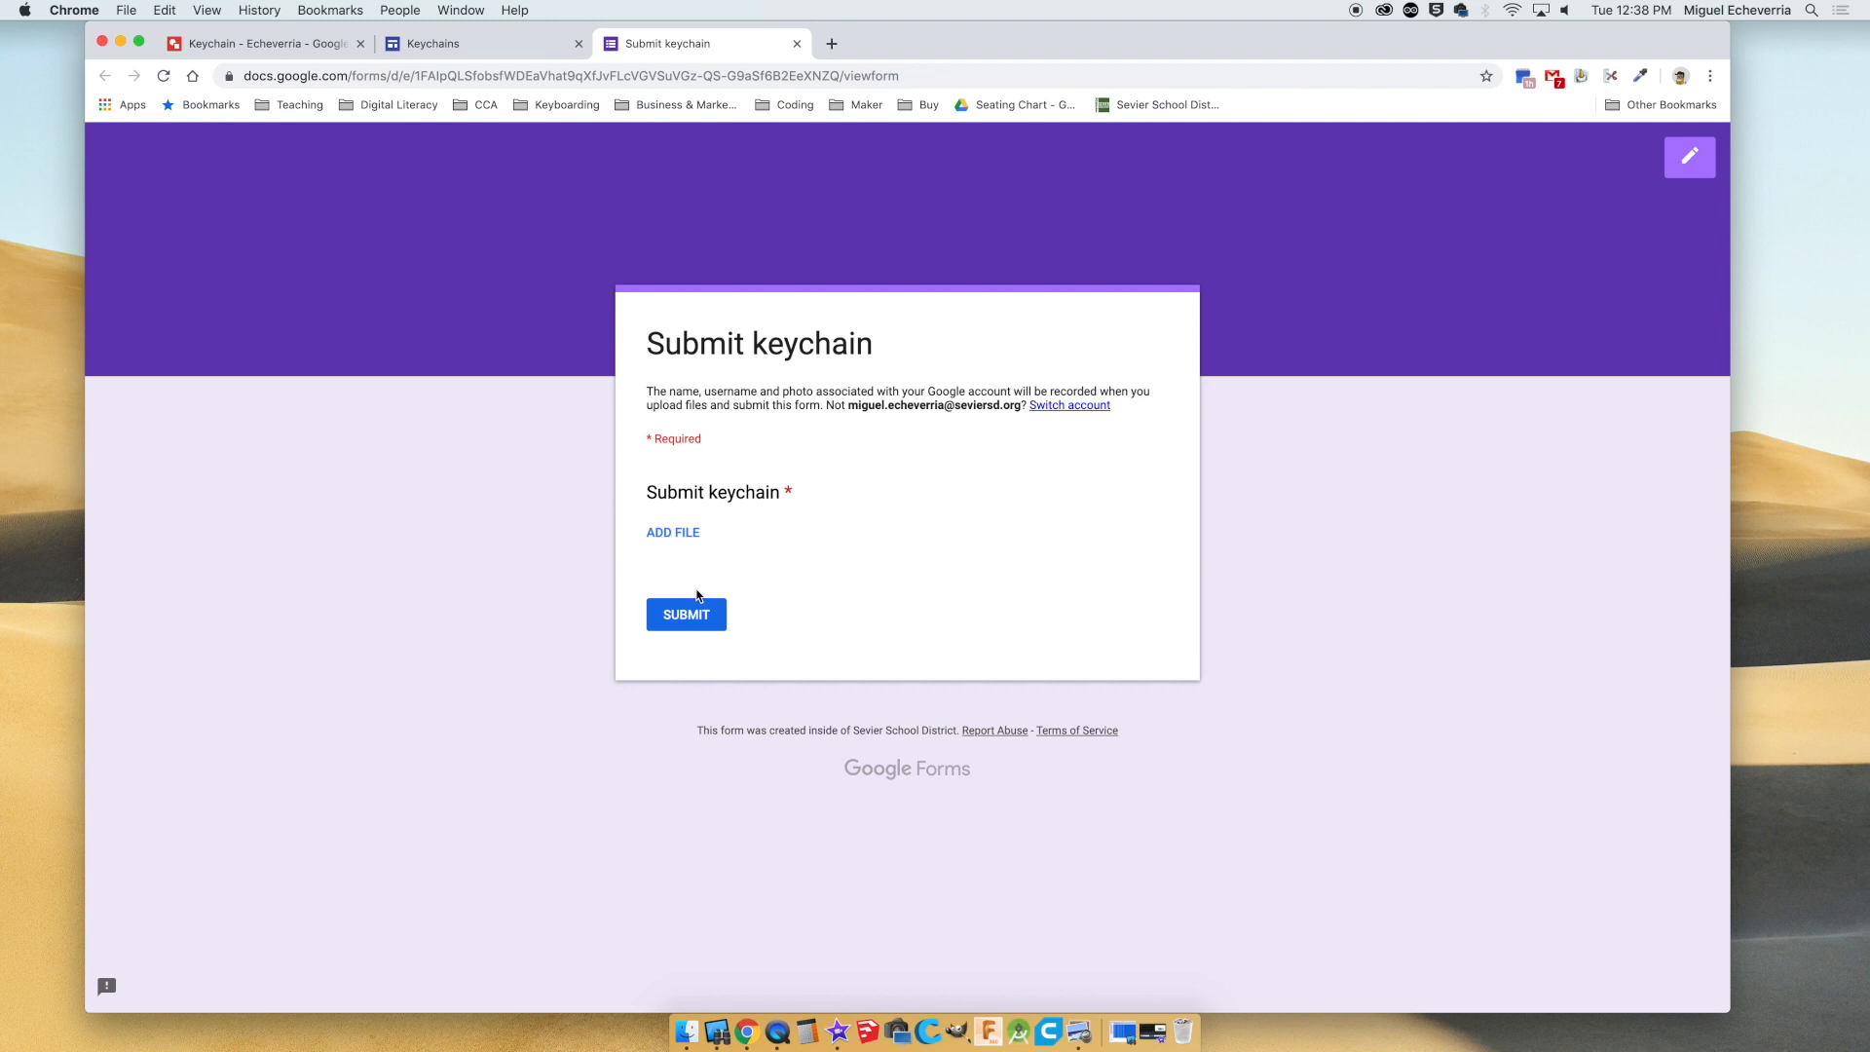
{"action": "left_click", "coordinate": [686, 536]}
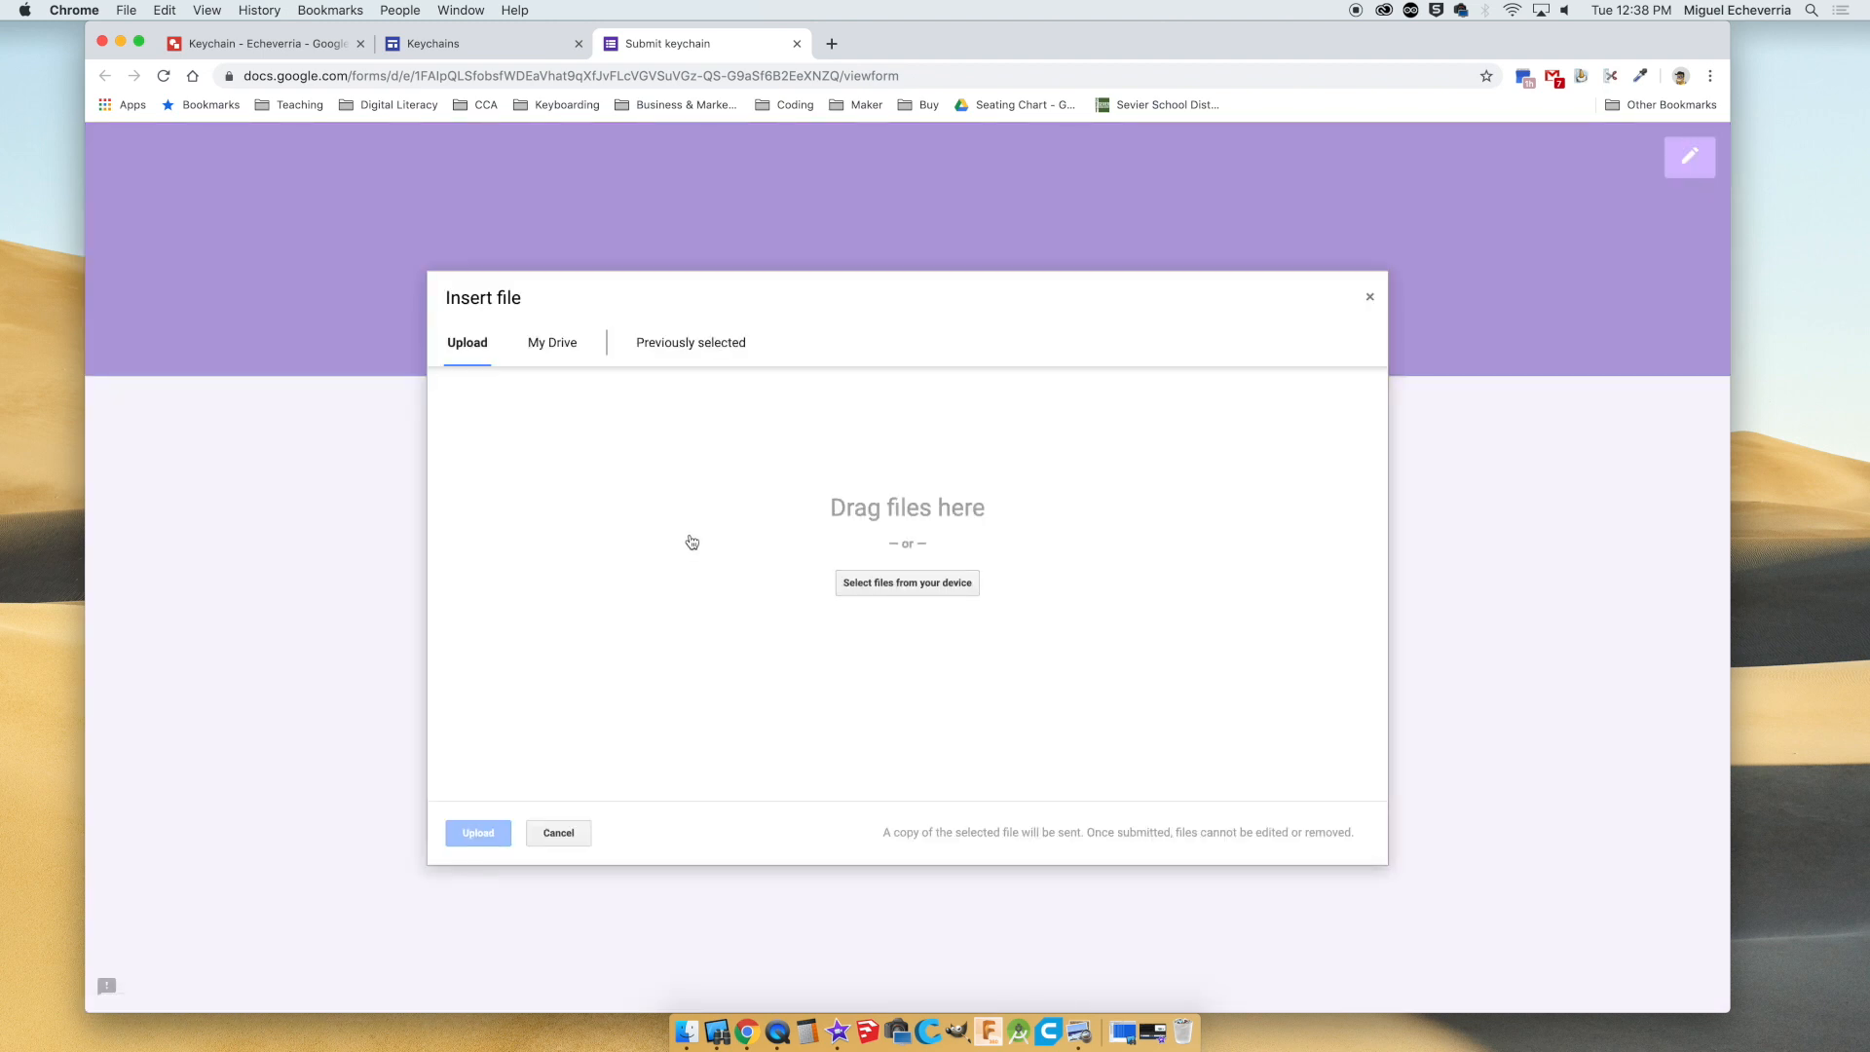
{"action": "left_click", "coordinate": [542, 353]}
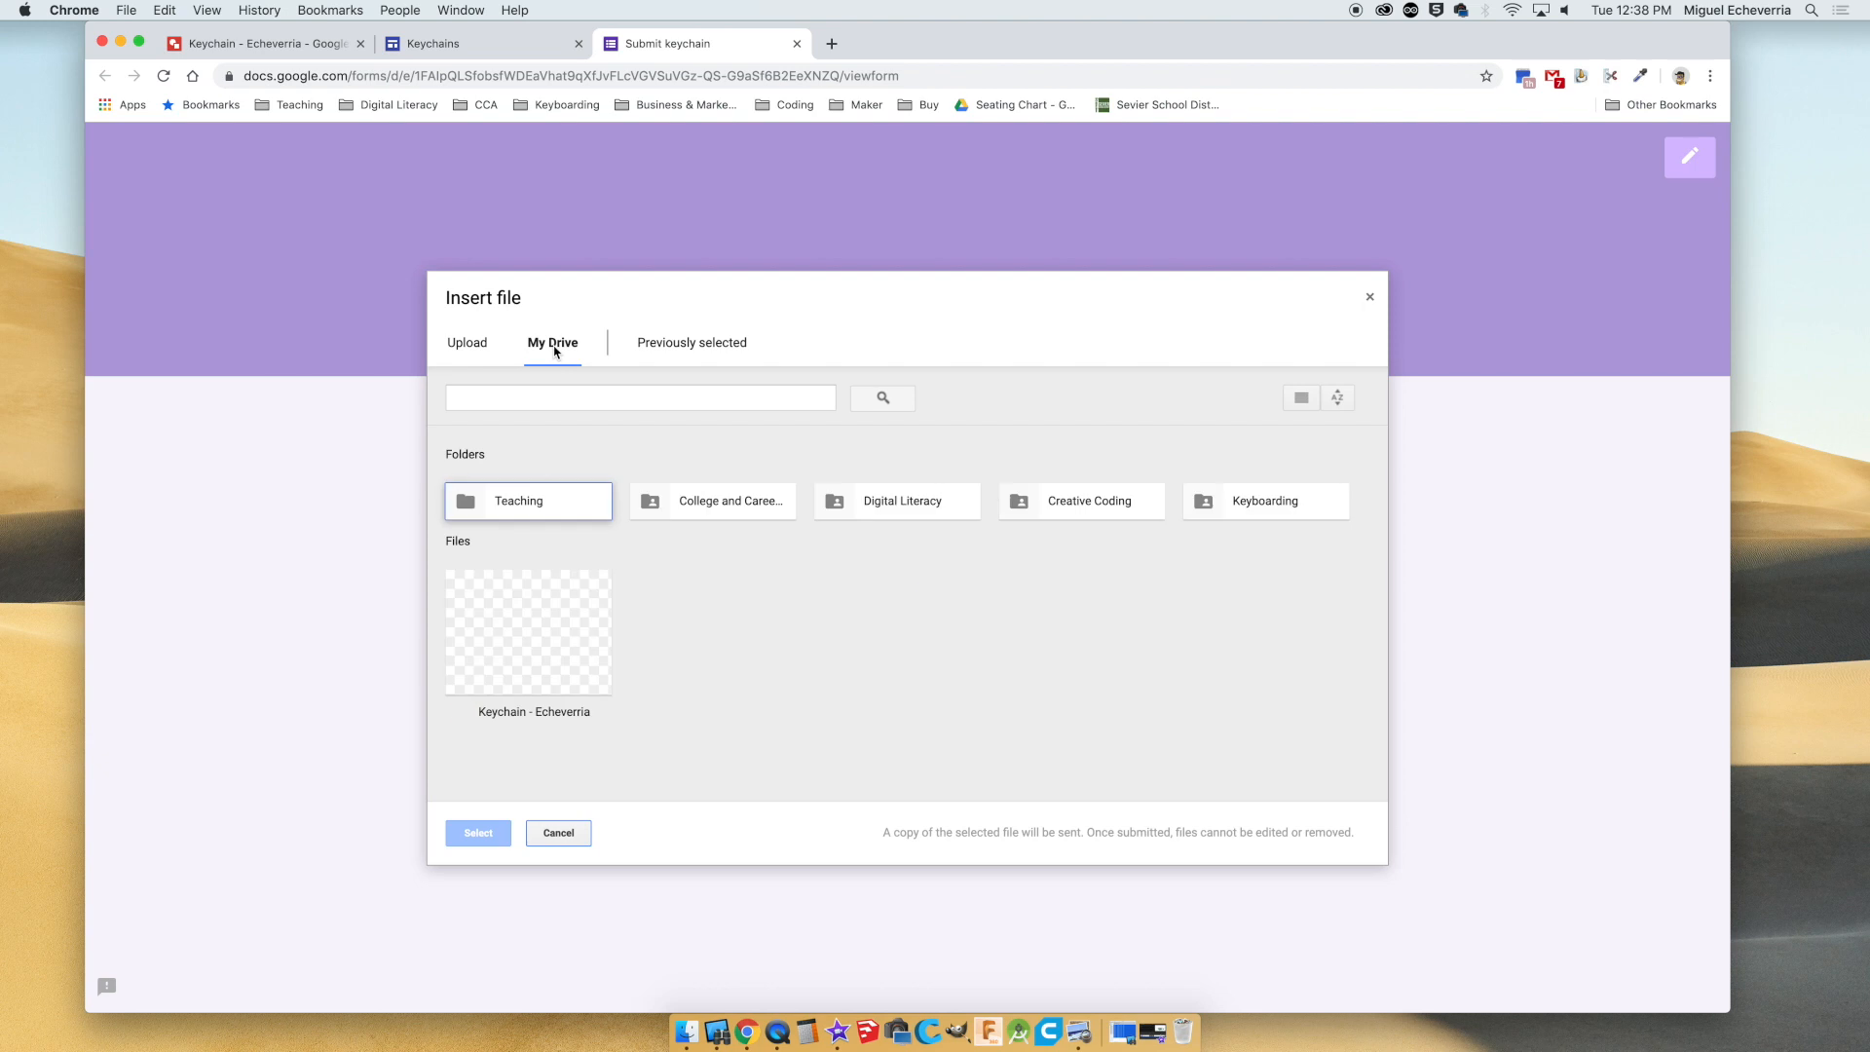
{"action": "left_click", "coordinate": [570, 633]}
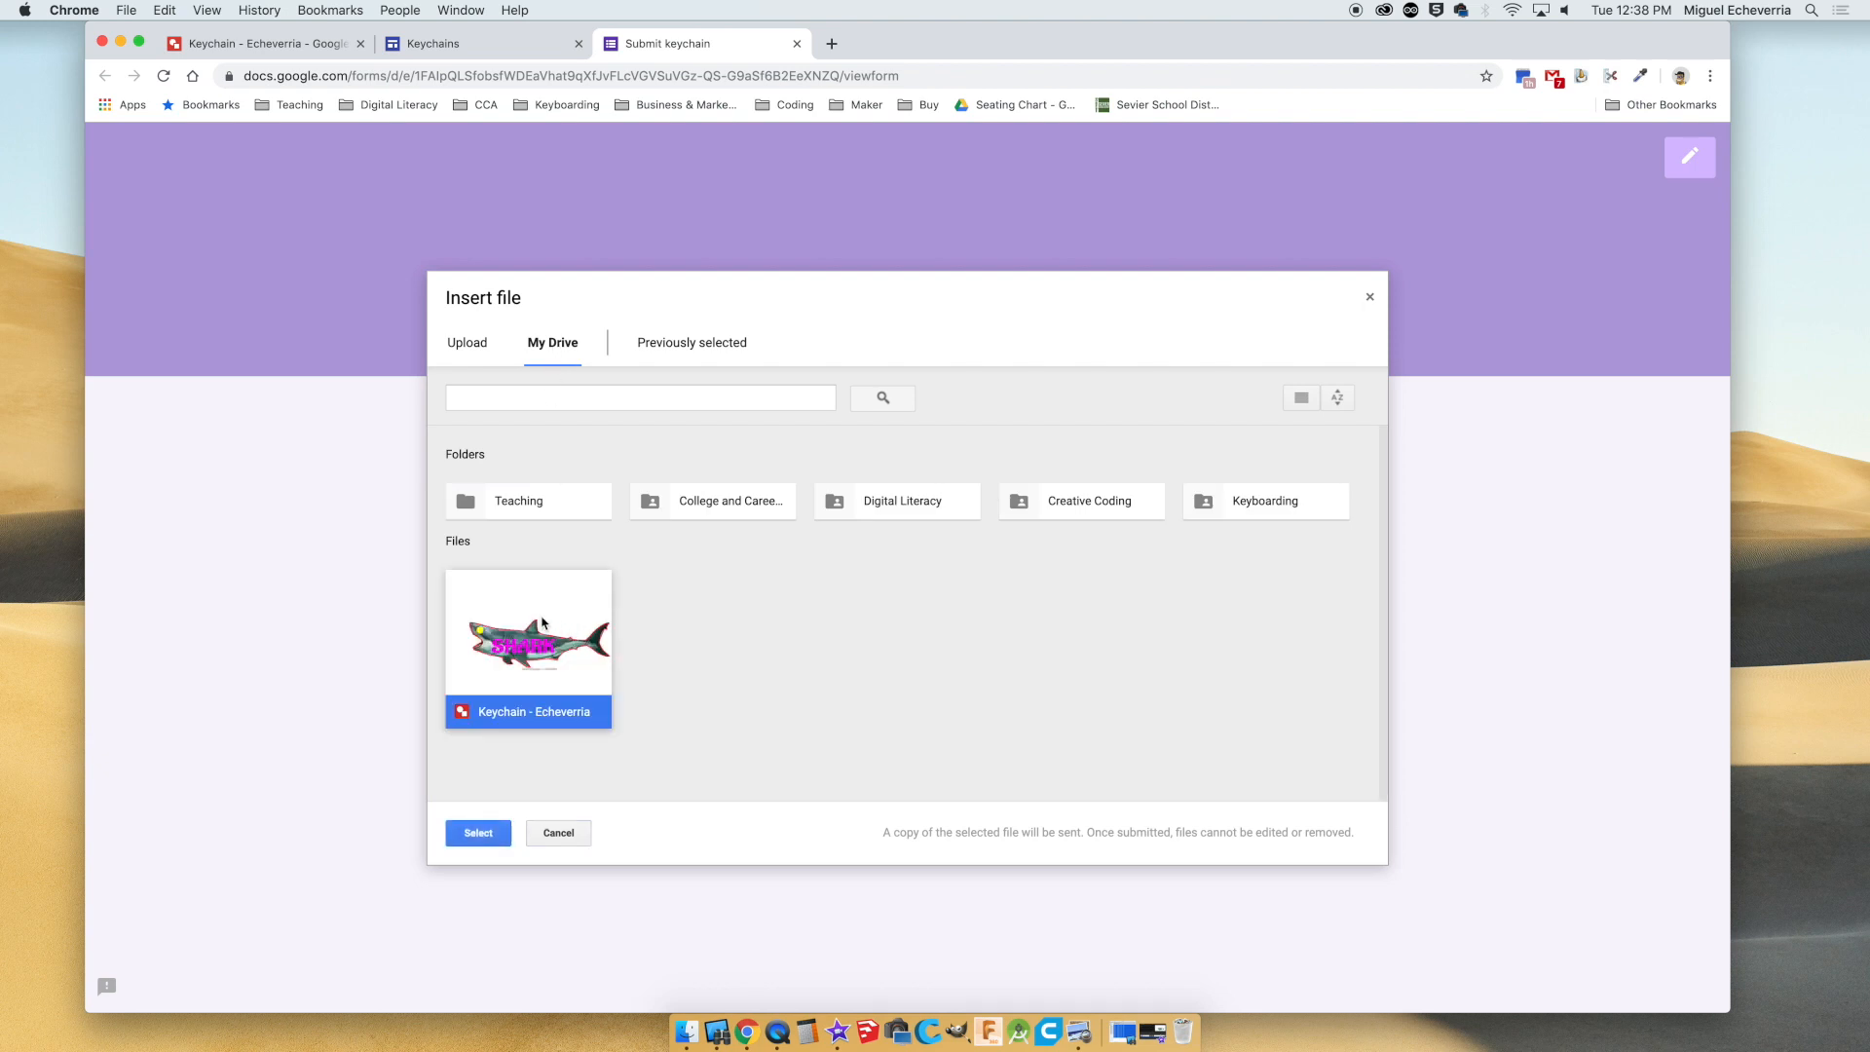
{"action": "left_click", "coordinate": [478, 834]}
{"action": "left_click", "coordinate": [667, 622]}
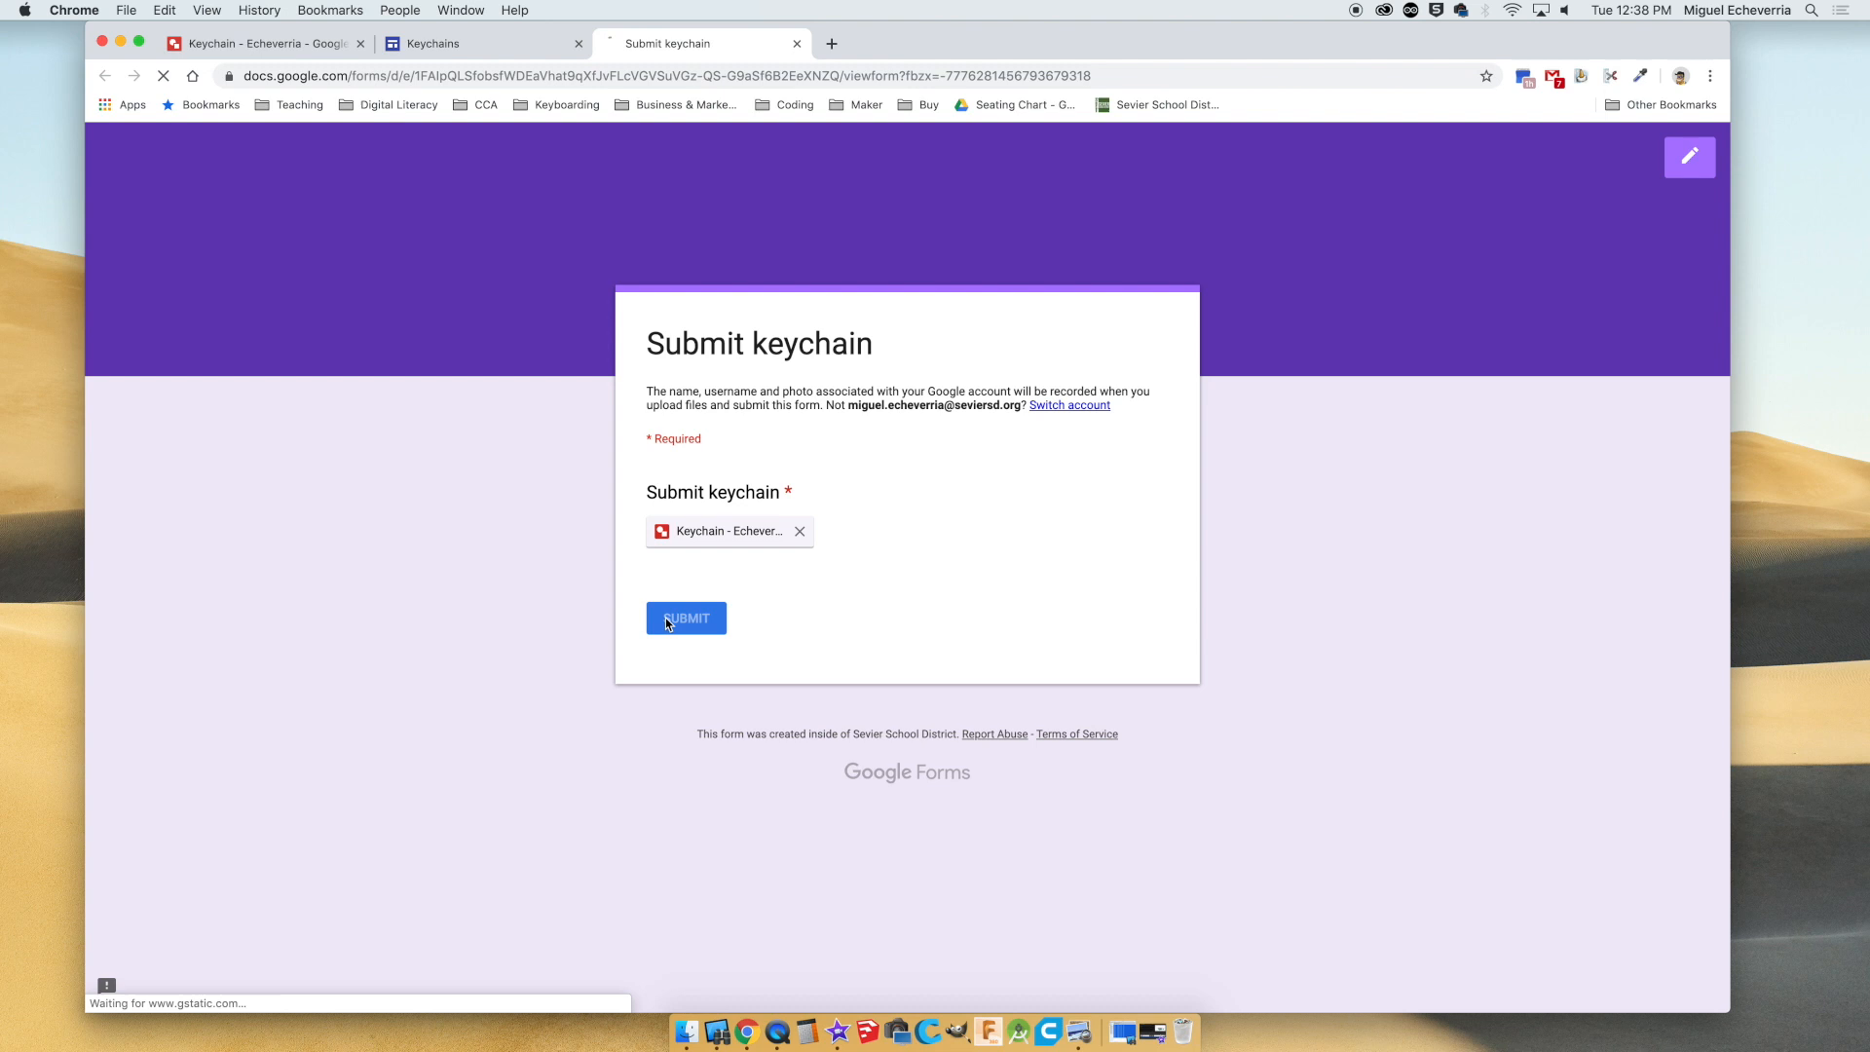